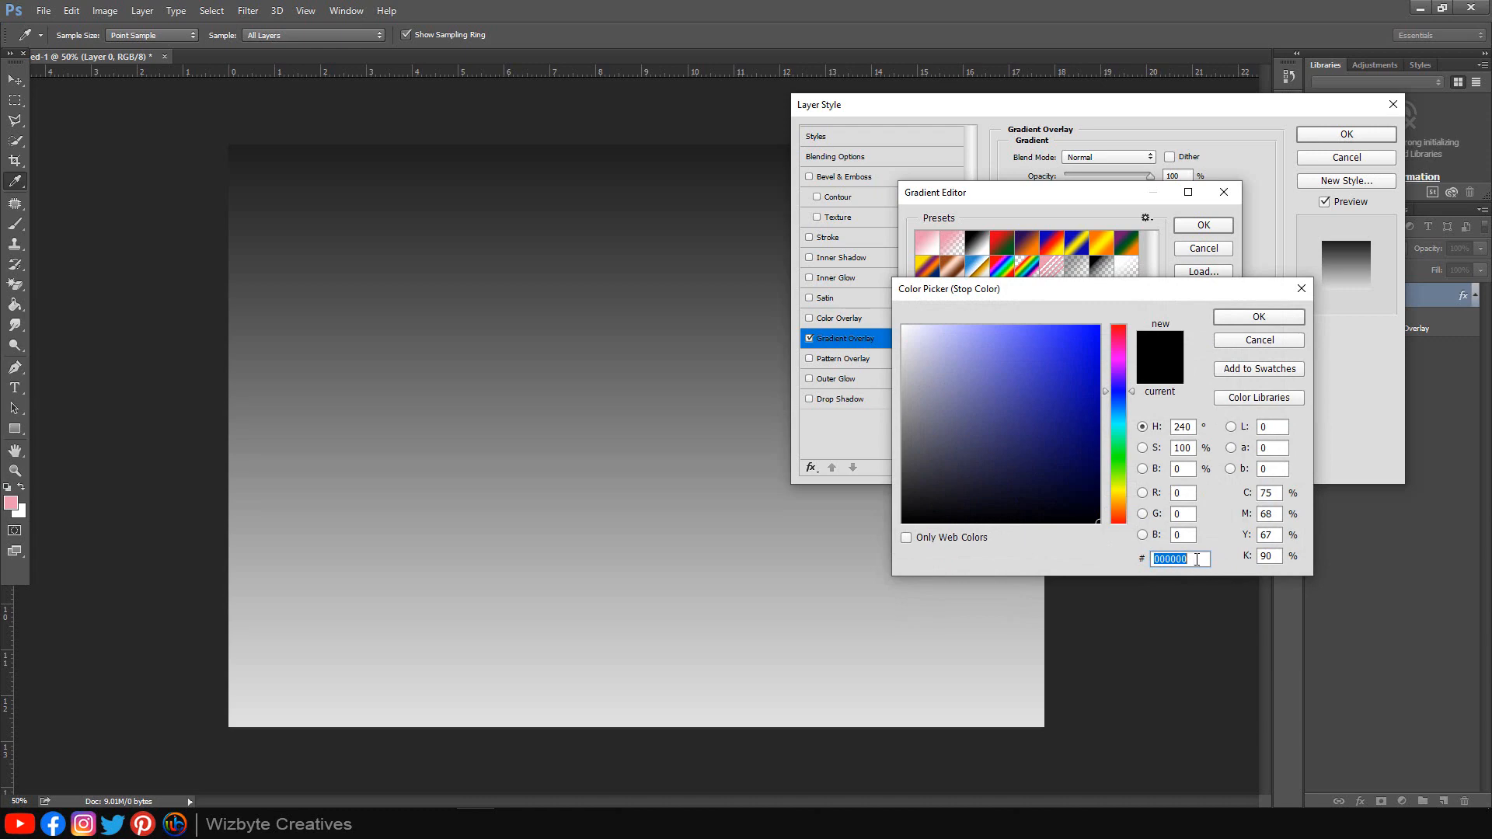
Step: Change the gradient stop to #f8aec5 and apply the pink-to-white overlay to Layer 0
{"action": "left_click", "coordinate": [1197, 559]}
{"action": "key", "text": "ctrl+a"}
{"action": "type", "text": "f8aec5"}
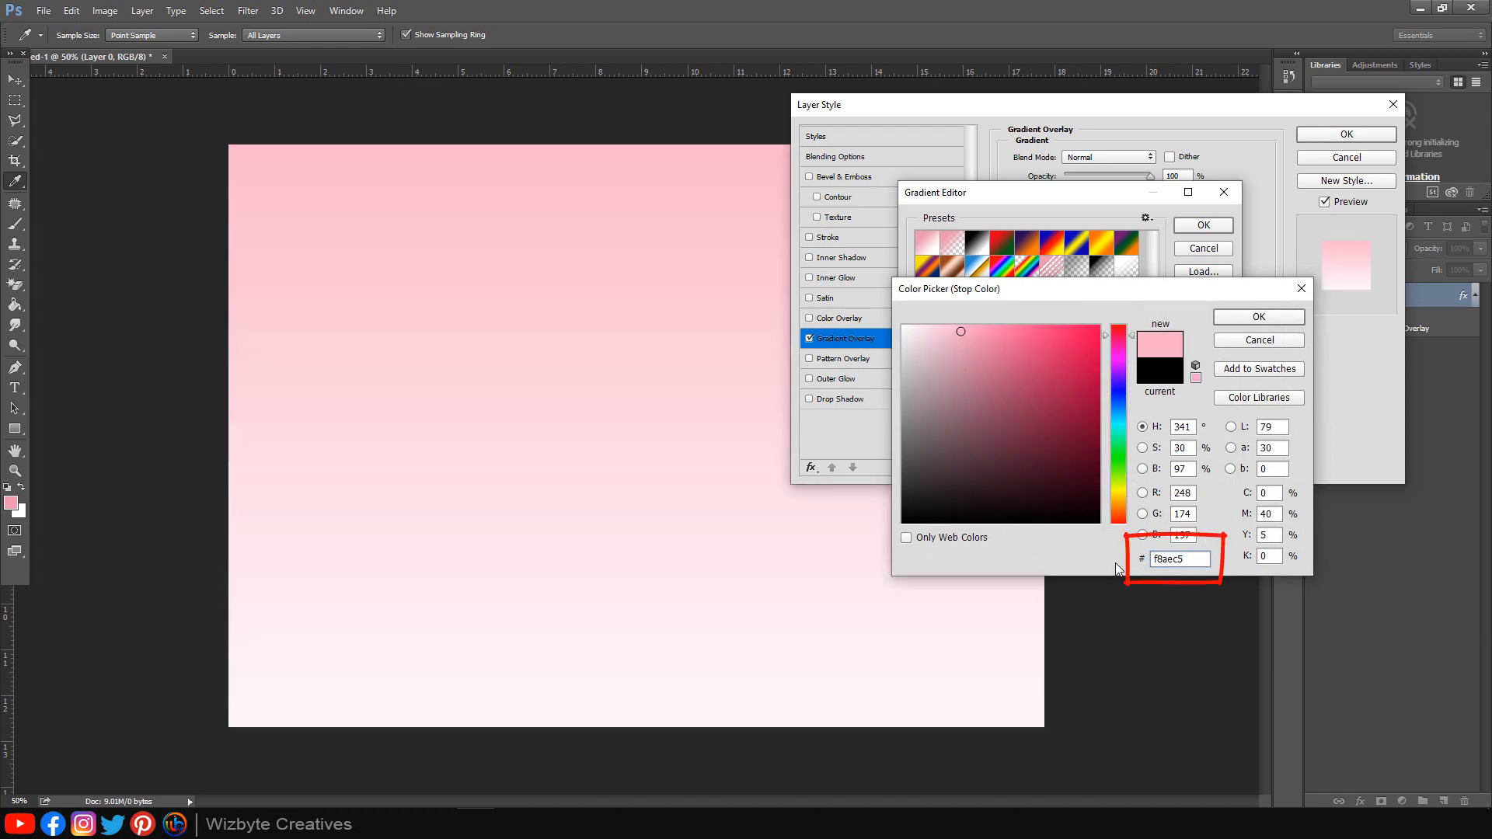
{"action": "left_click", "coordinate": [1275, 322]}
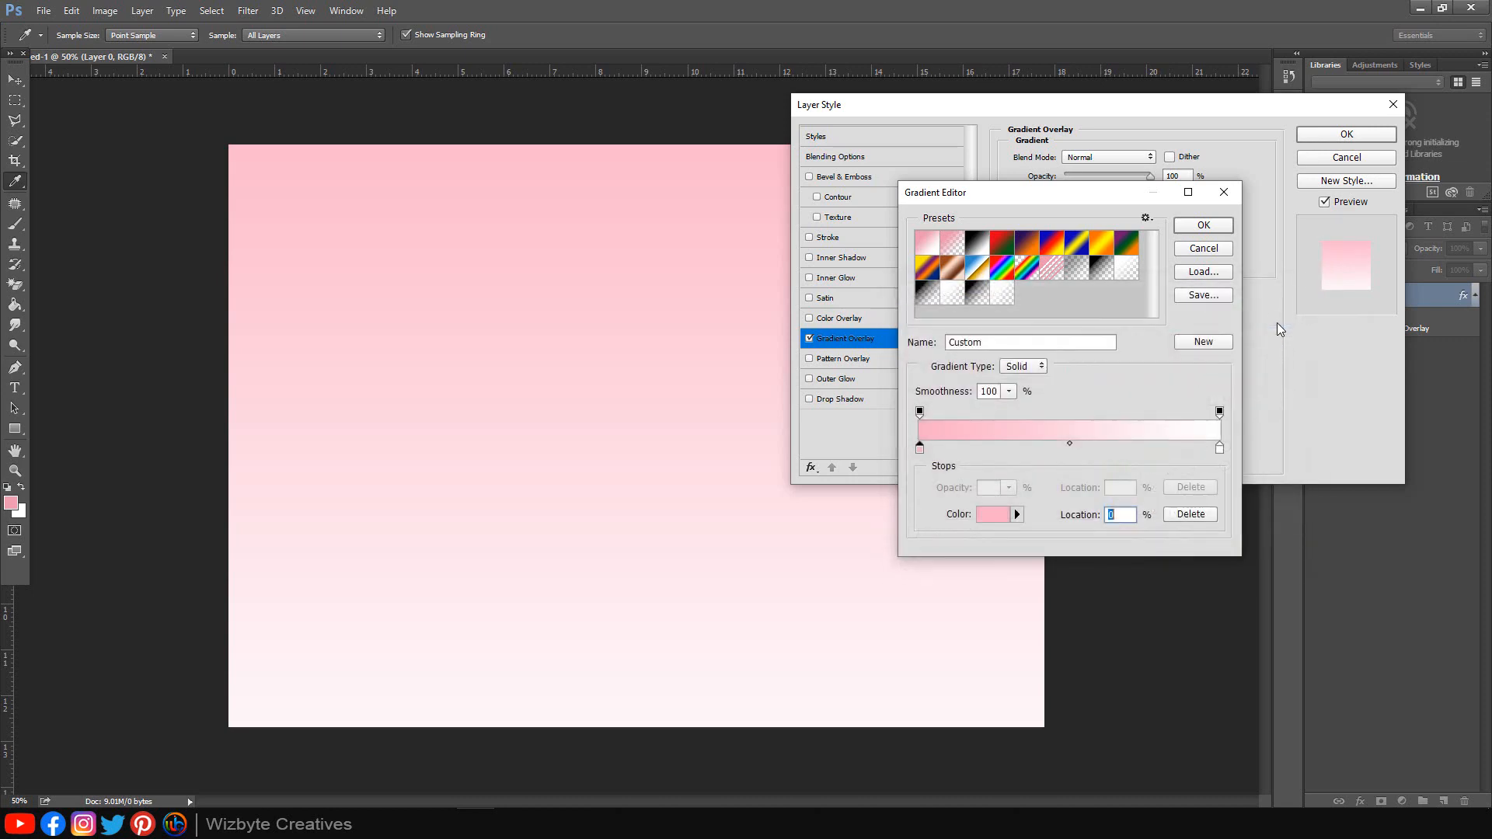
{"action": "left_click", "coordinate": [1198, 235]}
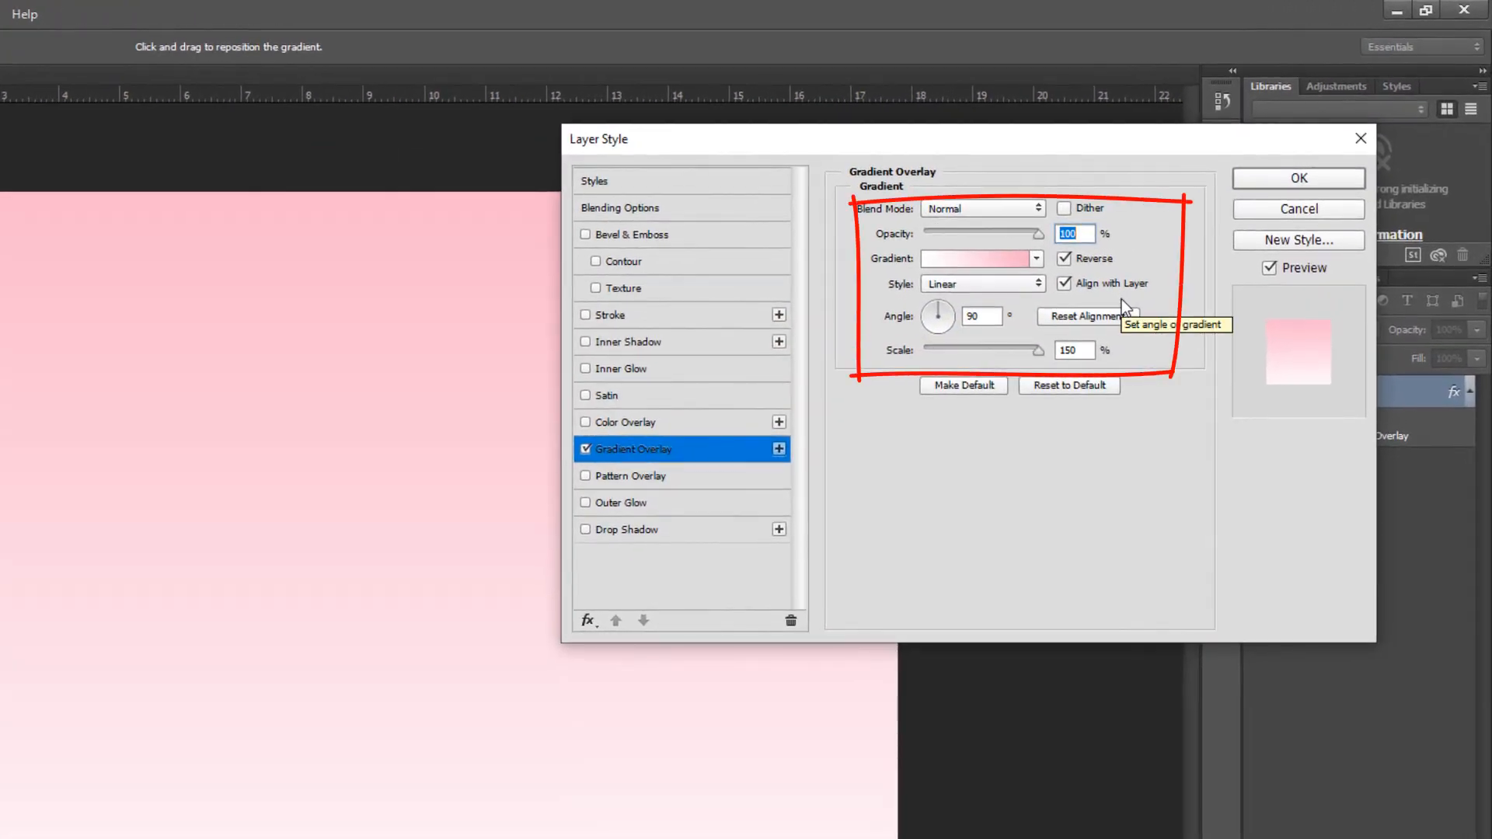
{"action": "left_click", "coordinate": [1275, 179]}
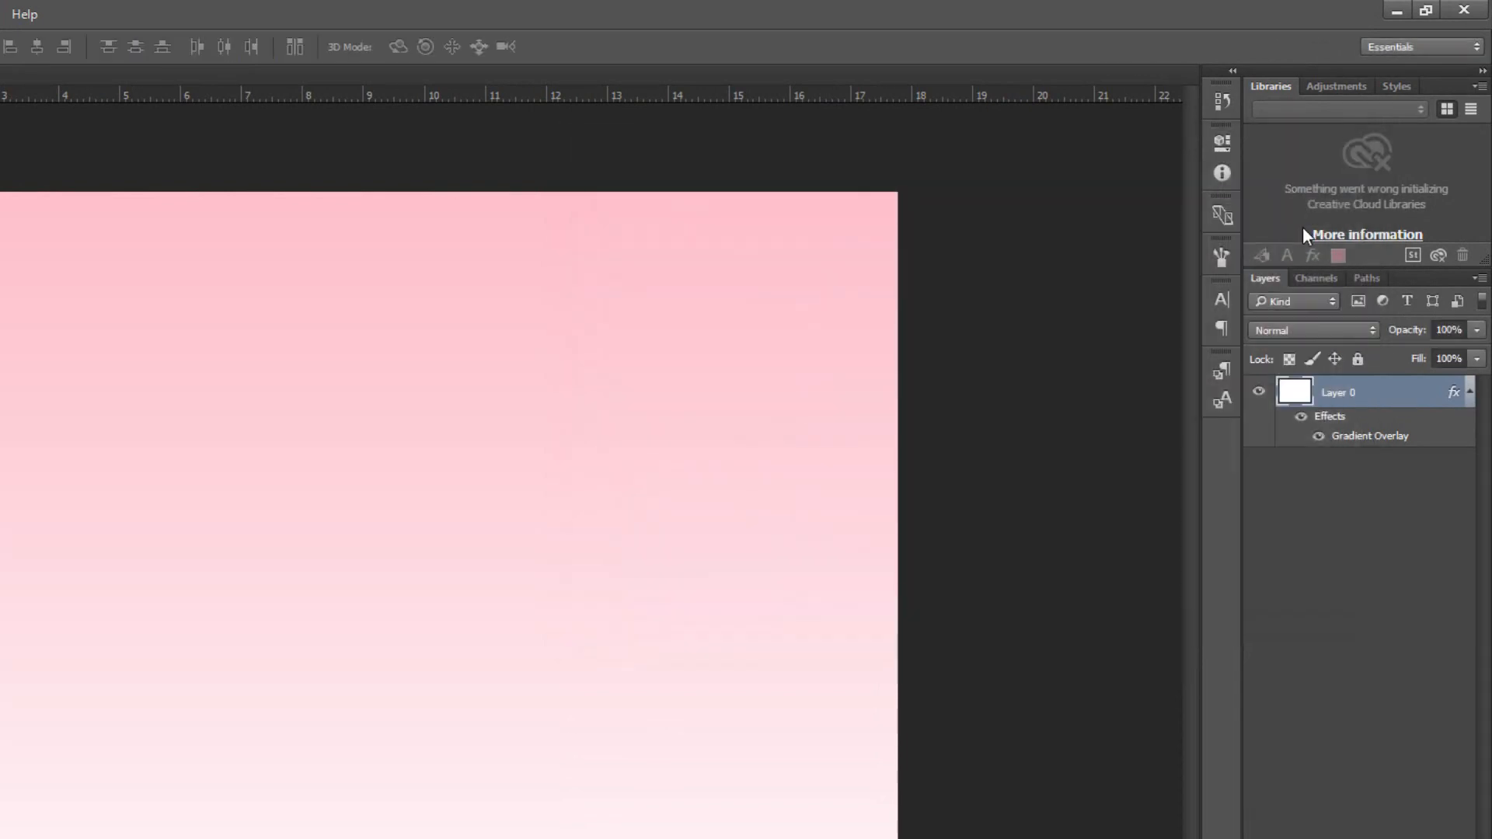
Step: Fill a strip across the bottom of the canvas with darker pink #e996b0
{"action": "left_click", "coordinate": [1469, 392]}
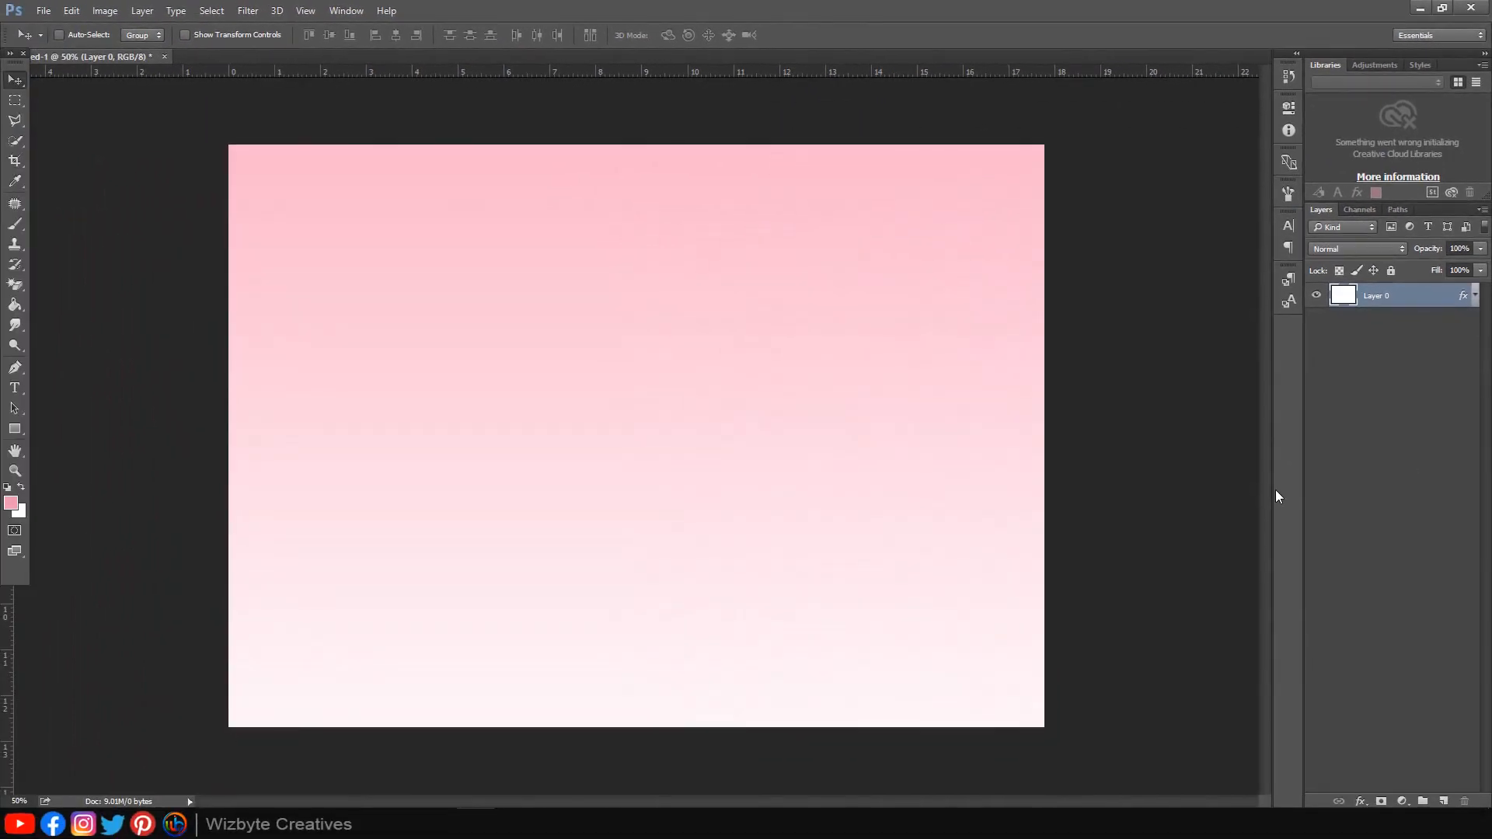
{"action": "left_click", "coordinate": [15, 101]}
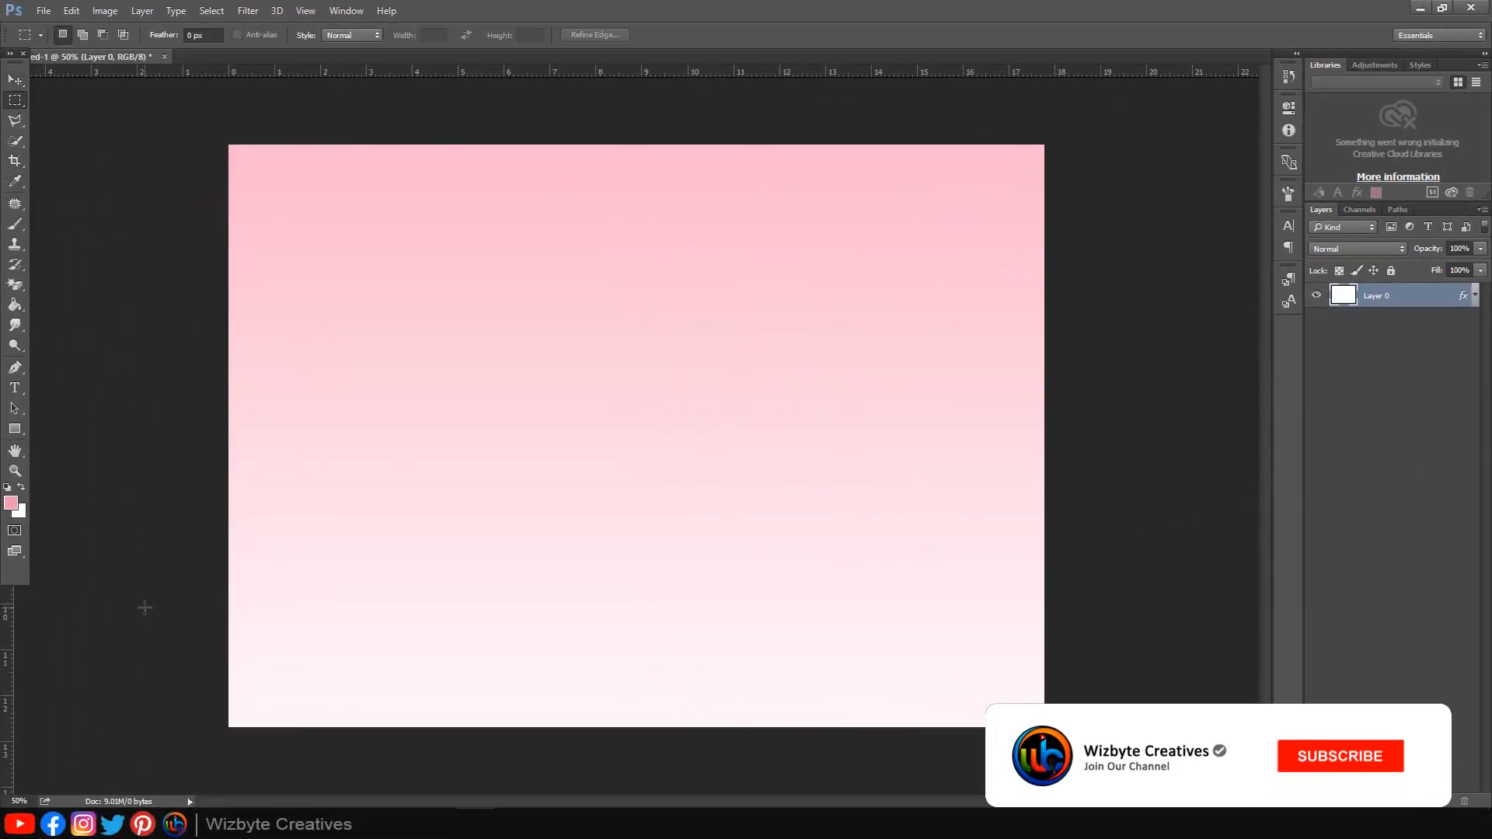
{"action": "left_click_drag", "start_coordinate": [143, 608], "coordinate": [1072, 777]}
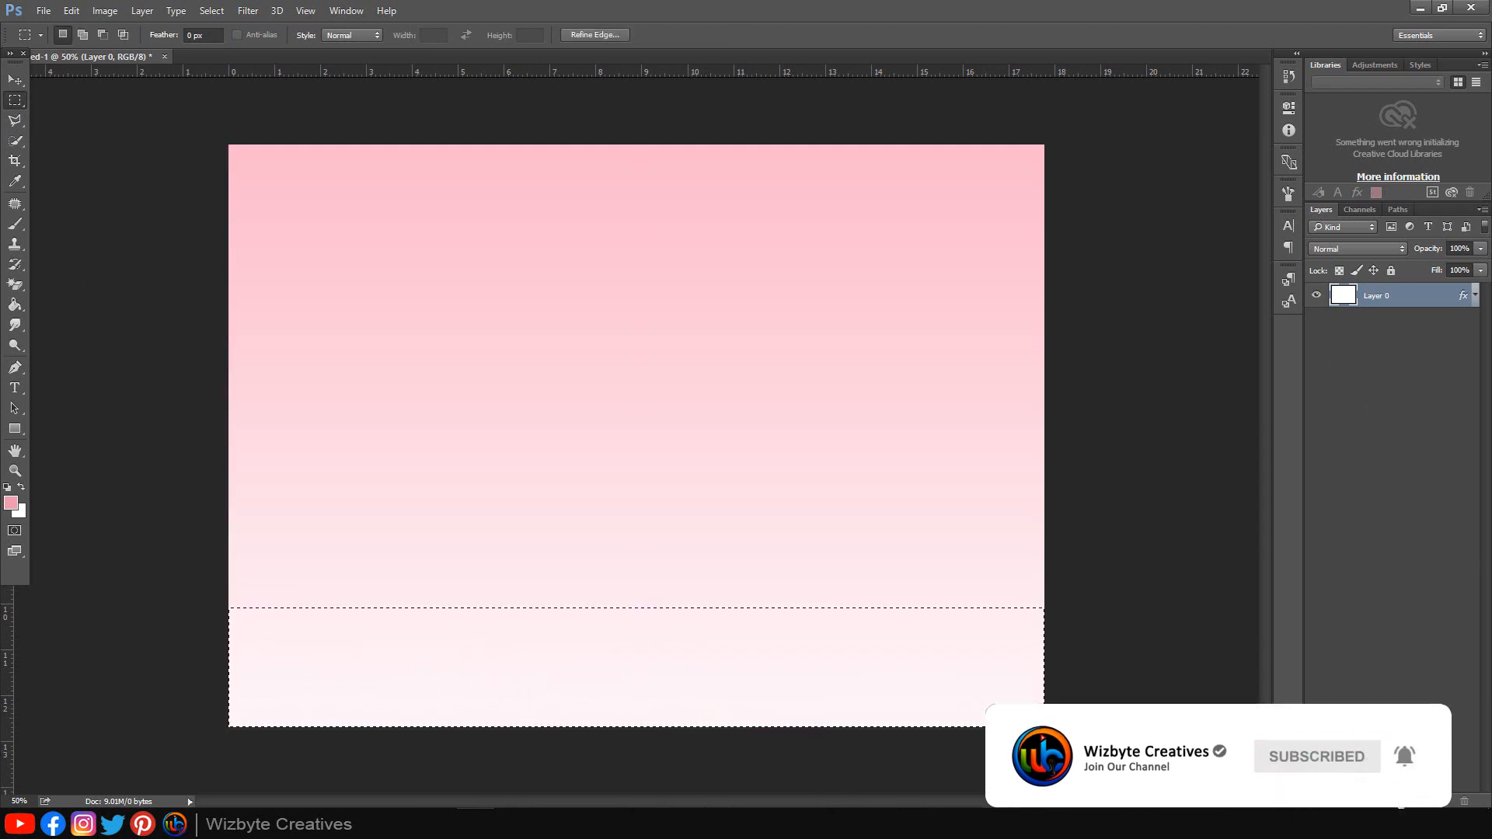
{"action": "left_click", "coordinate": [1401, 801]}
{"action": "left_click", "coordinate": [1353, 463]}
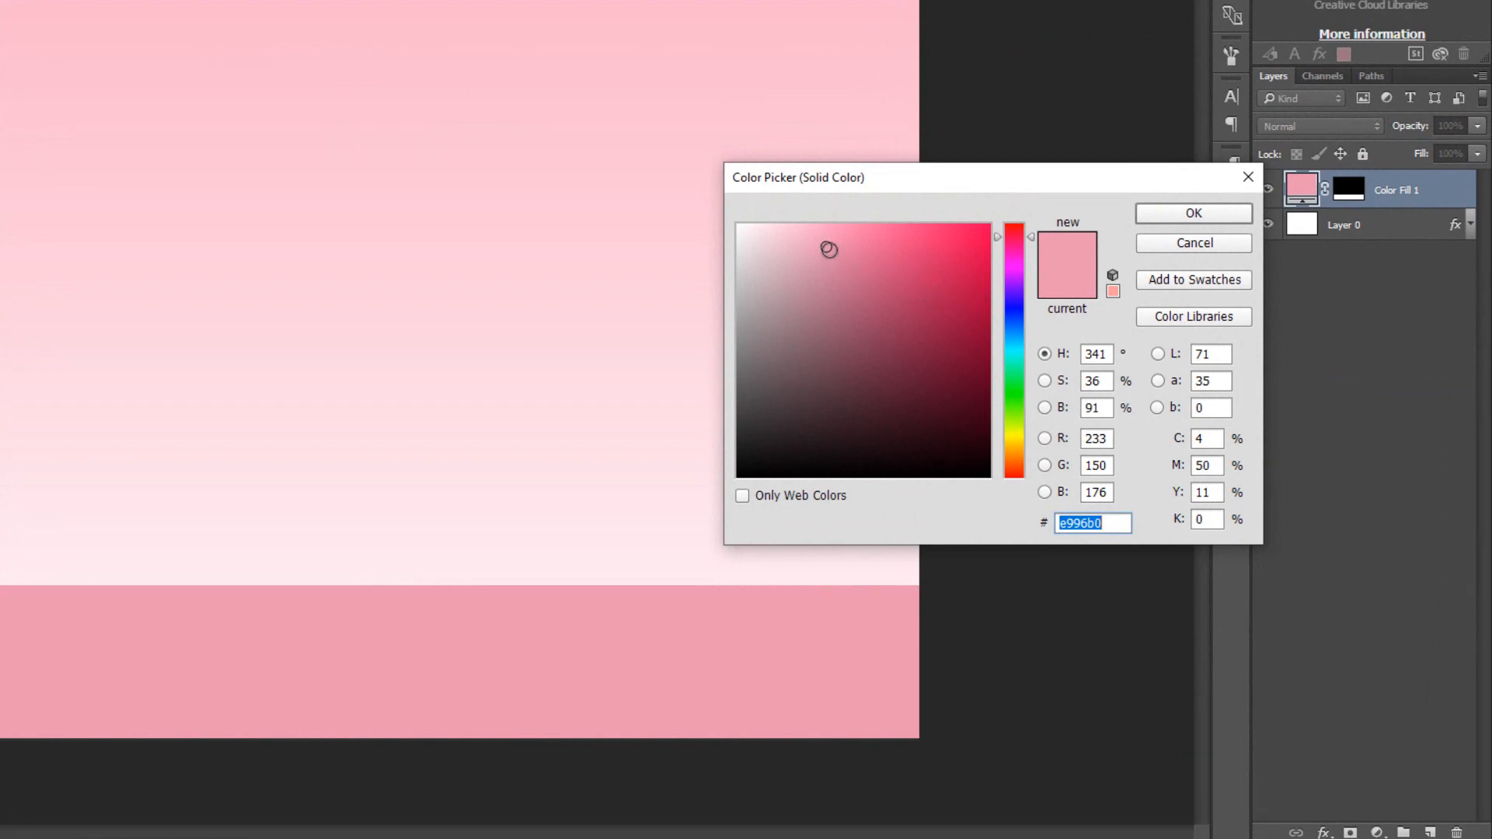
{"action": "left_click", "coordinate": [1172, 216]}
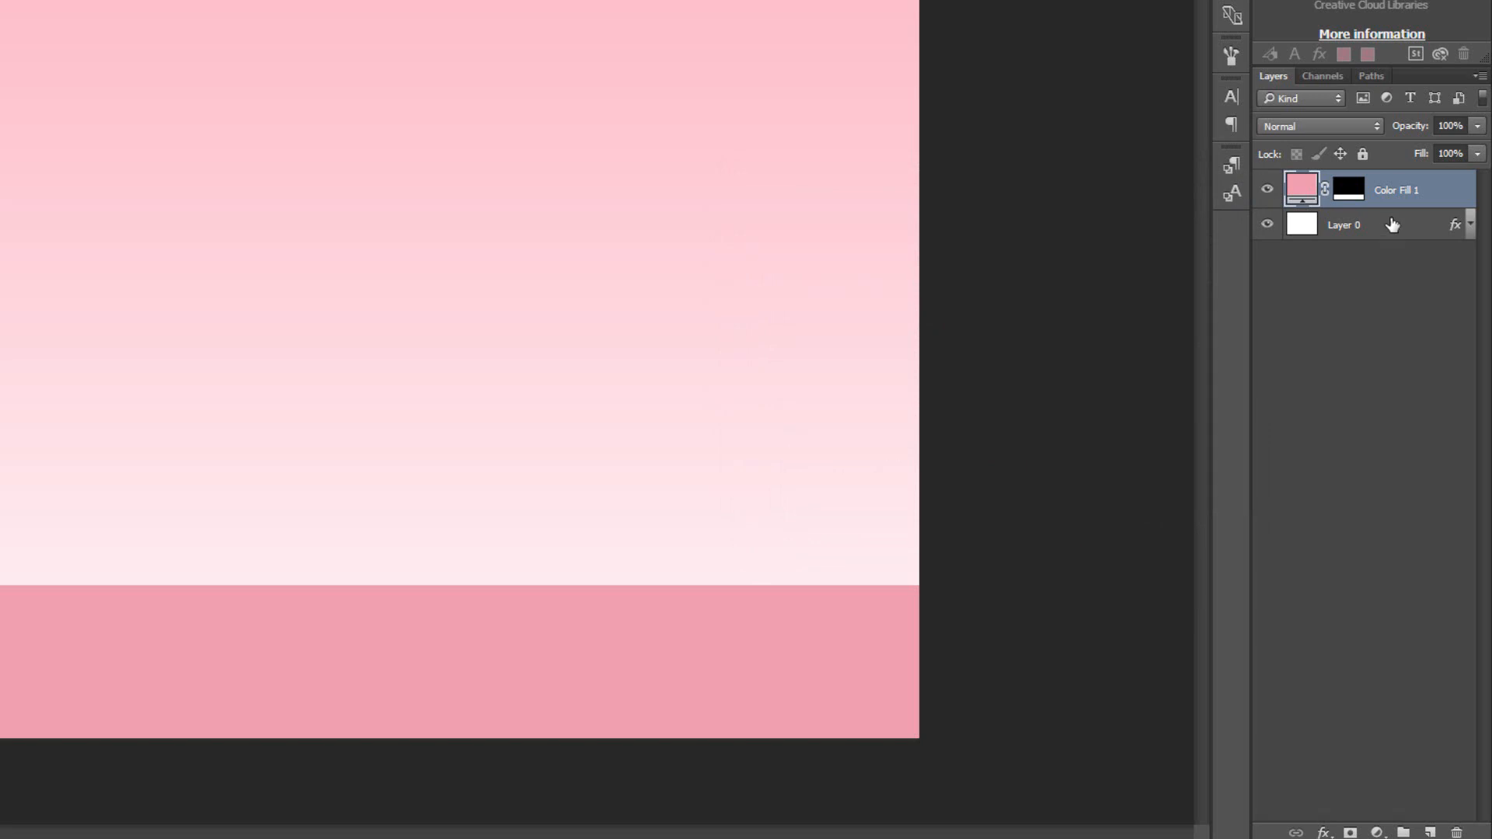
Step: Merge the pink strip with the gradient layer and open the invitation images folder
{"action": "left_click", "coordinate": [1391, 224], "text": "shift"}
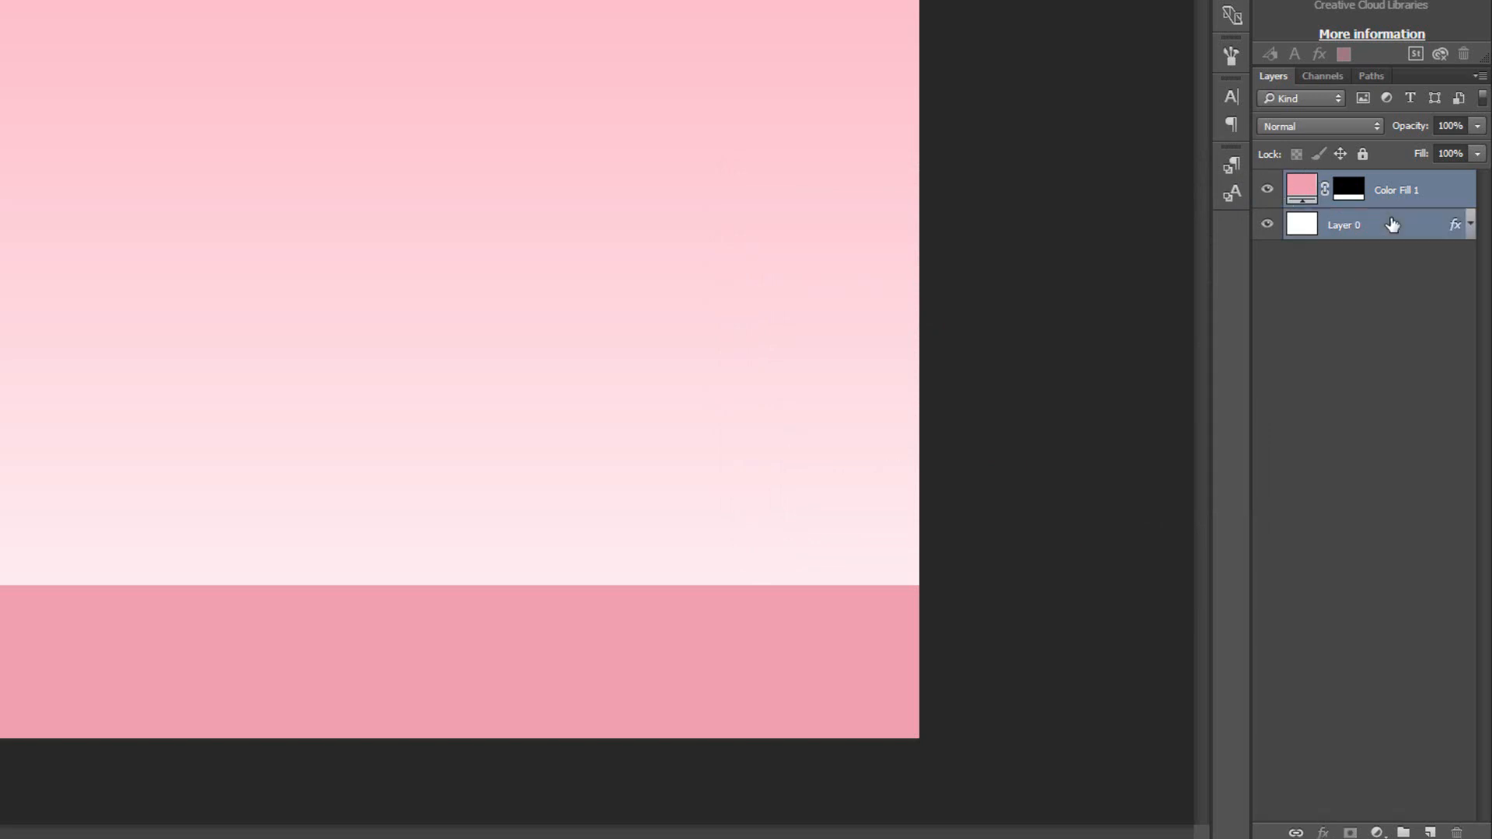
{"action": "key", "text": "ctrl+e"}
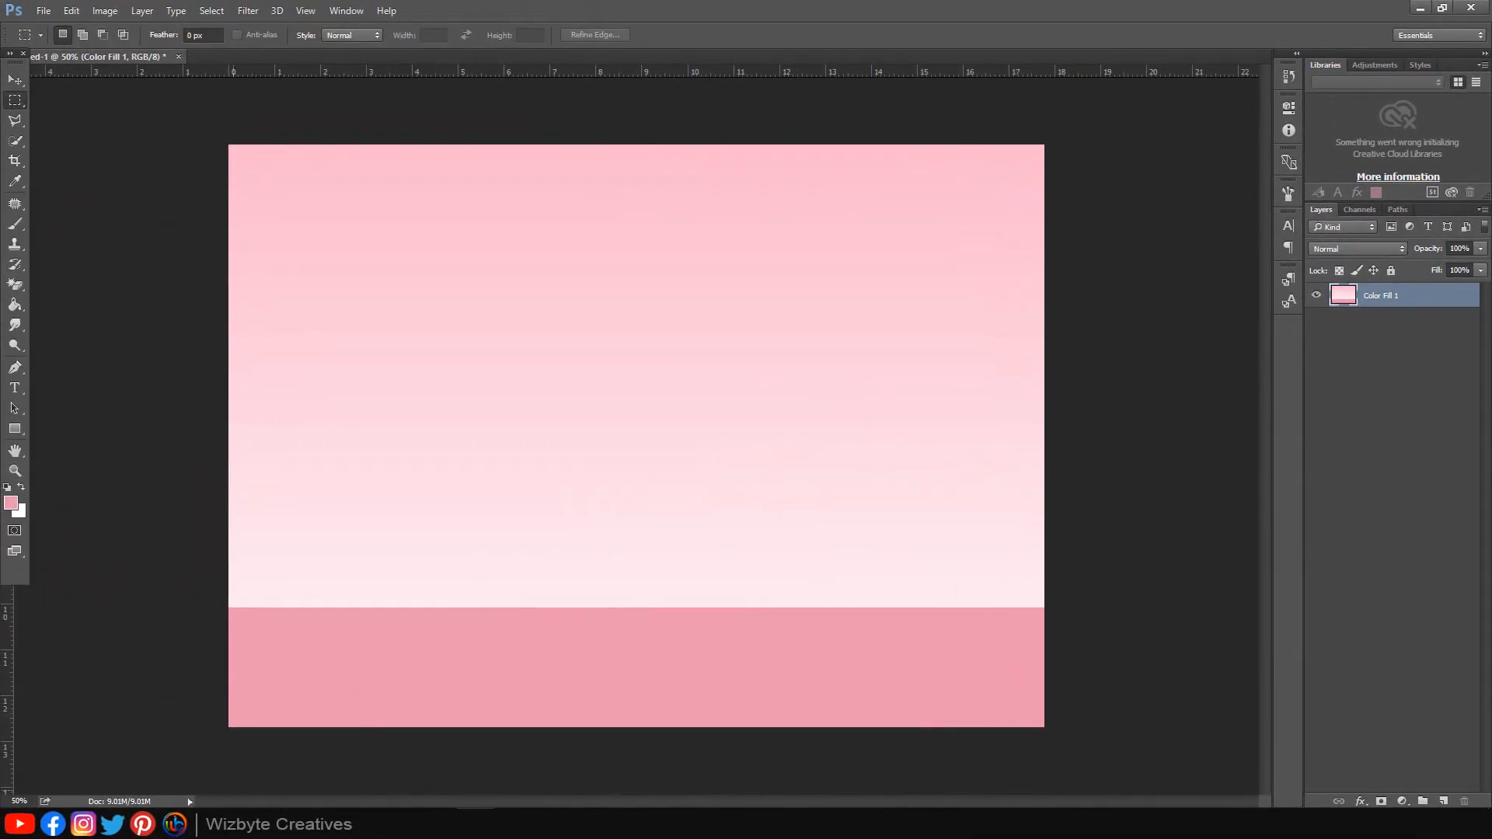
{"action": "left_click", "coordinate": [225, 715]}
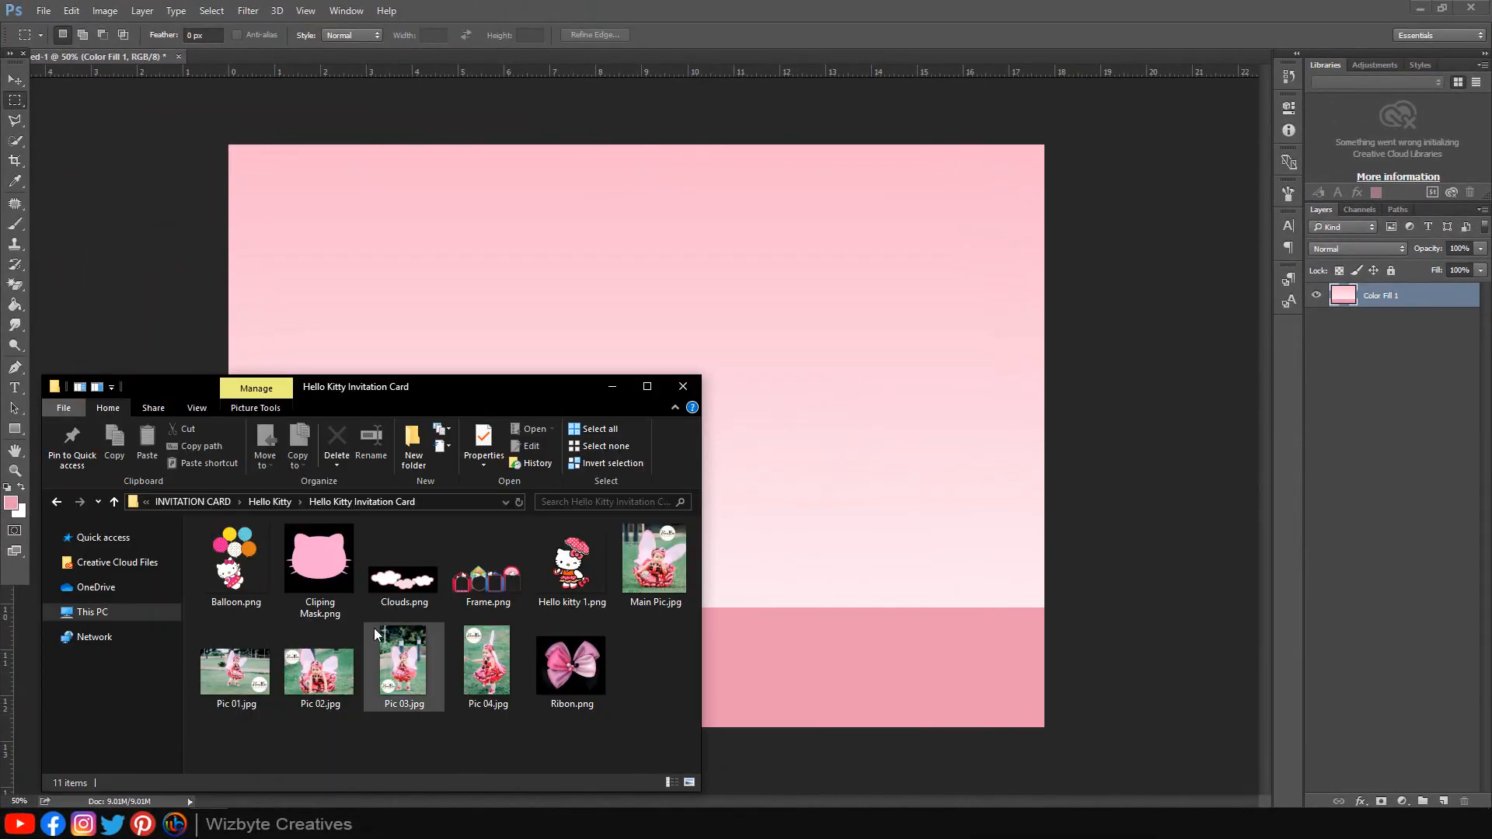
Step: Place Clouds.png, scaled to fit, in the top-left corner of the canvas
{"action": "left_click_drag", "start_coordinate": [403, 592], "coordinate": [836, 416]}
{"action": "left_click_drag", "start_coordinate": [1043, 280], "coordinate": [467, 150]}
{"action": "left_click_drag", "start_coordinate": [430, 216], "coordinate": [486, 205]}
{"action": "left_click_drag", "start_coordinate": [519, 145], "coordinate": [525, 143]}
{"action": "left_click_drag", "start_coordinate": [488, 206], "coordinate": [492, 199]}
{"action": "left_click", "coordinate": [549, 36]}
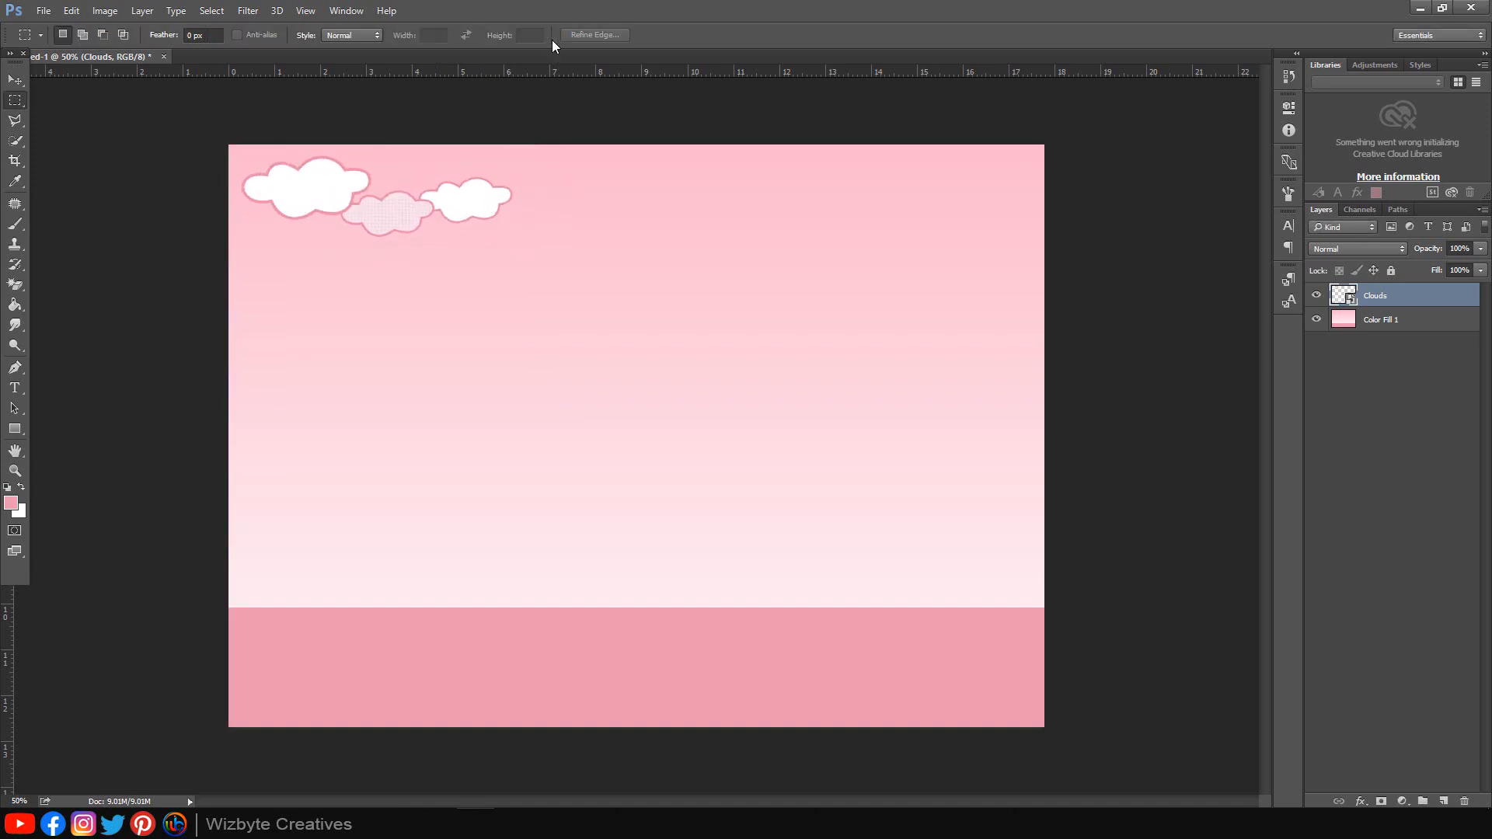
Step: Duplicate the clouds layer and move the Clouds copy to the top-right corner
{"action": "right_click", "coordinate": [1395, 296]}
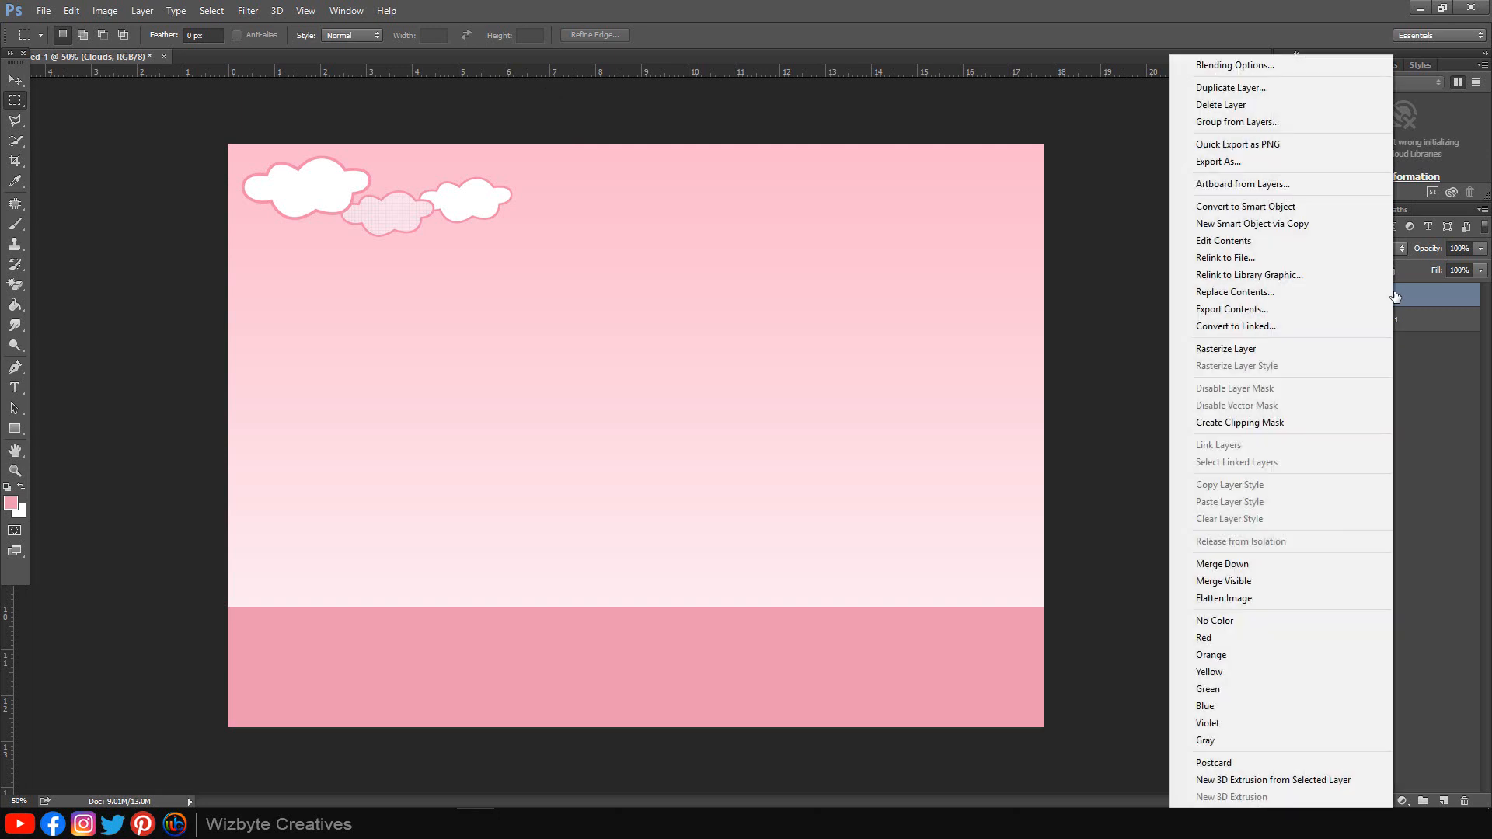
{"action": "left_click", "coordinate": [1252, 87]}
{"action": "left_click", "coordinate": [881, 255]}
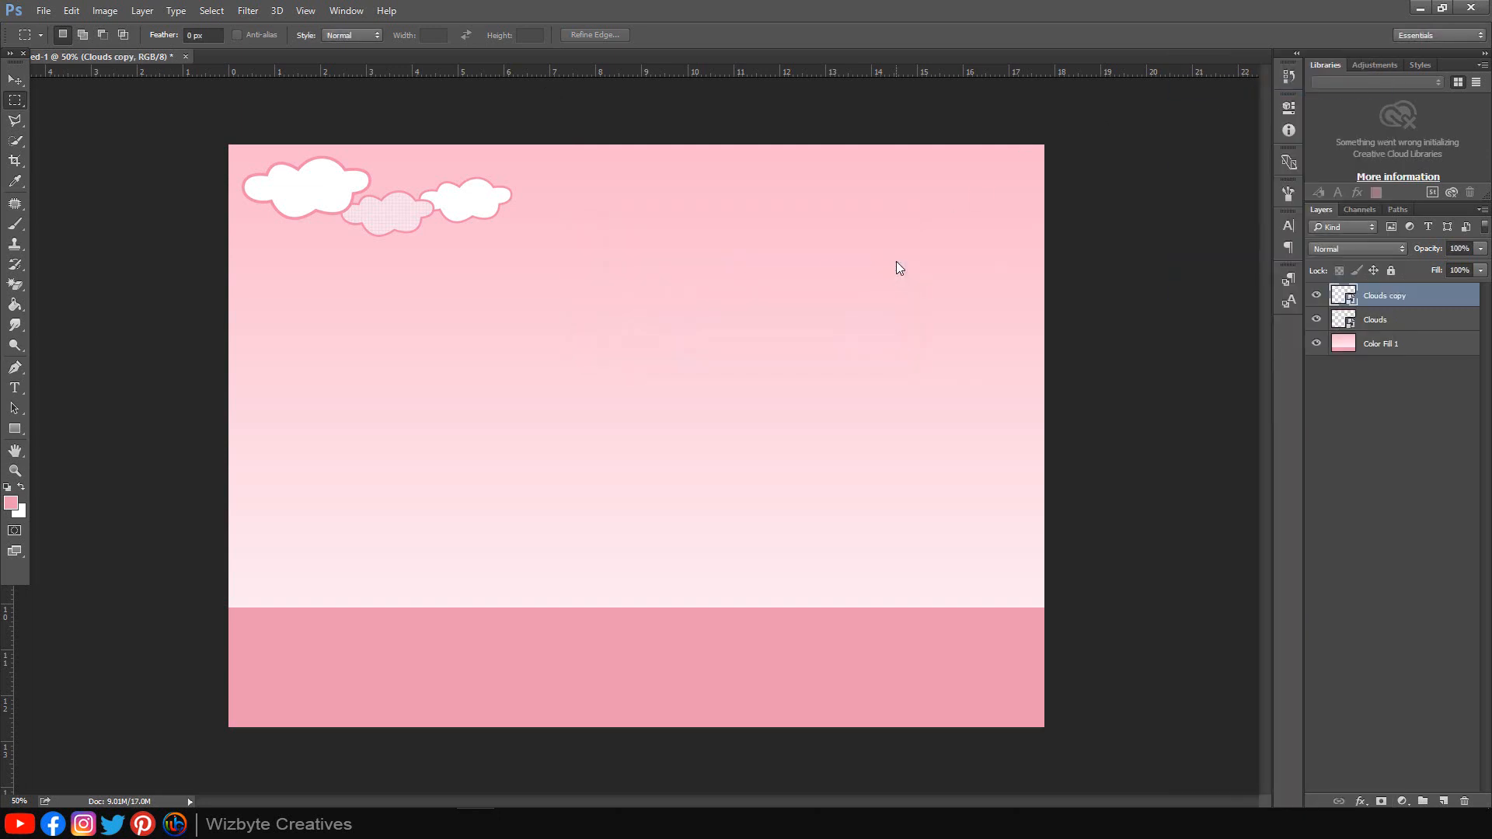
{"action": "left_click", "coordinate": [15, 79]}
{"action": "left_click_drag", "start_coordinate": [343, 199], "coordinate": [972, 202]}
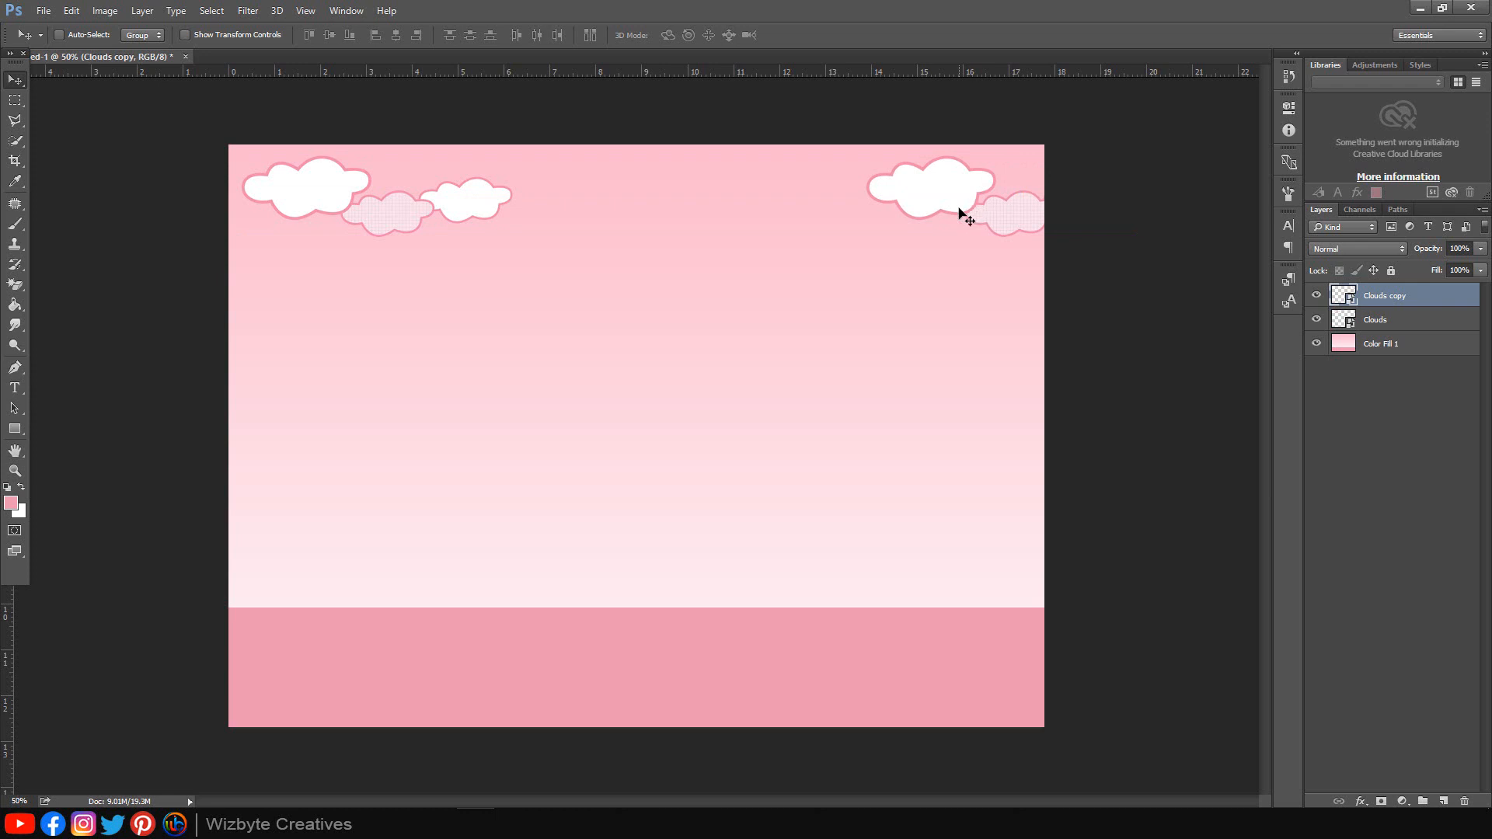
{"action": "left_click", "coordinate": [349, 824]}
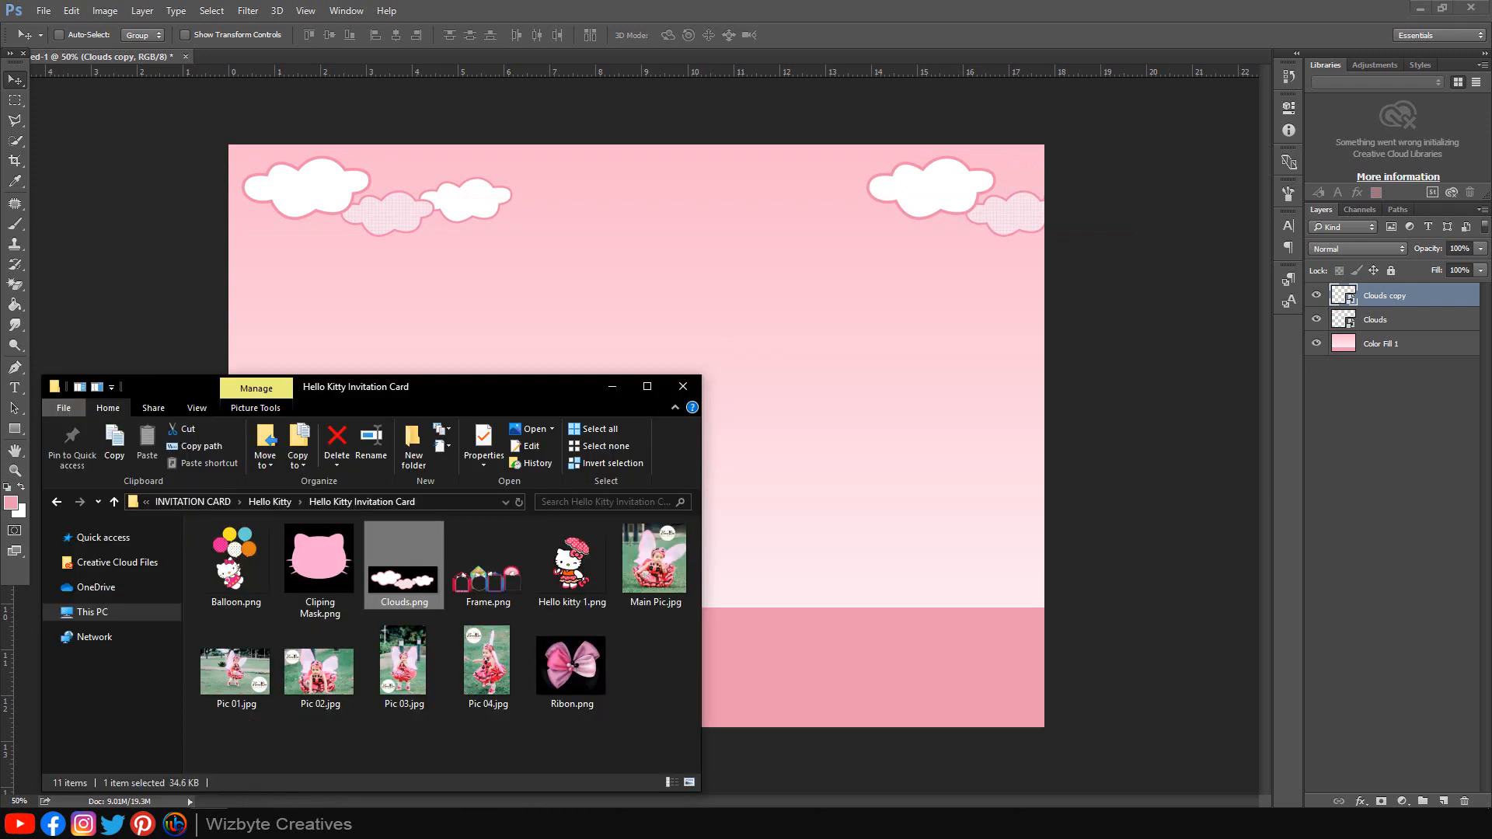
Step: Place Frame.png, scaled down, along the lower left resting on the pink strip
{"action": "left_click_drag", "start_coordinate": [488, 561], "coordinate": [826, 444]}
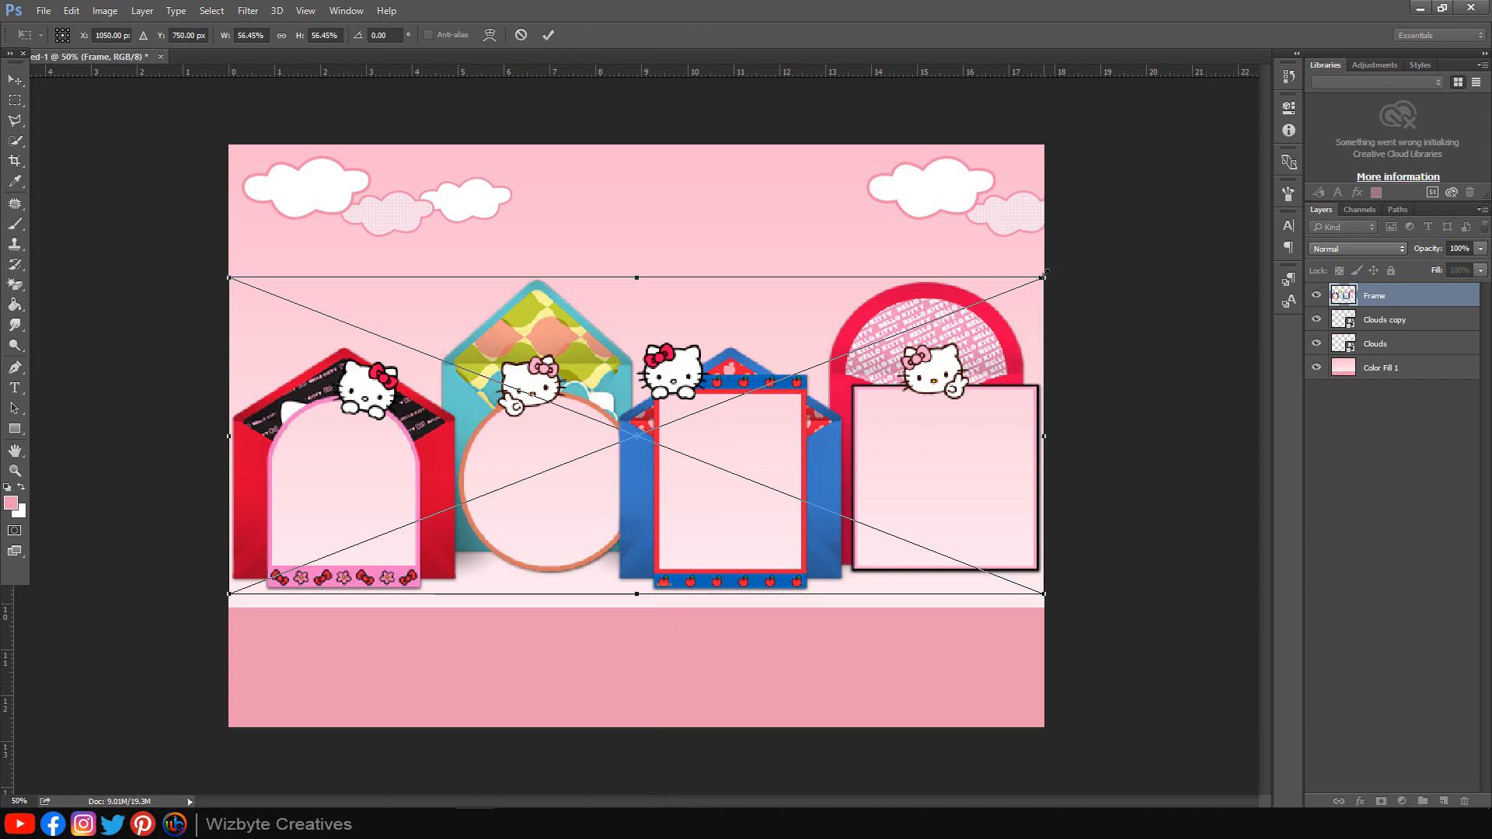
{"action": "left_click_drag", "start_coordinate": [1044, 277], "coordinate": [842, 343]}
{"action": "left_click_drag", "start_coordinate": [789, 468], "coordinate": [622, 637]}
{"action": "left_click_drag", "start_coordinate": [666, 550], "coordinate": [766, 520]}
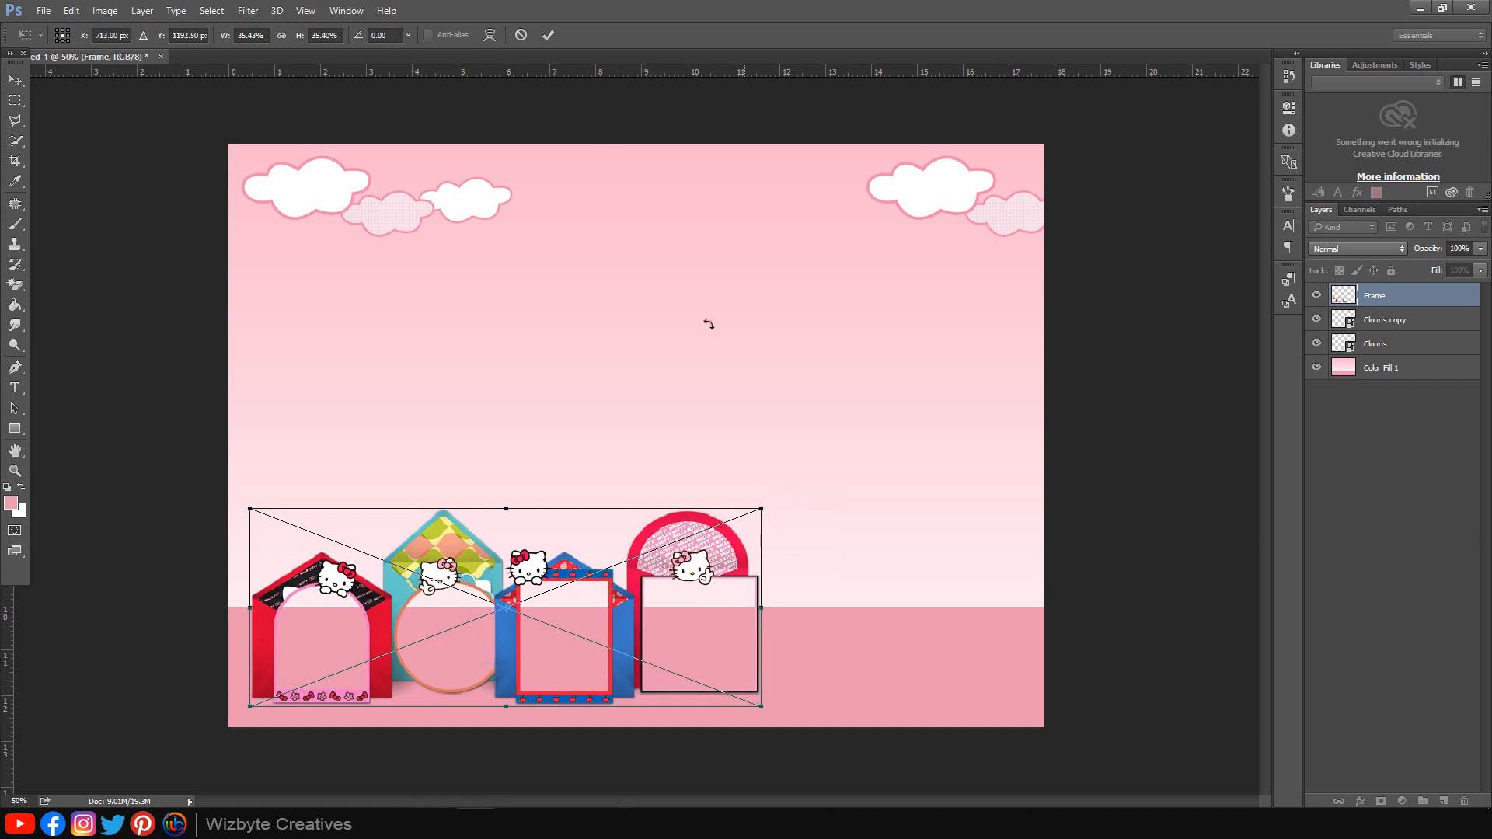
{"action": "left_click", "coordinate": [548, 36]}
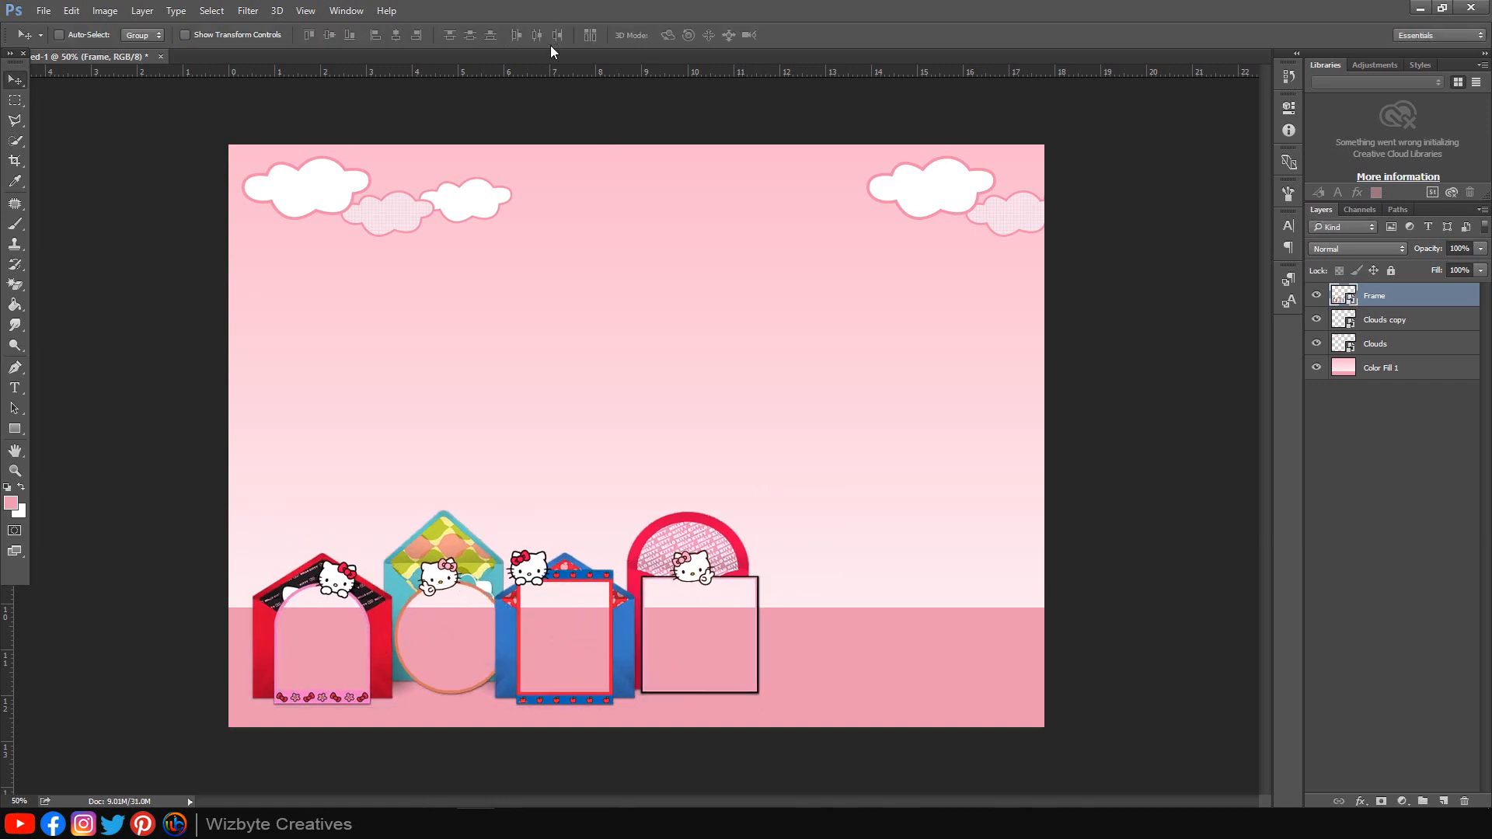
{"action": "key", "text": "u"}
{"action": "key", "text": "ctrl+plus"}
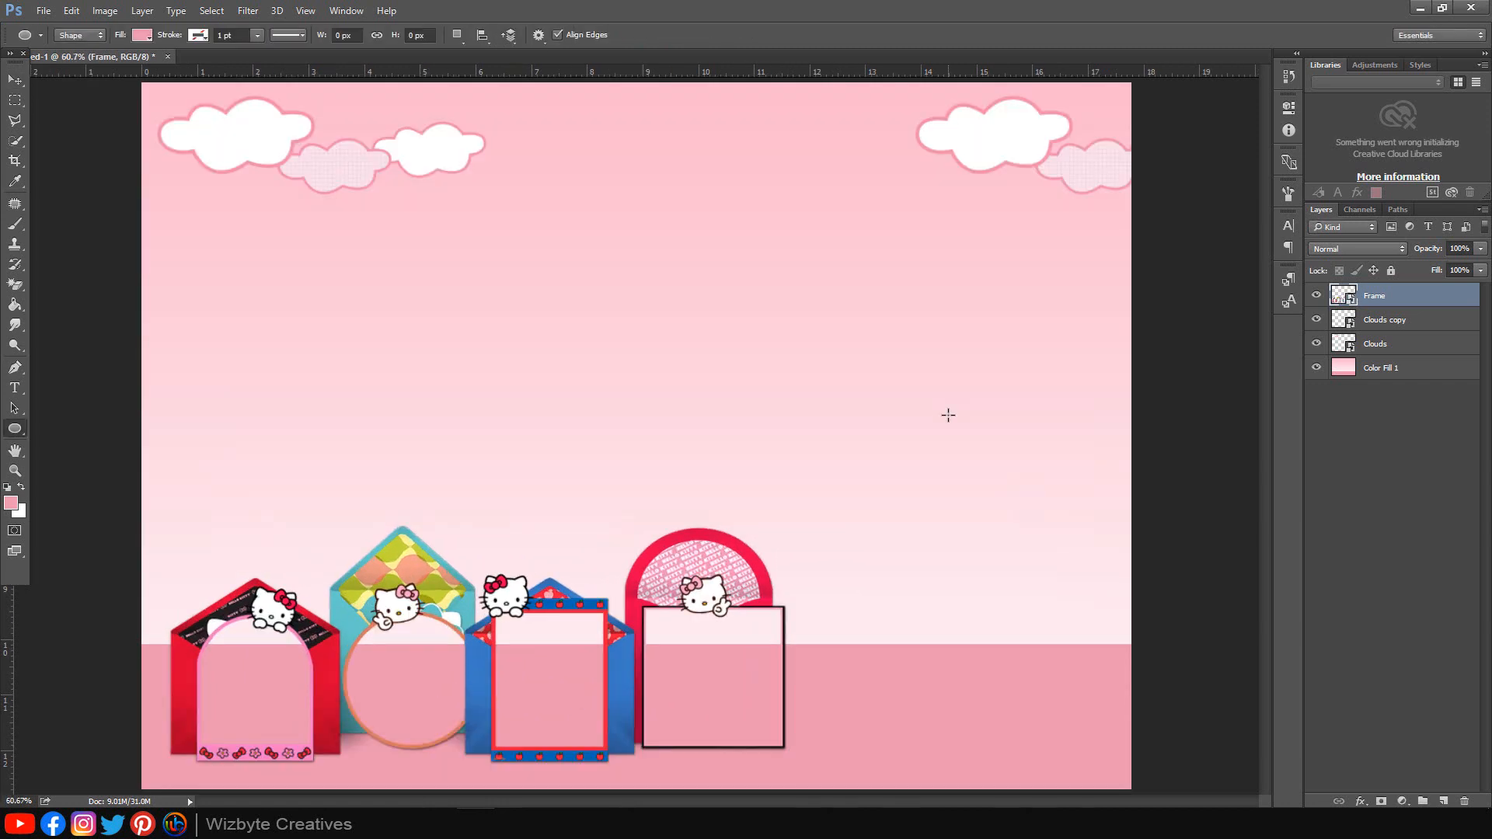
Step: Draw a black-filled circle and position it in the top of the left arch frame
{"action": "right_click", "coordinate": [15, 430]}
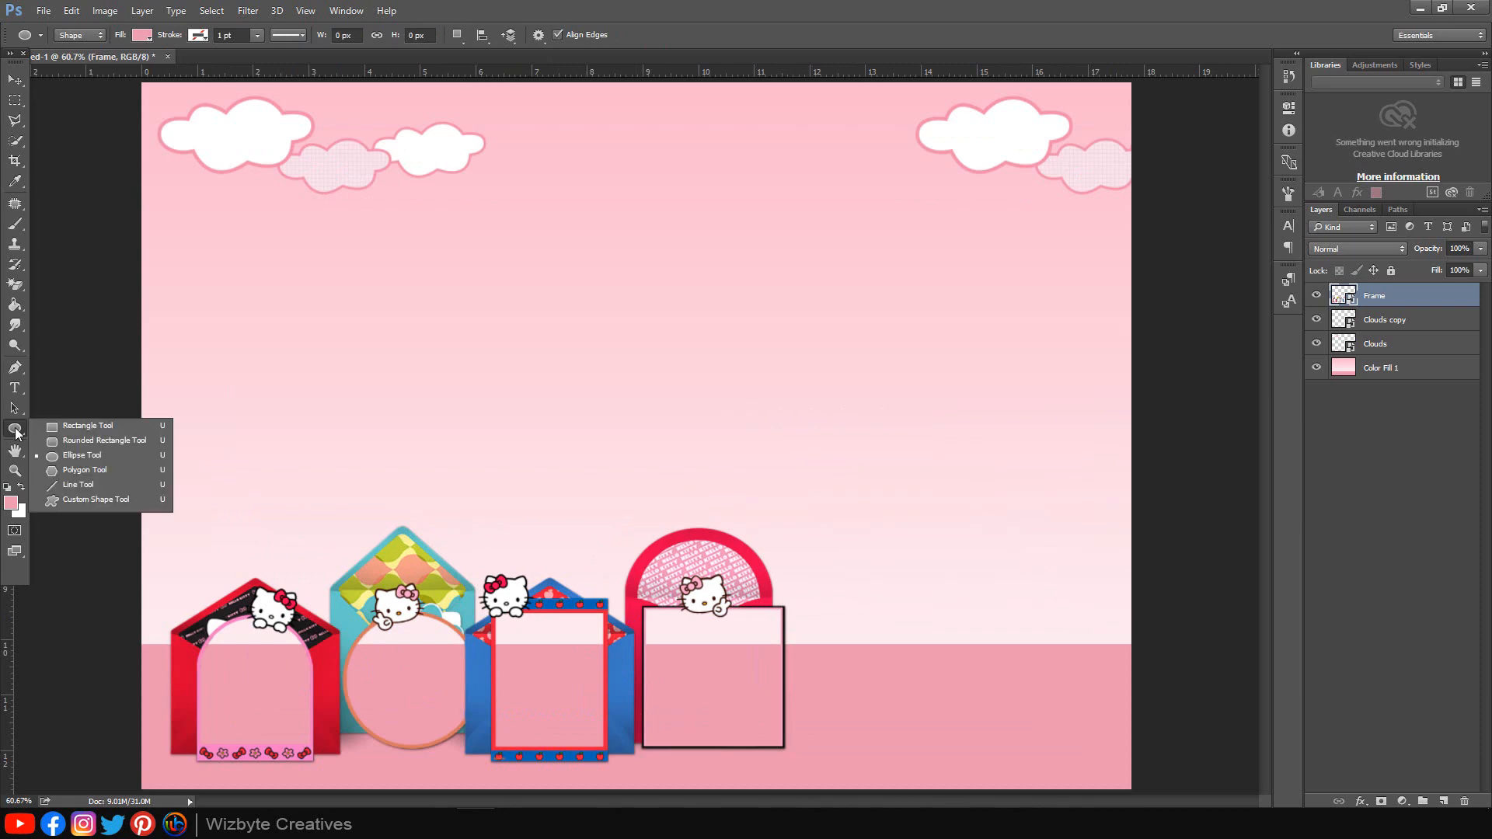
{"action": "left_click", "coordinate": [78, 457]}
{"action": "scroll", "coordinate": [188, 680], "scroll_direction": "up", "scroll_amount": 8}
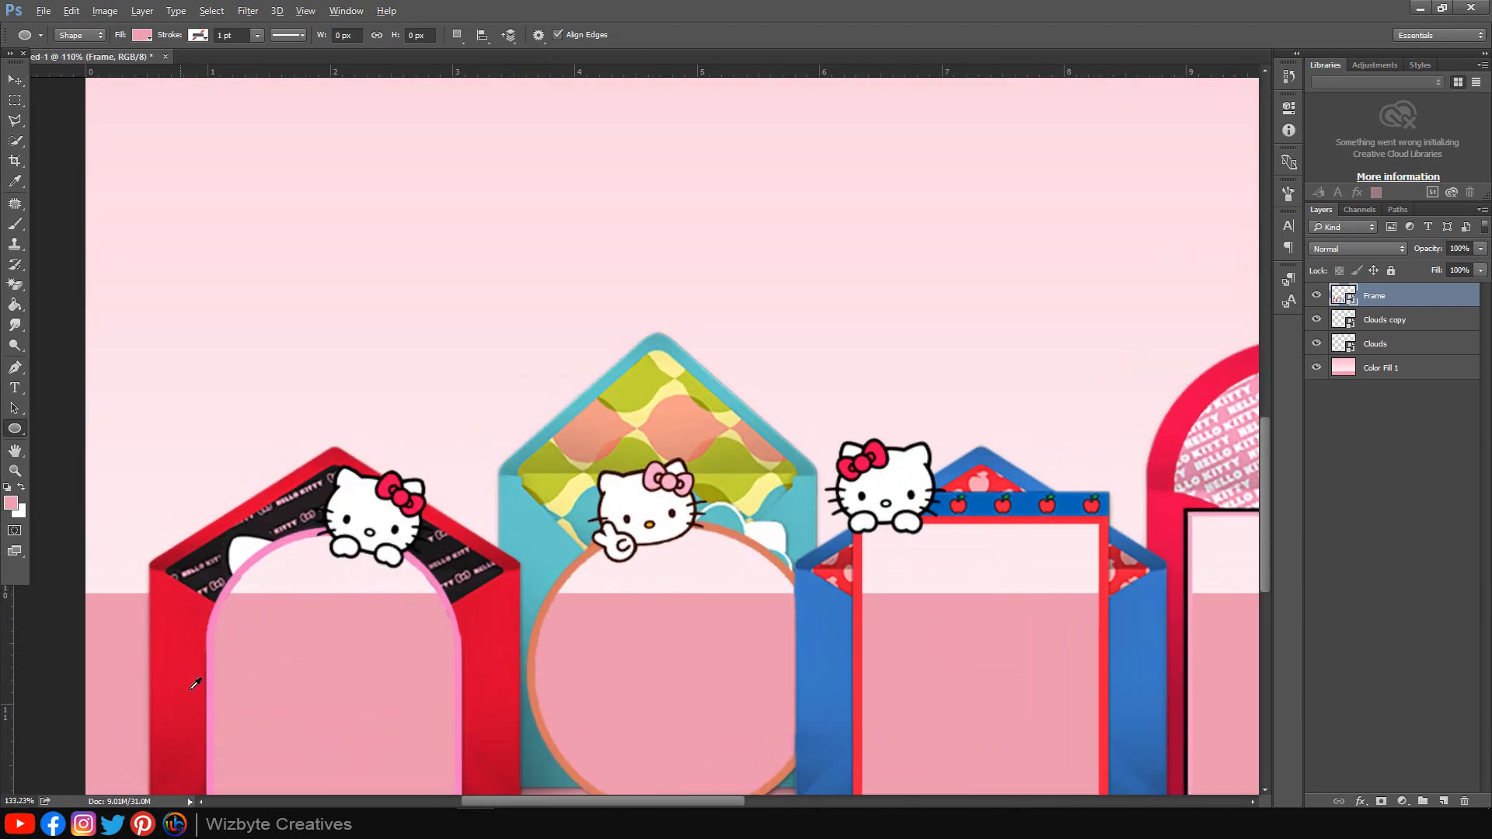
{"action": "scroll", "coordinate": [336, 523], "scroll_direction": "down", "scroll_amount": 5}
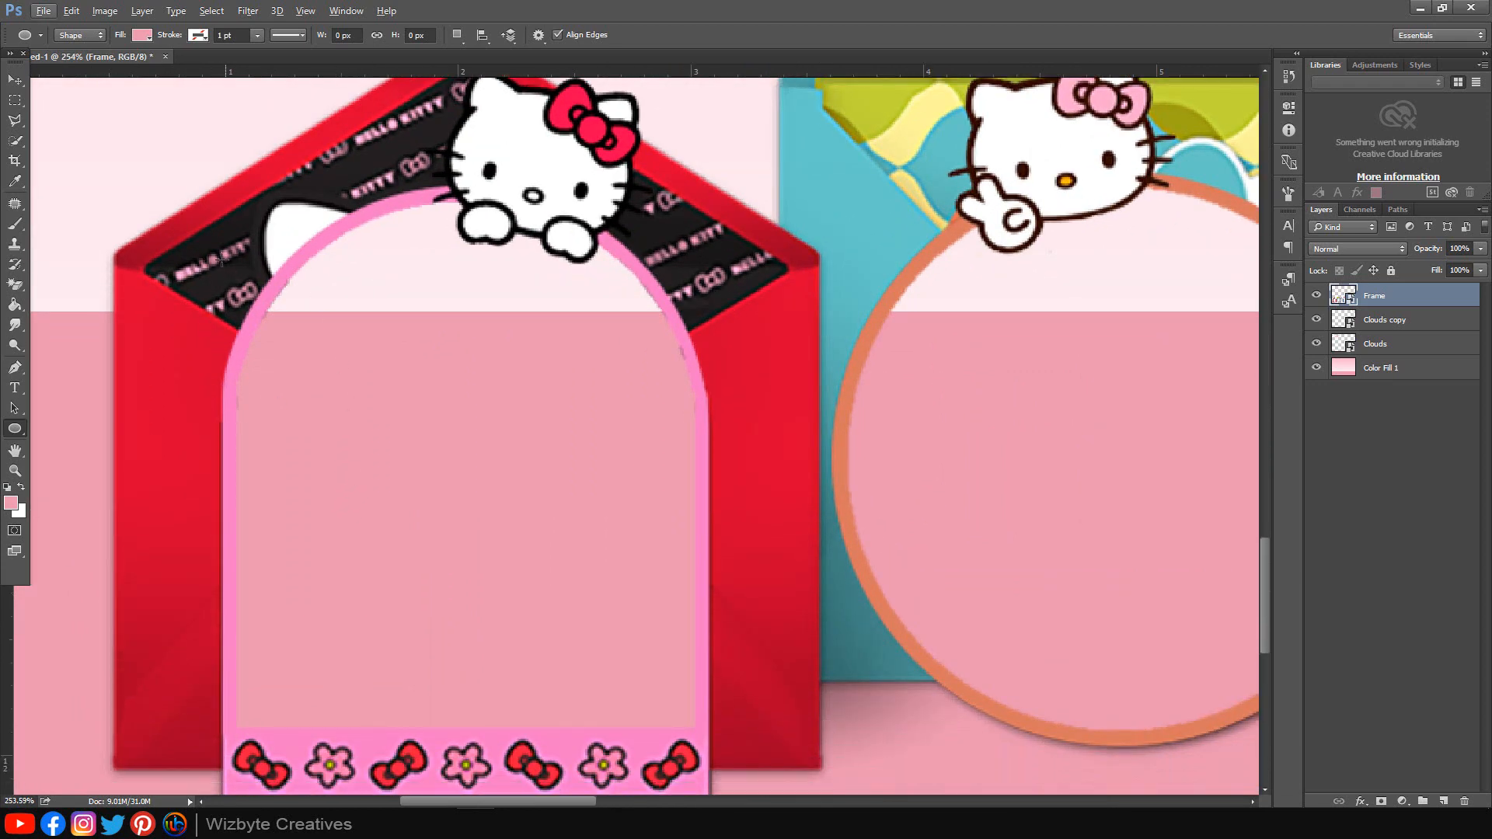
{"action": "left_click_drag", "start_coordinate": [215, 244], "coordinate": [849, 725]}
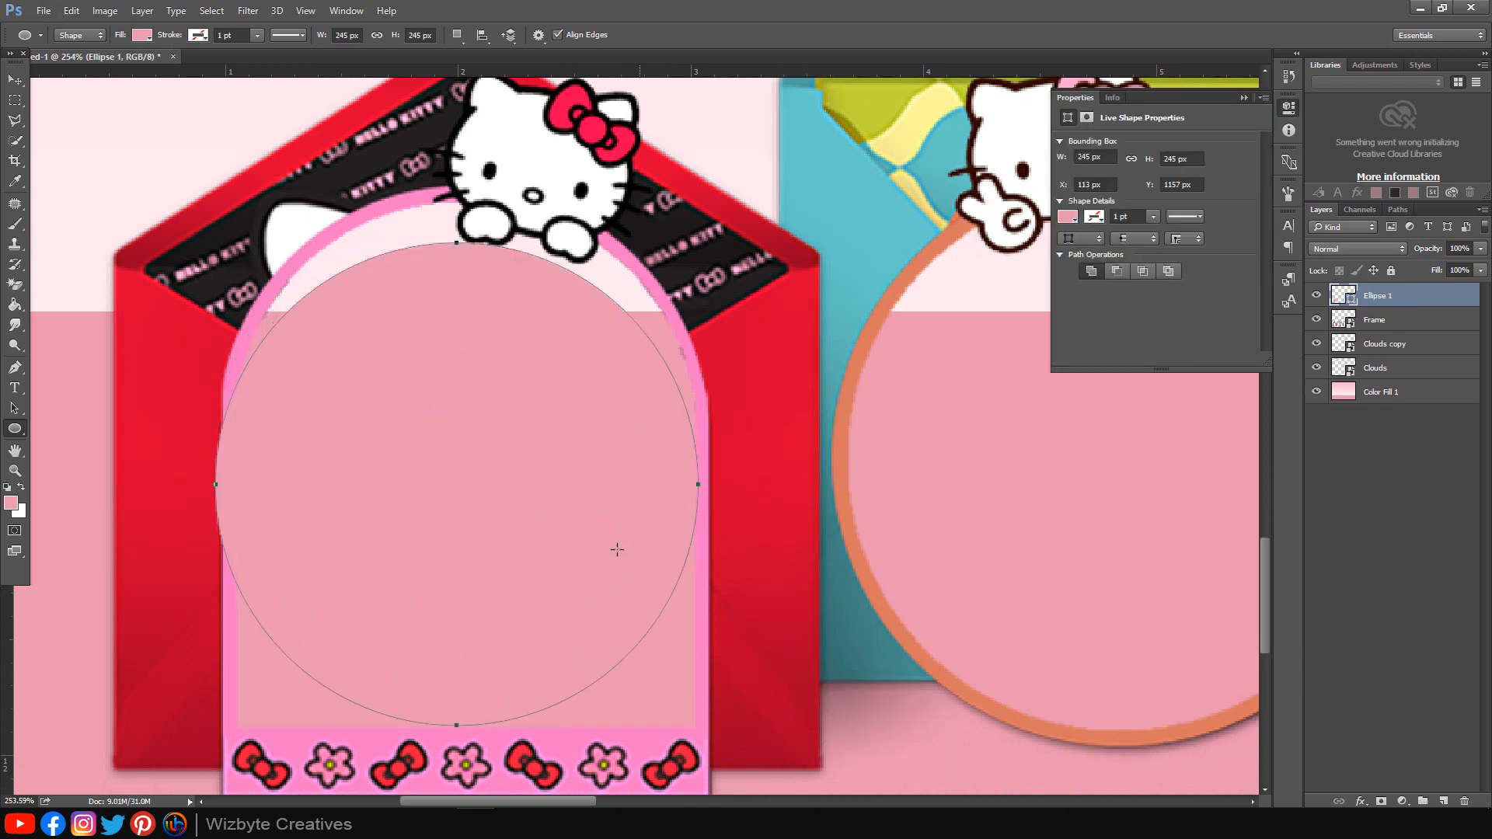
{"action": "left_click", "coordinate": [1069, 219]}
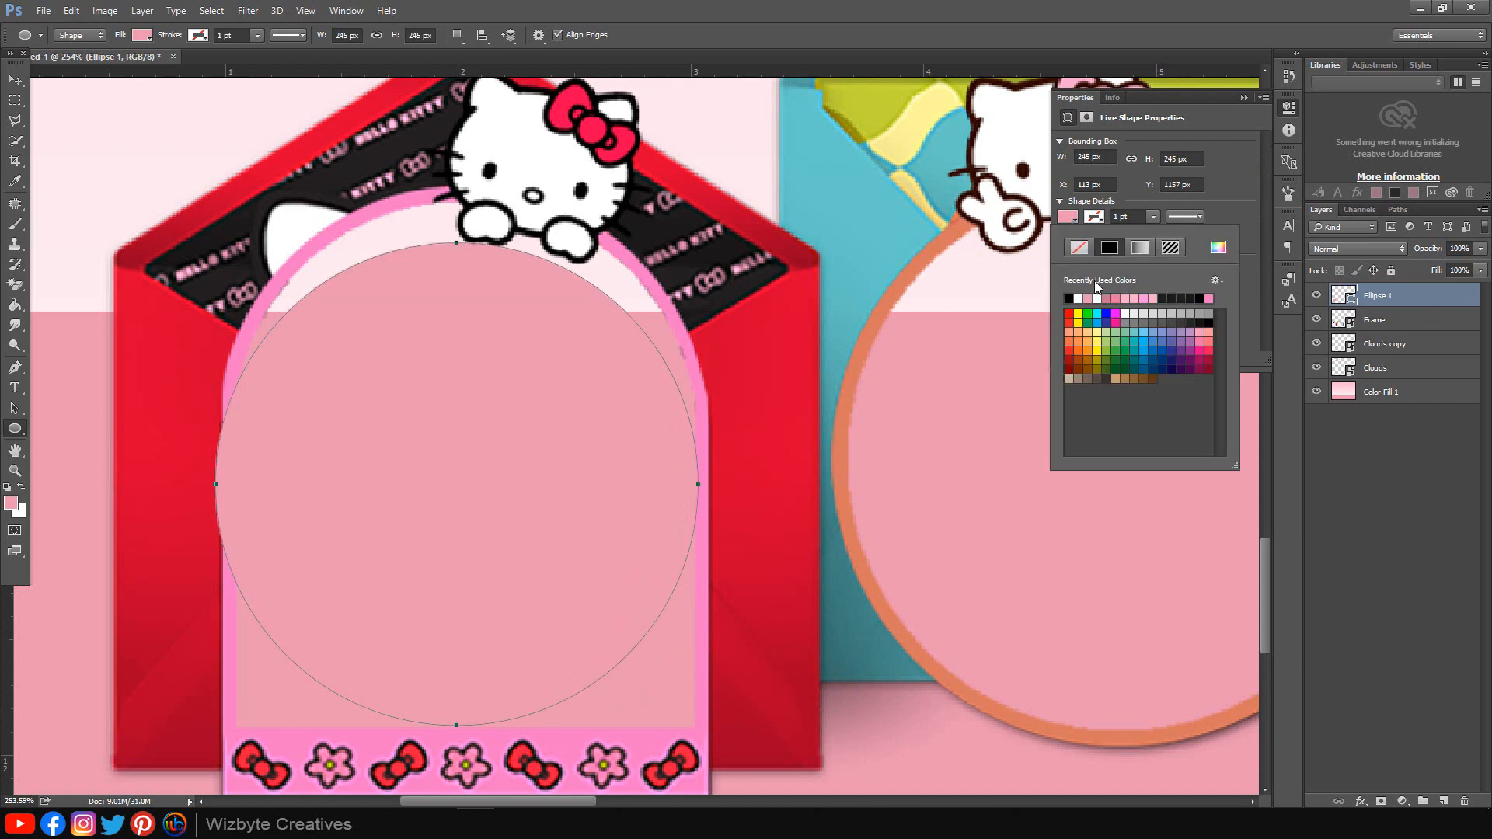
{"action": "left_click", "coordinate": [1073, 298]}
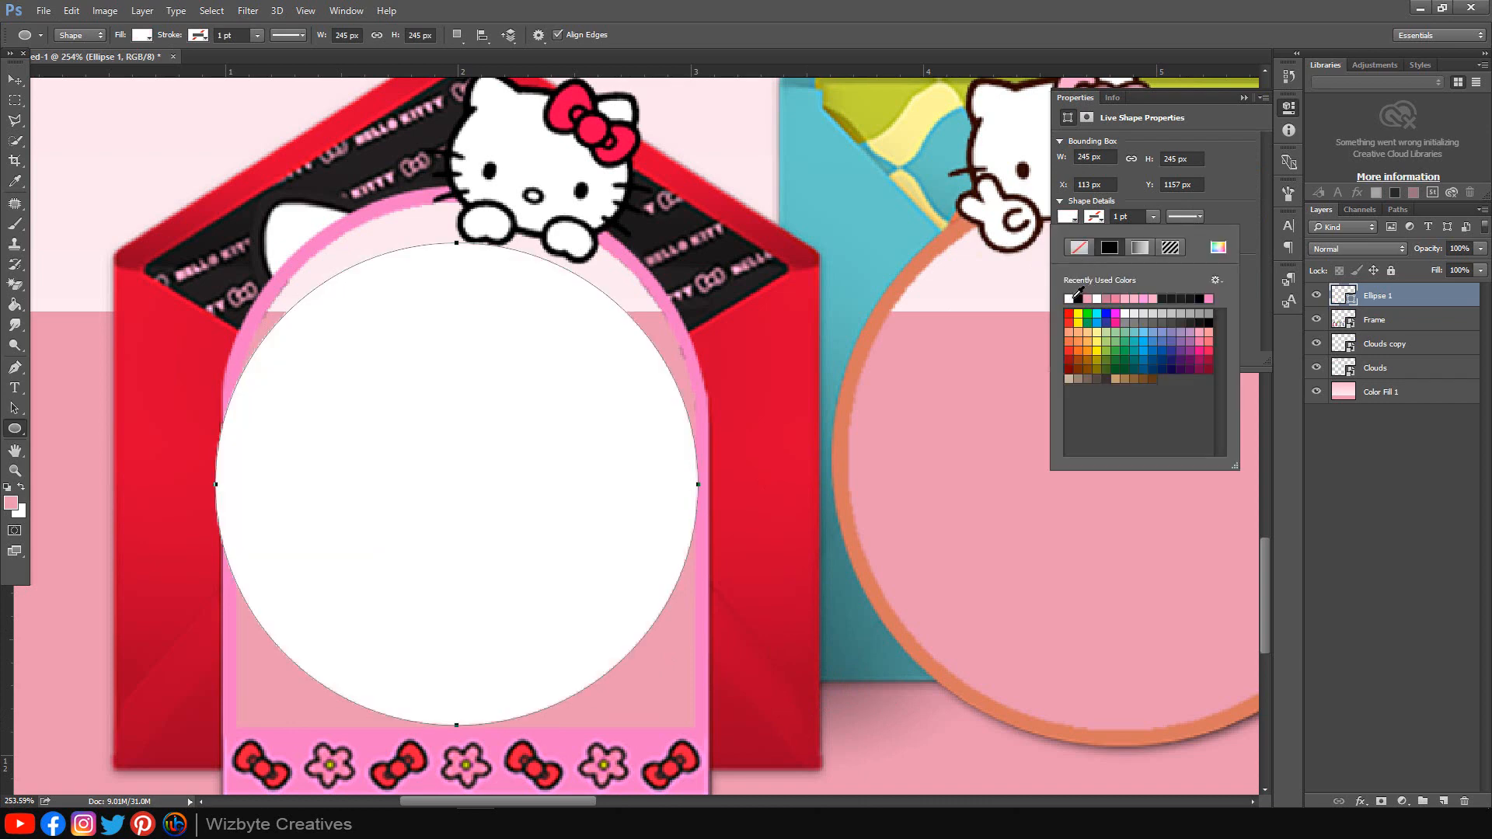
{"action": "left_click", "coordinate": [1079, 298]}
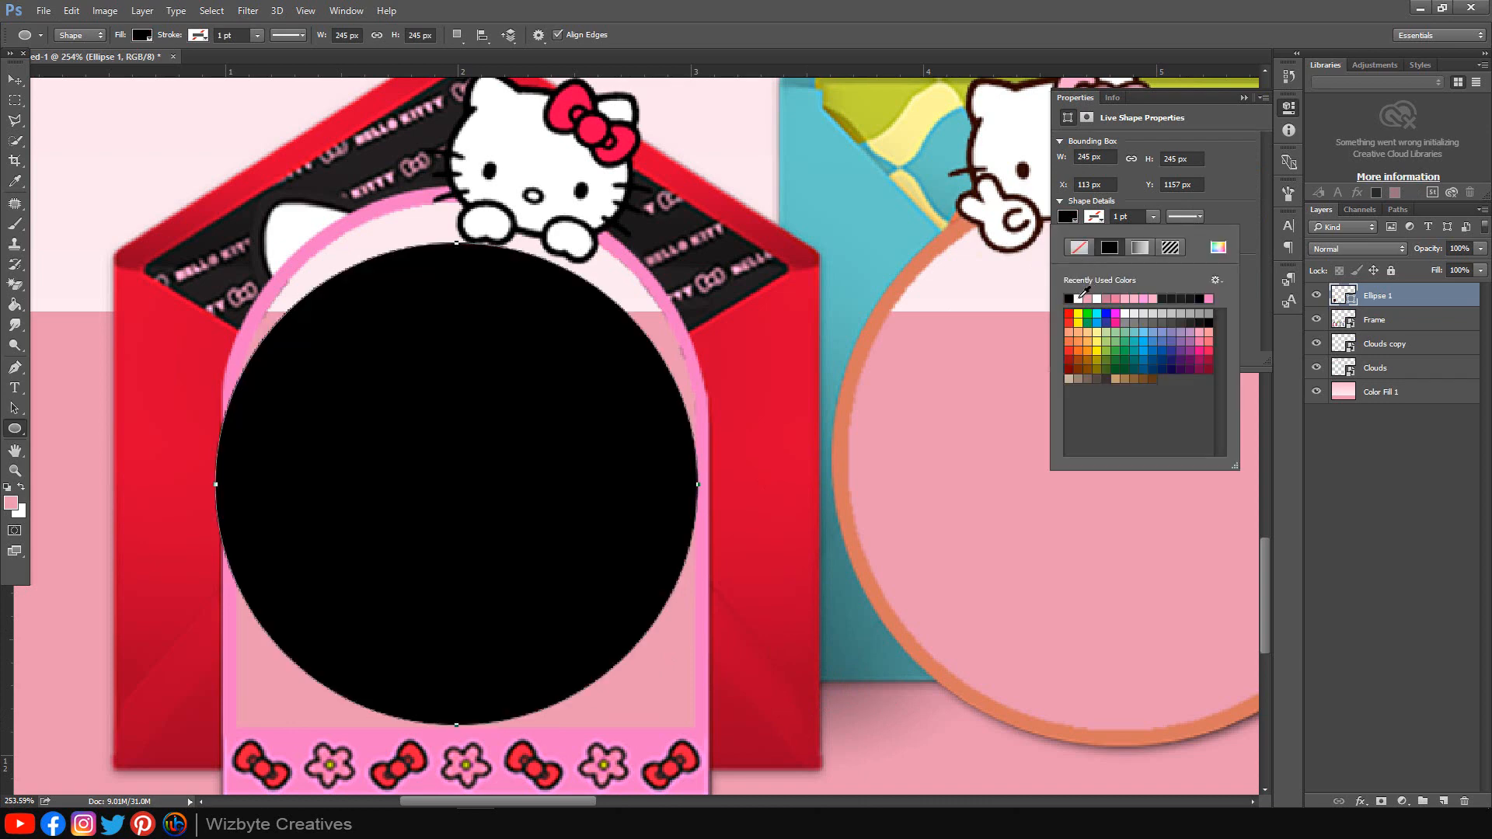
{"action": "left_click", "coordinate": [1244, 100]}
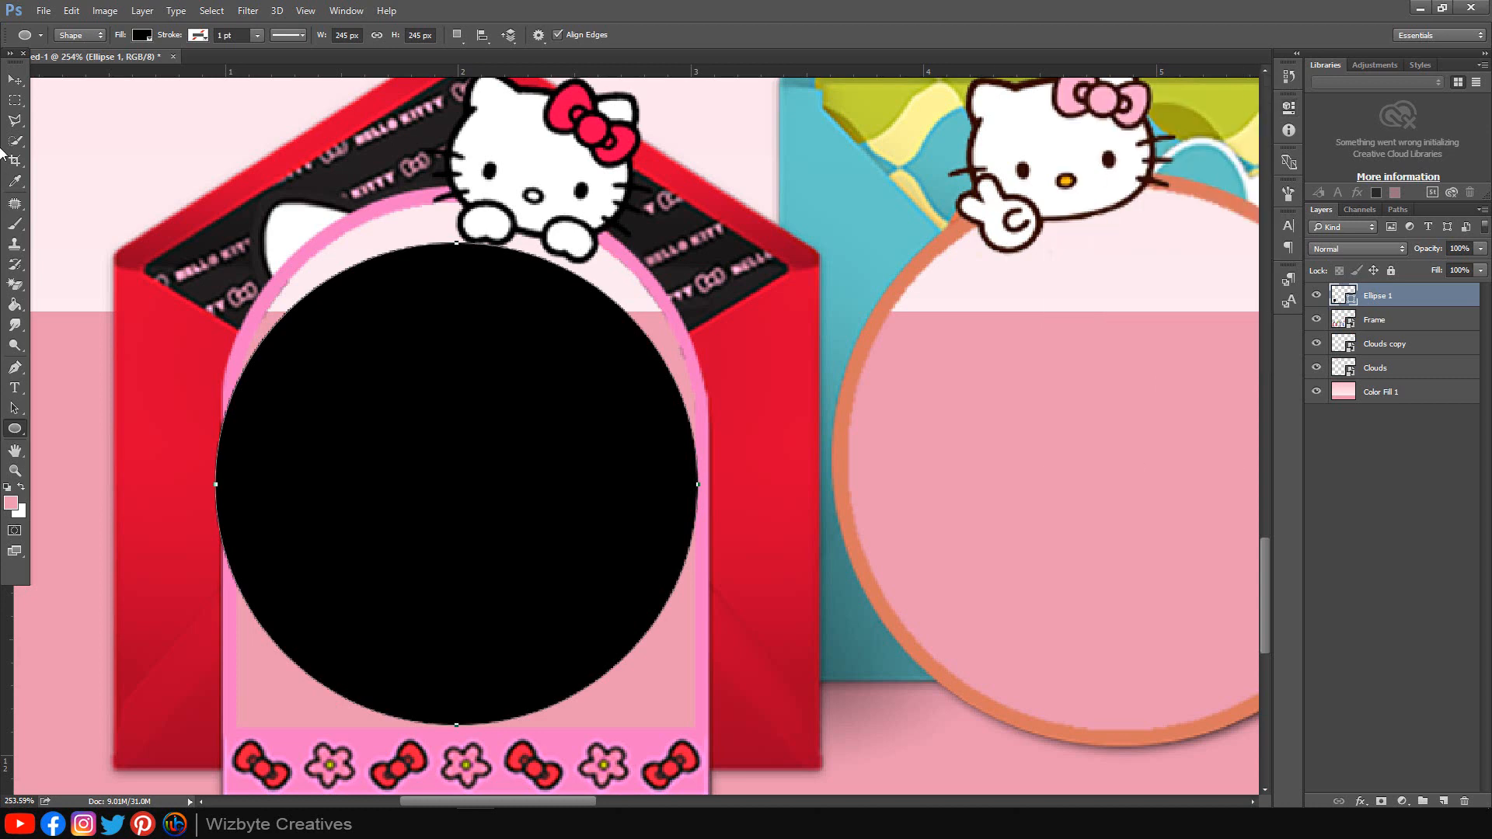
{"action": "left_click", "coordinate": [15, 79]}
{"action": "left_click_drag", "start_coordinate": [461, 455], "coordinate": [468, 395]}
Step: Add a rectangle from the circle to the frame's bottom to complete the black arch
{"action": "scroll", "coordinate": [468, 395], "scroll_direction": "down", "scroll_amount": 2}
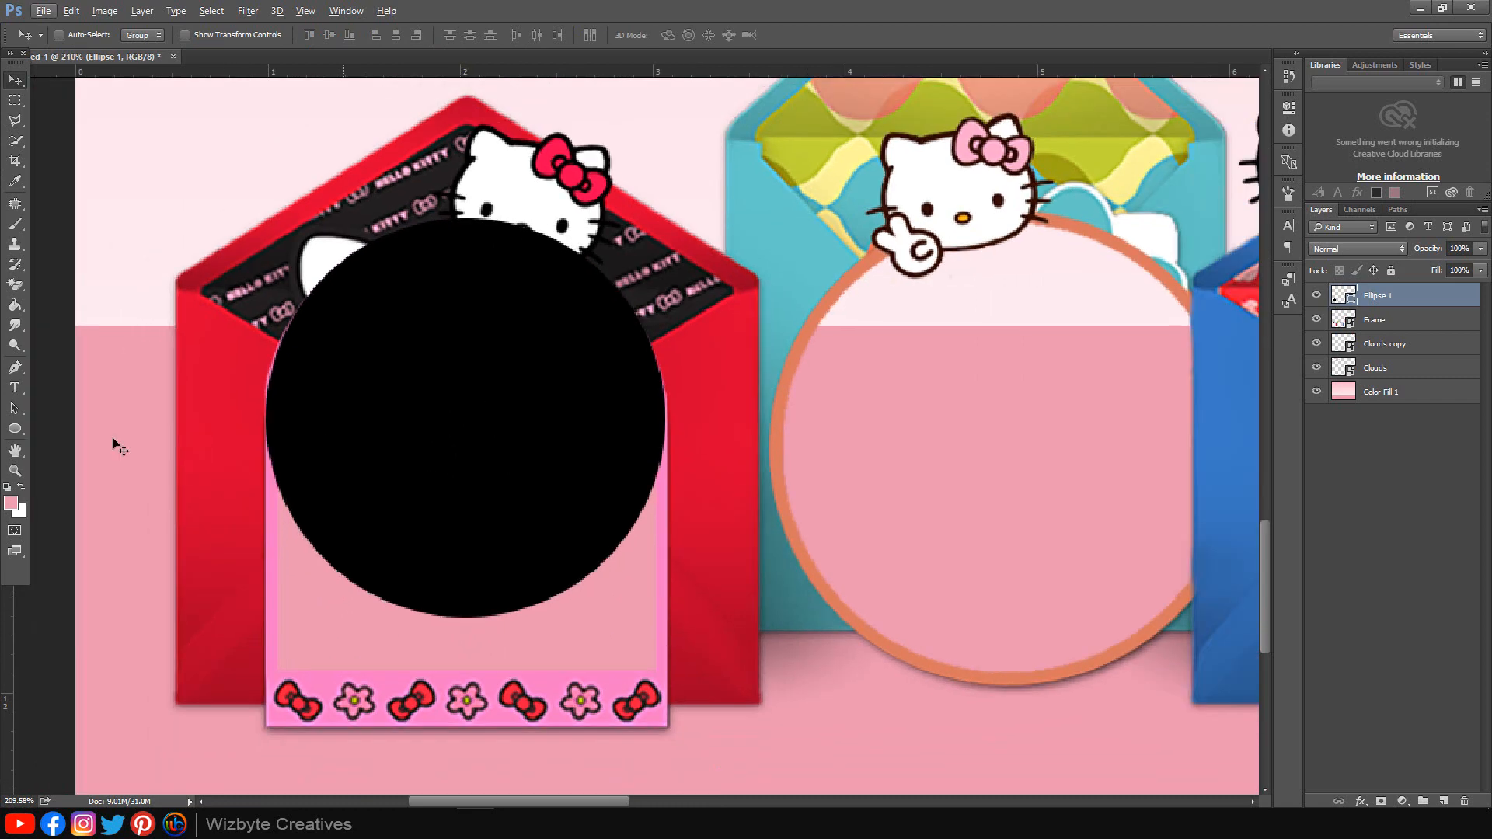
{"action": "left_click_drag", "start_coordinate": [16, 432], "coordinate": [68, 426]}
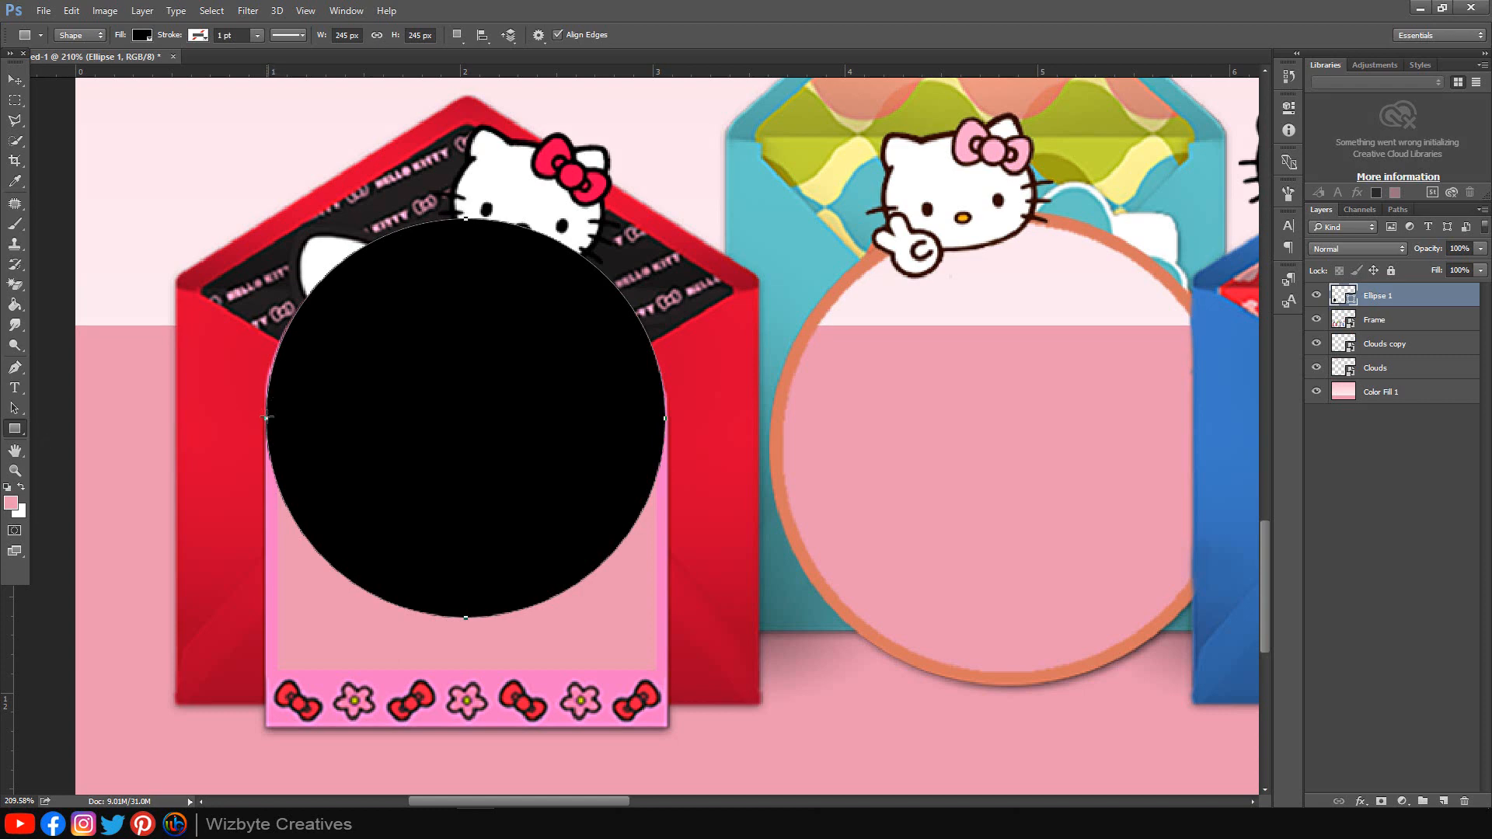
{"action": "left_click_drag", "start_coordinate": [266, 417], "coordinate": [661, 677]}
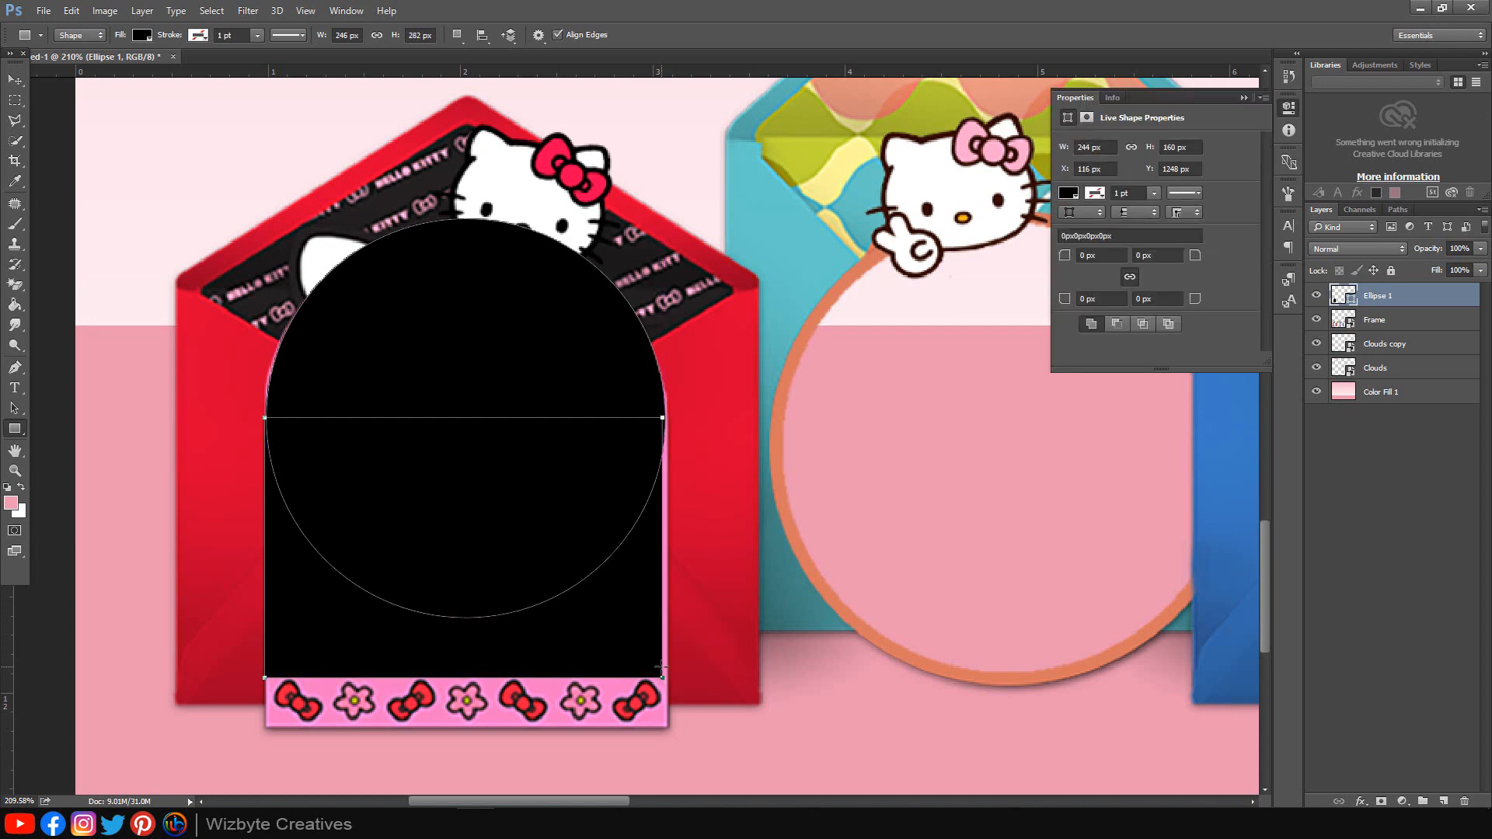
{"action": "left_click", "coordinate": [1244, 98]}
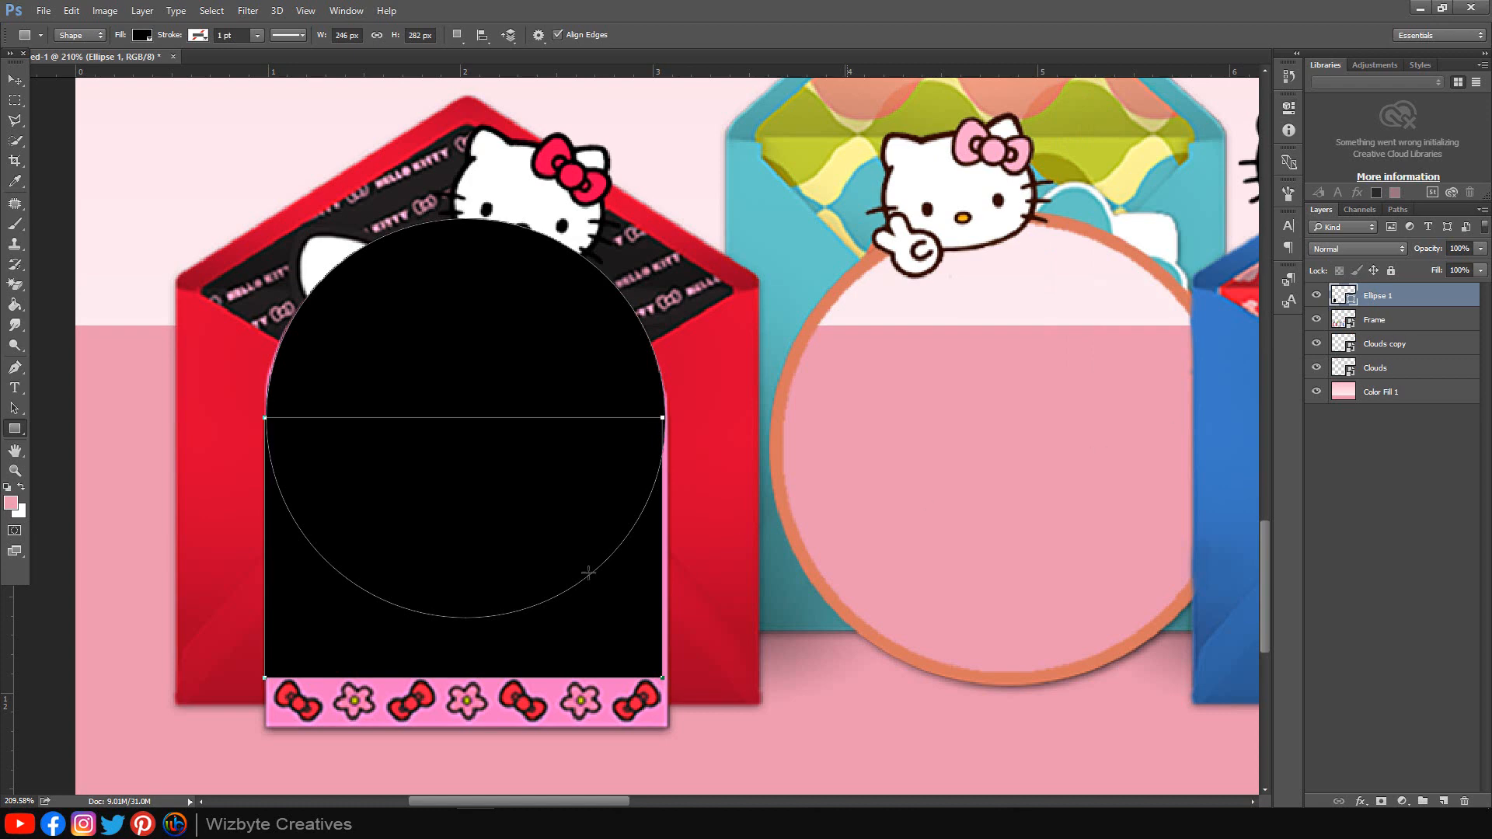
{"action": "left_click", "coordinate": [212, 824]}
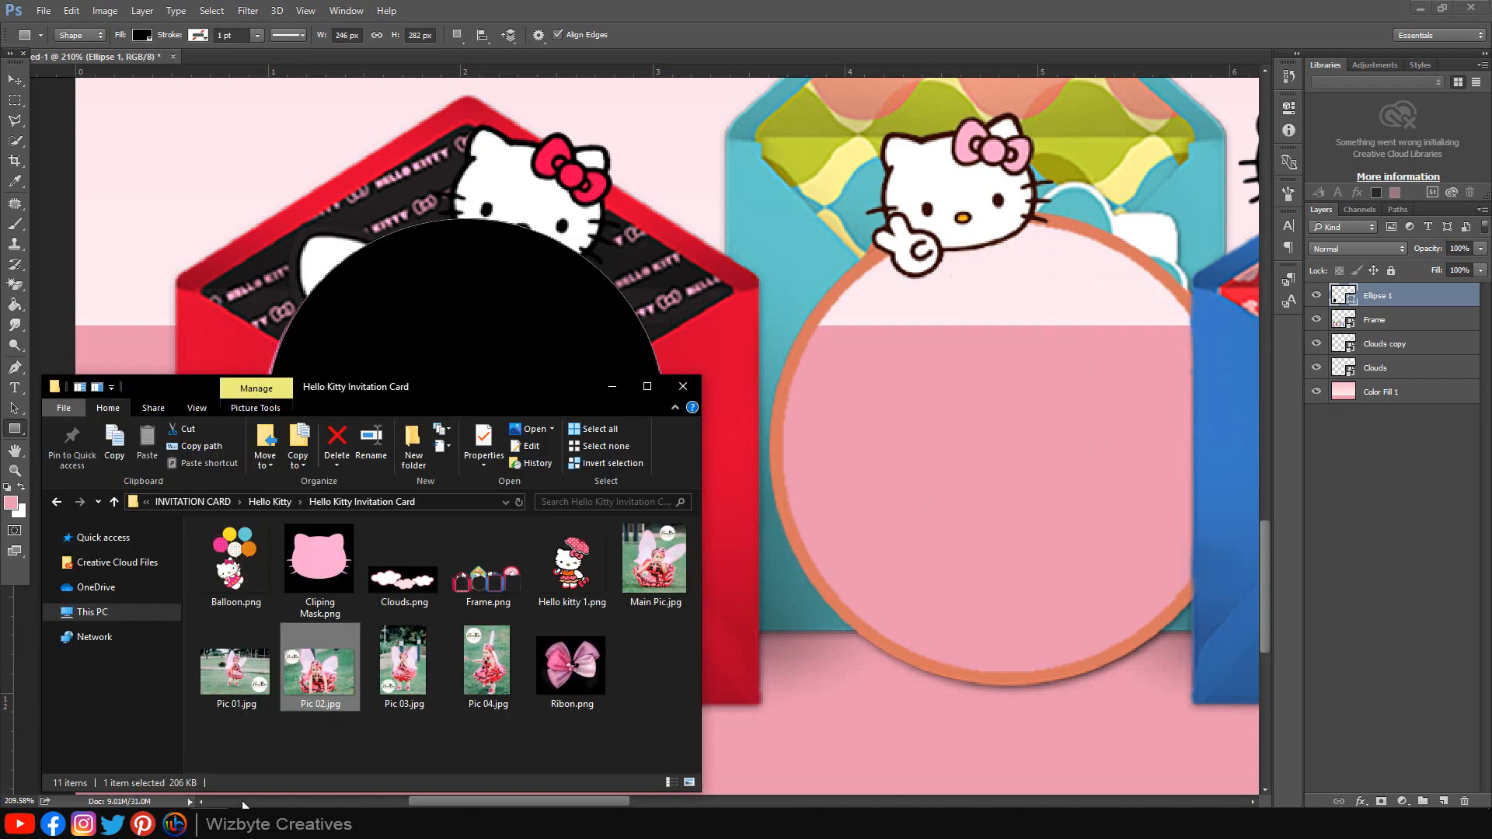
Step: Place Pic 01.jpg and scale it to roughly the left frame's size
{"action": "left_click", "coordinate": [251, 688]}
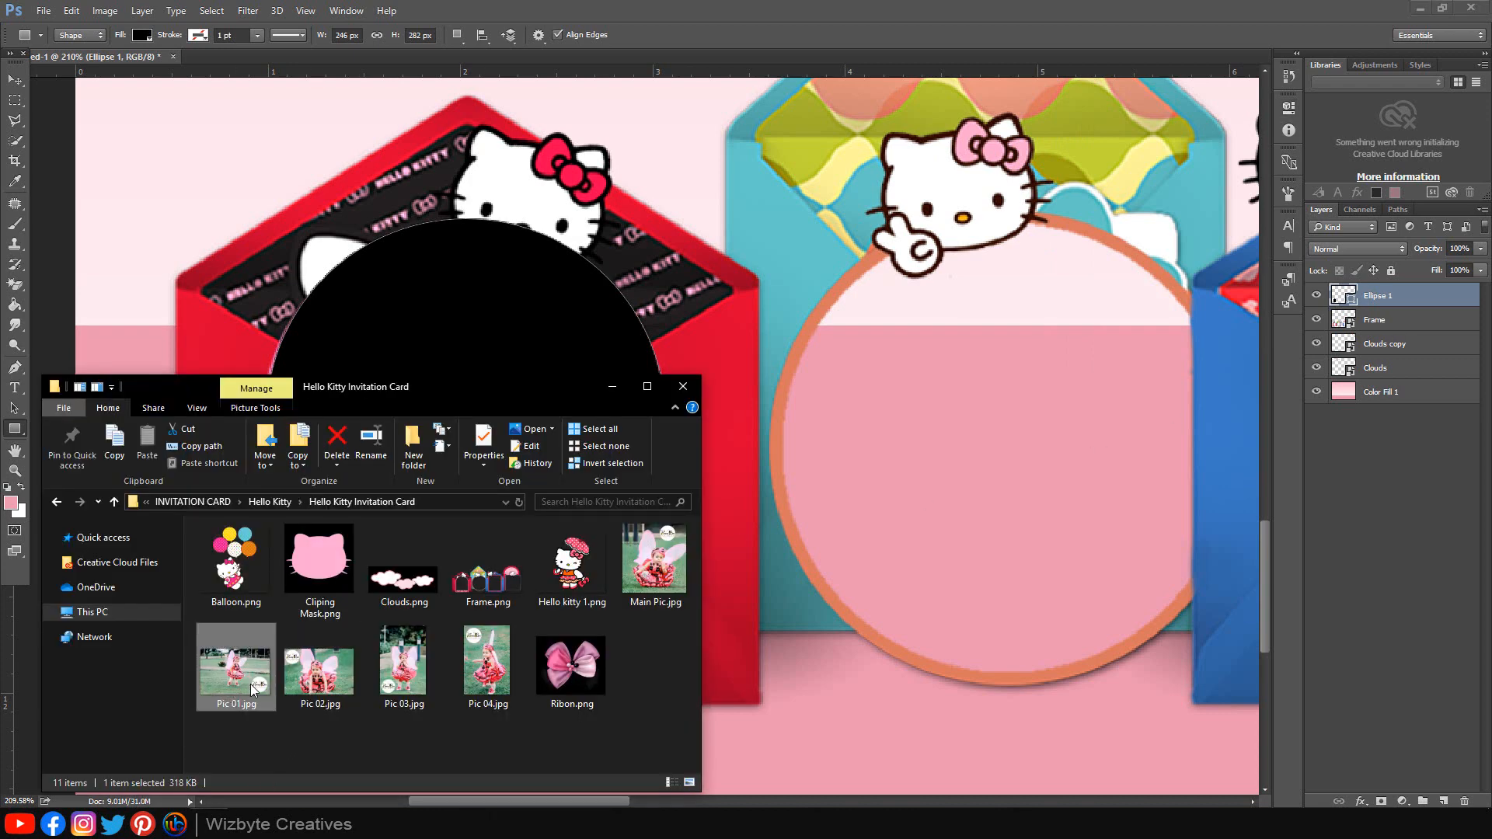
{"action": "left_click_drag", "start_coordinate": [245, 684], "coordinate": [819, 456]}
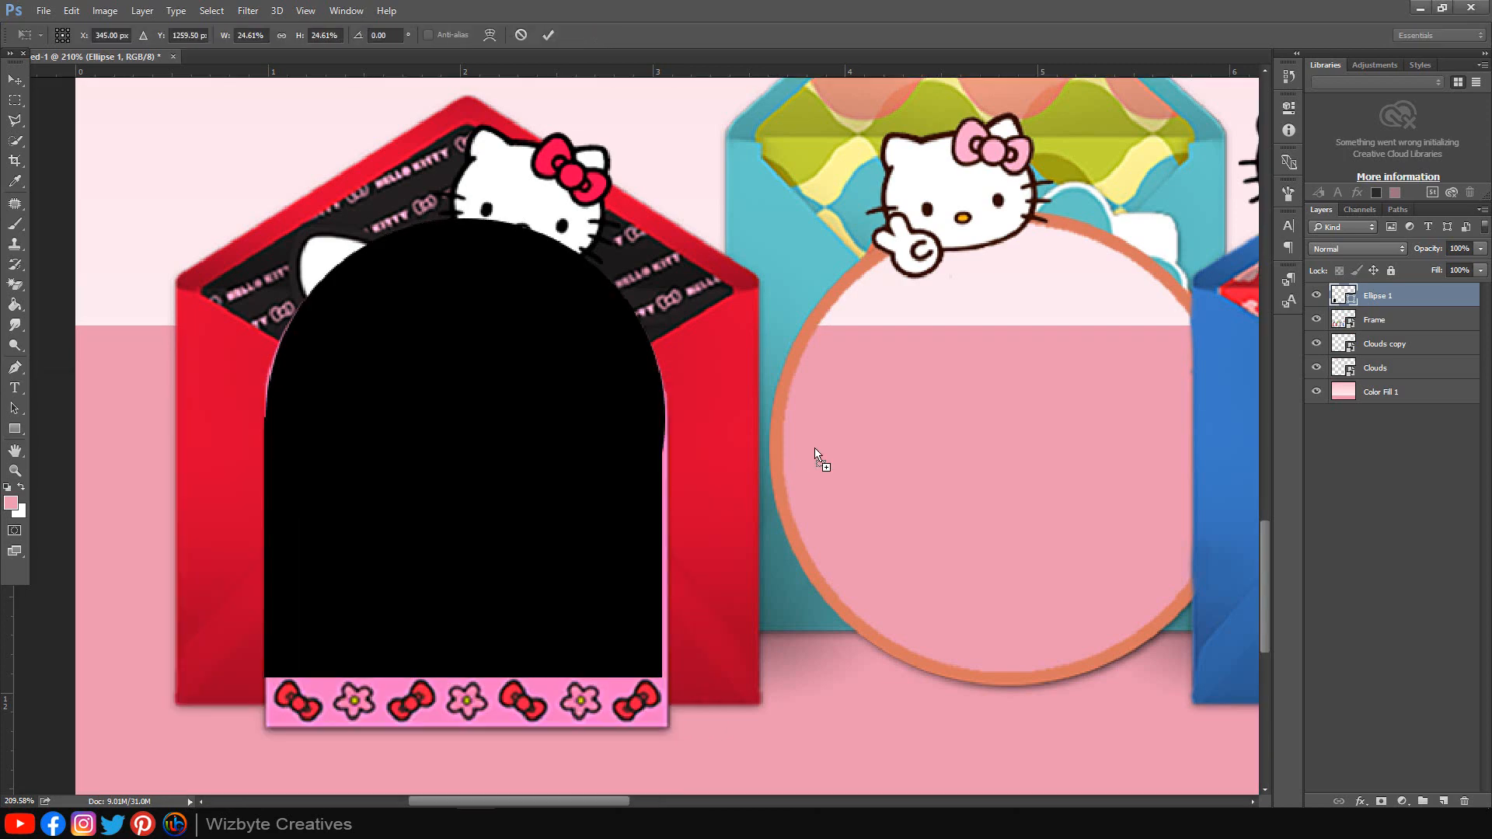
{"action": "key", "text": "ctrl+0"}
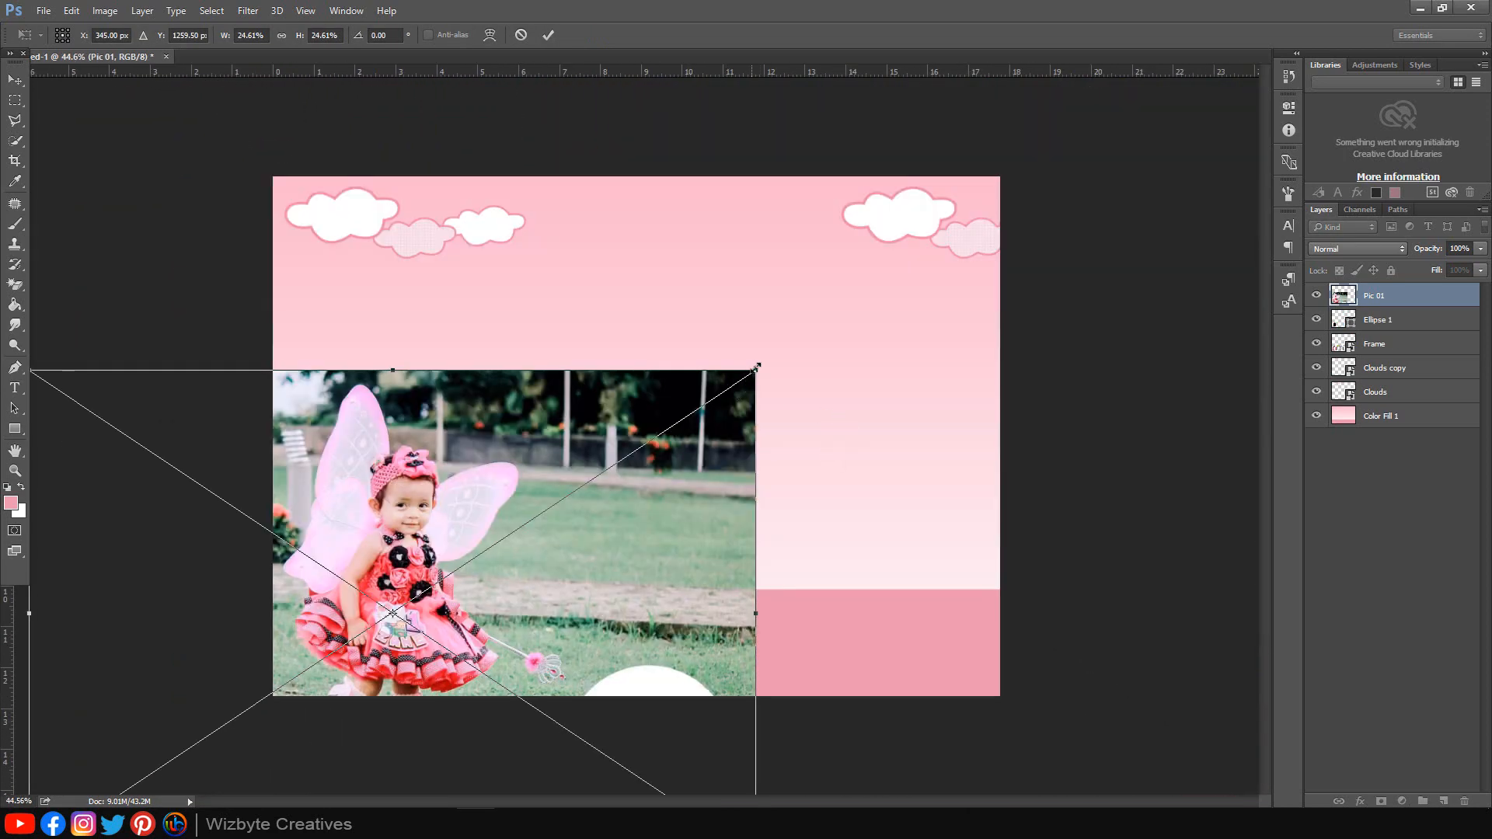
{"action": "left_click_drag", "start_coordinate": [756, 367], "coordinate": [486, 552]}
{"action": "left_click_drag", "start_coordinate": [473, 614], "coordinate": [436, 629]}
{"action": "left_click_drag", "start_coordinate": [448, 568], "coordinate": [444, 571]}
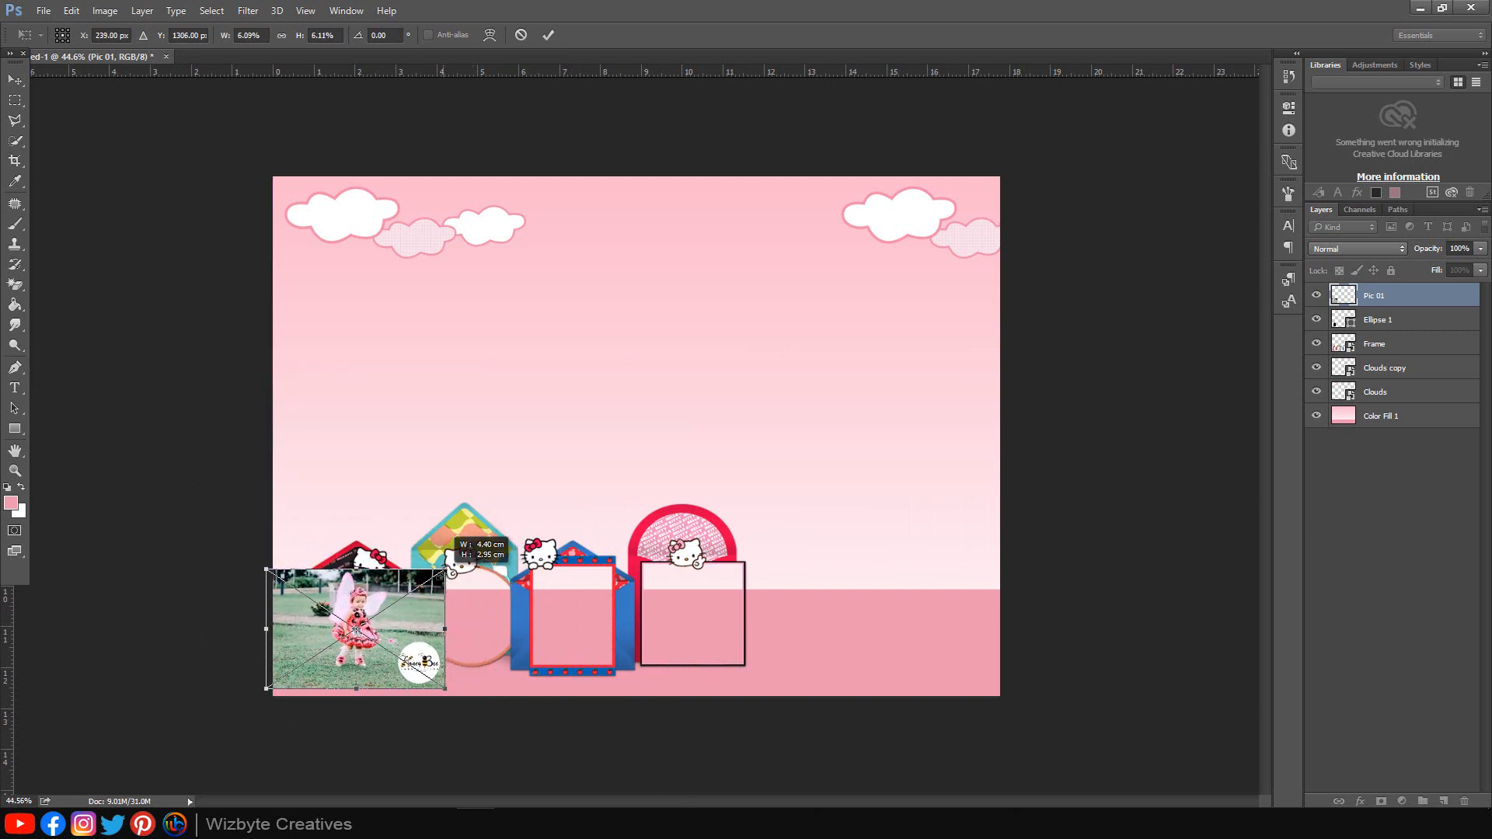
{"action": "left_click", "coordinate": [548, 37]}
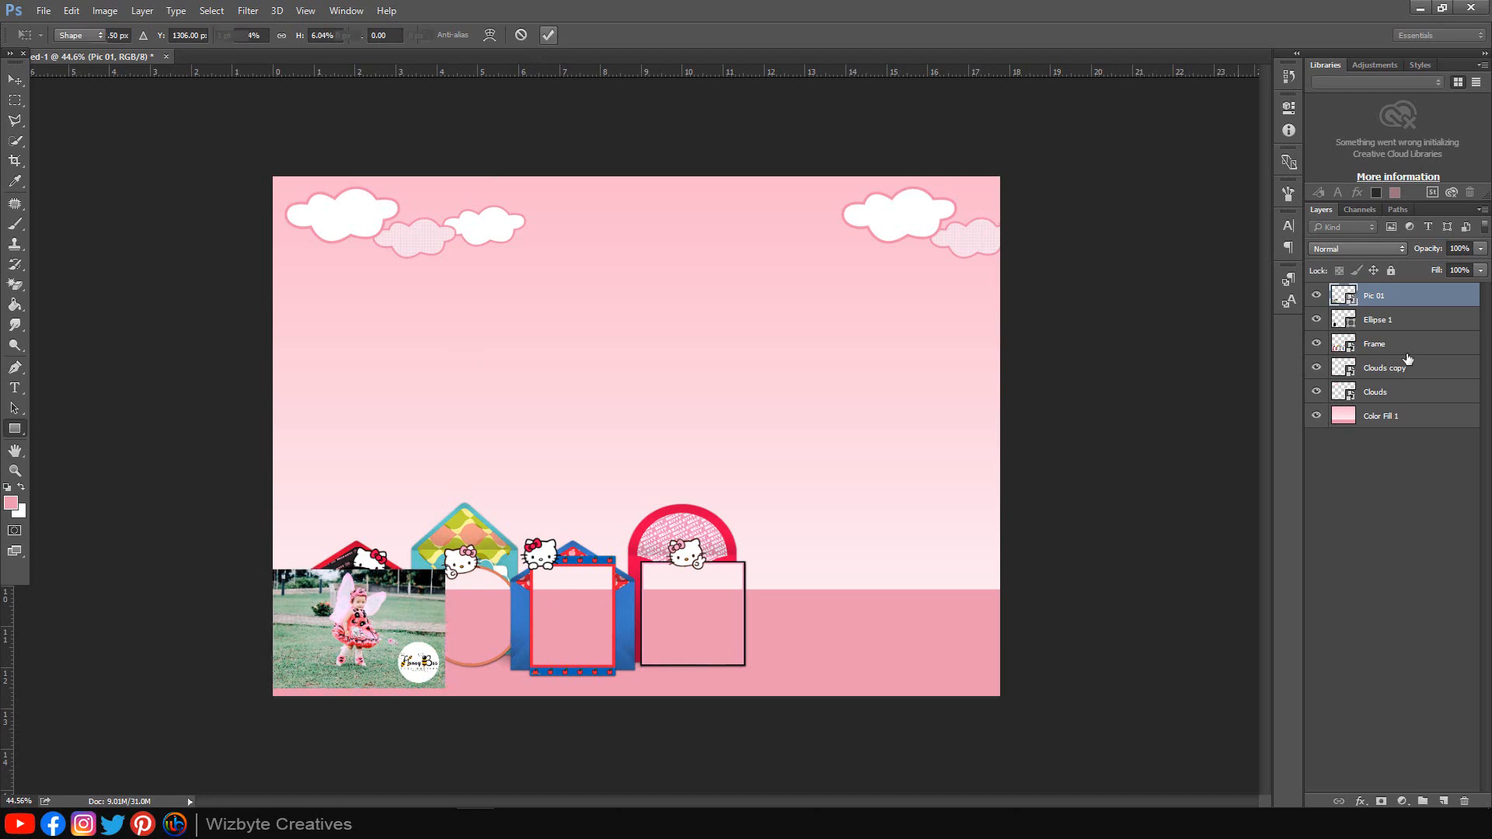
Step: Clip Pic 01 to the black arch shape and nudge the photo up inside it
{"action": "key", "text": "u"}
{"action": "right_click", "coordinate": [1410, 302]}
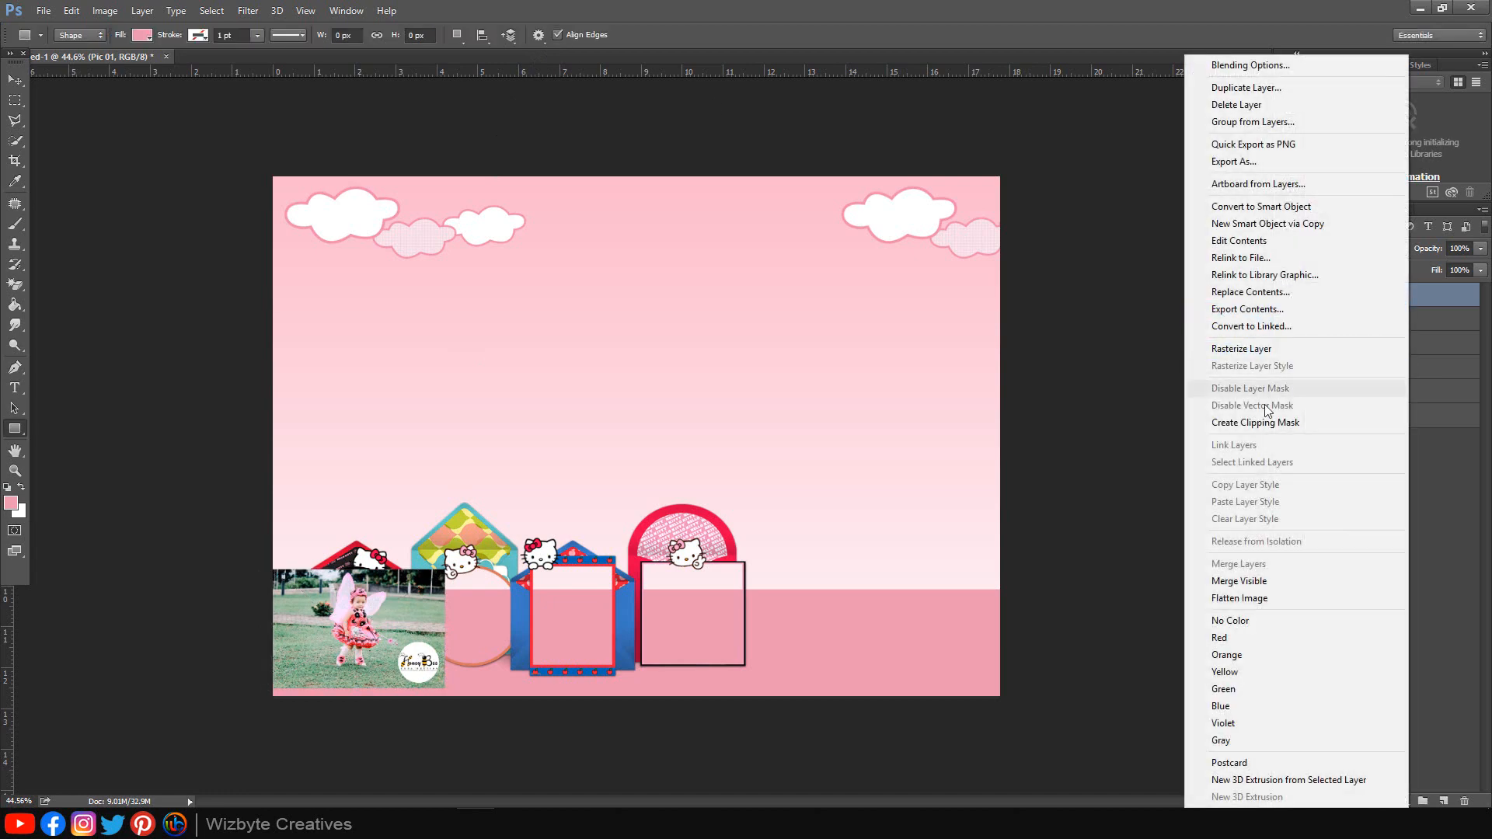
{"action": "left_click", "coordinate": [1247, 422]}
{"action": "scroll", "coordinate": [282, 592], "scroll_direction": "up", "scroll_amount": 8}
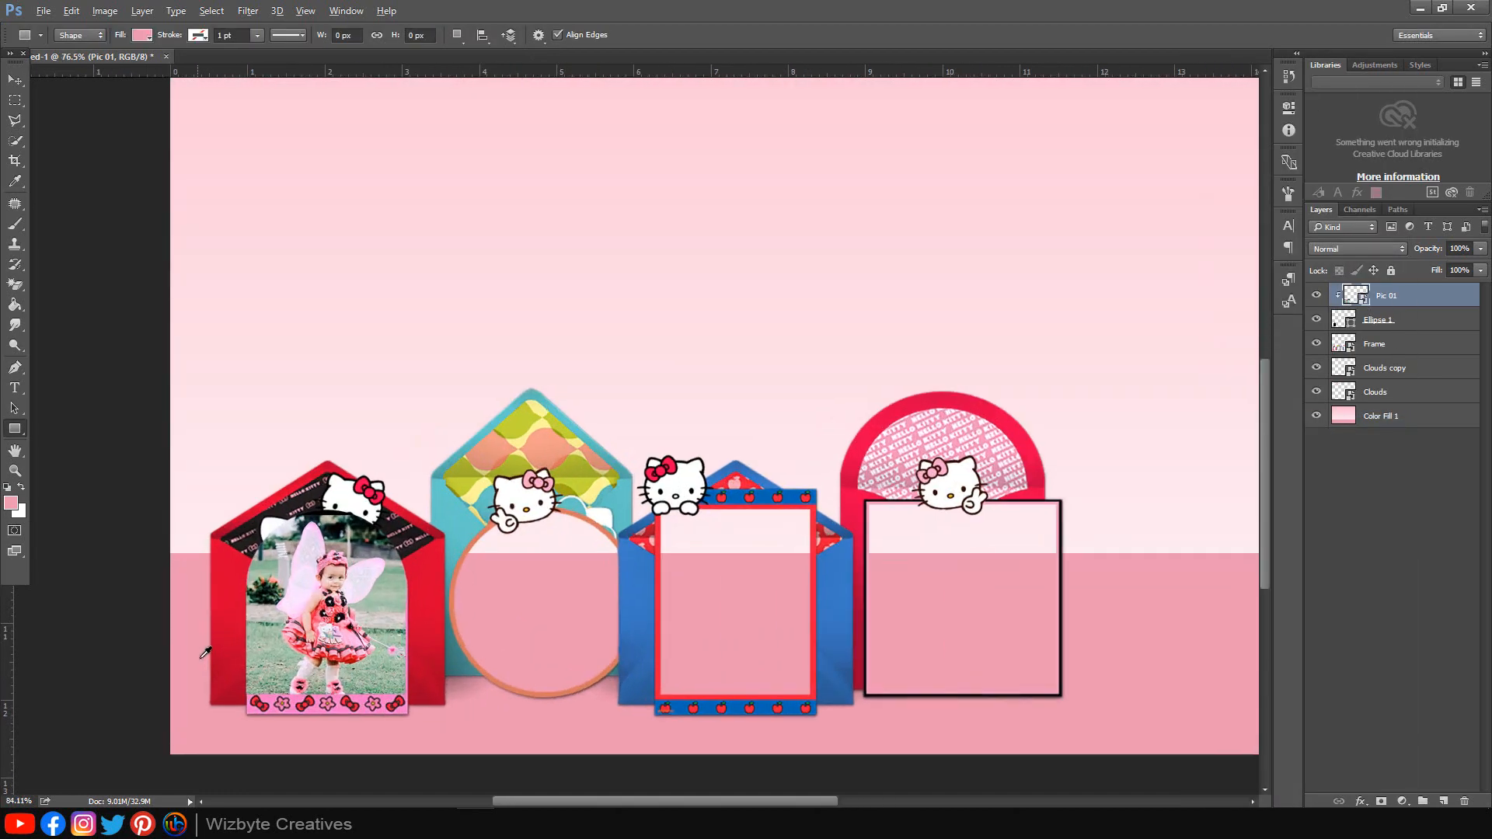
{"action": "scroll", "coordinate": [282, 593], "scroll_direction": "up", "scroll_amount": 1}
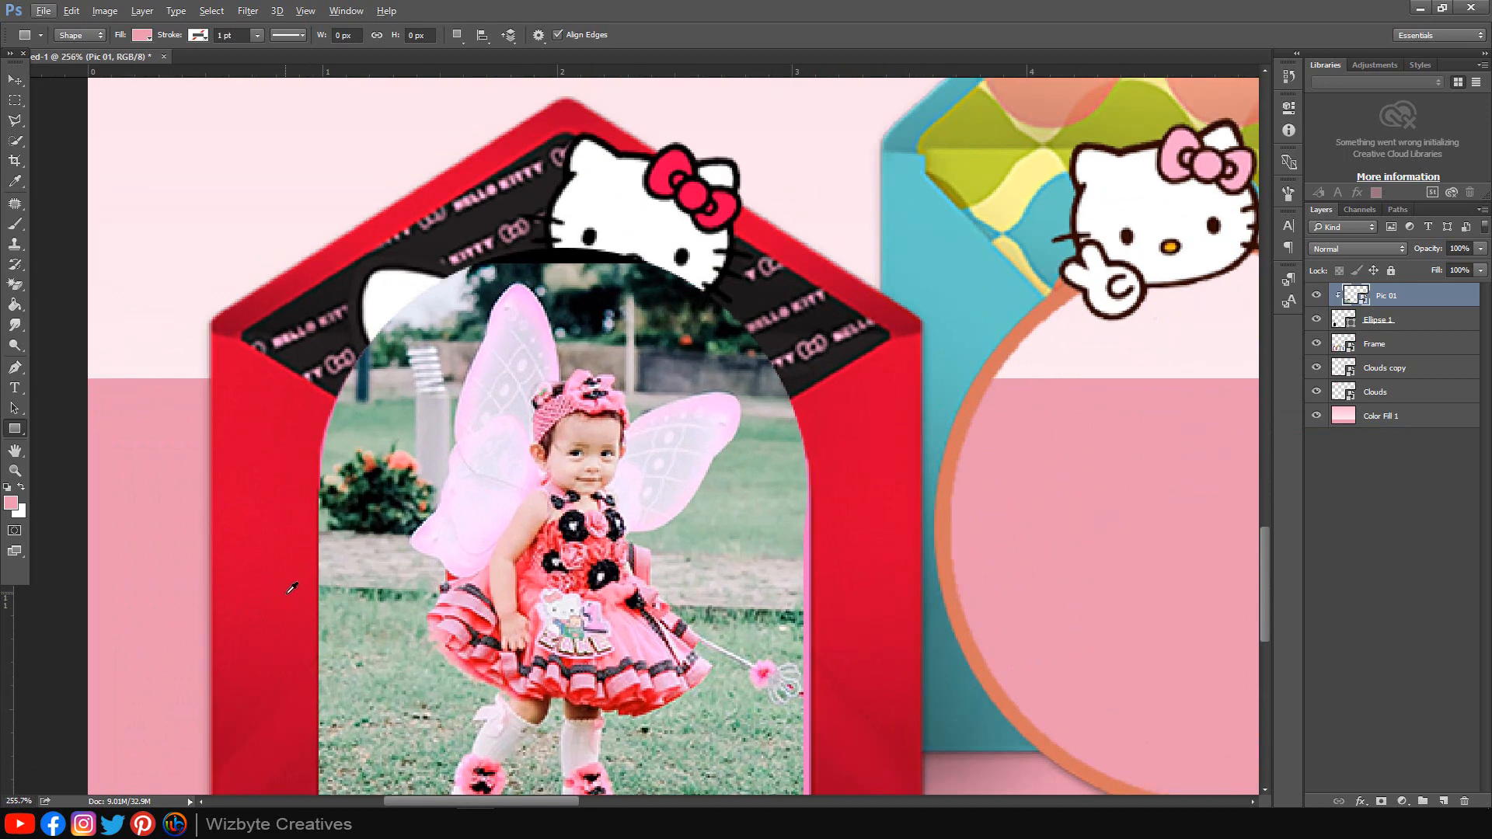
{"action": "left_click", "coordinate": [15, 79]}
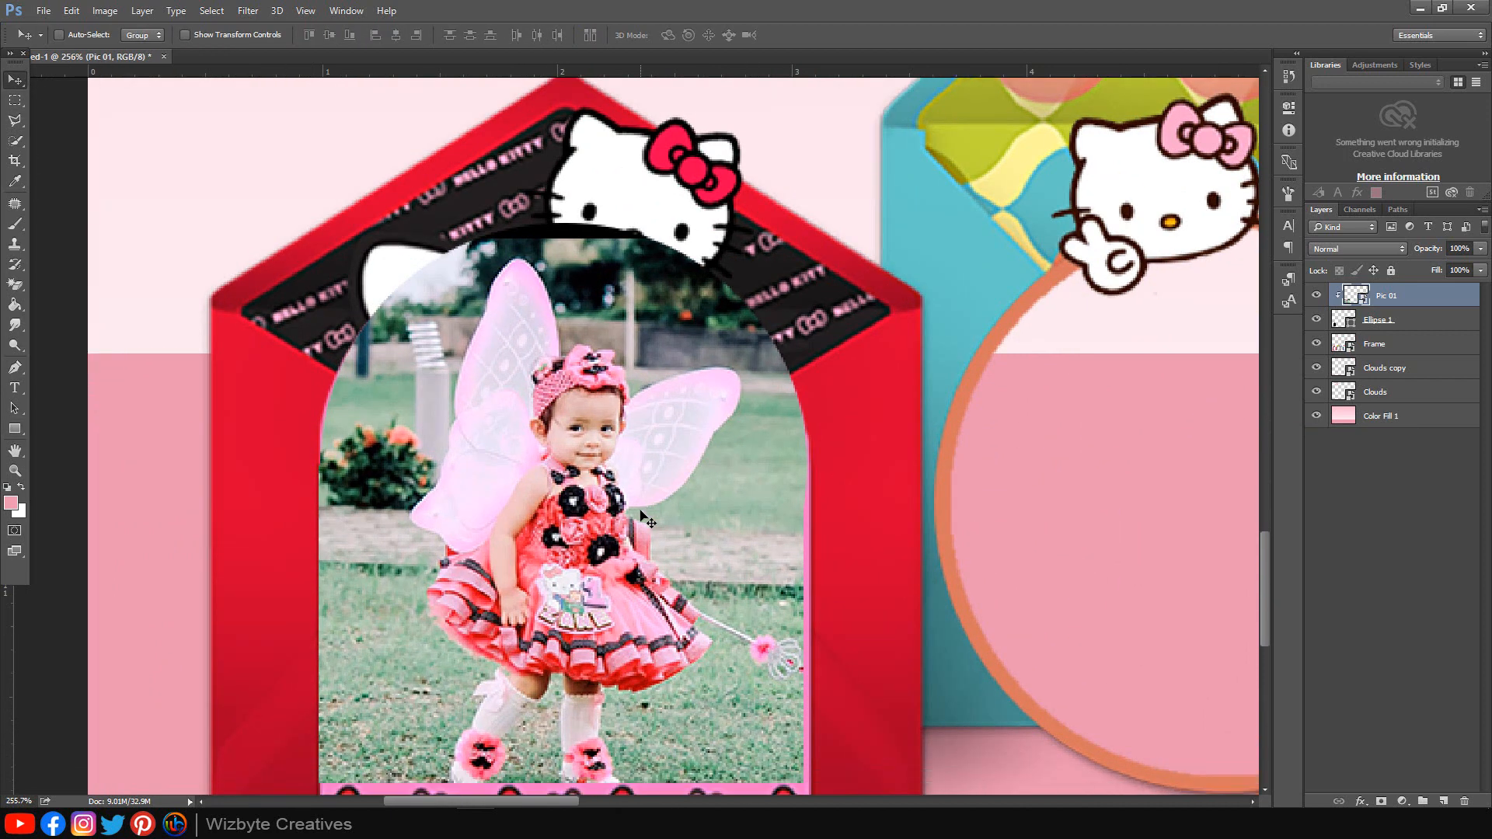
{"action": "scroll", "coordinate": [644, 517], "scroll_direction": "down", "scroll_amount": 1}
{"action": "left_click_drag", "start_coordinate": [638, 530], "coordinate": [644, 523]}
Step: Draw a circle over the round middle frame
{"action": "scroll", "coordinate": [644, 522], "scroll_direction": "down", "scroll_amount": 5}
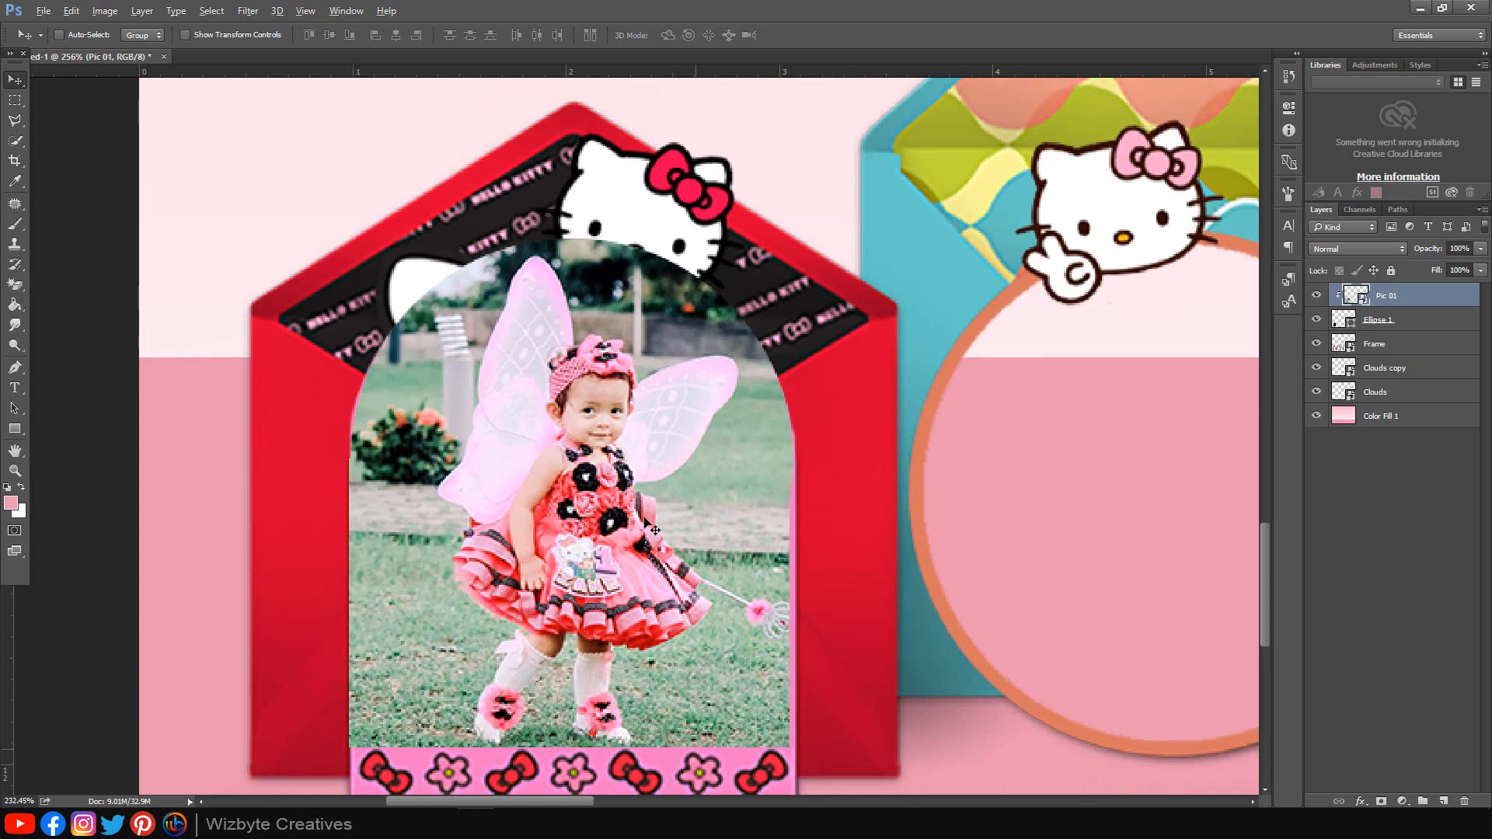
{"action": "left_click_drag", "start_coordinate": [976, 489], "coordinate": [631, 440]}
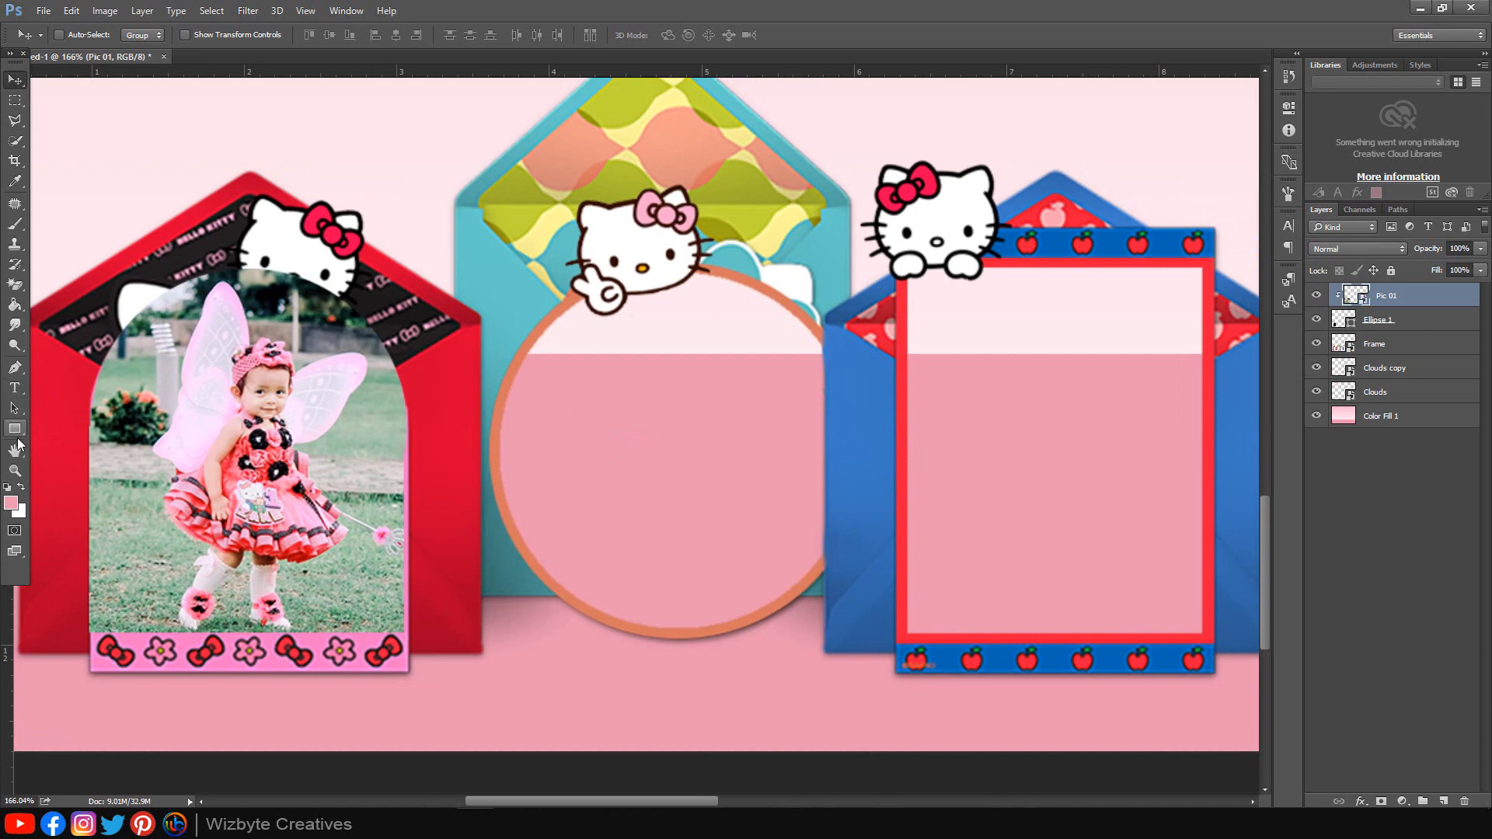
{"action": "left_click_drag", "start_coordinate": [14, 428], "coordinate": [32, 431]}
{"action": "left_click", "coordinate": [66, 454]}
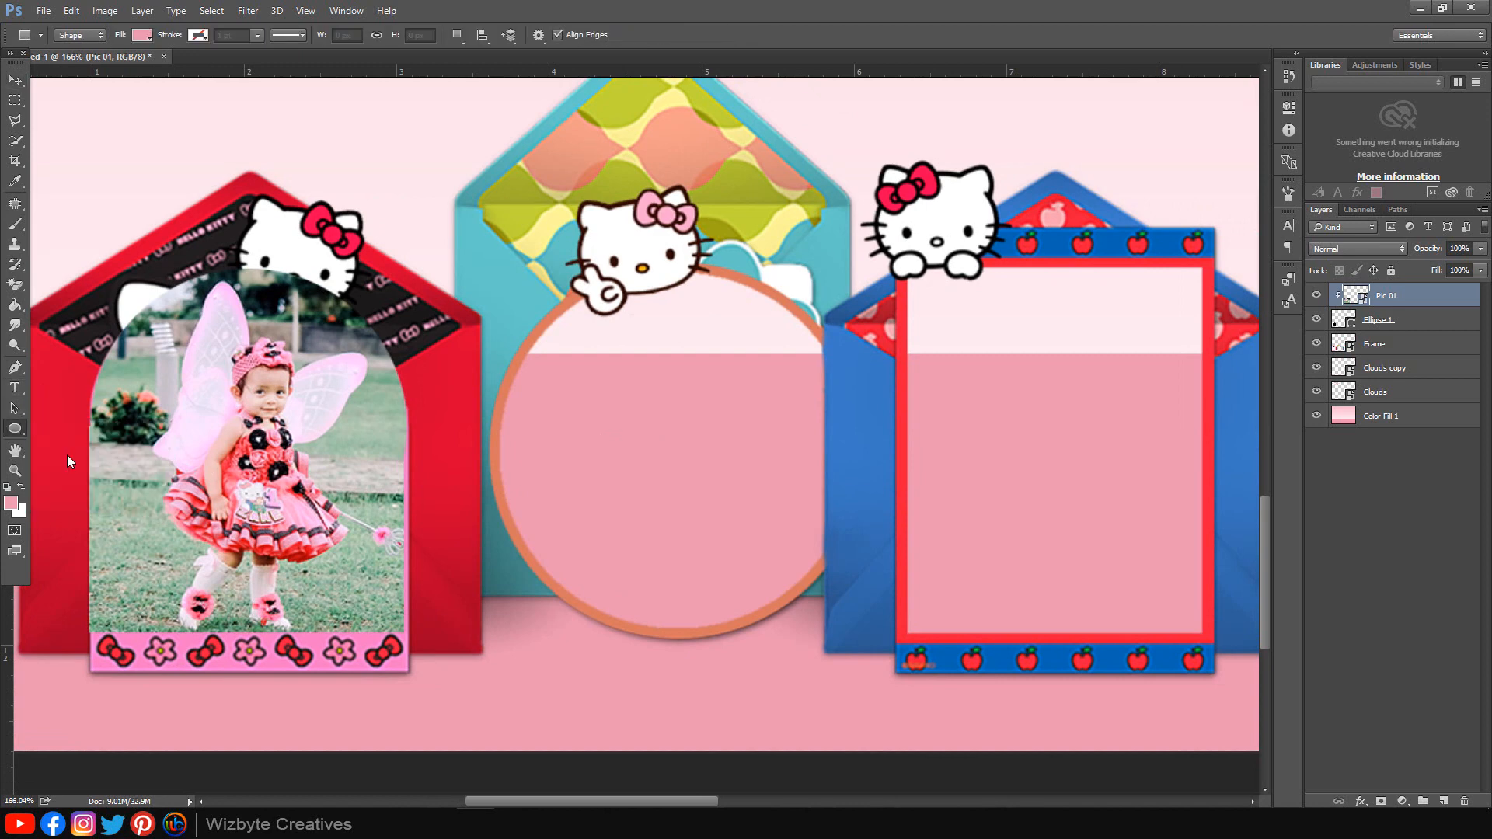
{"action": "left_click_drag", "start_coordinate": [510, 272], "coordinate": [869, 688]}
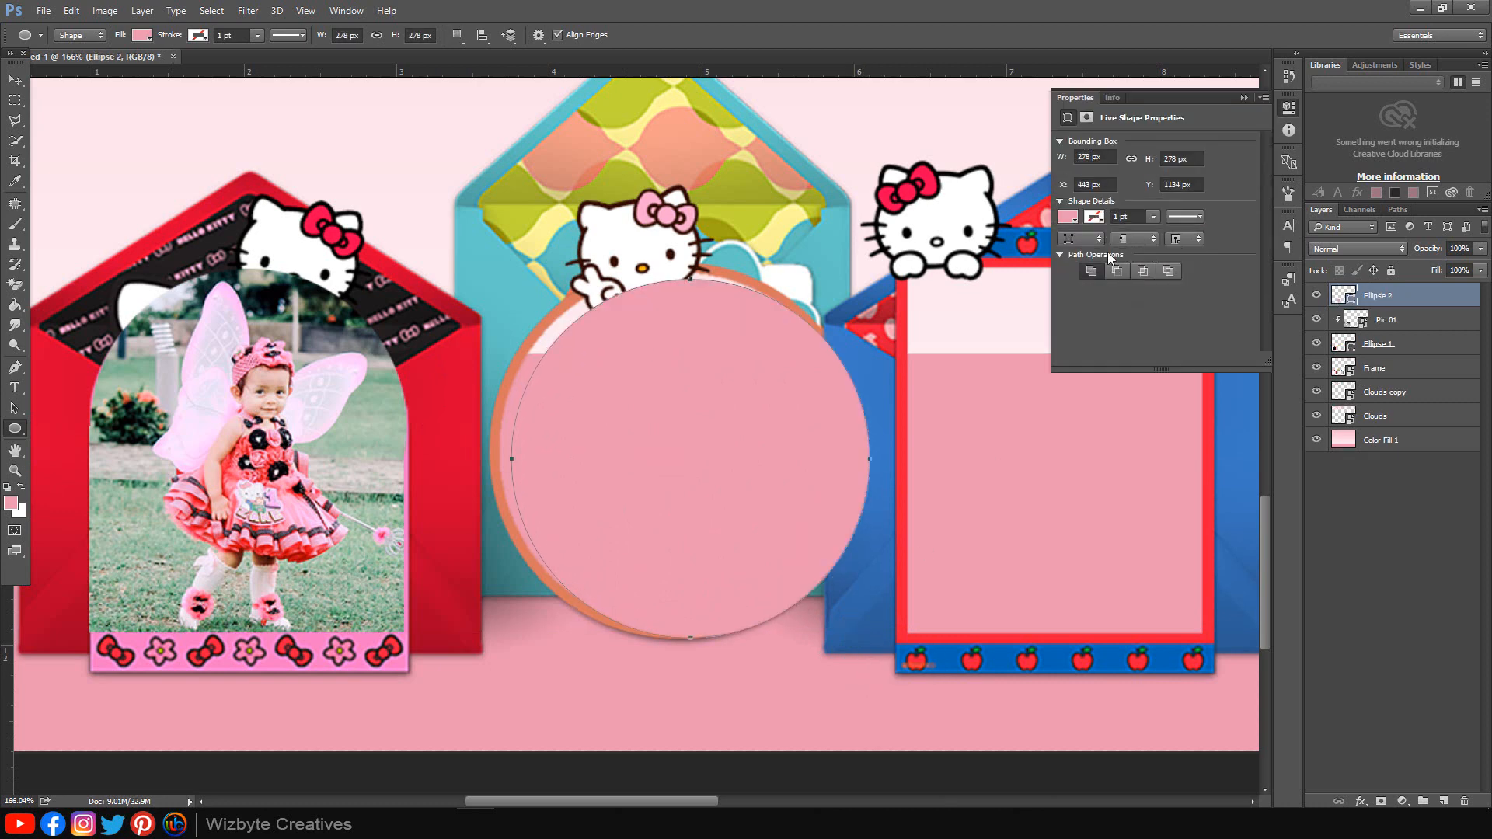
Step: Fill the Ellipse 2 circle black and nudge it centred inside the orange rim
{"action": "left_click", "coordinate": [1068, 217]}
{"action": "left_click", "coordinate": [1069, 298]}
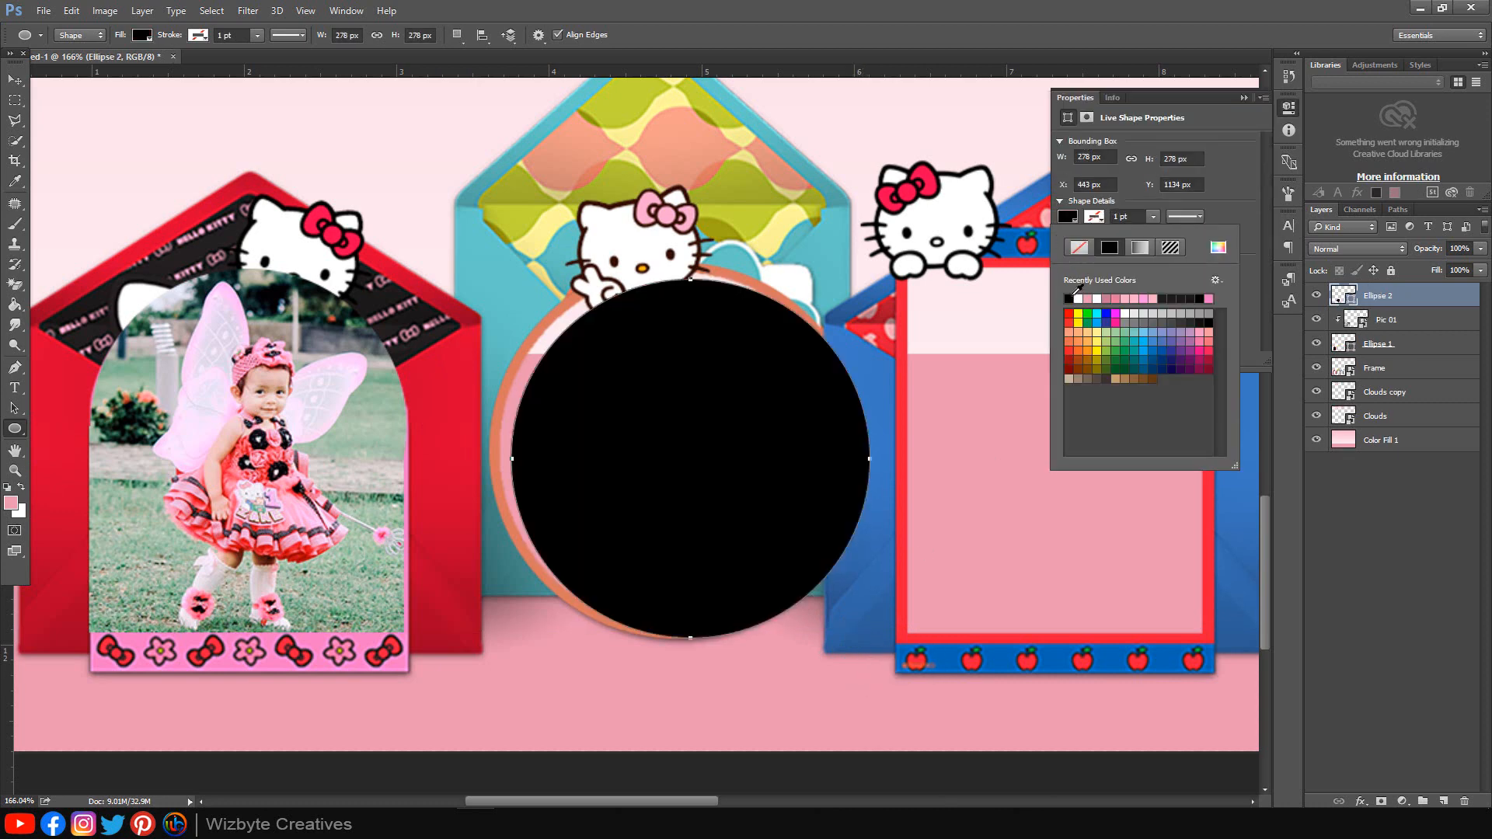
{"action": "left_click", "coordinate": [1243, 98]}
{"action": "left_click", "coordinate": [1243, 97]}
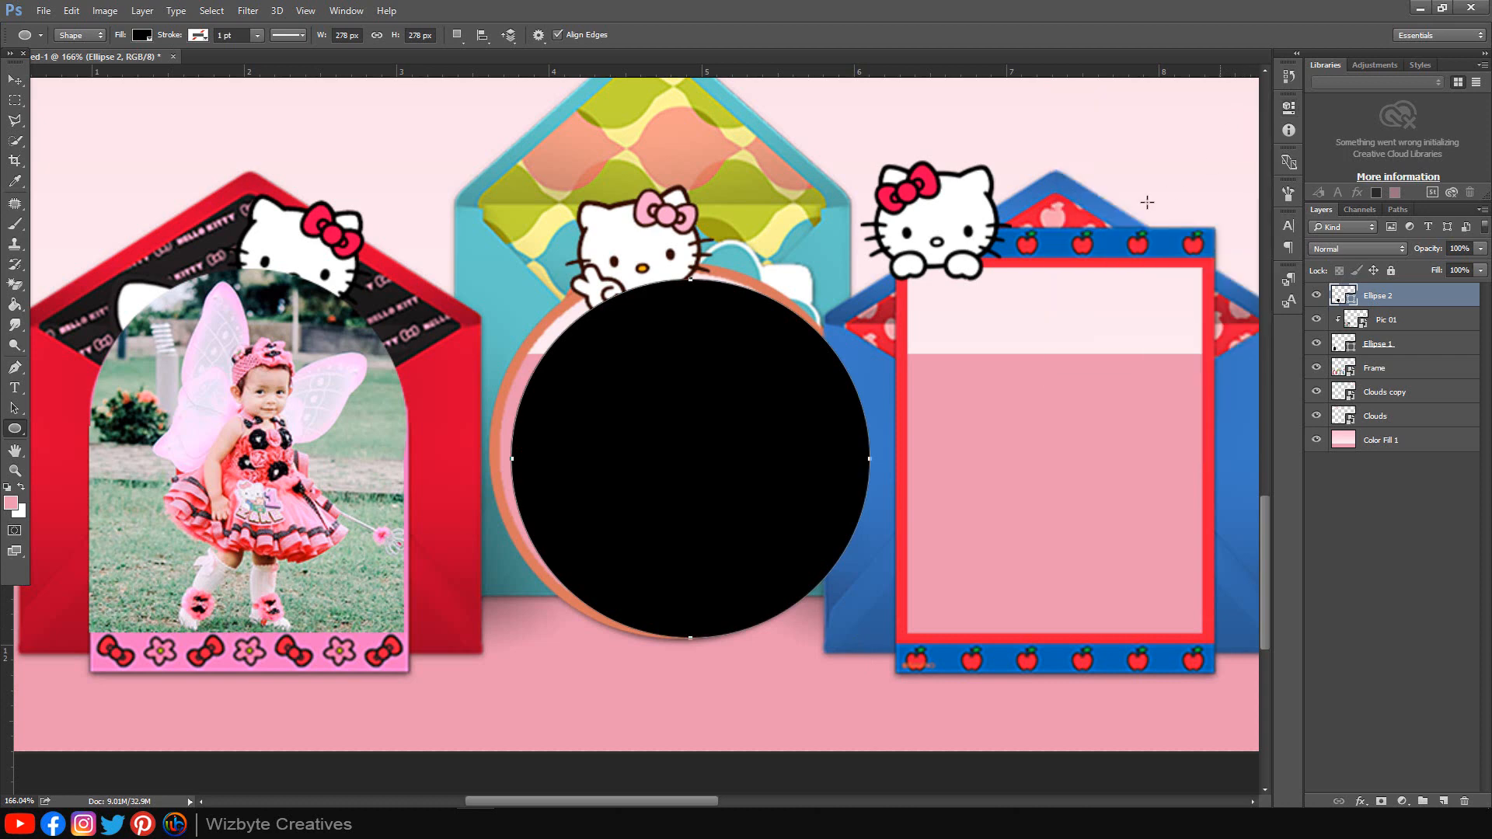
{"action": "key", "text": "v"}
{"action": "left_click_drag", "start_coordinate": [713, 526], "coordinate": [701, 515]}
{"action": "key", "text": "Left"}
{"action": "key", "text": "Left"}
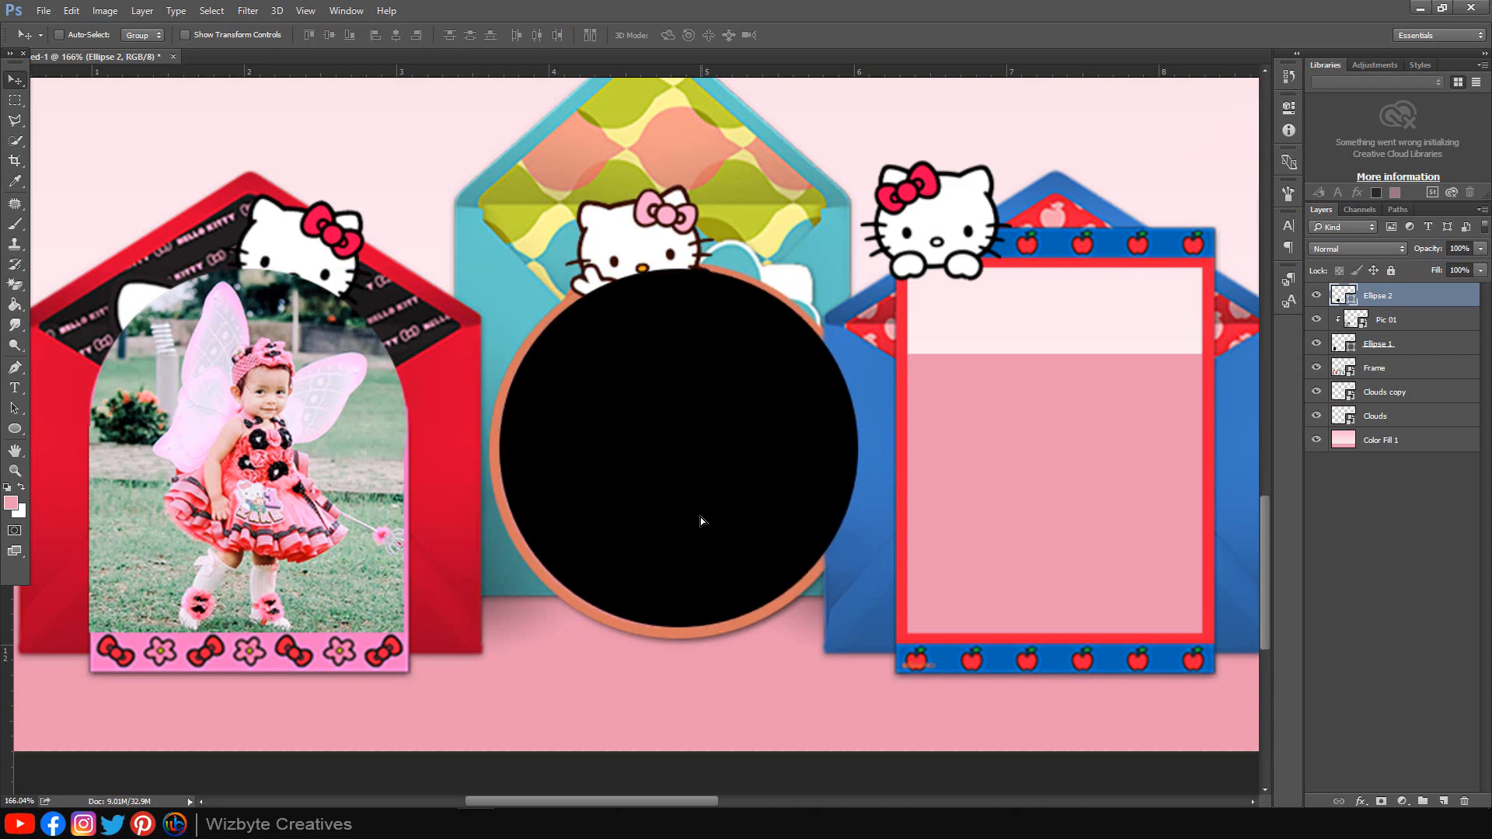
{"action": "key", "text": "Down"}
{"action": "key", "text": "Down"}
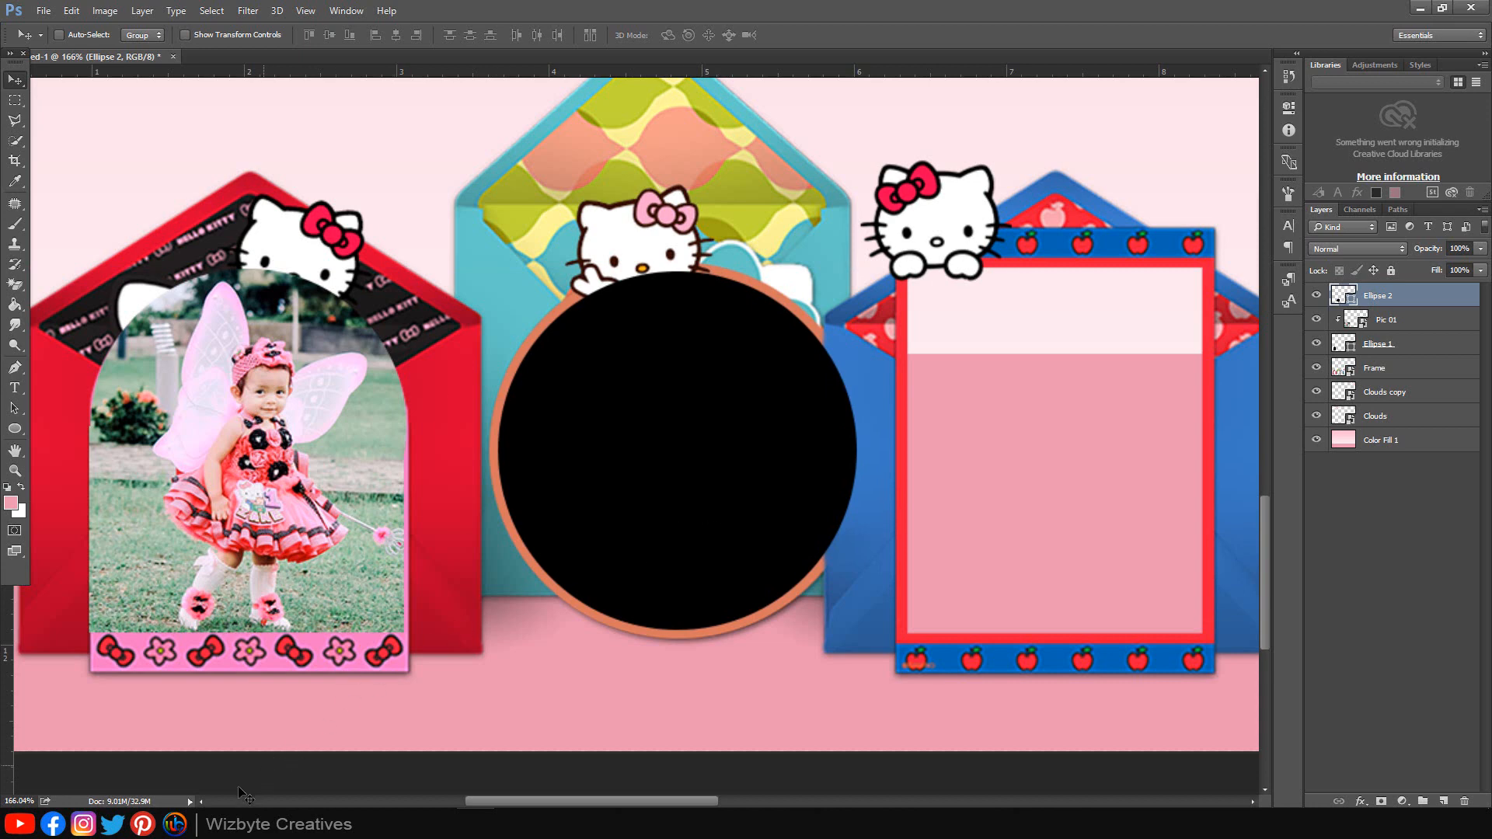
Step: Place Pic 02.jpg and scale it to roughly the circle's size over the middle frame
{"action": "mouse_move", "coordinate": [246, 800]}
{"action": "left_click", "coordinate": [232, 748]}
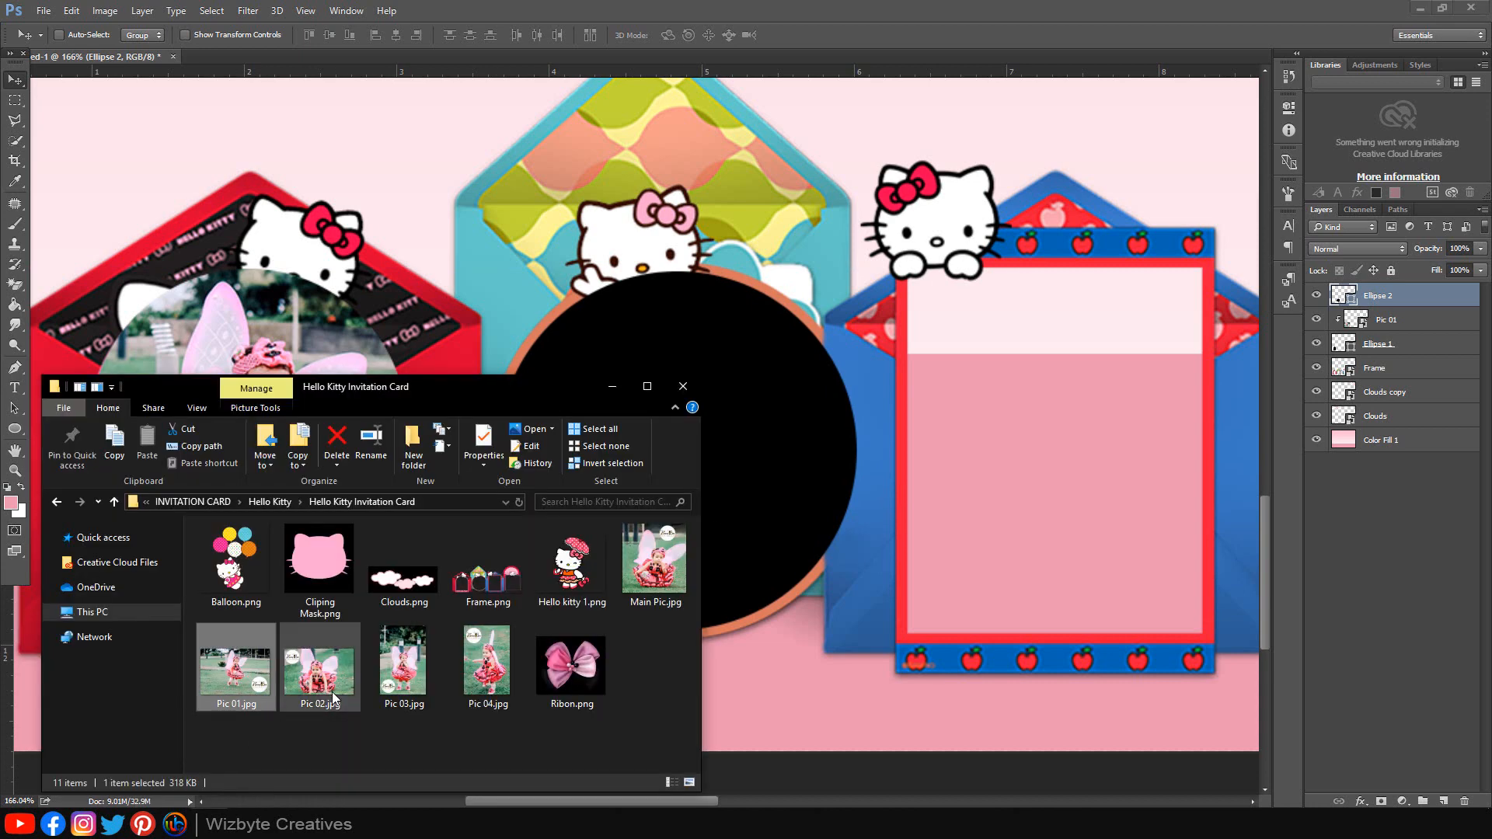
{"action": "left_click_drag", "start_coordinate": [333, 696], "coordinate": [794, 474]}
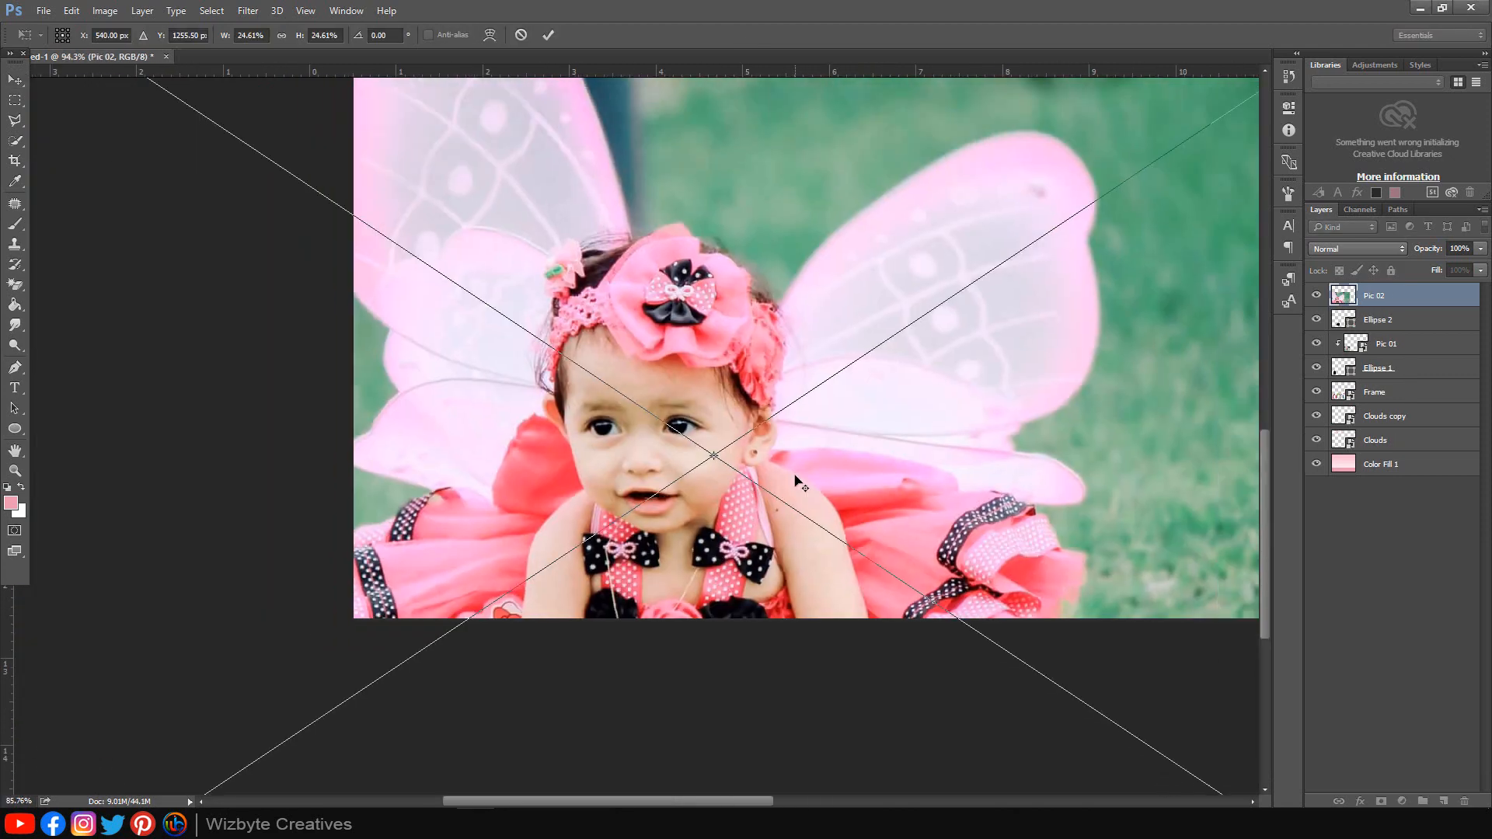
{"action": "scroll", "coordinate": [796, 476], "scroll_direction": "down", "scroll_amount": 10}
{"action": "left_click_drag", "start_coordinate": [759, 394], "coordinate": [879, 216]}
{"action": "scroll", "coordinate": [606, 485], "scroll_direction": "up", "scroll_amount": 5}
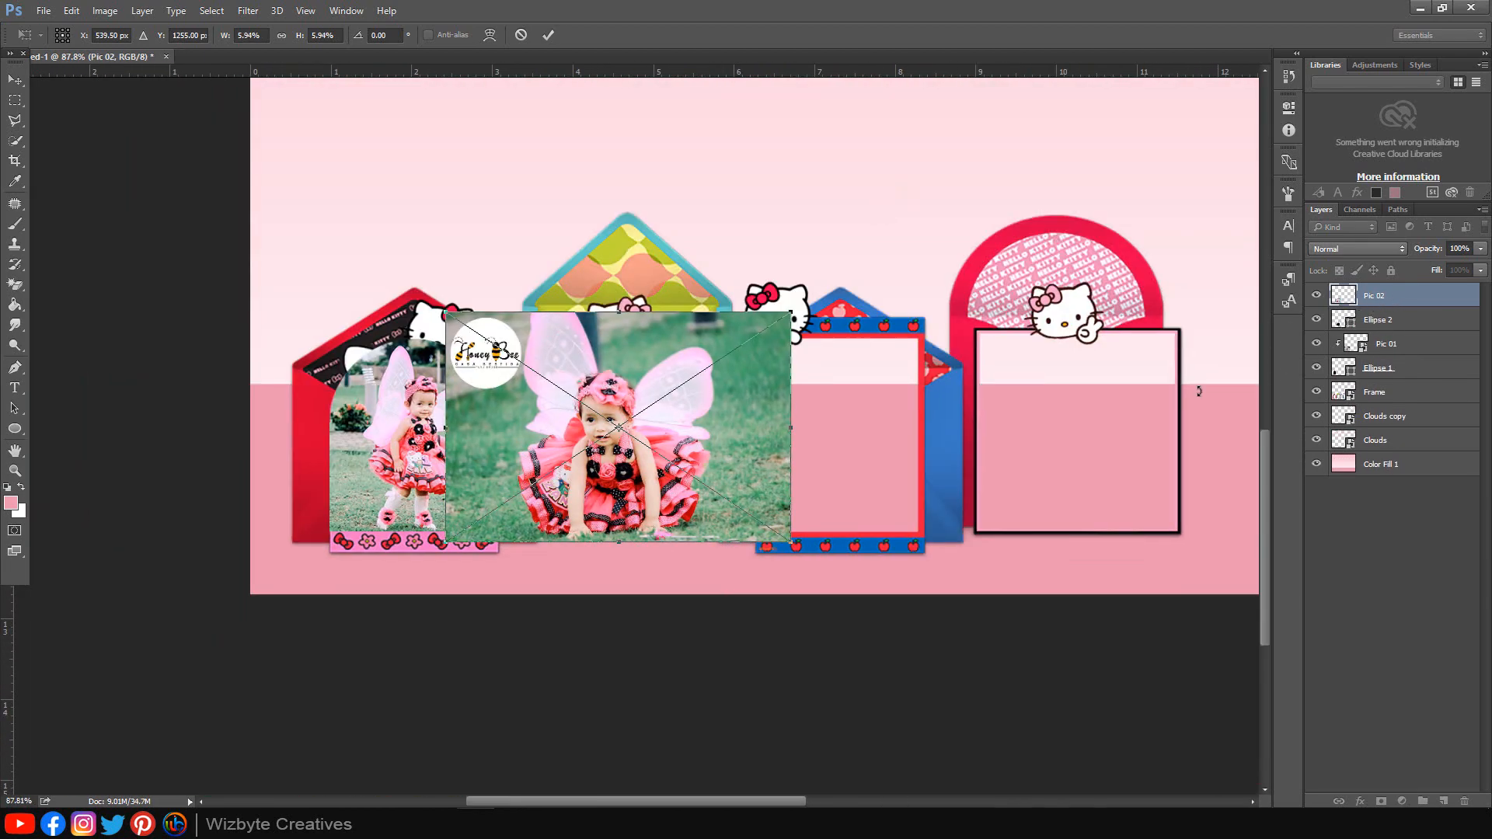
{"action": "left_click_drag", "start_coordinate": [787, 311], "coordinate": [752, 337]}
{"action": "left_click_drag", "start_coordinate": [750, 348], "coordinate": [791, 322]}
{"action": "left_click_drag", "start_coordinate": [723, 408], "coordinate": [747, 412]}
{"action": "left_click", "coordinate": [547, 35]}
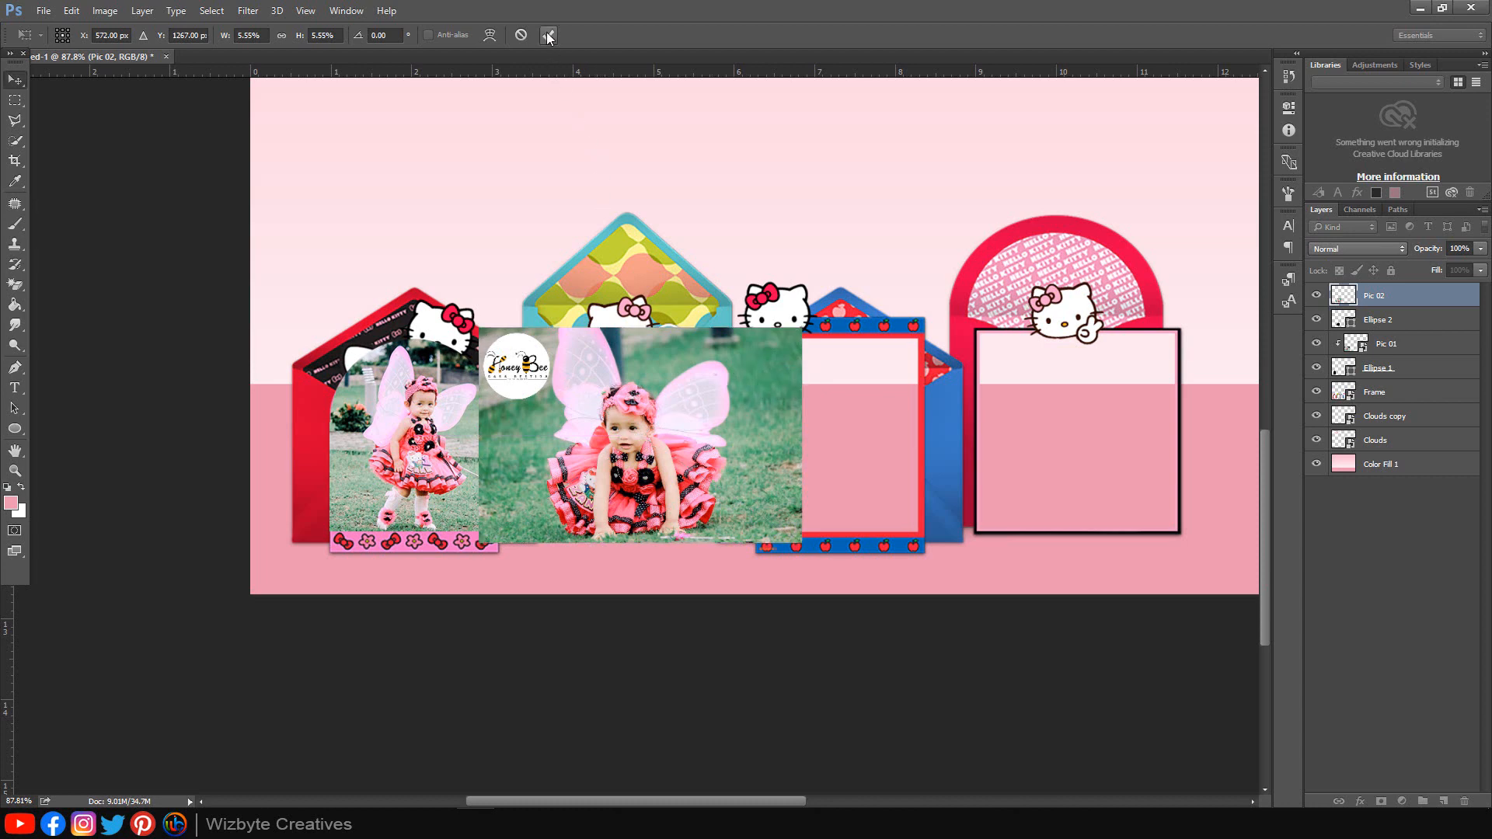
Step: Clip Pic 02 to the black circle and move the girl up to centre her
{"action": "right_click", "coordinate": [1411, 294]}
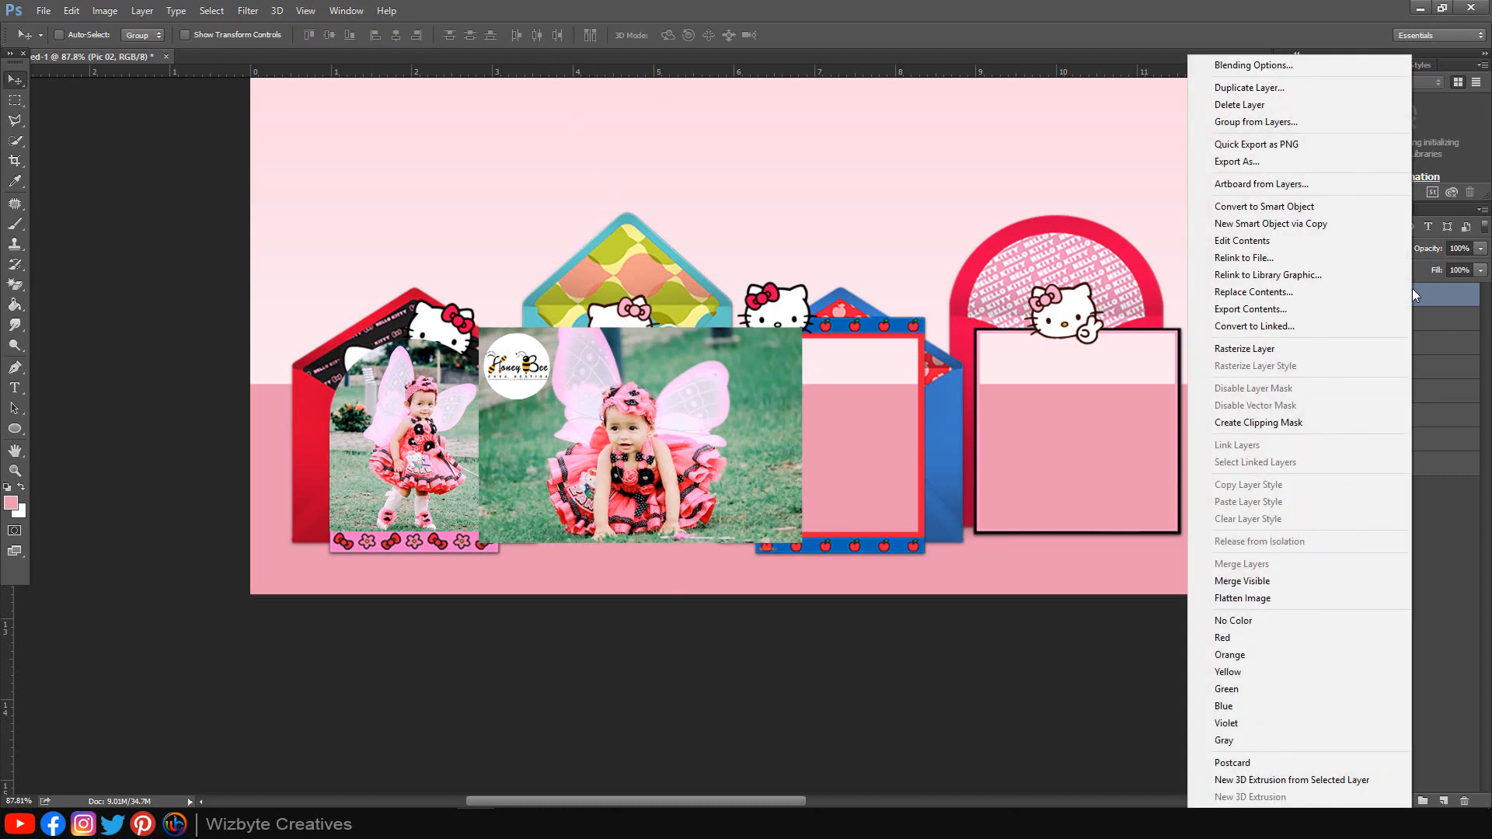
{"action": "left_click", "coordinate": [1298, 423]}
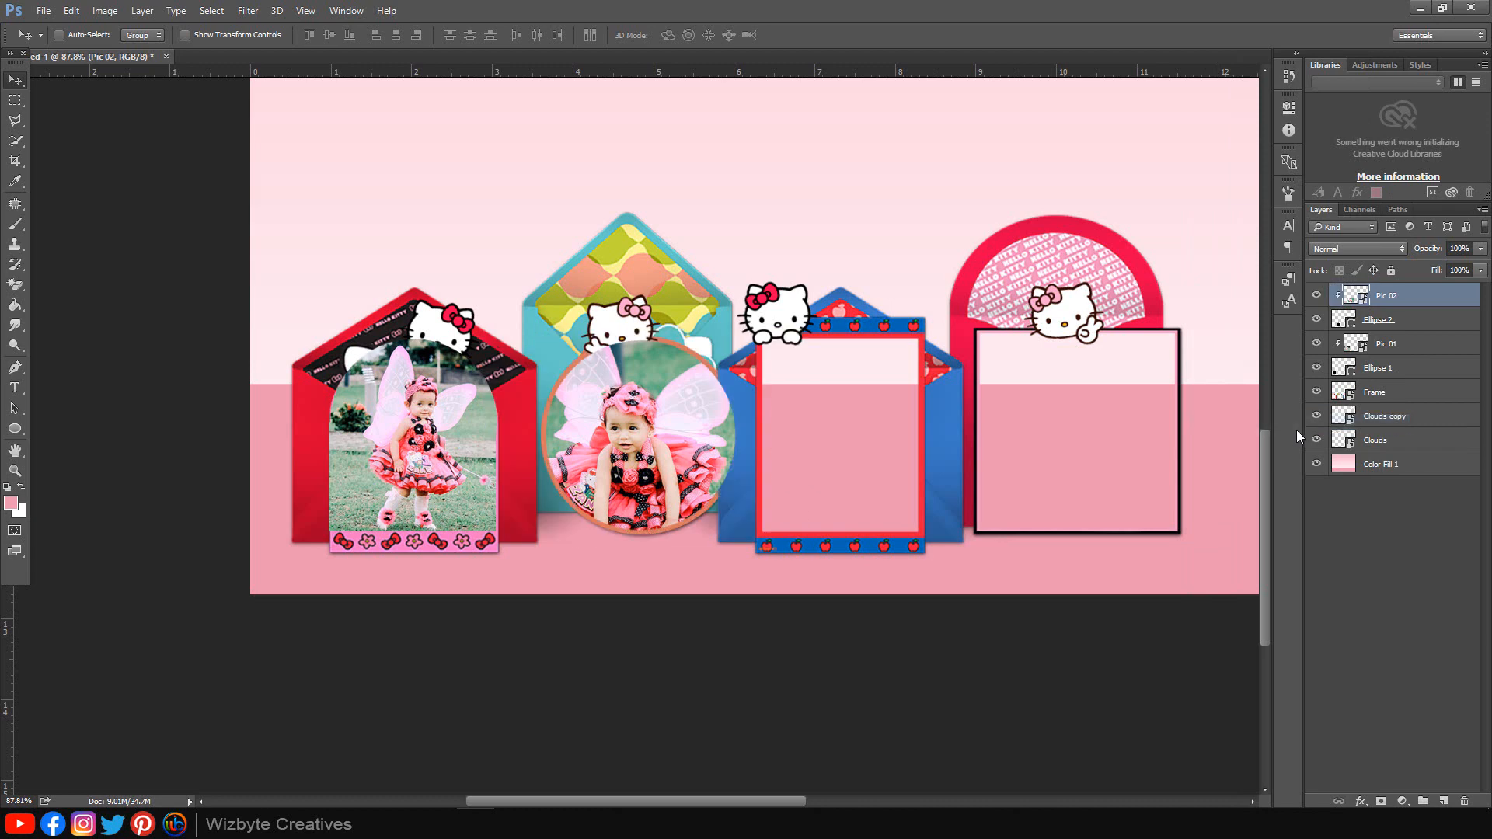
{"action": "left_click_drag", "start_coordinate": [668, 449], "coordinate": [678, 435]}
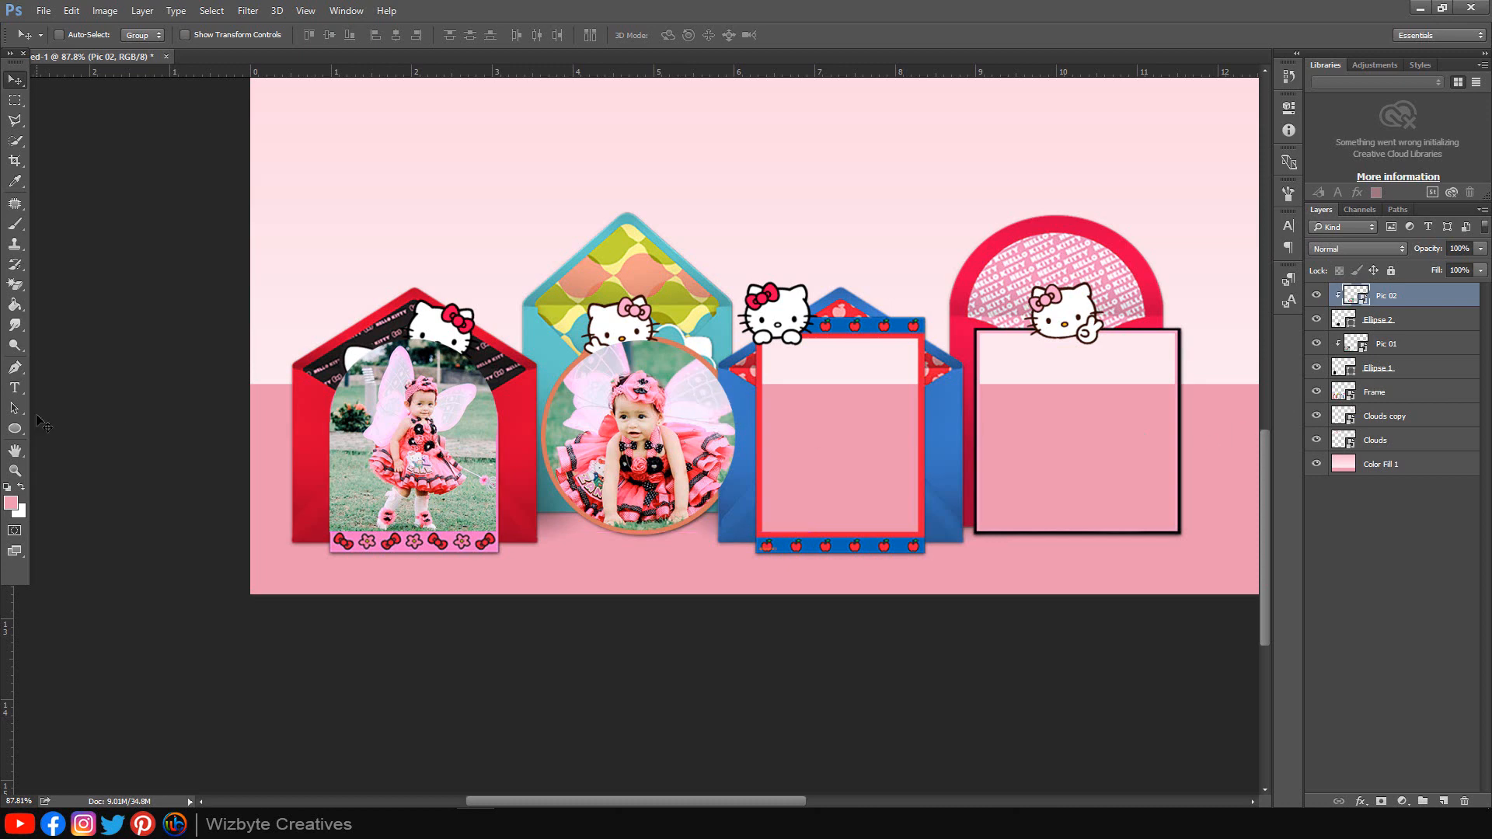
{"action": "left_click_drag", "start_coordinate": [15, 428], "coordinate": [62, 428]}
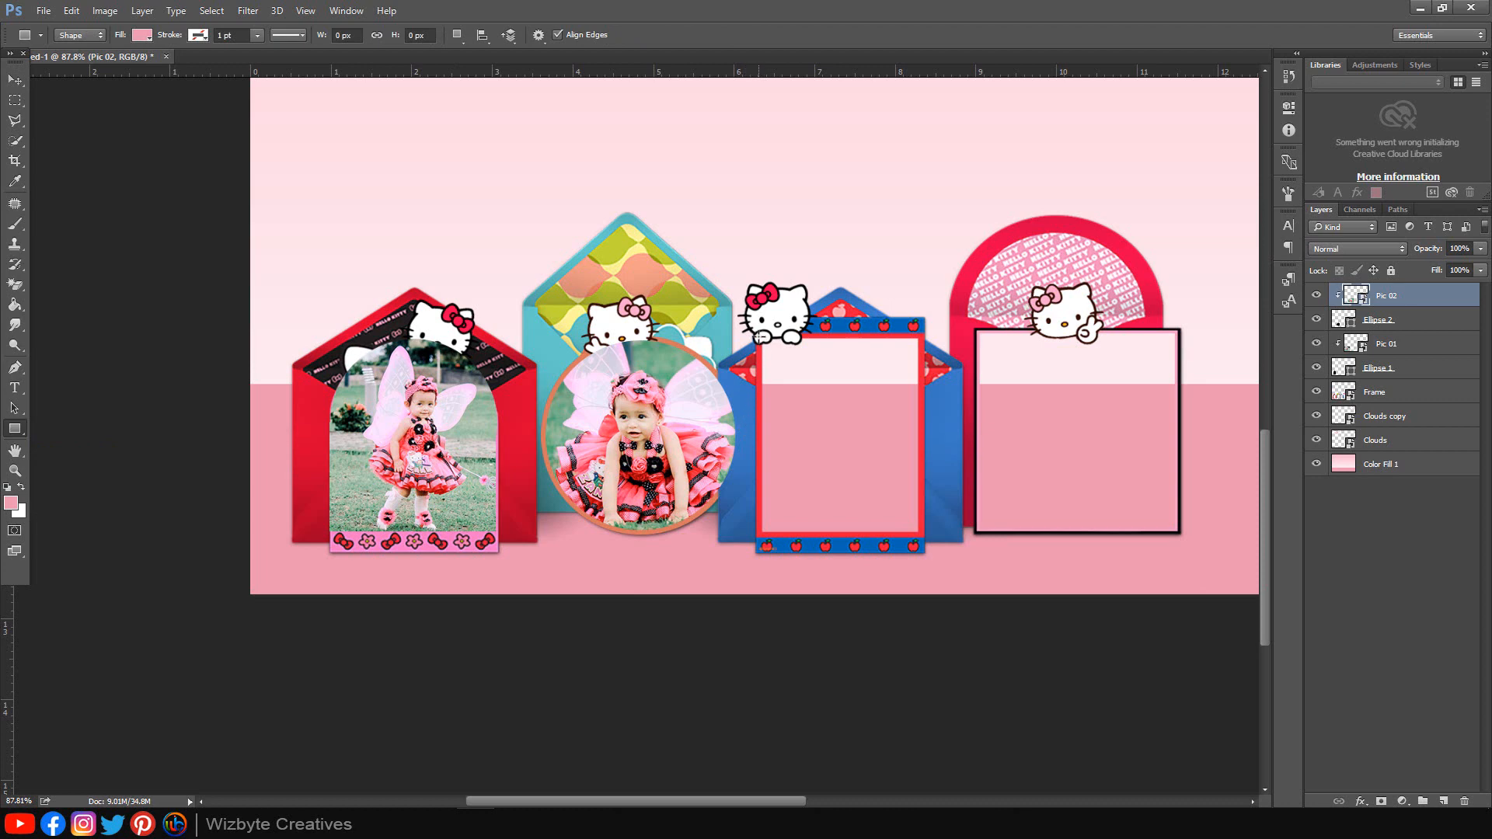
Step: Draw a black-filled rectangle over the third frame's inner area
{"action": "scroll", "coordinate": [758, 336], "scroll_direction": "up", "scroll_amount": 2}
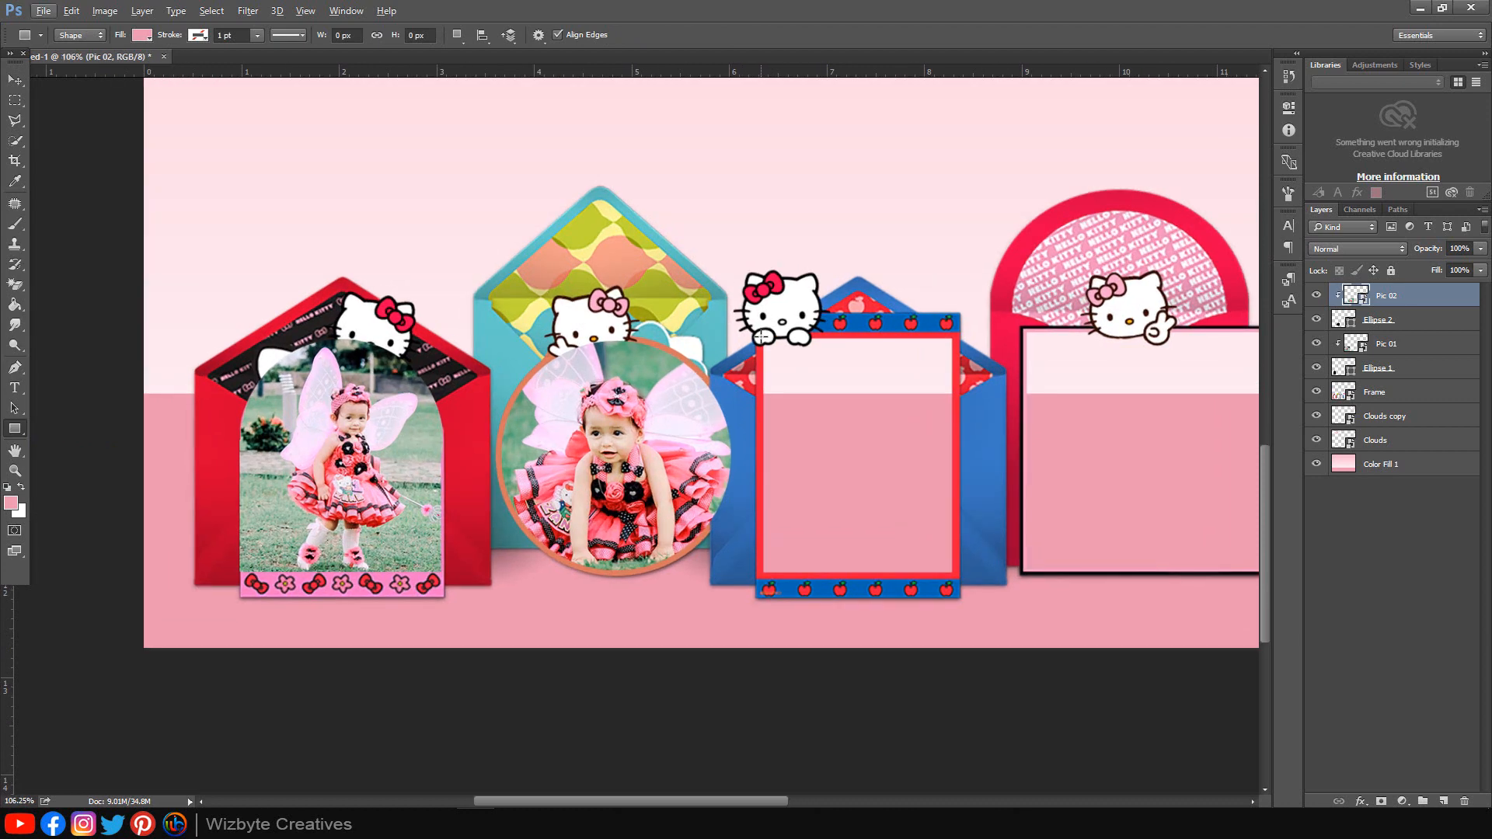
{"action": "left_click_drag", "start_coordinate": [759, 336], "coordinate": [955, 574]}
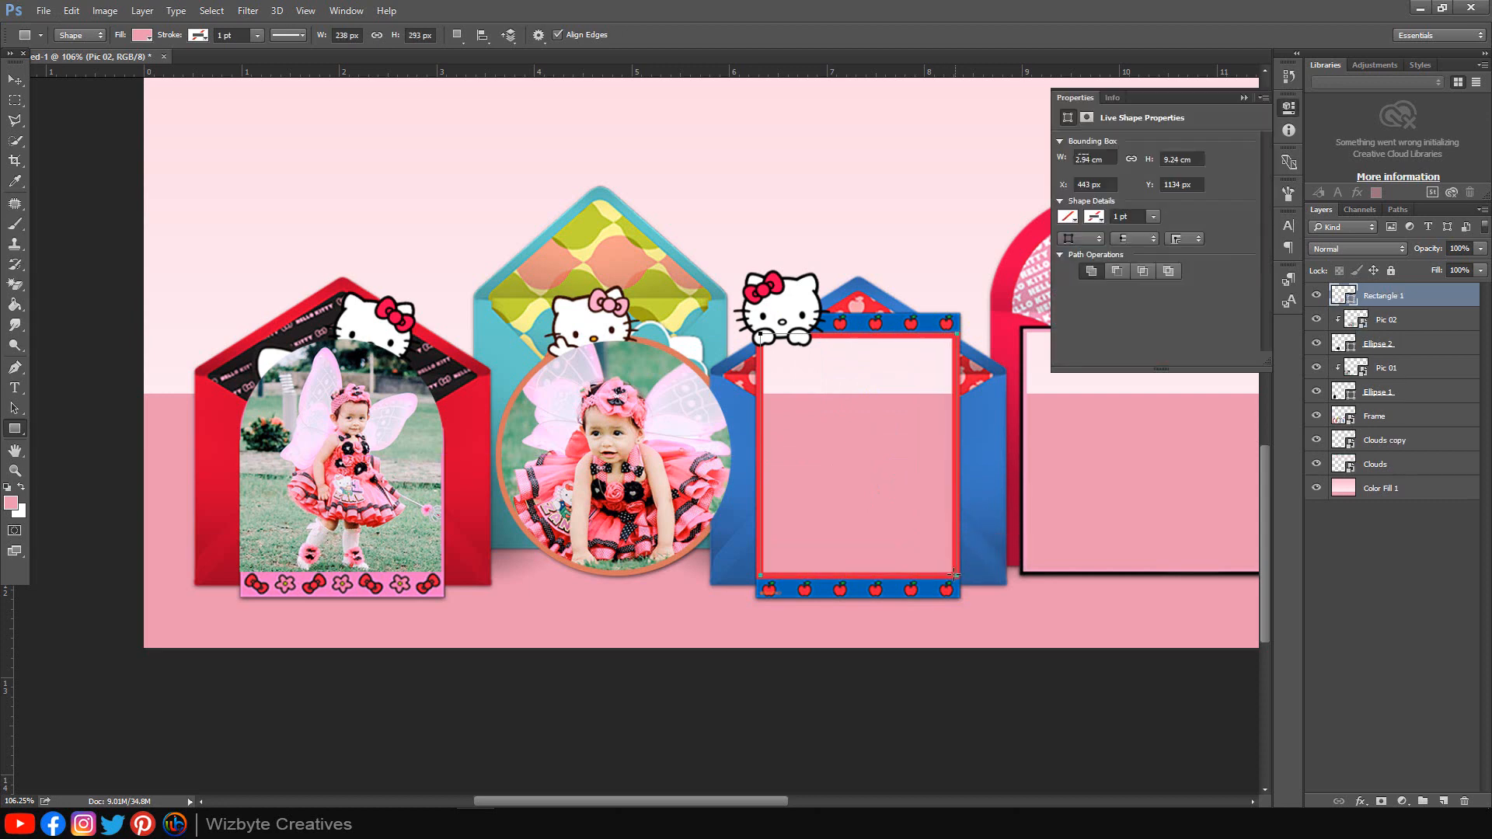
{"action": "left_click", "coordinate": [1069, 193]}
{"action": "left_click", "coordinate": [1072, 273]}
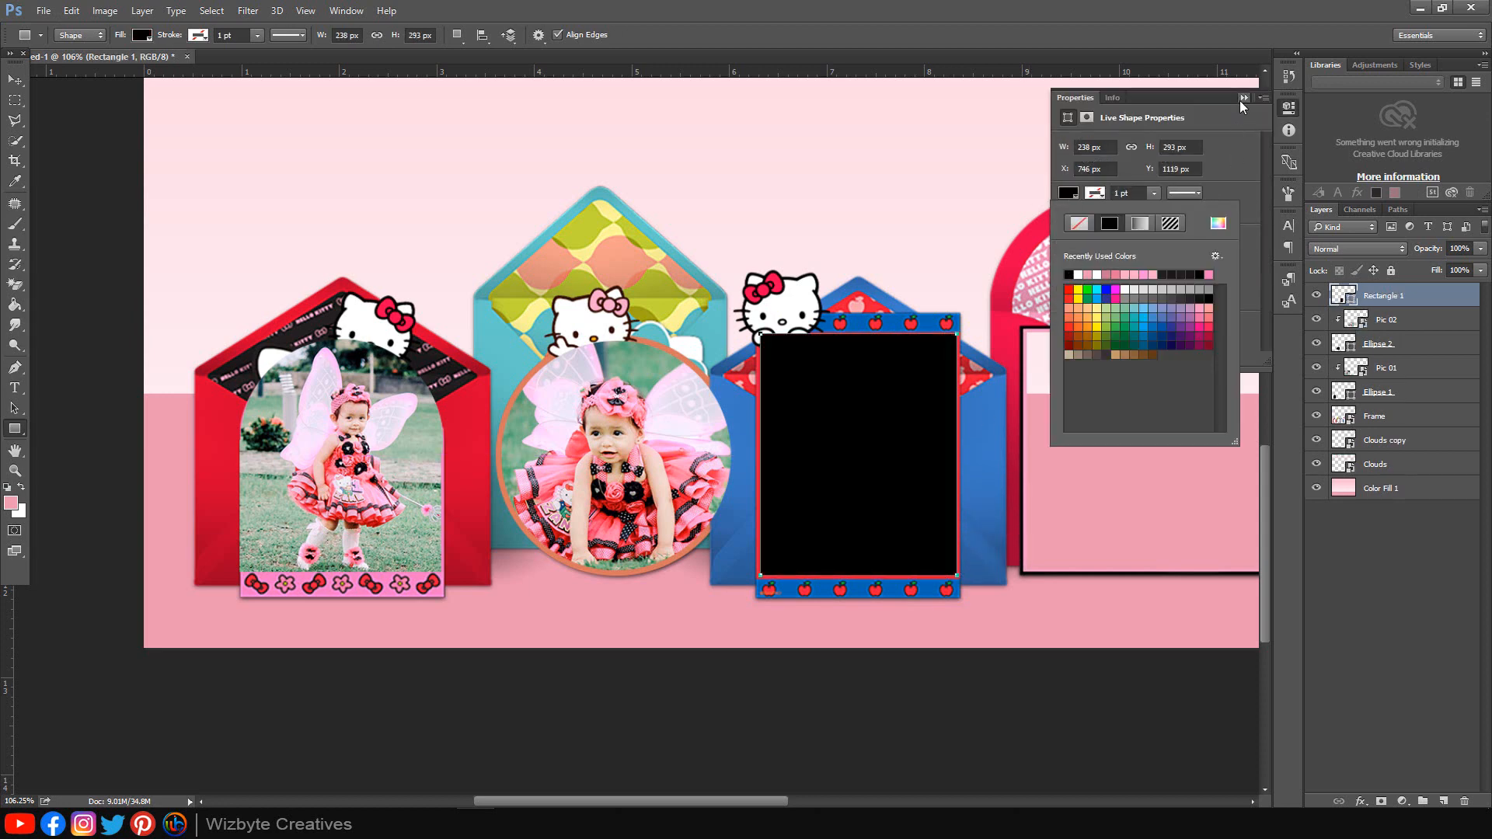
{"action": "left_click", "coordinate": [1243, 98]}
Step: Place Pic 03.jpg, scale it over the blue house frame, and clip it to the rectangle
{"action": "left_click", "coordinate": [200, 765]}
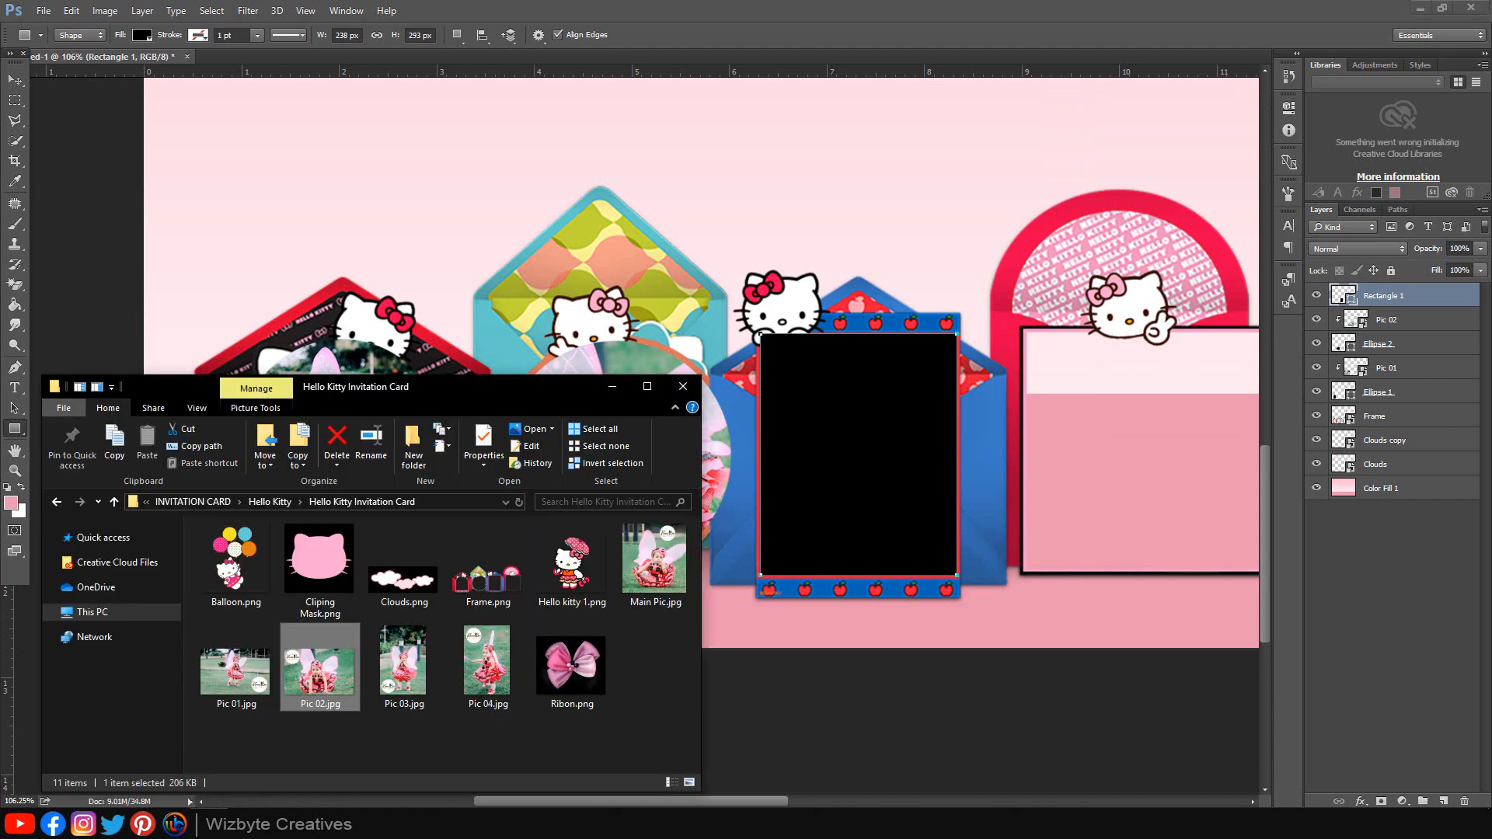
{"action": "left_click_drag", "start_coordinate": [402, 661], "coordinate": [818, 519]}
{"action": "key", "text": "ctrl+0"}
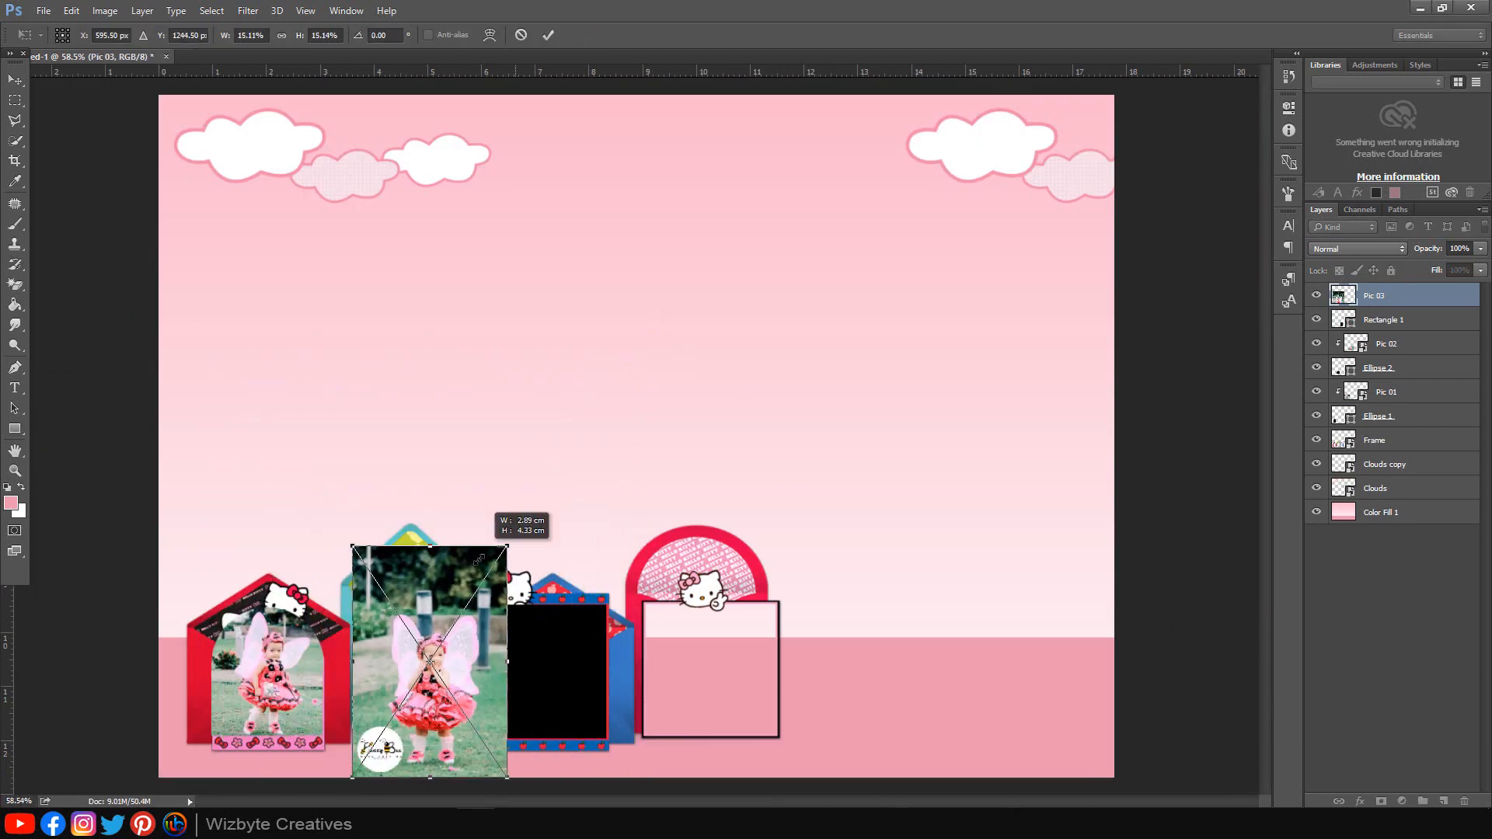
{"action": "left_click_drag", "start_coordinate": [505, 659], "coordinate": [582, 666]}
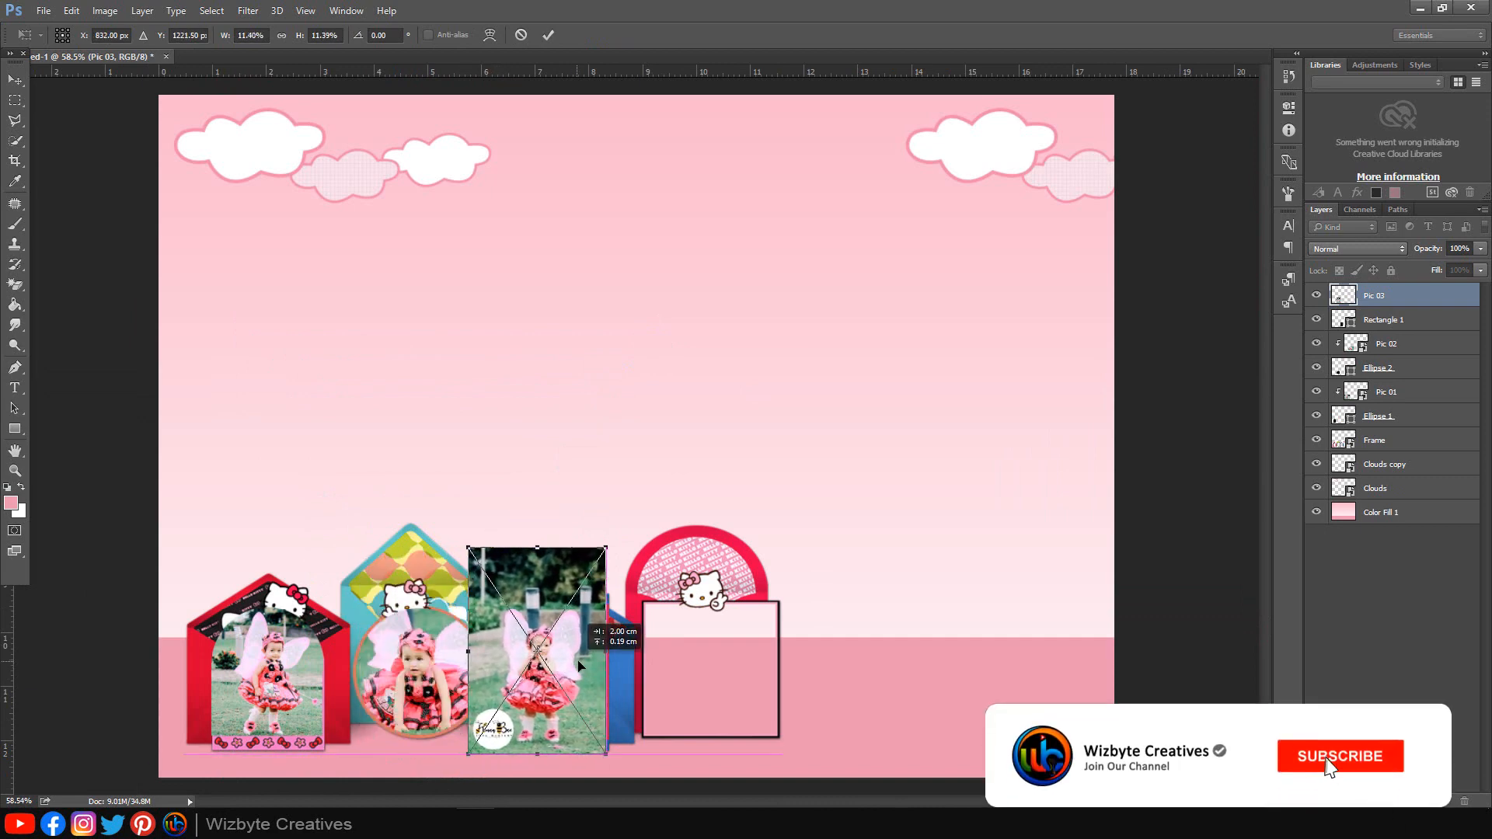
{"action": "scroll", "coordinate": [573, 668], "scroll_direction": "up", "scroll_amount": 3}
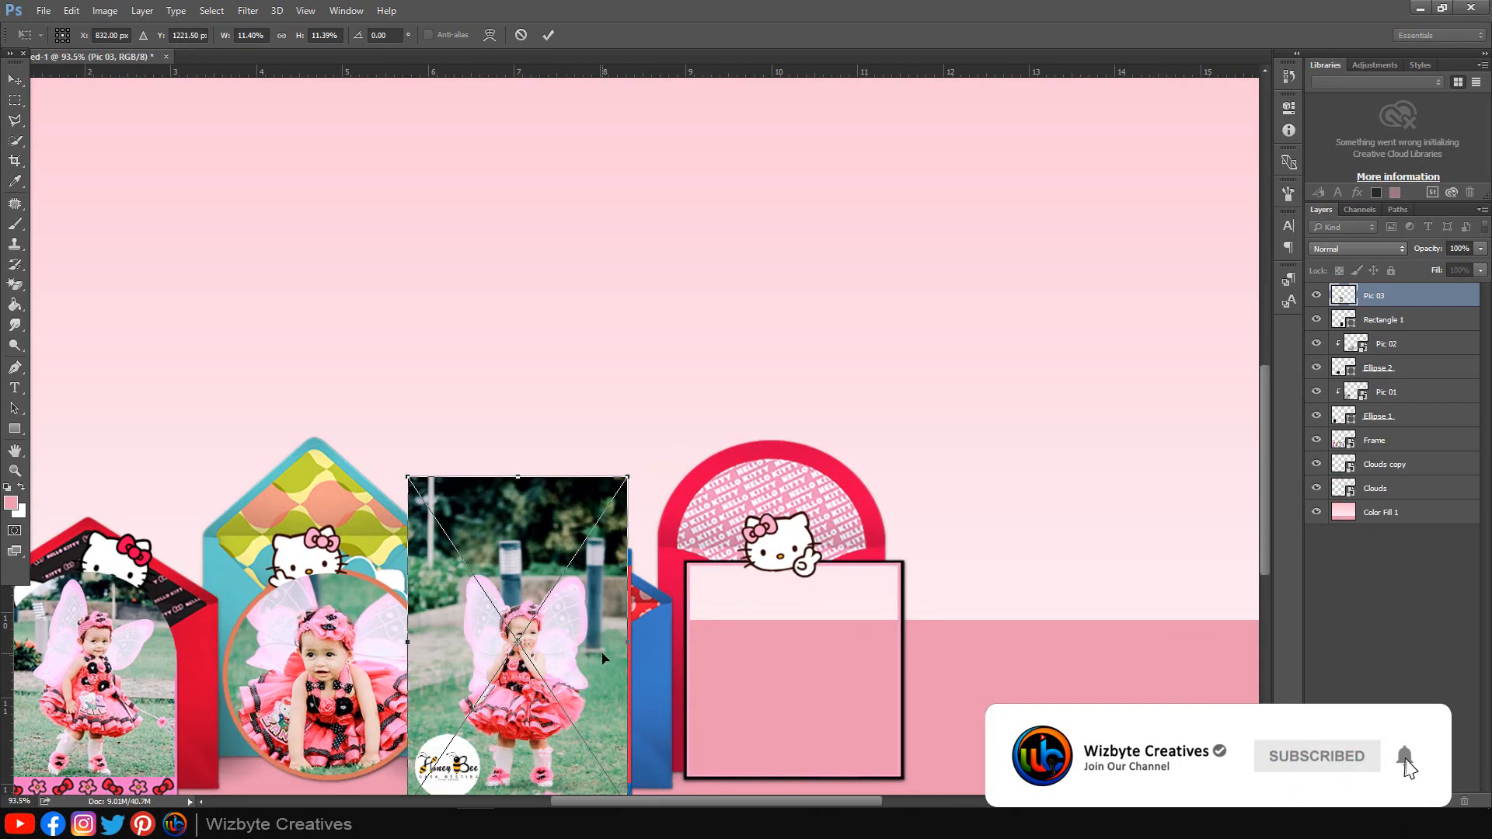
{"action": "left_click_drag", "start_coordinate": [625, 481], "coordinate": [619, 491]}
{"action": "left_click_drag", "start_coordinate": [574, 635], "coordinate": [588, 637]}
{"action": "left_click_drag", "start_coordinate": [640, 492], "coordinate": [626, 496]}
{"action": "left_click", "coordinate": [548, 37]}
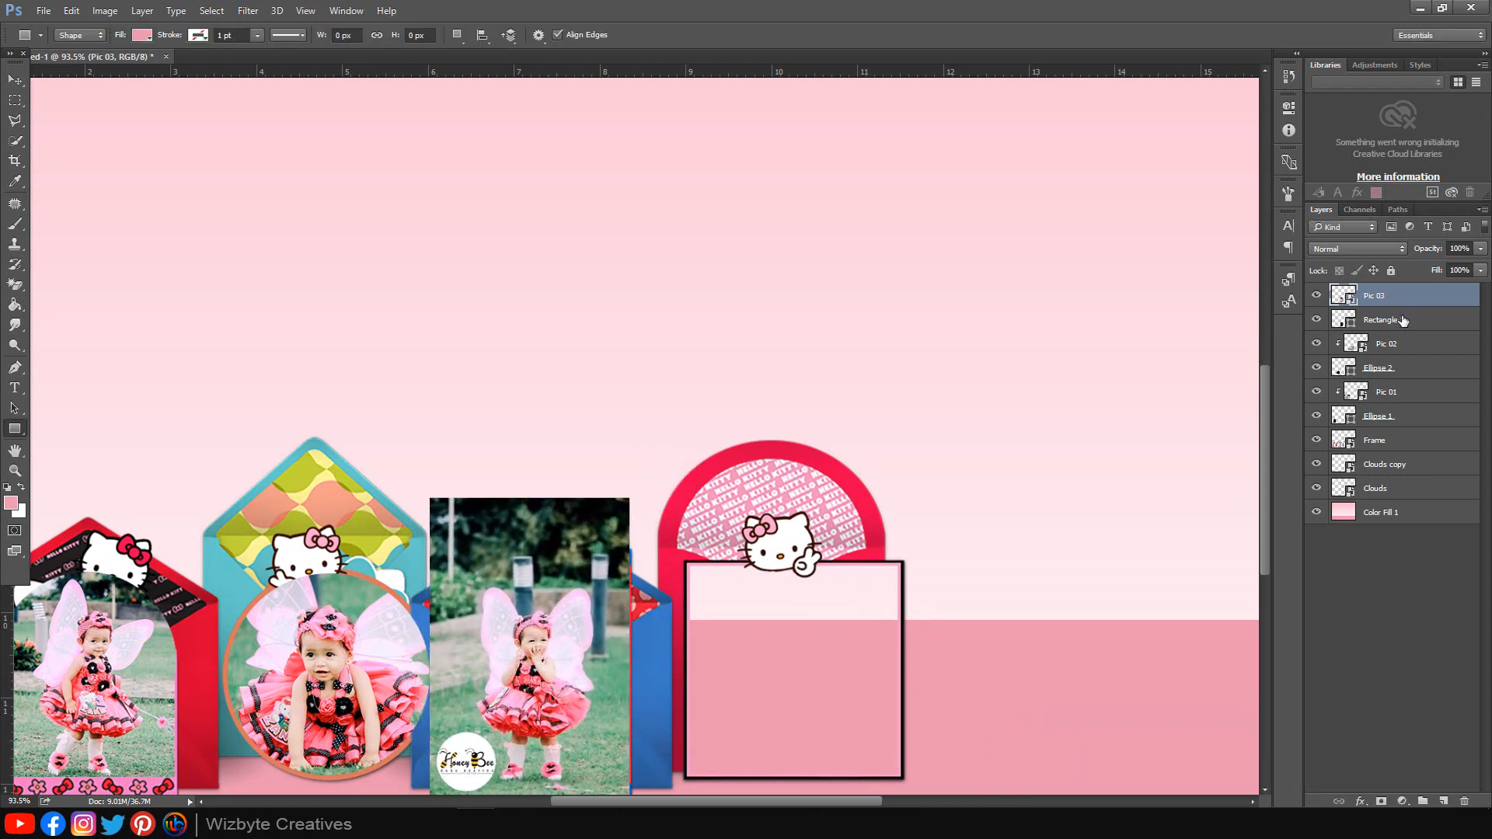
{"action": "right_click", "coordinate": [1407, 301]}
{"action": "left_click", "coordinate": [1285, 428]}
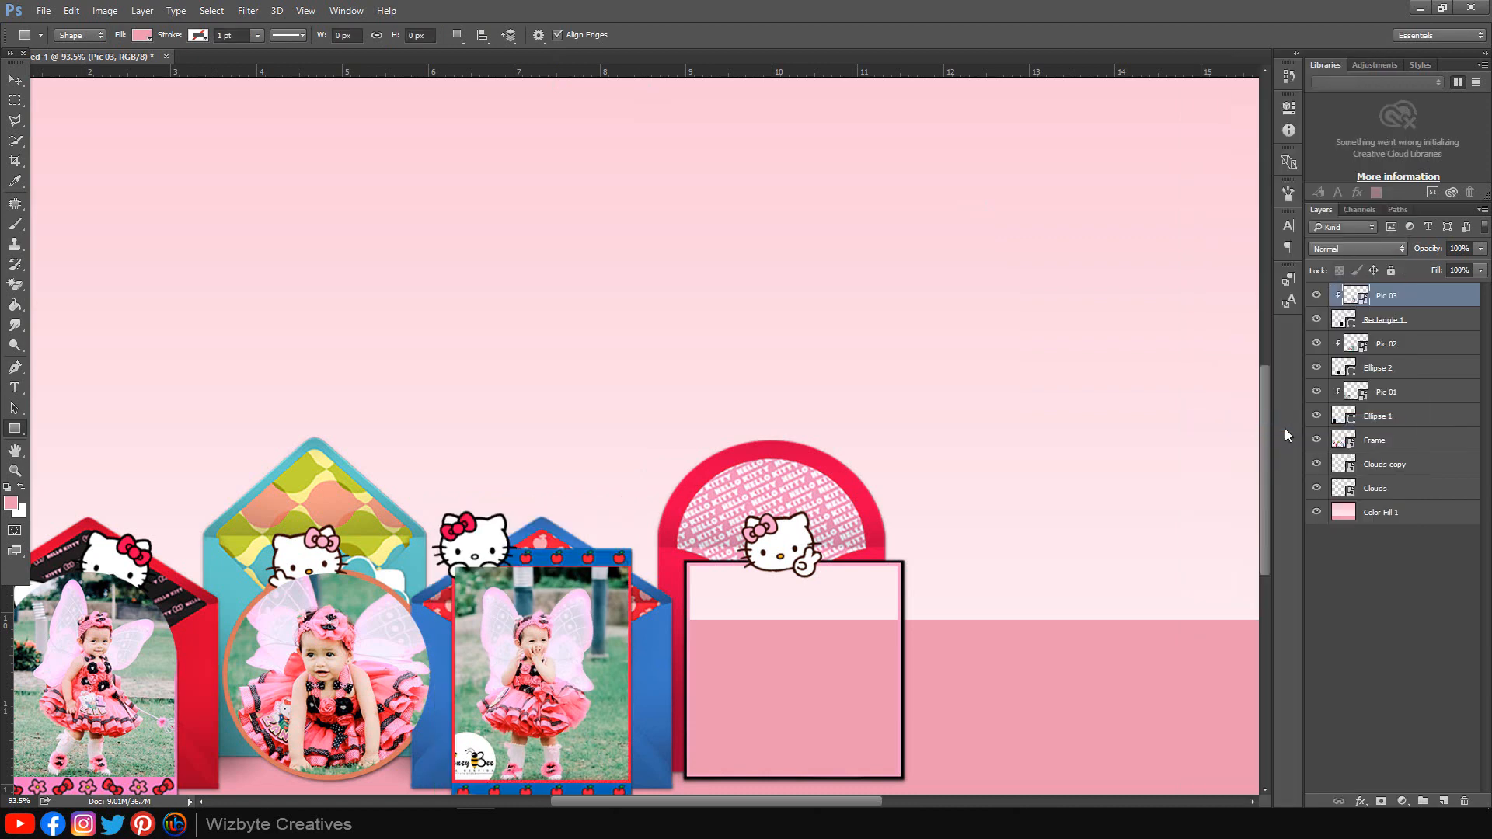
Step: Draw a rectangle covering the empty square frame on the right
{"action": "right_click", "coordinate": [18, 431]}
{"action": "left_click", "coordinate": [72, 430]}
{"action": "left_click_drag", "start_coordinate": [687, 562], "coordinate": [902, 776]}
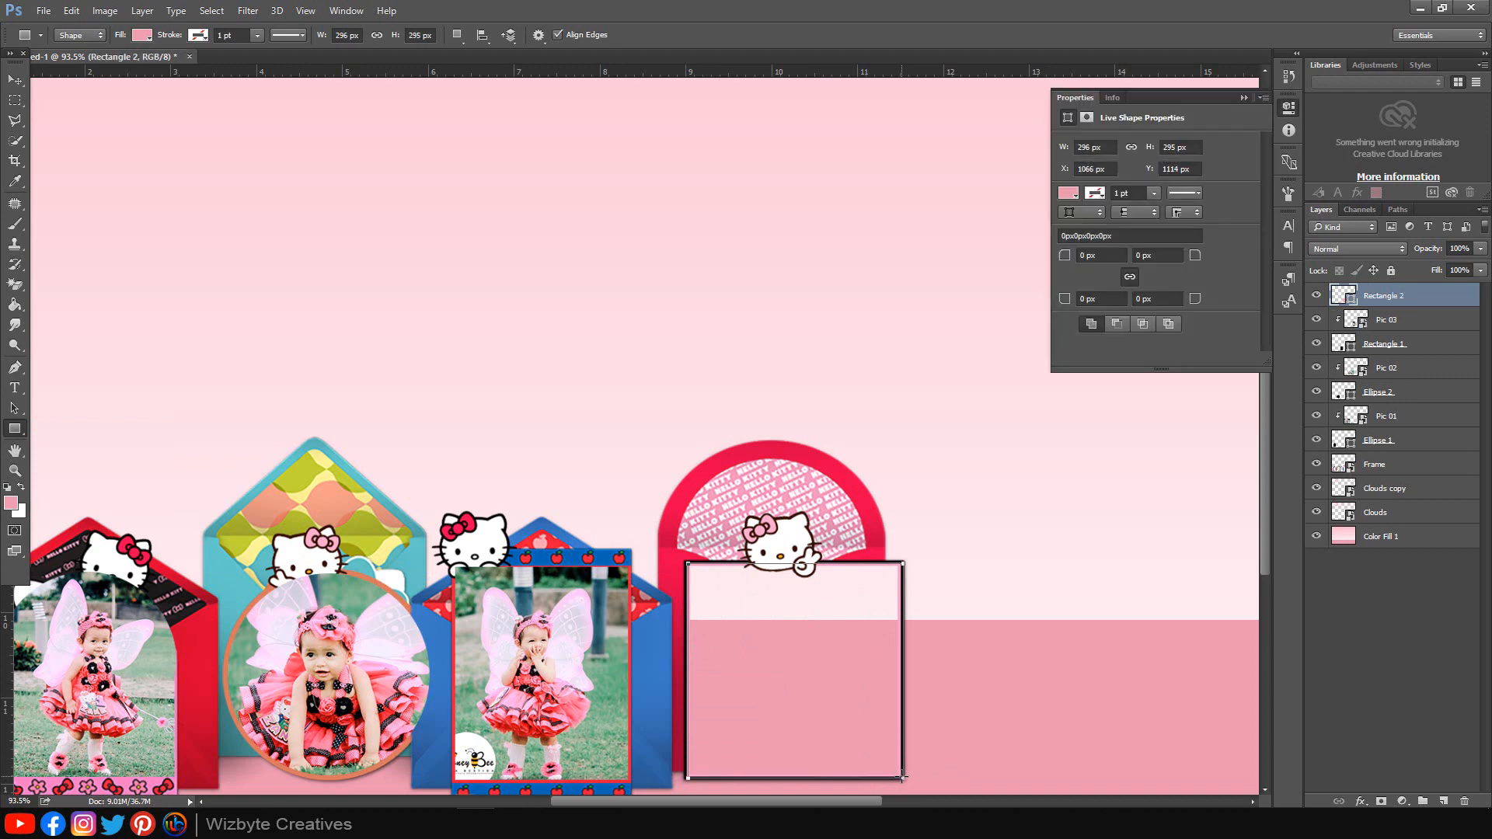
Step: Set the Rectangle 2 fill to black
{"action": "left_click", "coordinate": [1069, 194]}
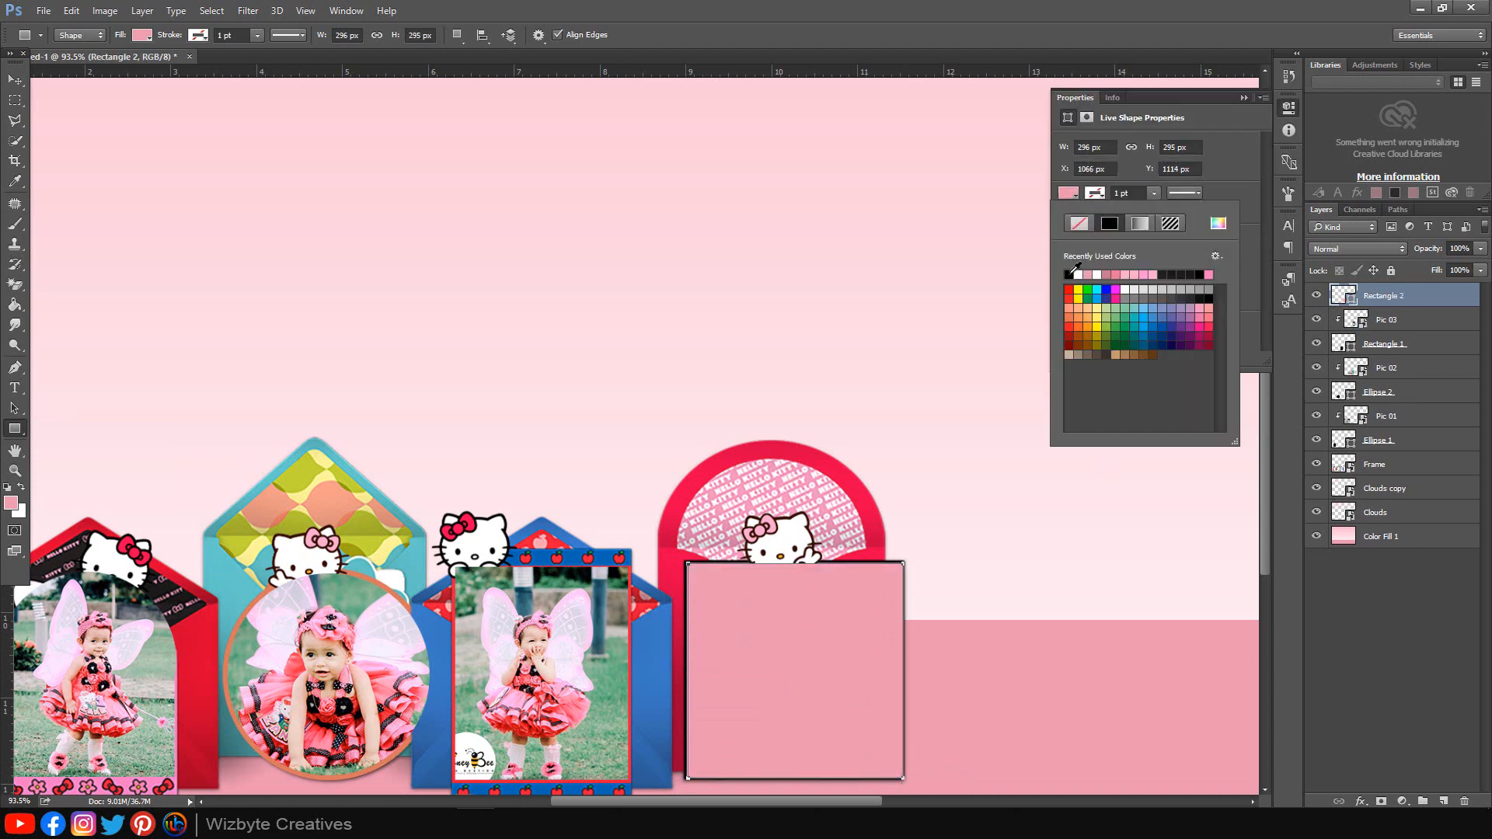
{"action": "left_click", "coordinate": [1074, 272]}
{"action": "left_click", "coordinate": [1244, 98]}
Step: Place Pic 04.jpg and scale it to align with the square frame
{"action": "left_click", "coordinate": [210, 742]}
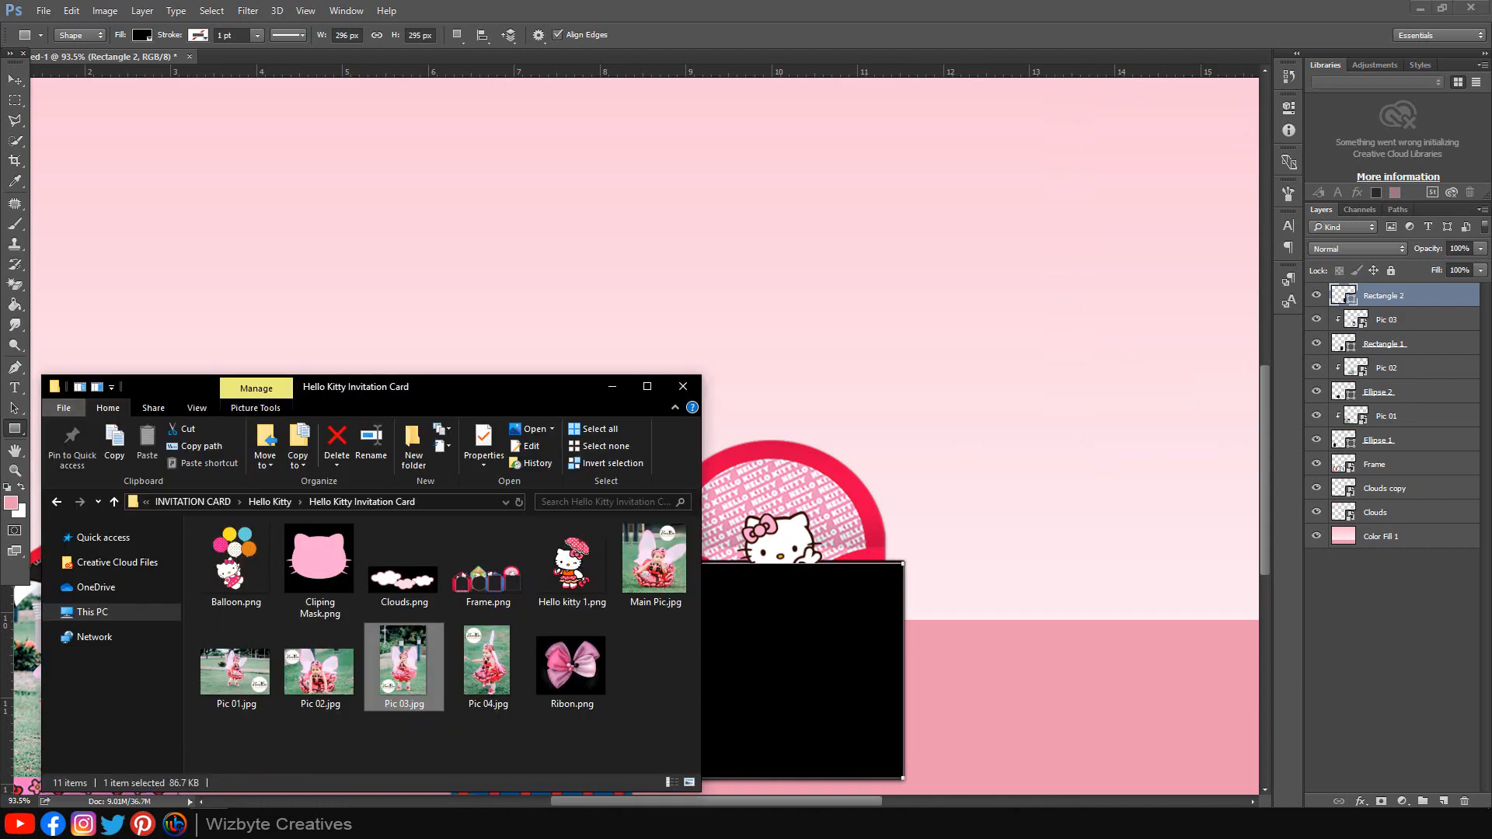
{"action": "left_click_drag", "start_coordinate": [486, 665], "coordinate": [883, 564]}
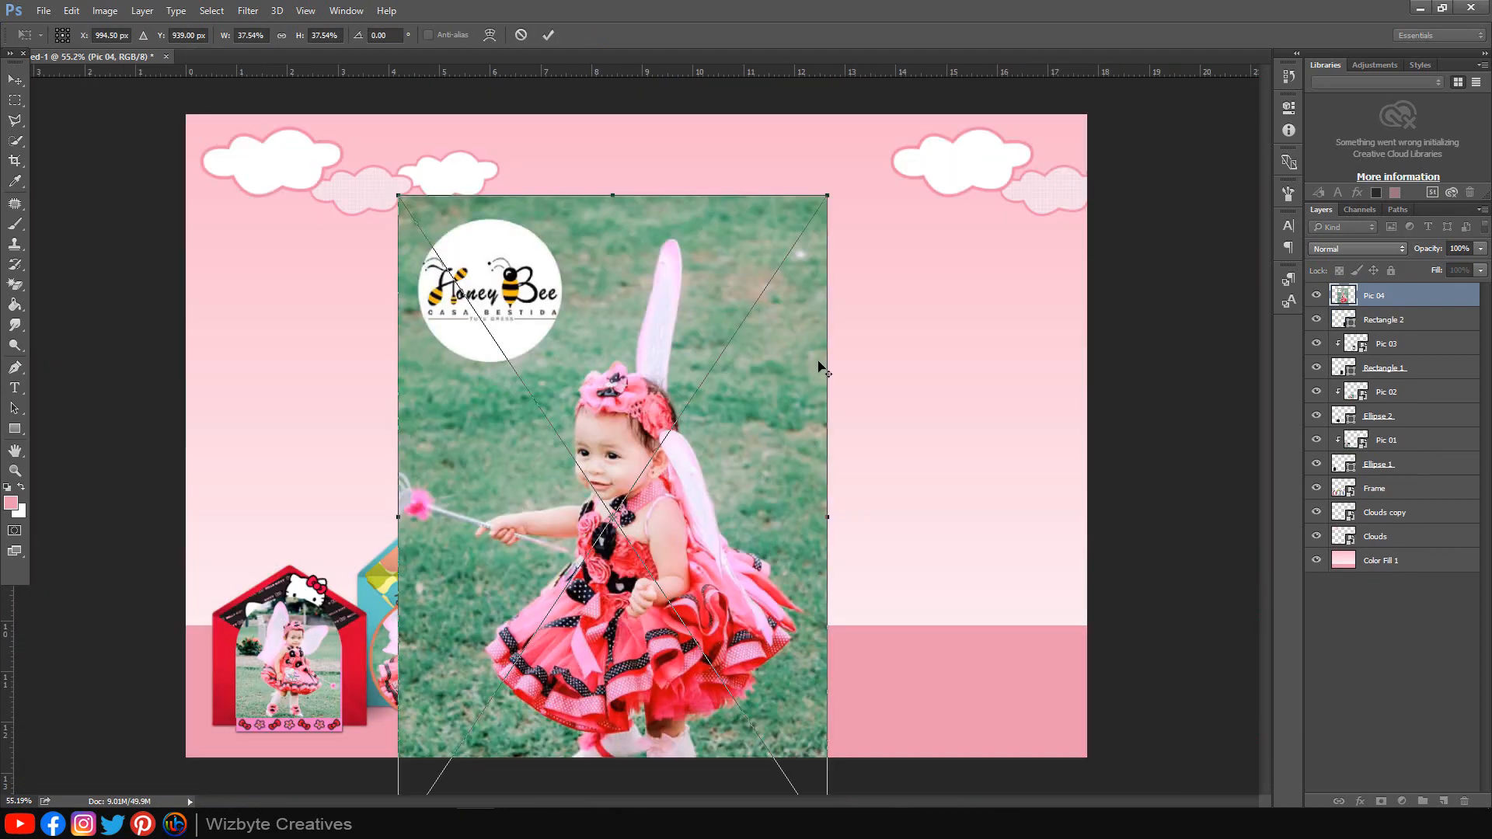
{"action": "left_click_drag", "start_coordinate": [827, 195], "coordinate": [683, 407]}
{"action": "left_click_drag", "start_coordinate": [663, 506], "coordinate": [750, 614]}
{"action": "left_click_drag", "start_coordinate": [774, 504], "coordinate": [763, 521]}
{"action": "left_click_drag", "start_coordinate": [732, 614], "coordinate": [724, 630]}
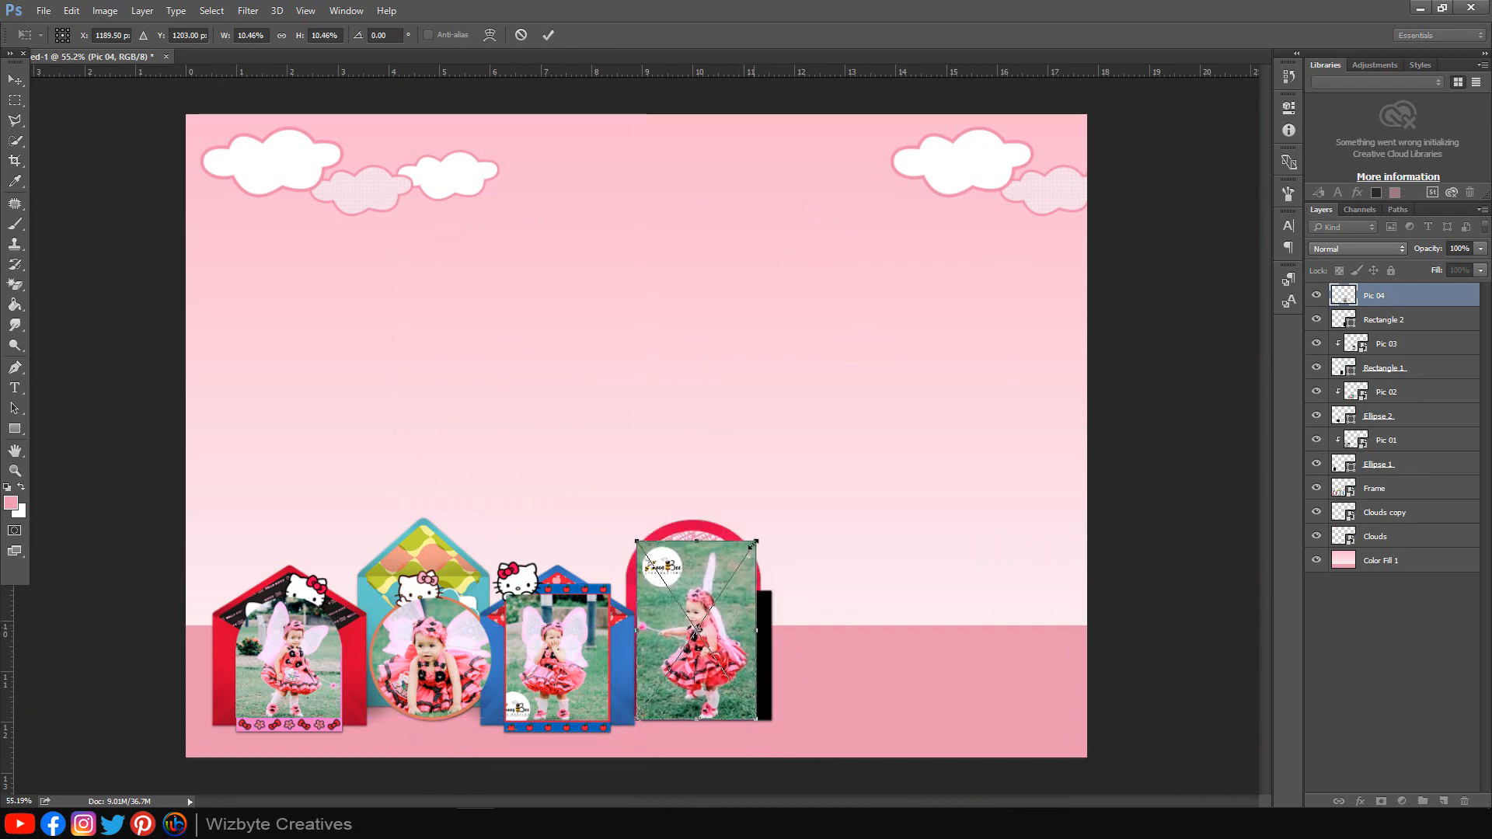
{"action": "left_click_drag", "start_coordinate": [757, 543], "coordinate": [785, 523]}
{"action": "left_click_drag", "start_coordinate": [739, 620], "coordinate": [742, 668]}
{"action": "key", "text": "Return"}
Step: Clip Pic 04 to the black square and shift it up within the frame
{"action": "key", "text": "u"}
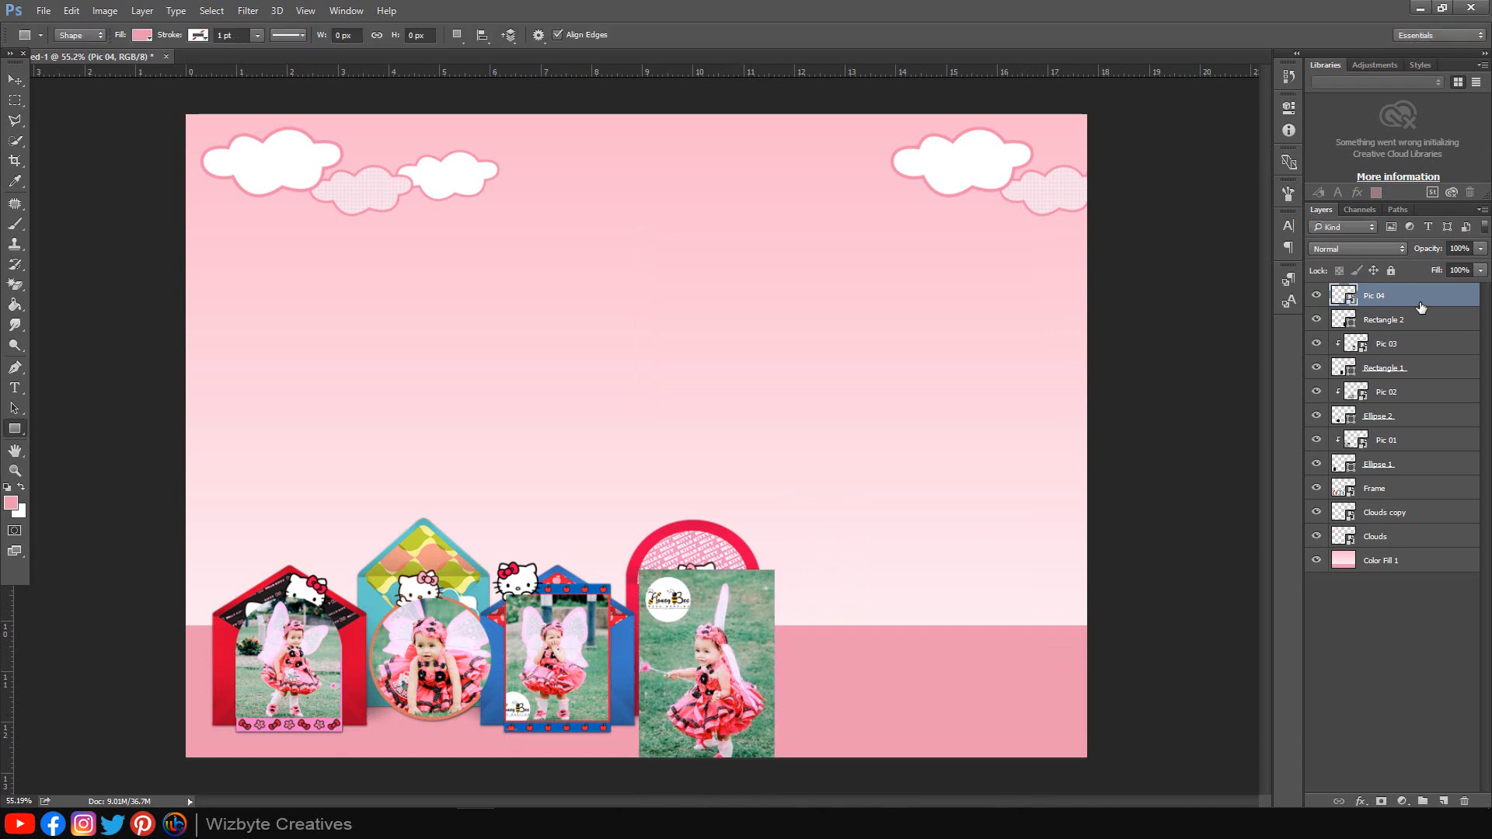
{"action": "right_click", "coordinate": [1421, 297]}
{"action": "left_click", "coordinate": [1274, 424]}
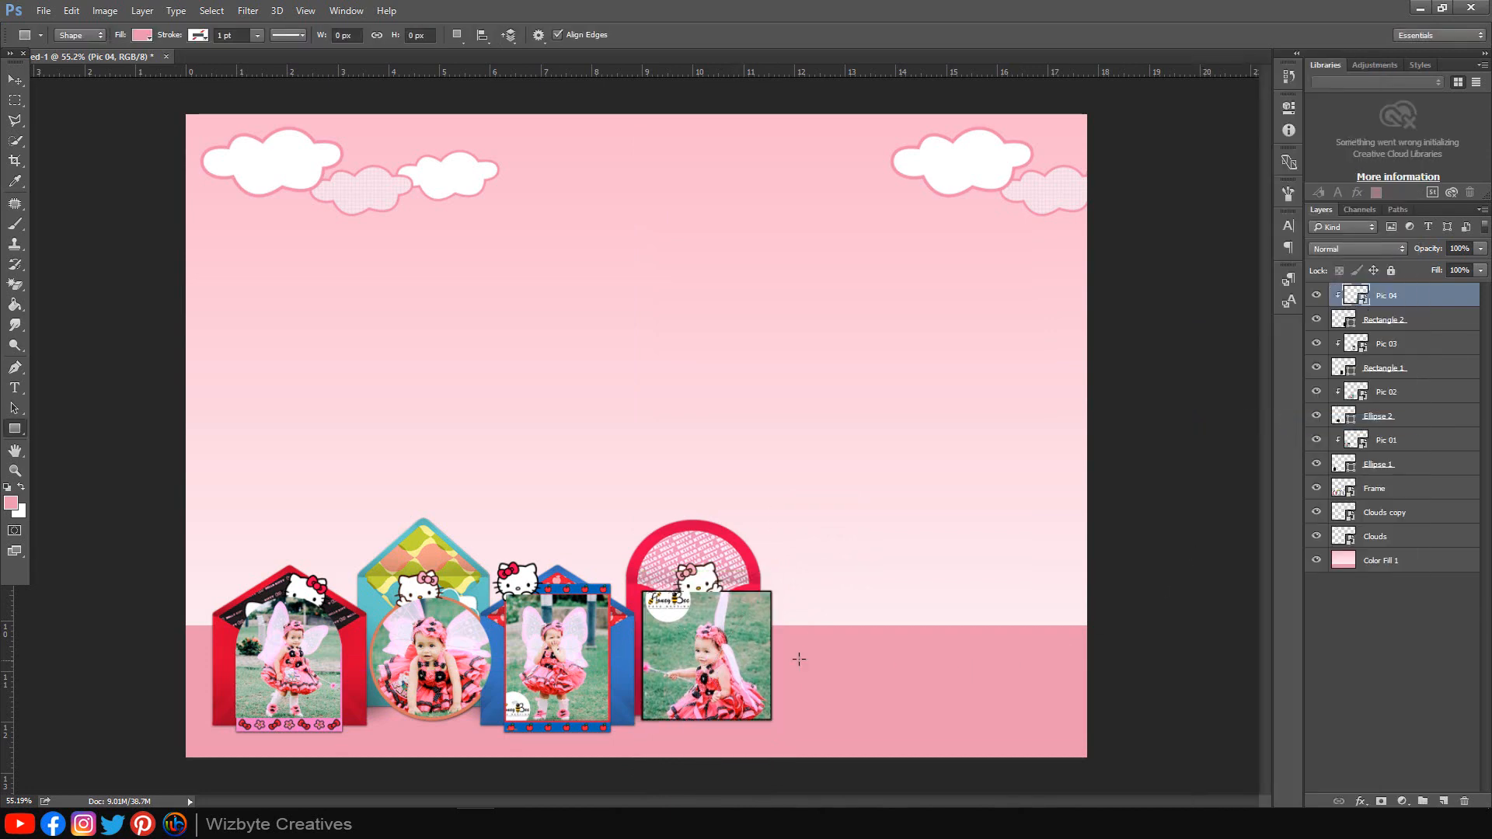
{"action": "left_click", "coordinate": [14, 79]}
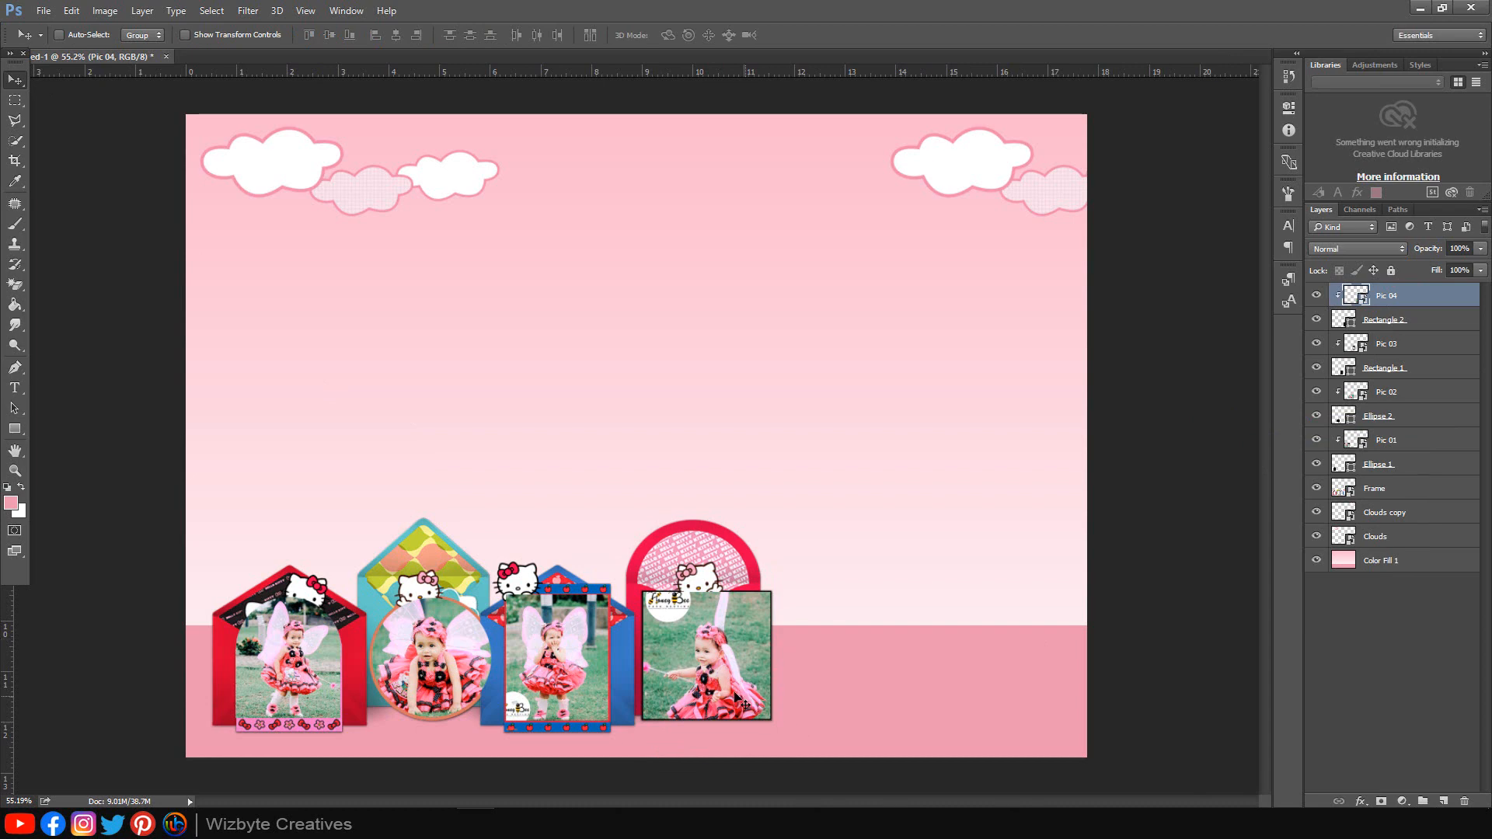
{"action": "left_click_drag", "start_coordinate": [735, 699], "coordinate": [733, 669]}
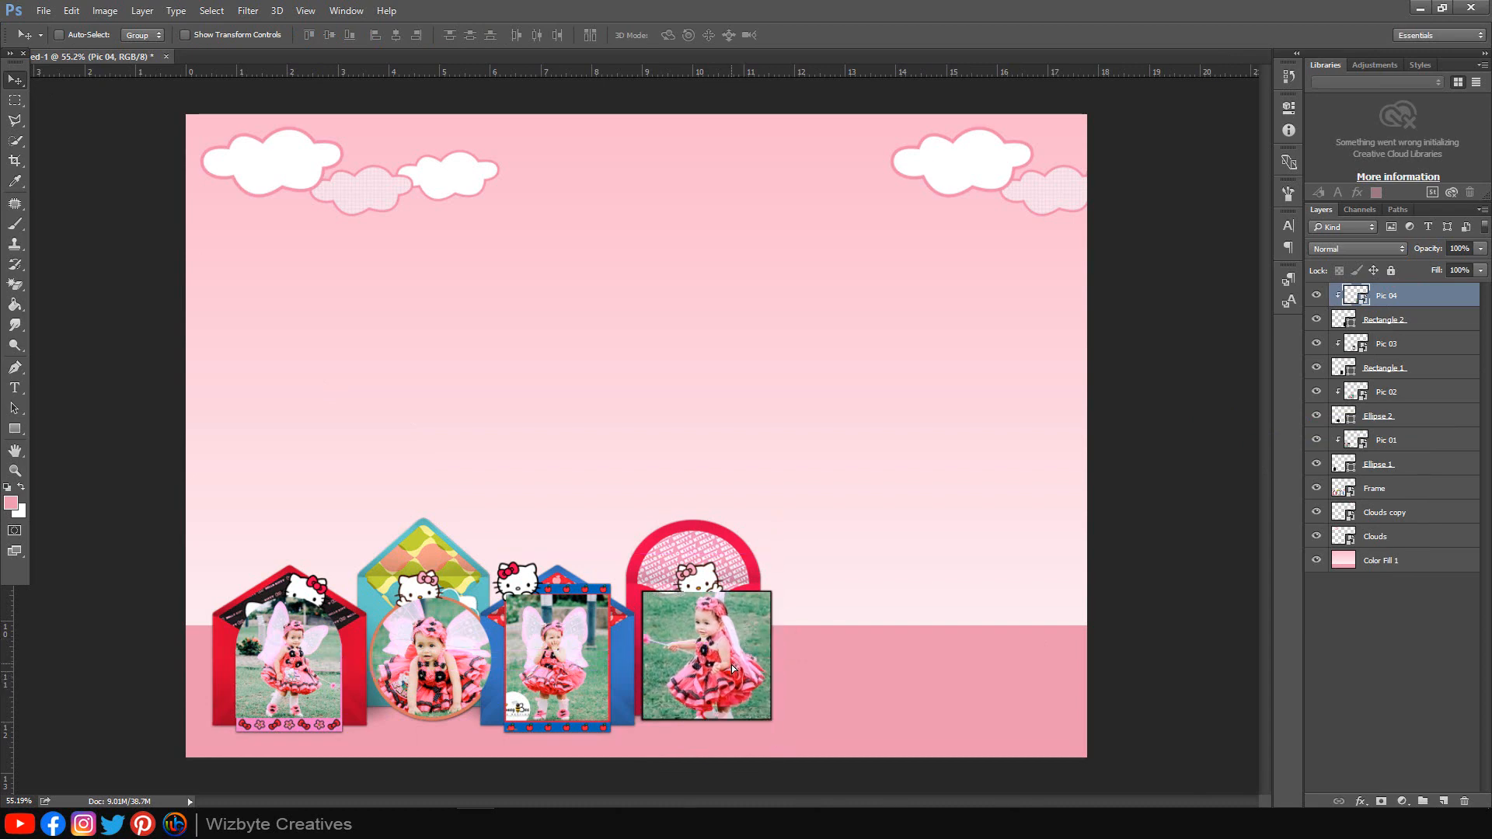
Step: Move the Frame layer above all photos and shift Pic 01 up within its frame
{"action": "left_click", "coordinate": [1378, 495]}
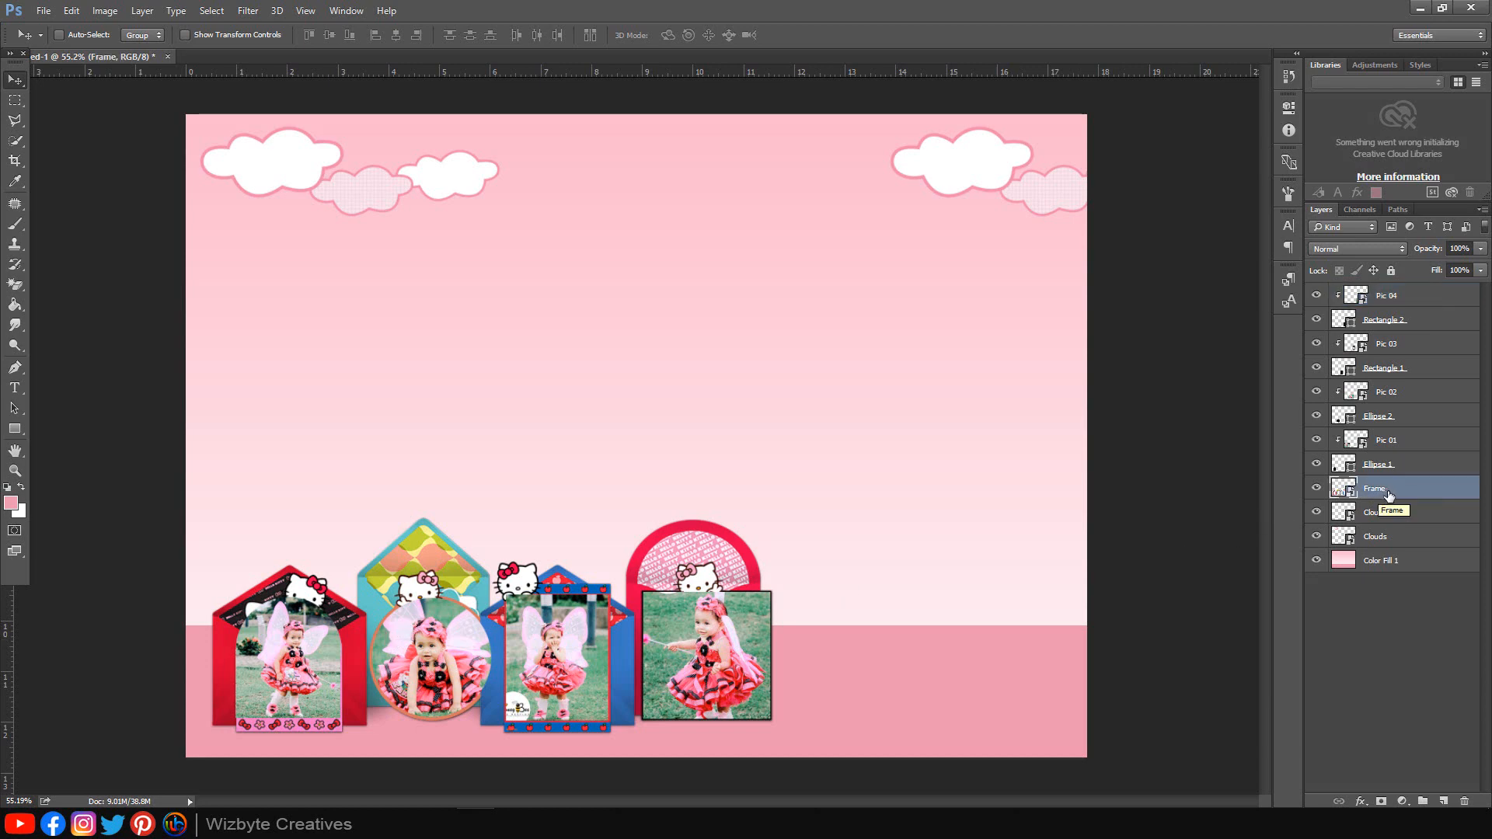
{"action": "left_click_drag", "start_coordinate": [1388, 496], "coordinate": [1386, 282]}
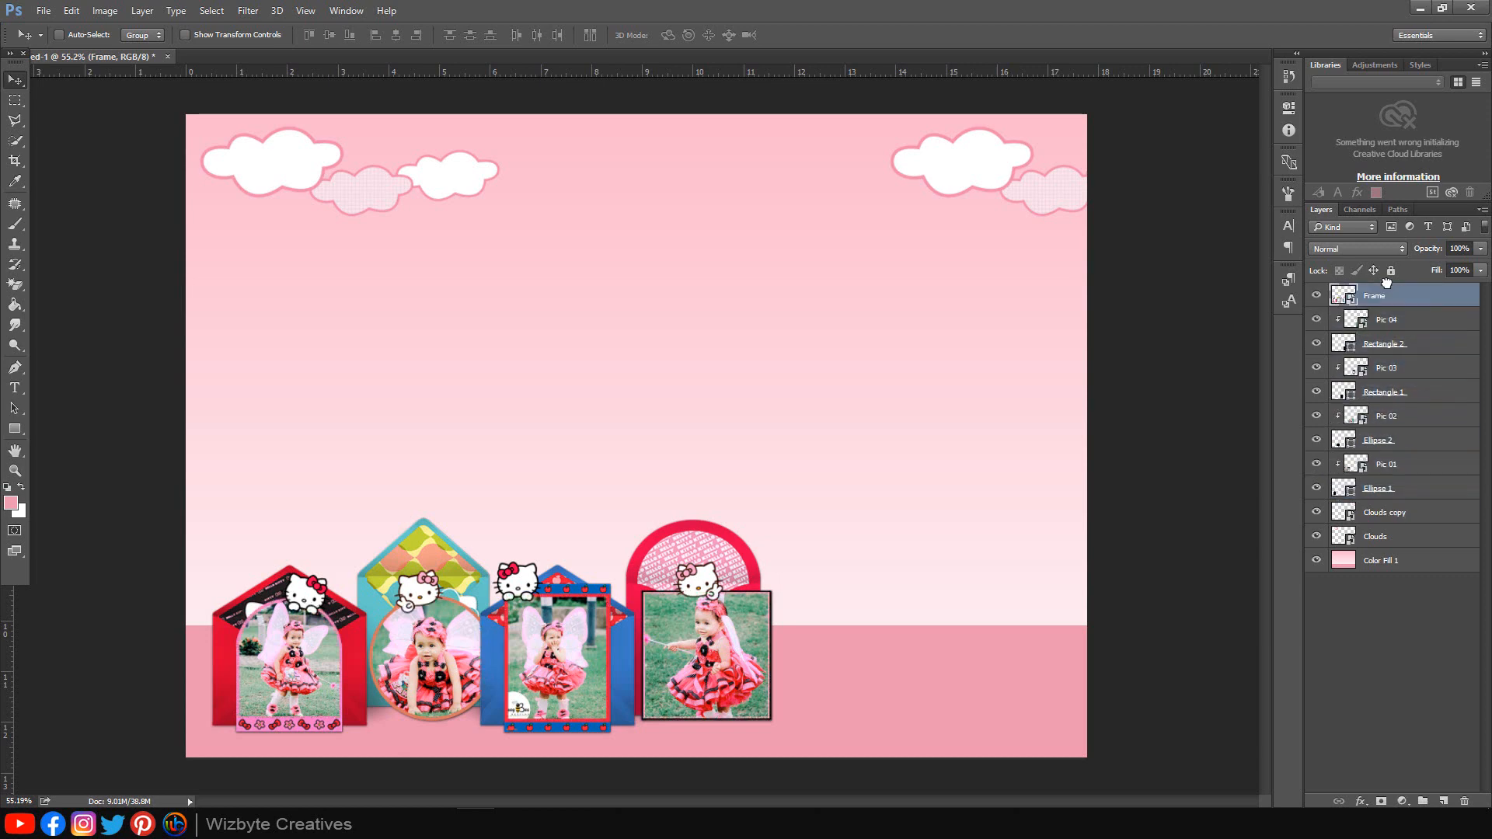
{"action": "left_click", "coordinate": [1394, 466]}
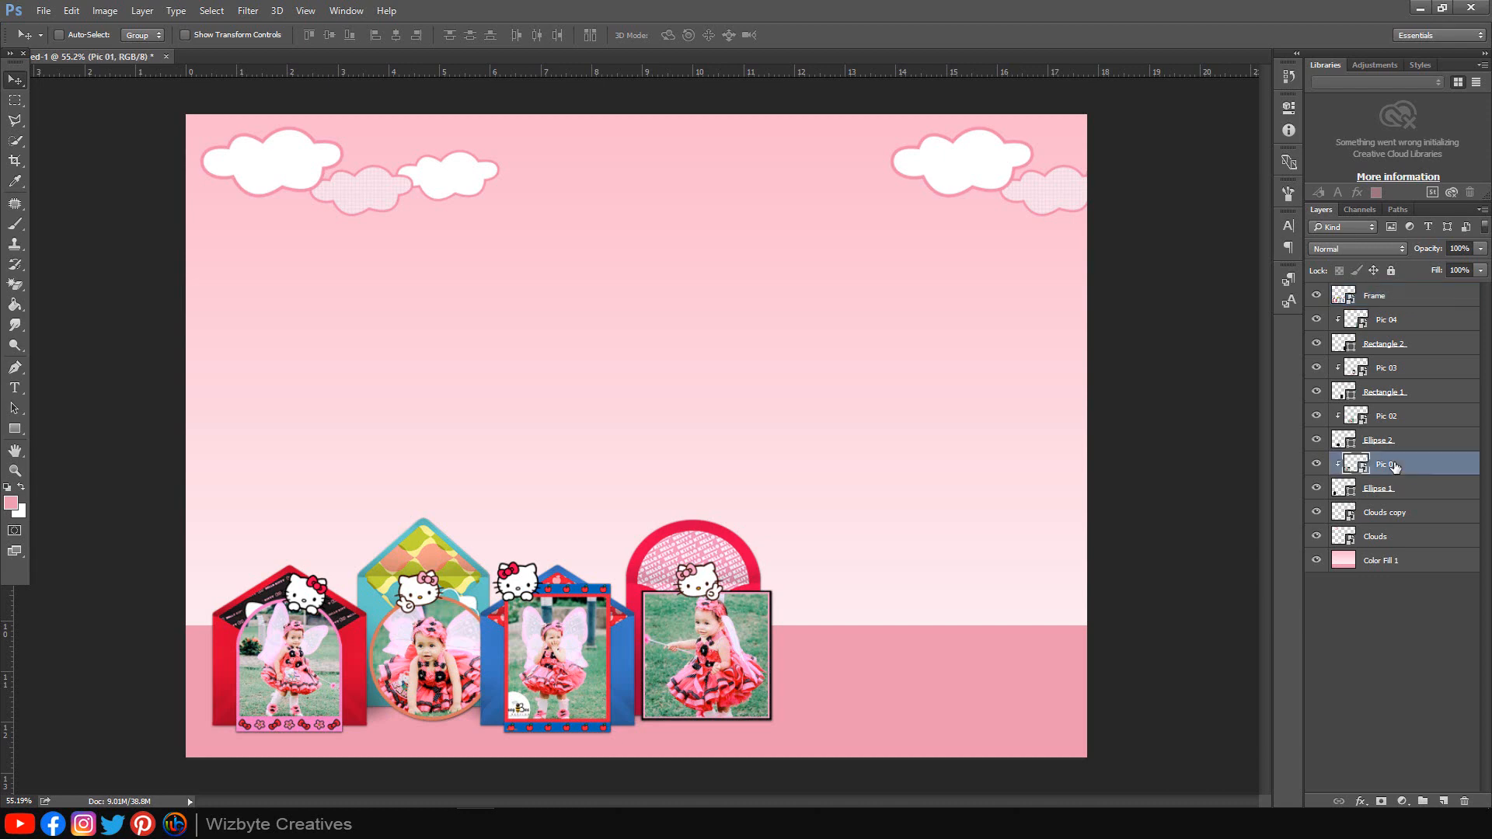
{"action": "left_click_drag", "start_coordinate": [308, 681], "coordinate": [509, 504]}
{"action": "left_click_drag", "start_coordinate": [251, 539], "coordinate": [261, 526]}
Step: Enlarge Pic 02 slightly and move it up inside the circle frame
{"action": "left_click", "coordinate": [1398, 417]}
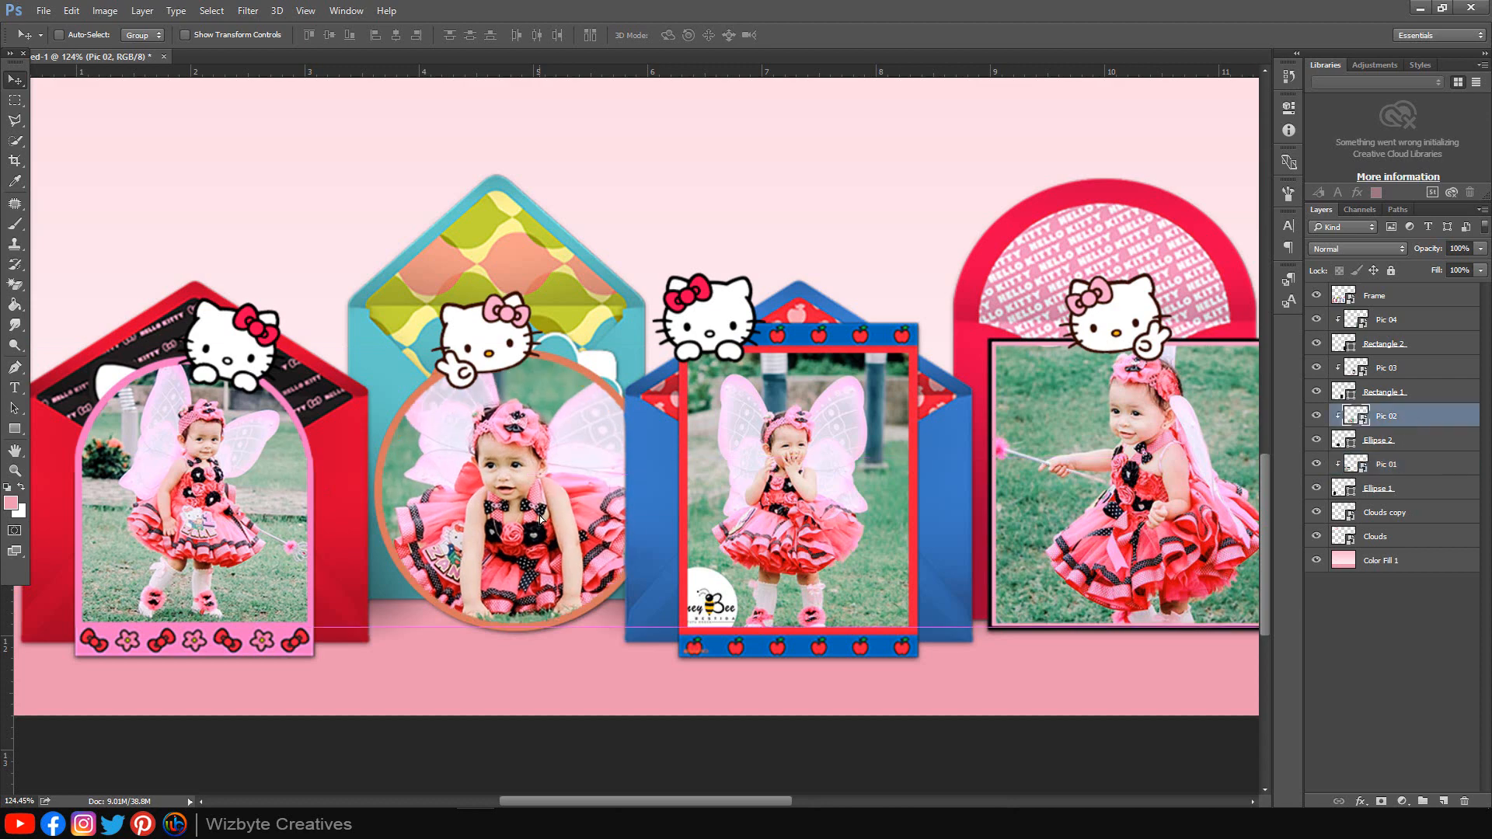
{"action": "key", "text": "ctrl+t"}
{"action": "left_click_drag", "start_coordinate": [755, 323], "coordinate": [777, 307]}
{"action": "left_click_drag", "start_coordinate": [639, 448], "coordinate": [637, 434]}
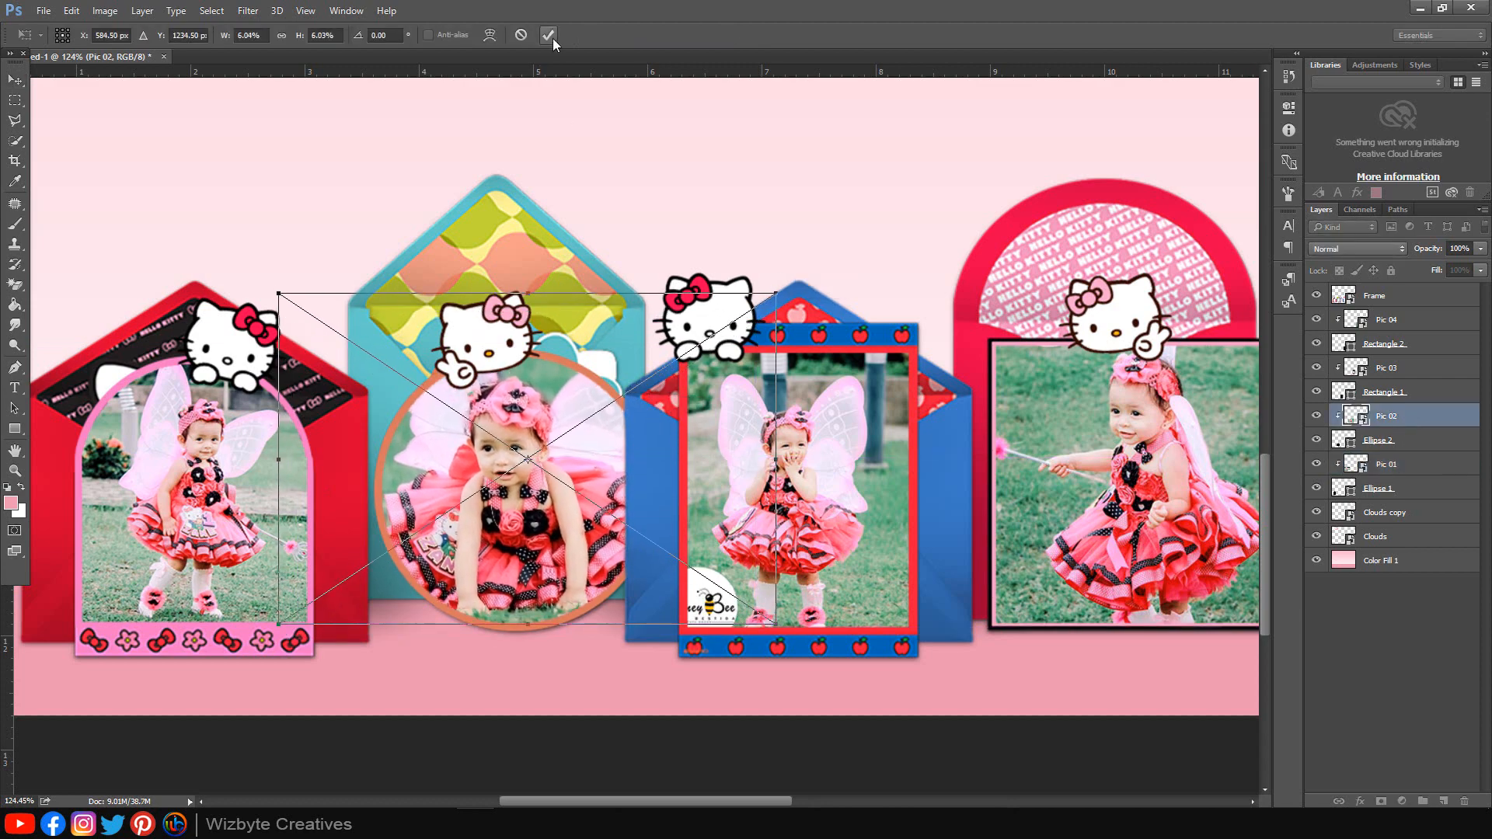
{"action": "left_click", "coordinate": [549, 36]}
Step: Enlarge and reposition Pic 03 to fill the blue frame
{"action": "left_click", "coordinate": [1379, 368]}
{"action": "key", "text": "ctrl+t"}
{"action": "left_click_drag", "start_coordinate": [915, 254], "coordinate": [916, 287]}
{"action": "left_click_drag", "start_coordinate": [832, 474], "coordinate": [830, 467]}
{"action": "left_click_drag", "start_coordinate": [912, 289], "coordinate": [918, 280]}
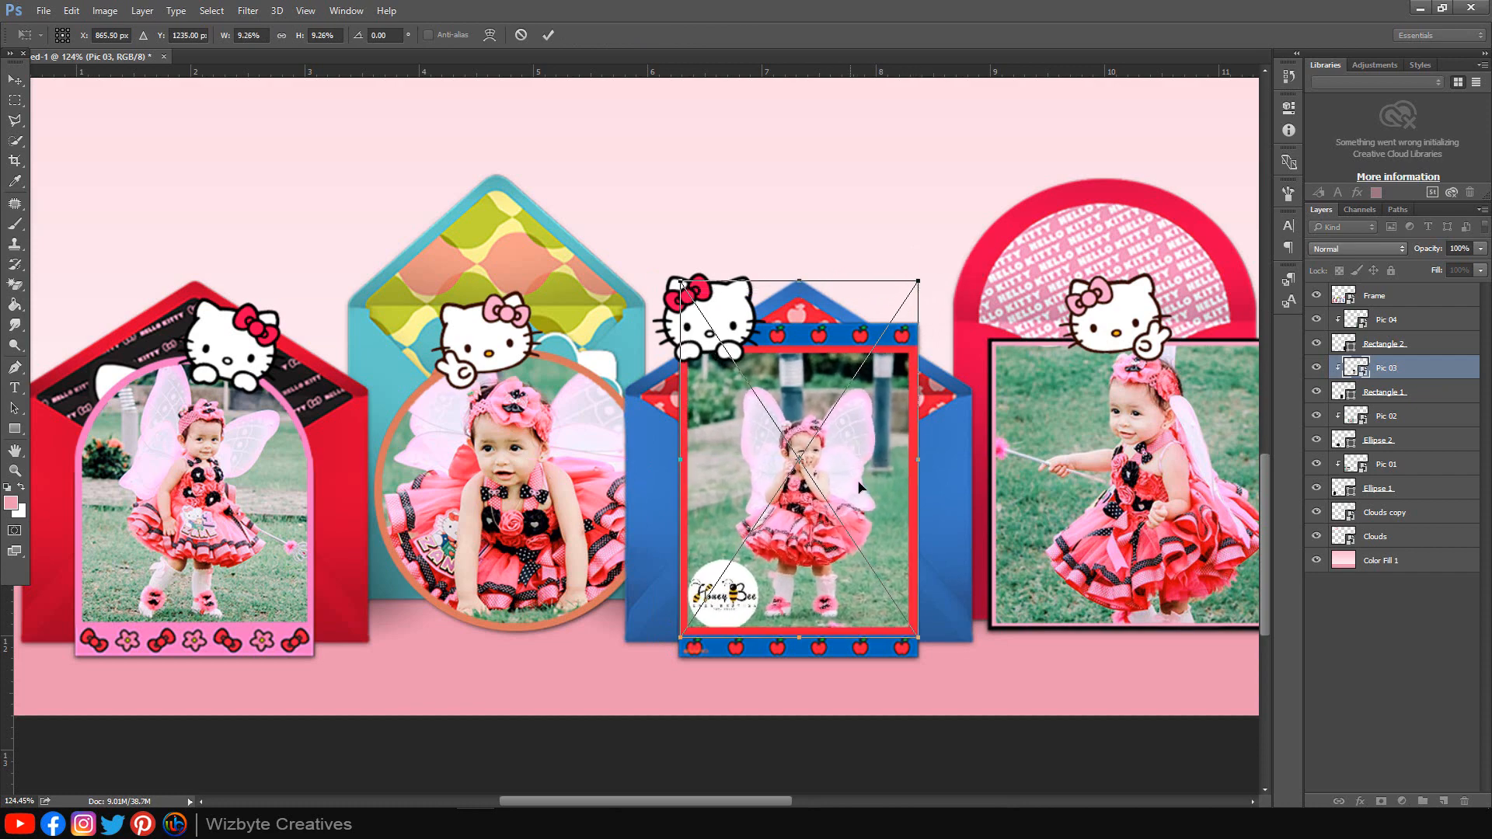
{"action": "left_click_drag", "start_coordinate": [855, 488], "coordinate": [859, 480]}
{"action": "key", "text": "Return"}
Step: Resize and nudge Pic 04 to fit its square frame, then fit the whole invitation on screen
{"action": "left_click", "coordinate": [1379, 319]}
{"action": "scroll", "coordinate": [932, 389], "scroll_direction": "right", "scroll_amount": 3}
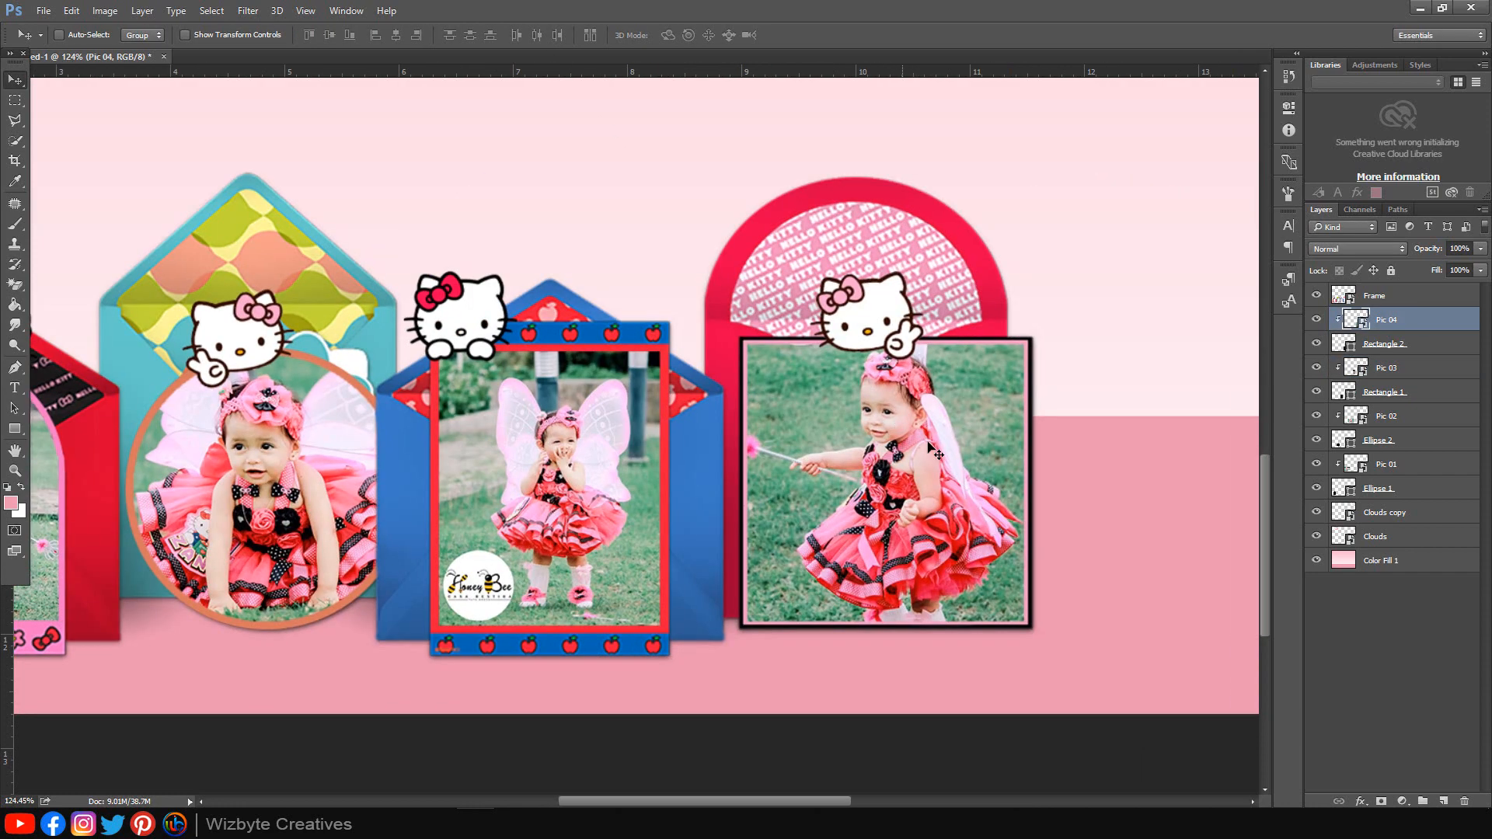
{"action": "key", "text": "ctrl+t"}
{"action": "left_click_drag", "start_coordinate": [1040, 228], "coordinate": [1028, 249]}
{"action": "left_click_drag", "start_coordinate": [978, 428], "coordinate": [974, 428]}
{"action": "left_click_drag", "start_coordinate": [1024, 250], "coordinate": [1027, 244]}
{"action": "left_click_drag", "start_coordinate": [980, 427], "coordinate": [982, 429]}
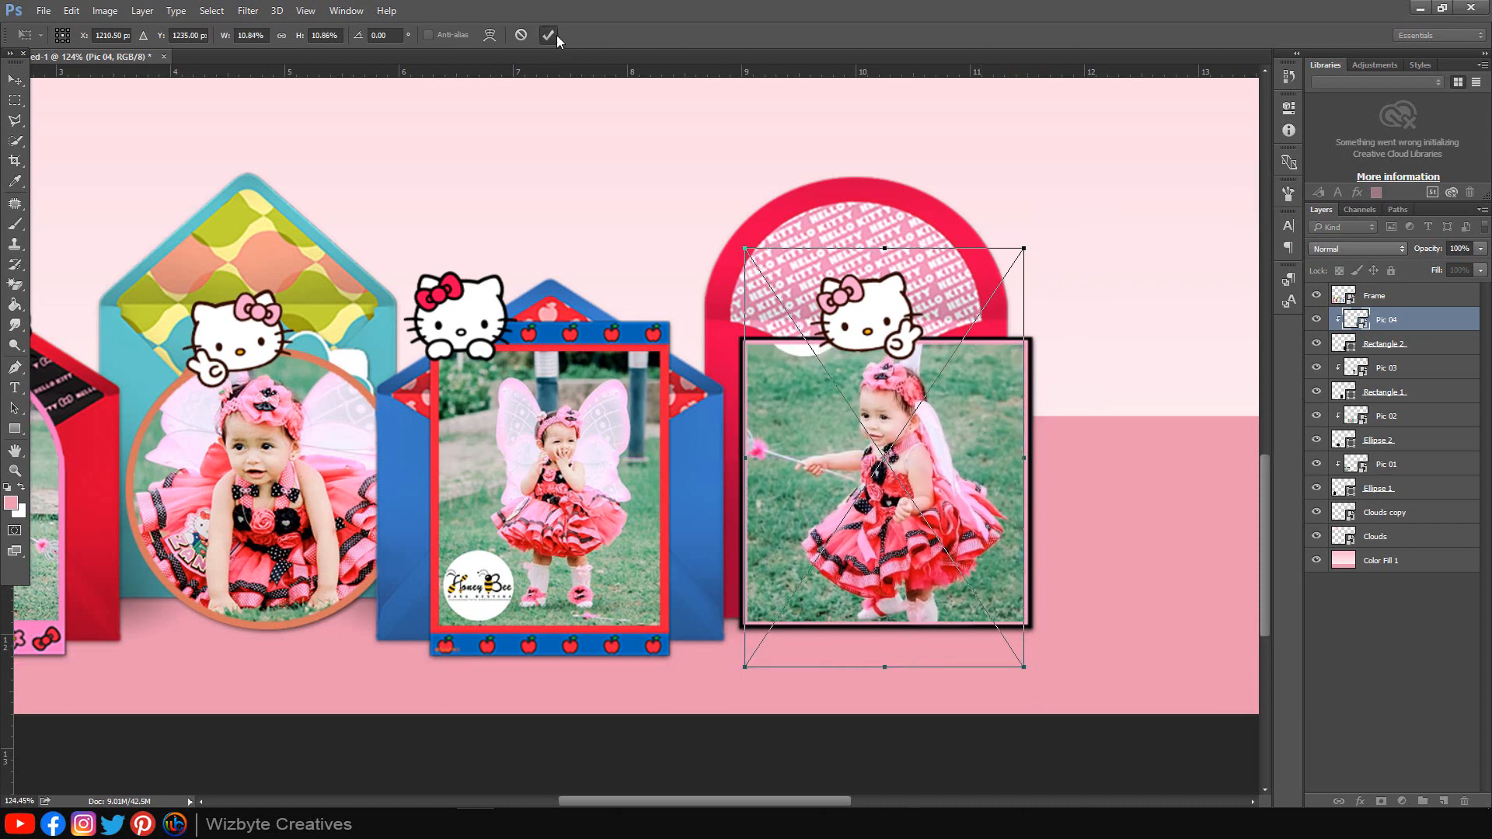
{"action": "left_click", "coordinate": [549, 35]}
{"action": "key", "text": "ctrl+0"}
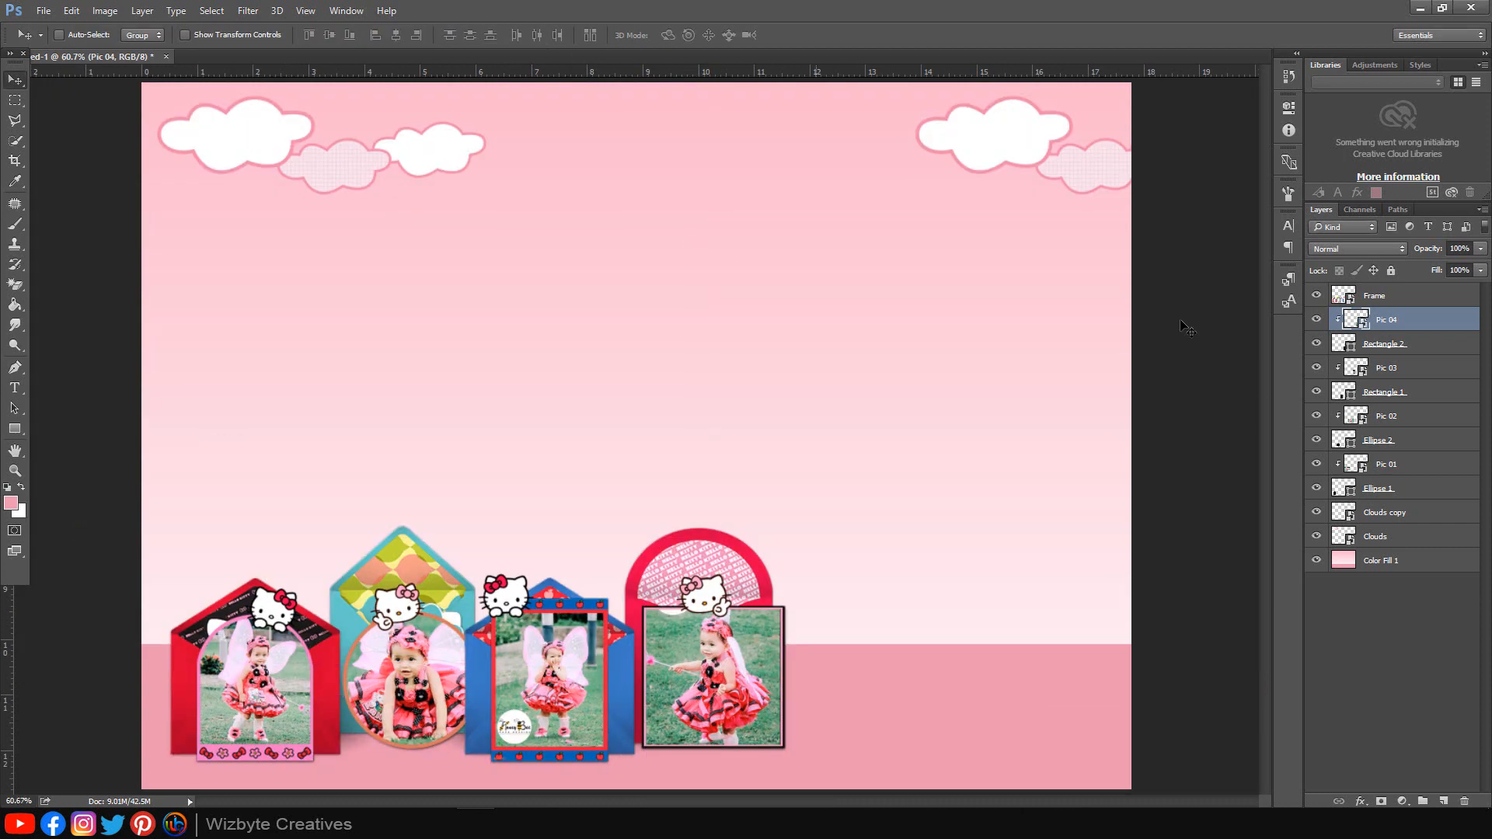
Step: Group the Frame through Pic 01 layers into a group named 'Frame' and return to the image folder
{"action": "left_click", "coordinate": [1409, 302]}
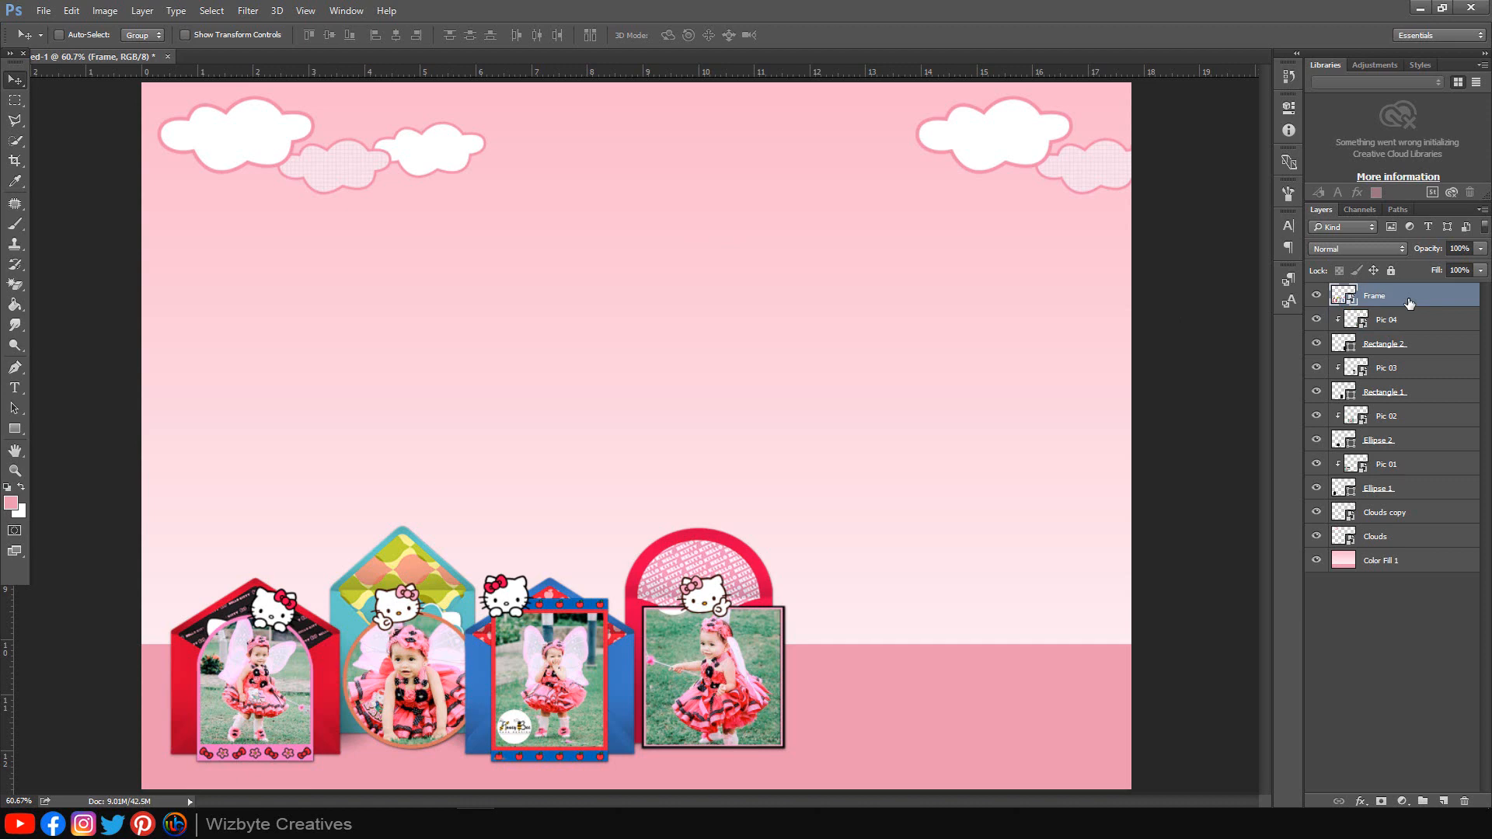
{"action": "left_click", "coordinate": [1422, 465], "text": "shift"}
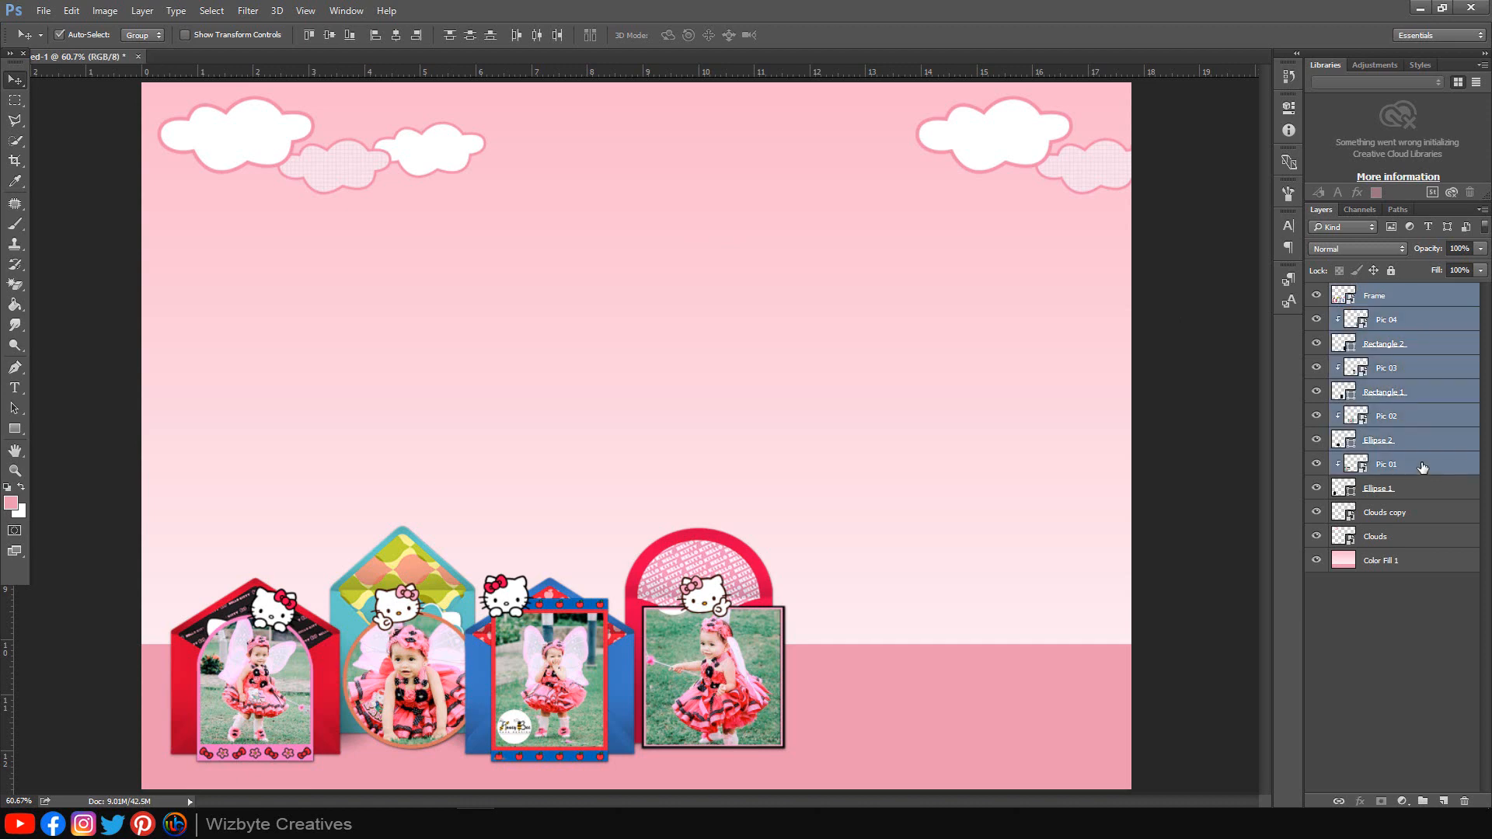
{"action": "key", "text": "ctrl+g"}
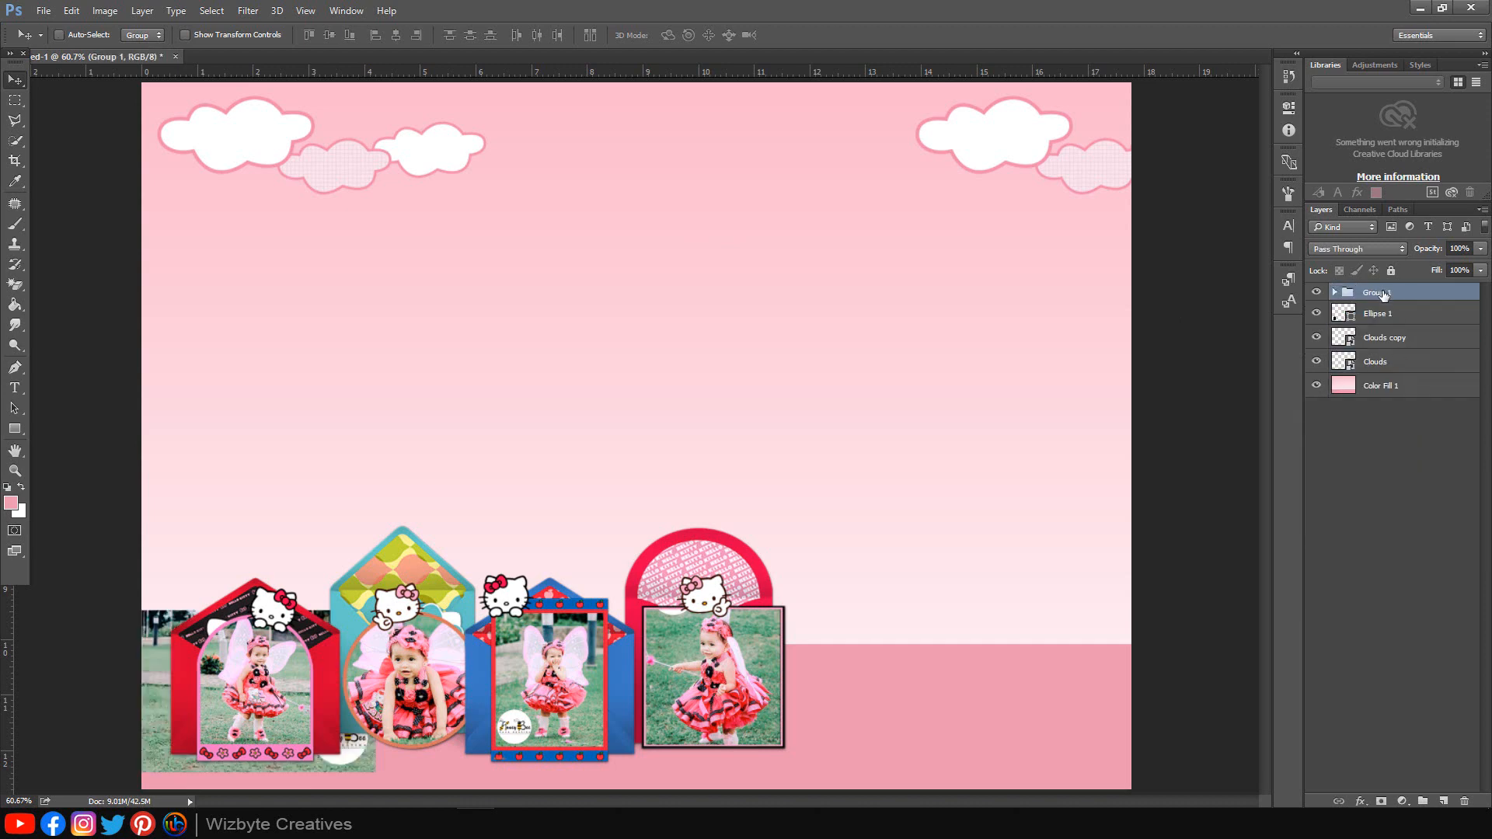
{"action": "double_click", "coordinate": [1376, 293]}
{"action": "type", "text": "Frame"}
{"action": "left_click", "coordinate": [1388, 444]}
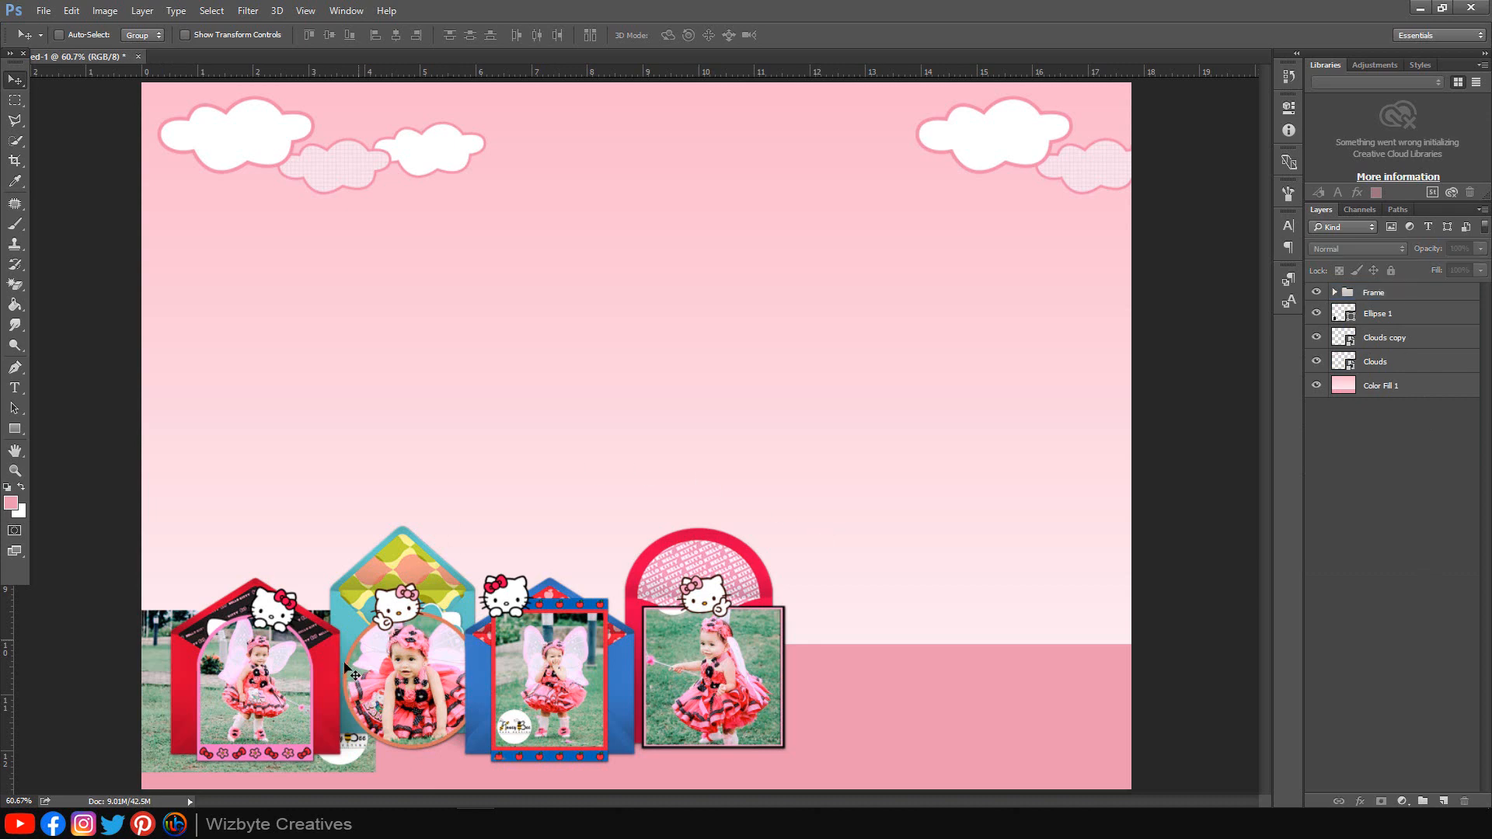
{"action": "left_click", "coordinate": [212, 822]}
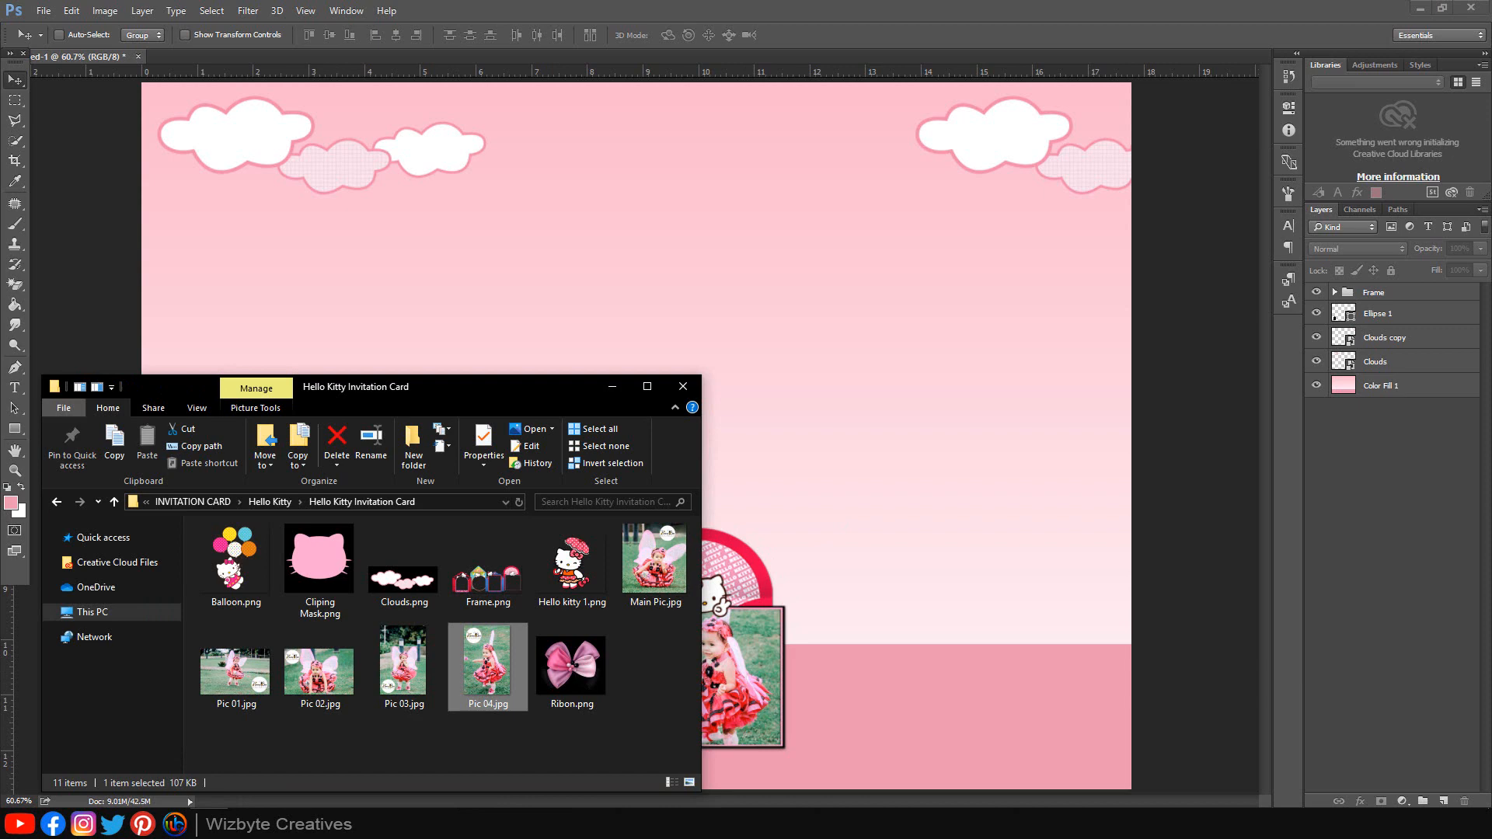
Step: Drag Clipping Mask.png onto the card and shrink the Hello Kitty head shape
{"action": "left_click_drag", "start_coordinate": [319, 560], "coordinate": [905, 446]}
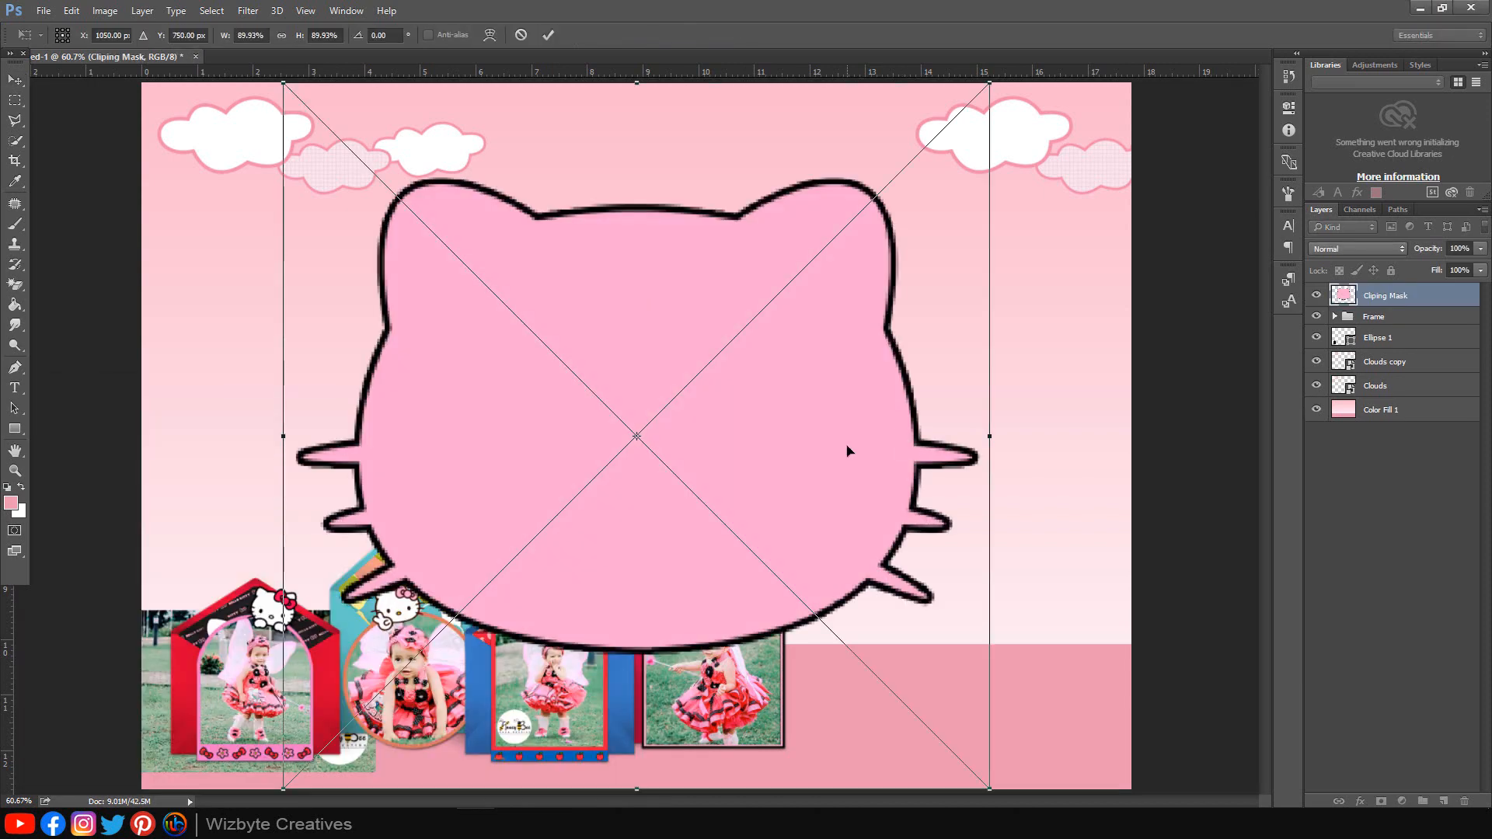
{"action": "scroll", "coordinate": [847, 445], "scroll_direction": "down", "scroll_amount": 5}
{"action": "left_click_drag", "start_coordinate": [857, 215], "coordinate": [766, 307]}
{"action": "scroll", "coordinate": [715, 494], "scroll_direction": "up", "scroll_amount": 1}
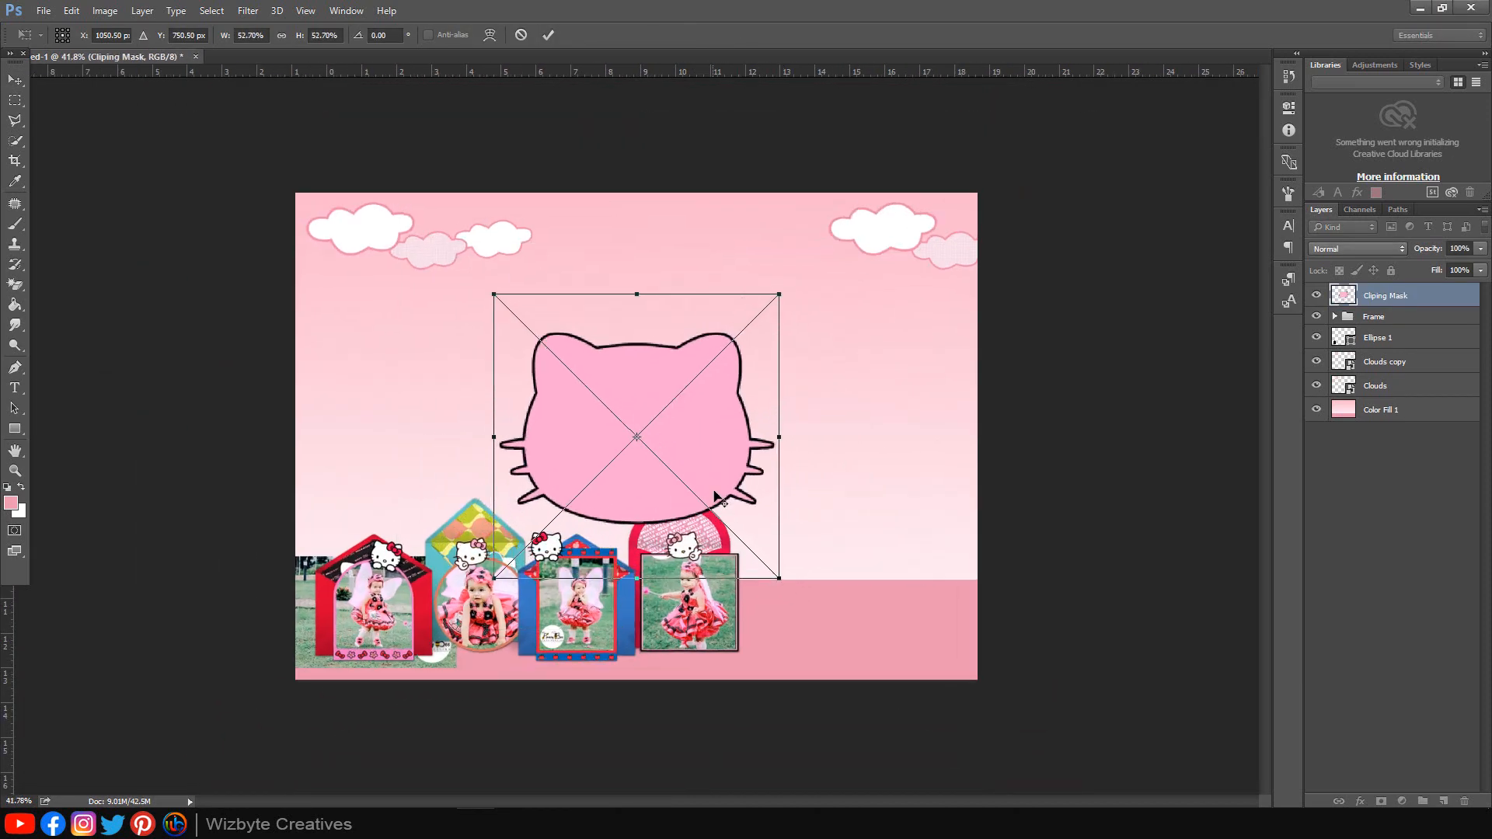
{"action": "scroll", "coordinate": [714, 498], "scroll_direction": "up", "scroll_amount": 3}
Step: Tilt the head shape and place it upper left at about 51% scale, then commit
{"action": "left_click_drag", "start_coordinate": [864, 426], "coordinate": [854, 353]}
{"action": "left_click_drag", "start_coordinate": [715, 430], "coordinate": [455, 362]}
{"action": "left_click_drag", "start_coordinate": [684, 296], "coordinate": [685, 312]}
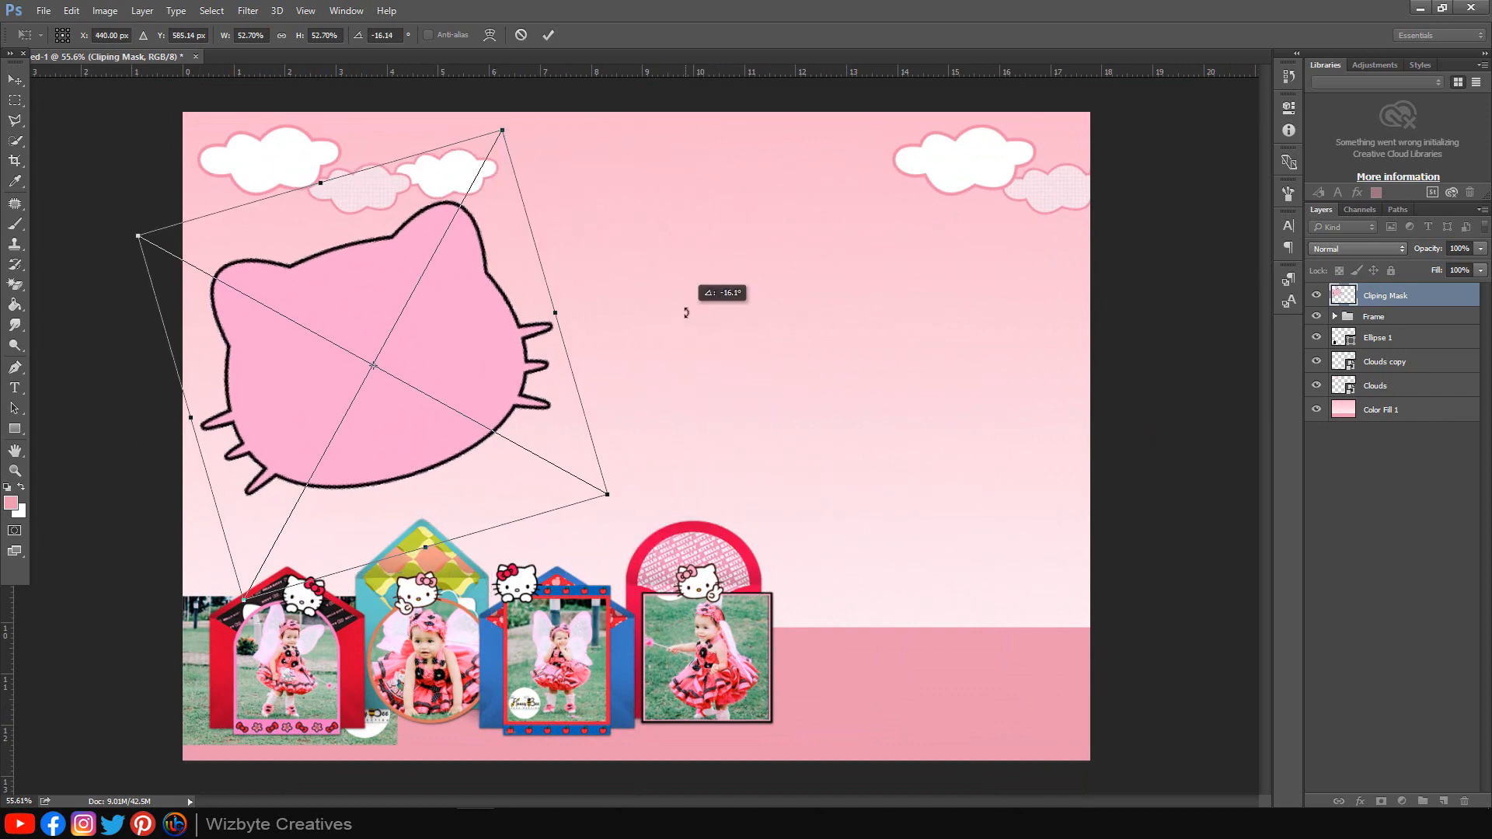
{"action": "left_click_drag", "start_coordinate": [461, 340], "coordinate": [506, 347]}
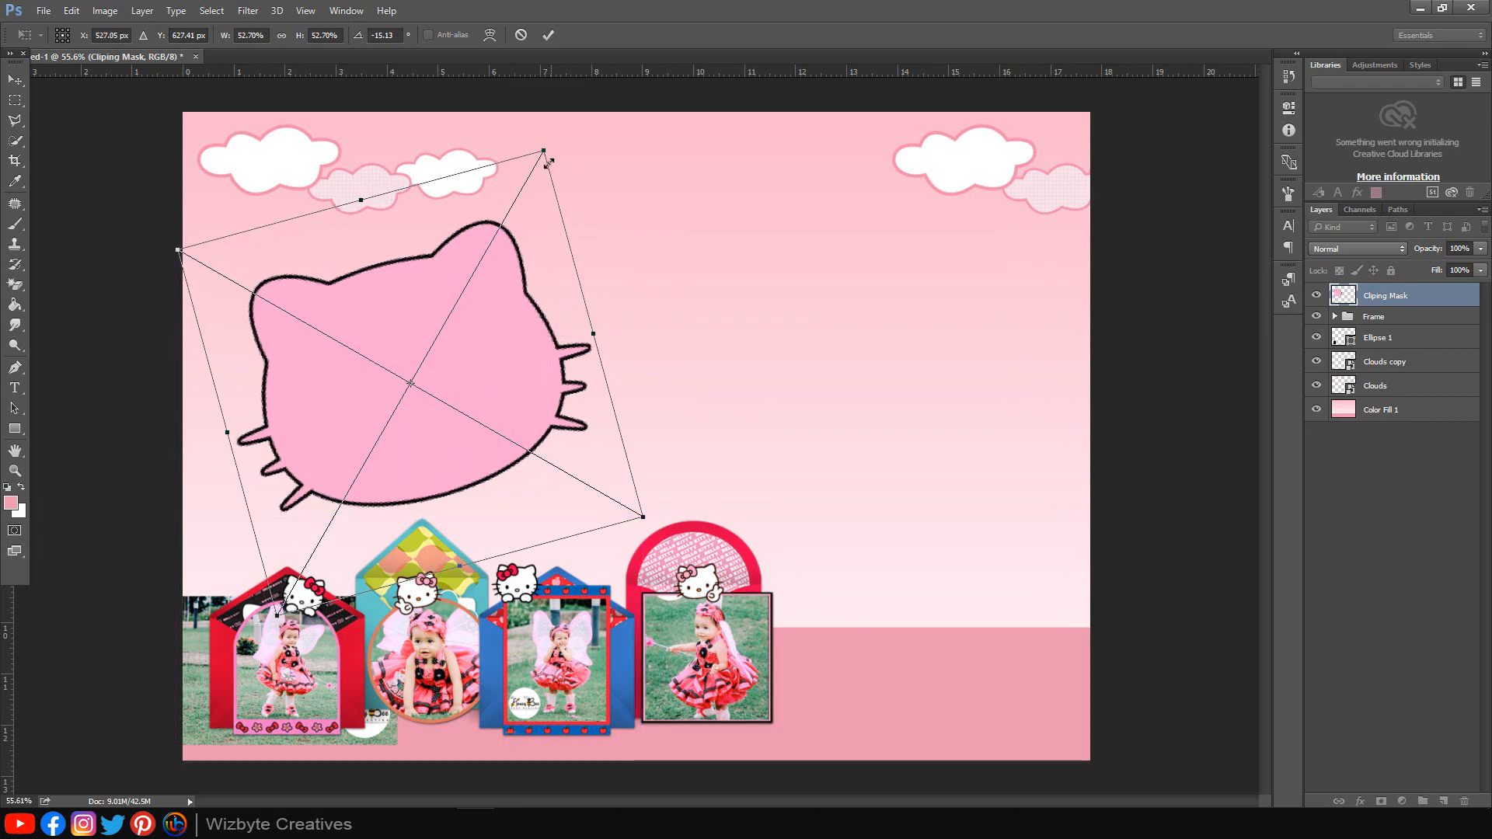
{"action": "left_click_drag", "start_coordinate": [541, 151], "coordinate": [543, 160]}
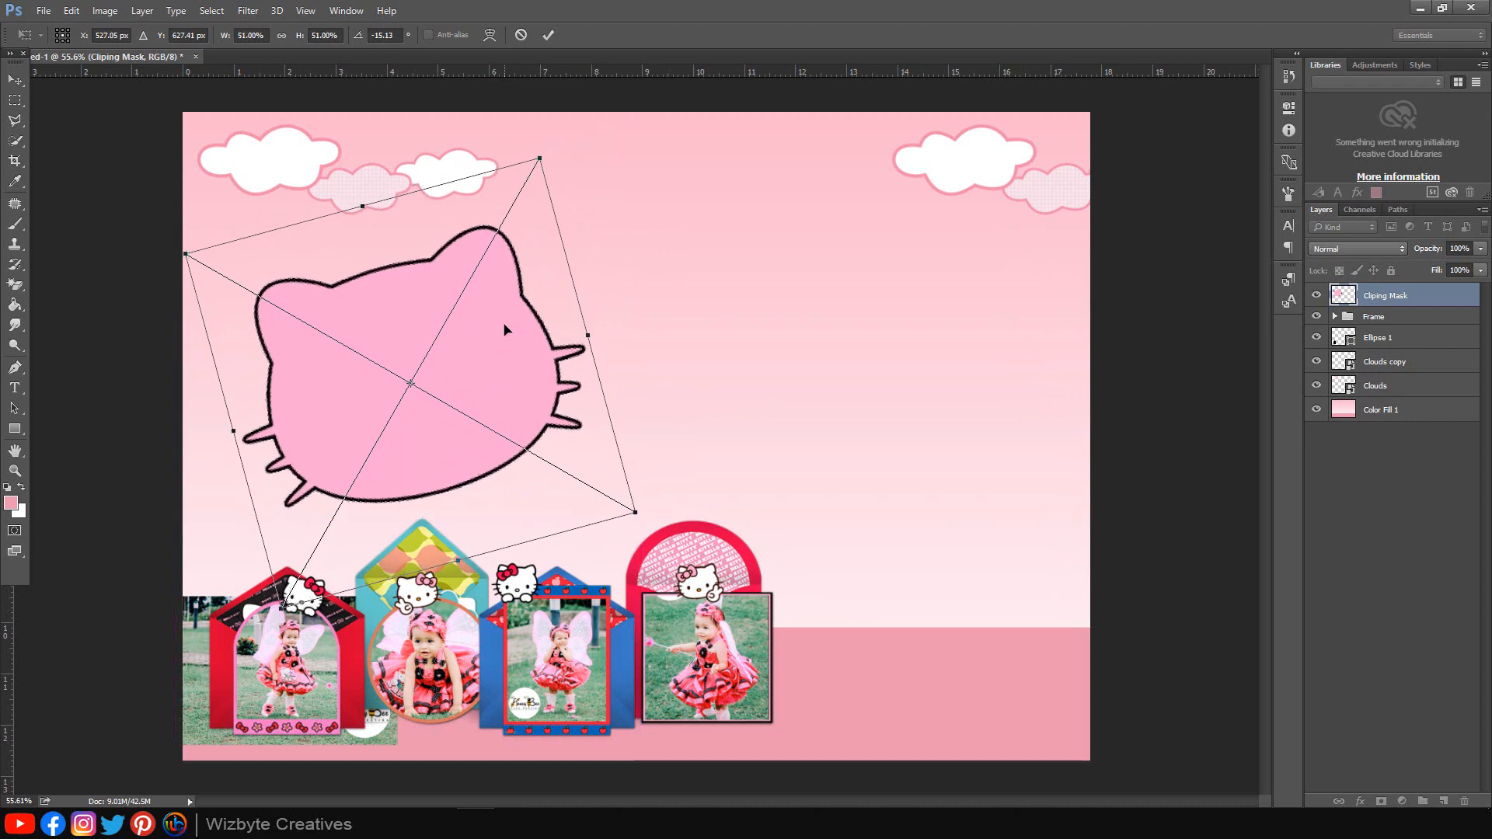
{"action": "left_click_drag", "start_coordinate": [506, 332], "coordinate": [506, 324]}
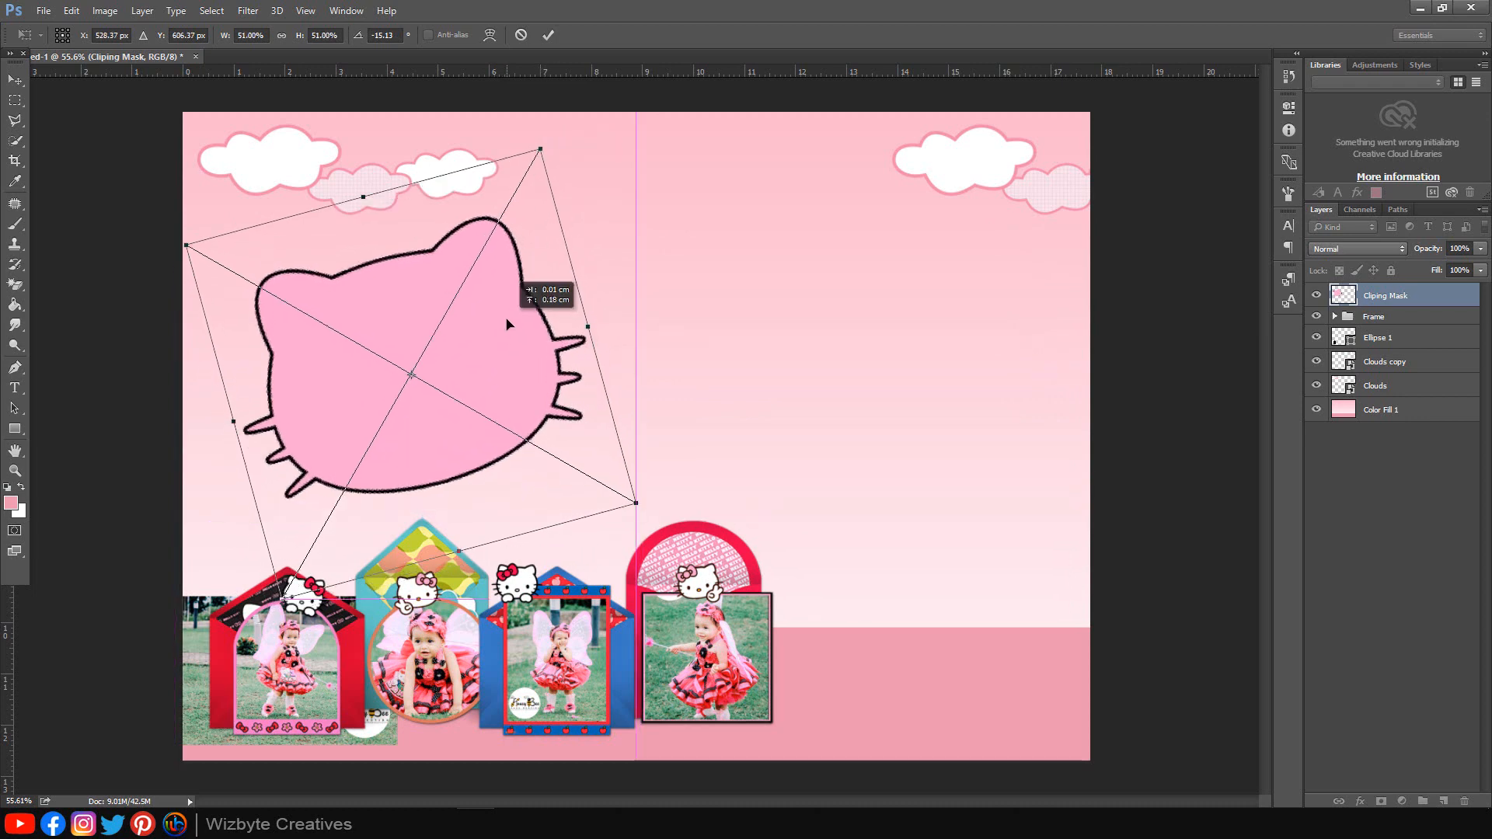
{"action": "left_click", "coordinate": [550, 36]}
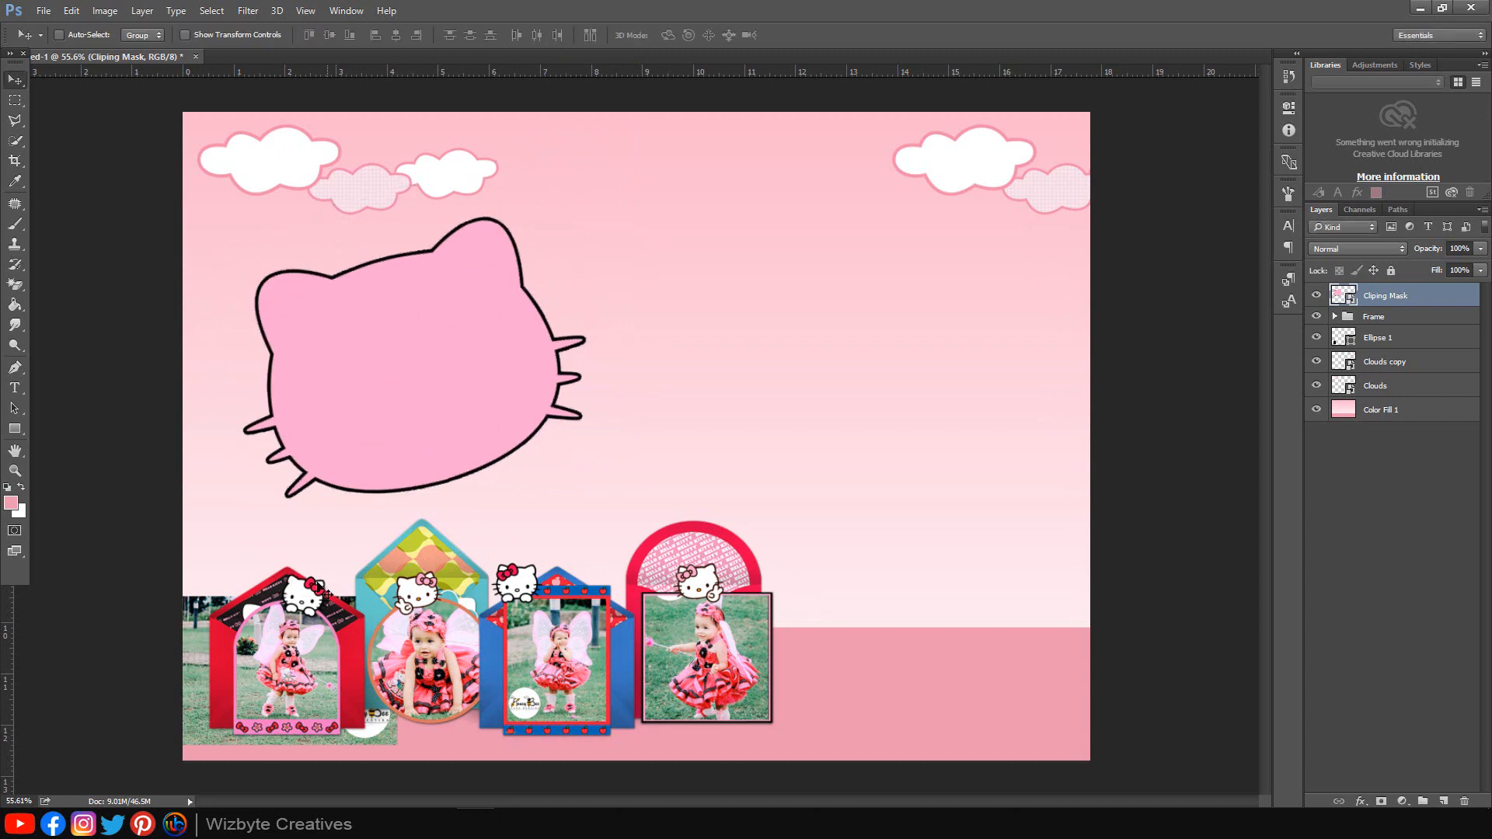
{"action": "left_click", "coordinate": [211, 822]}
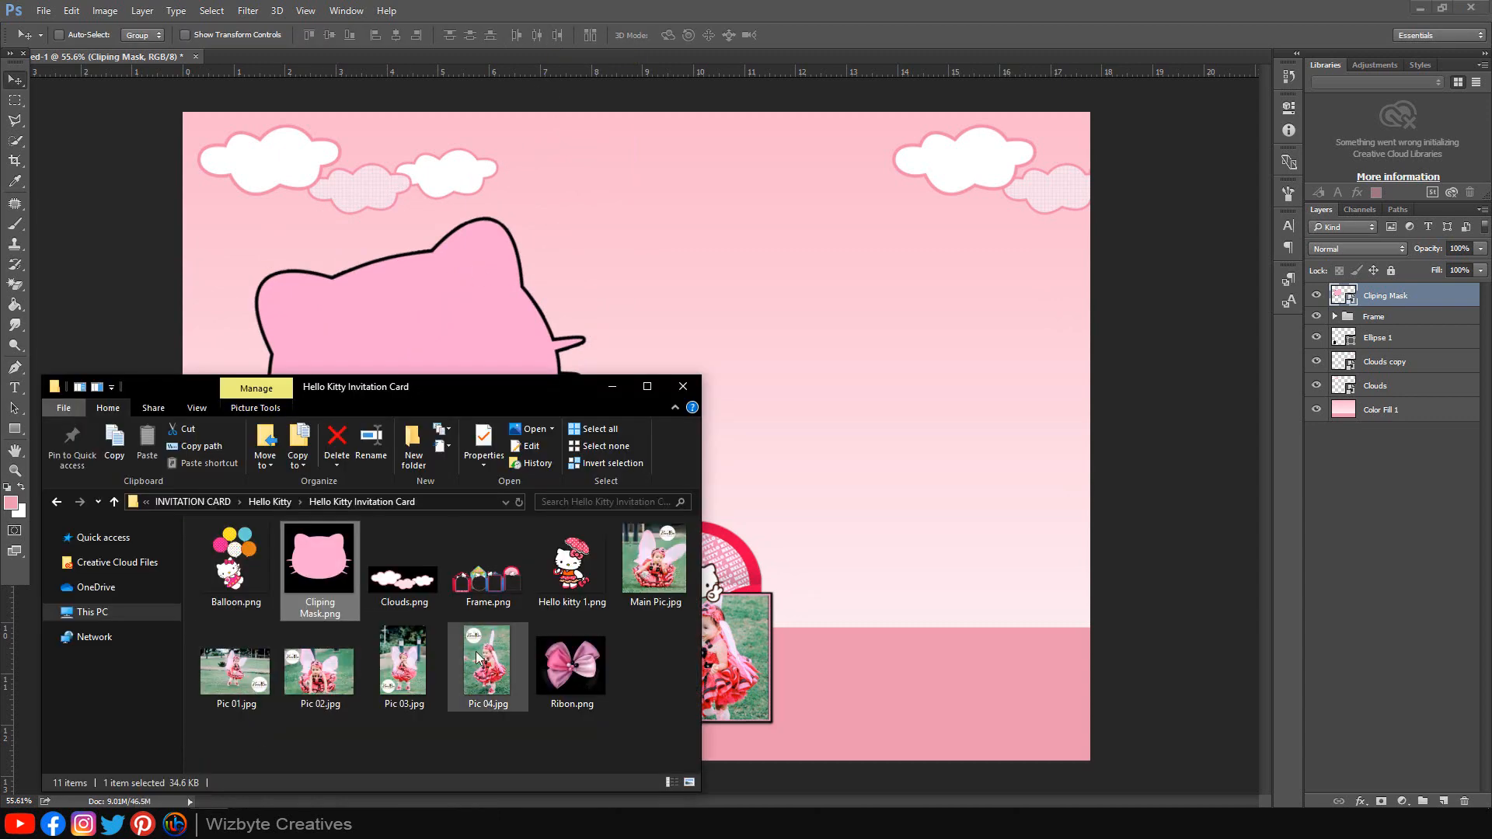
Step: Place Main Pic.jpg over the head shape at about 22% scale
{"action": "left_click_drag", "start_coordinate": [654, 564], "coordinate": [855, 420]}
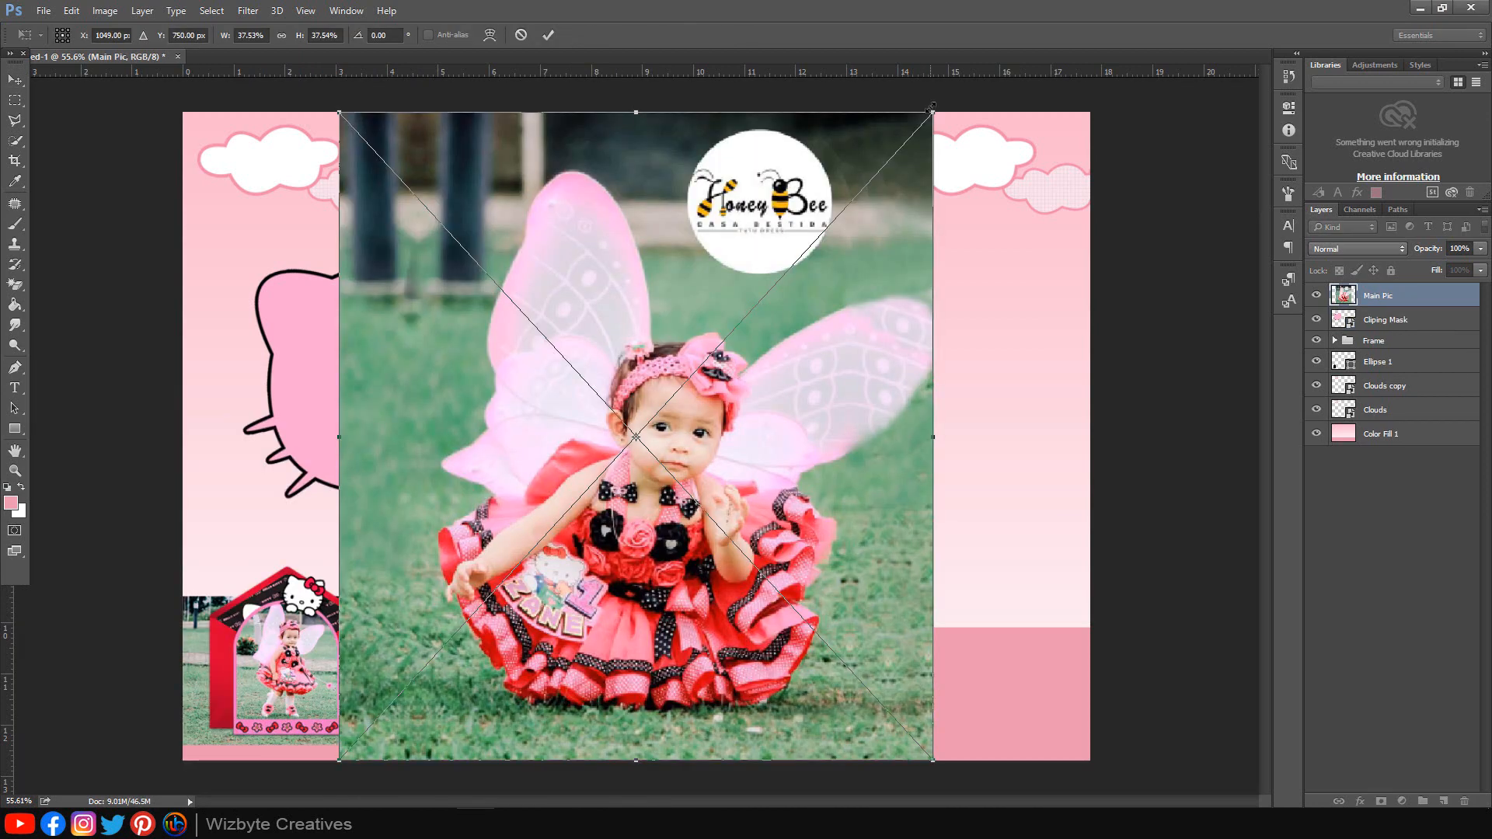
{"action": "left_click_drag", "start_coordinate": [934, 104], "coordinate": [789, 266]}
{"action": "left_click_drag", "start_coordinate": [780, 325], "coordinate": [539, 235]}
{"action": "left_click_drag", "start_coordinate": [554, 174], "coordinate": [568, 162]}
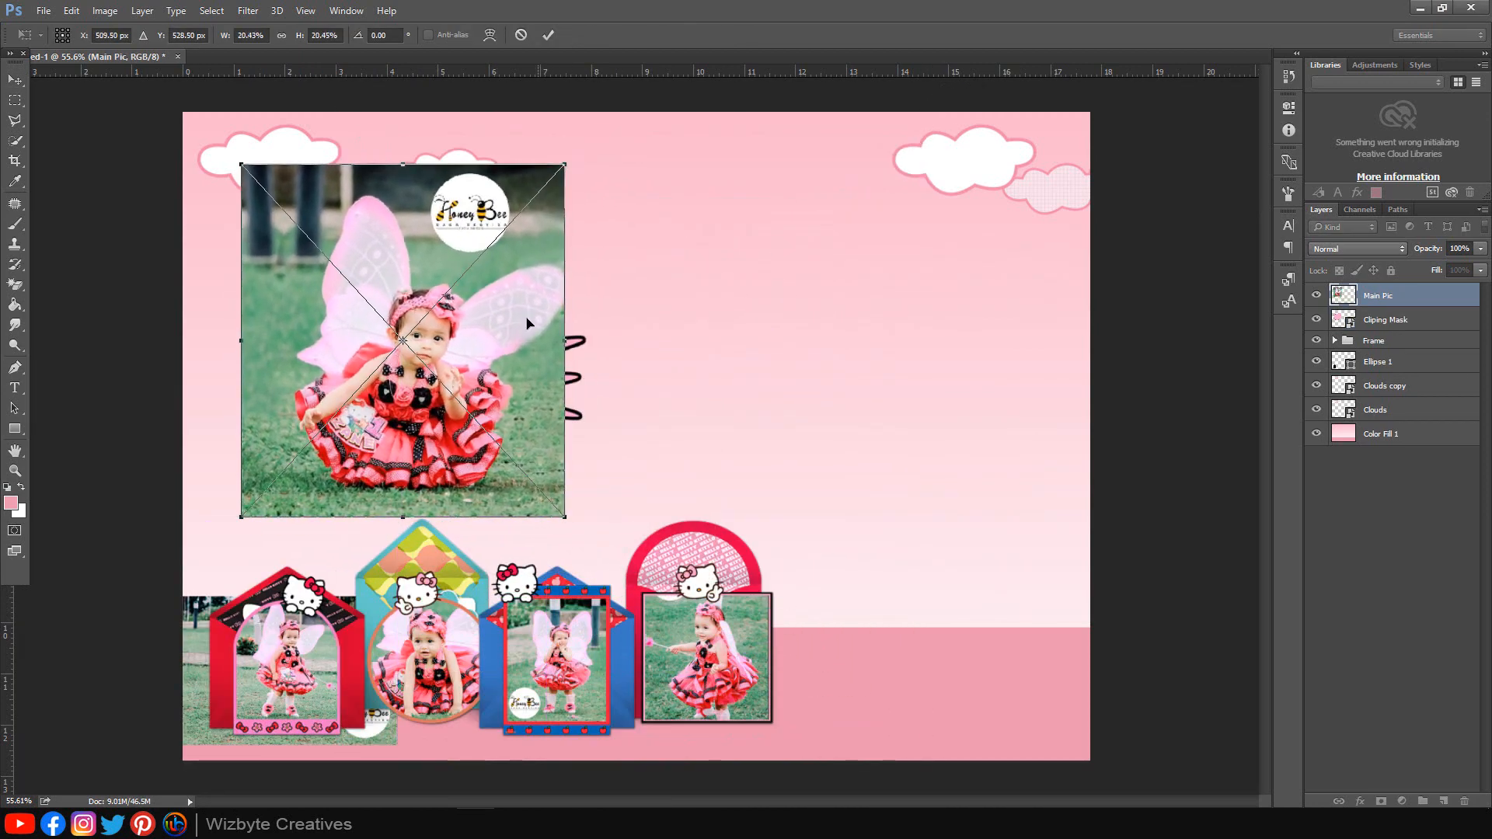
{"action": "left_click_drag", "start_coordinate": [524, 320], "coordinate": [522, 323]}
{"action": "left_click_drag", "start_coordinate": [567, 165], "coordinate": [592, 137]}
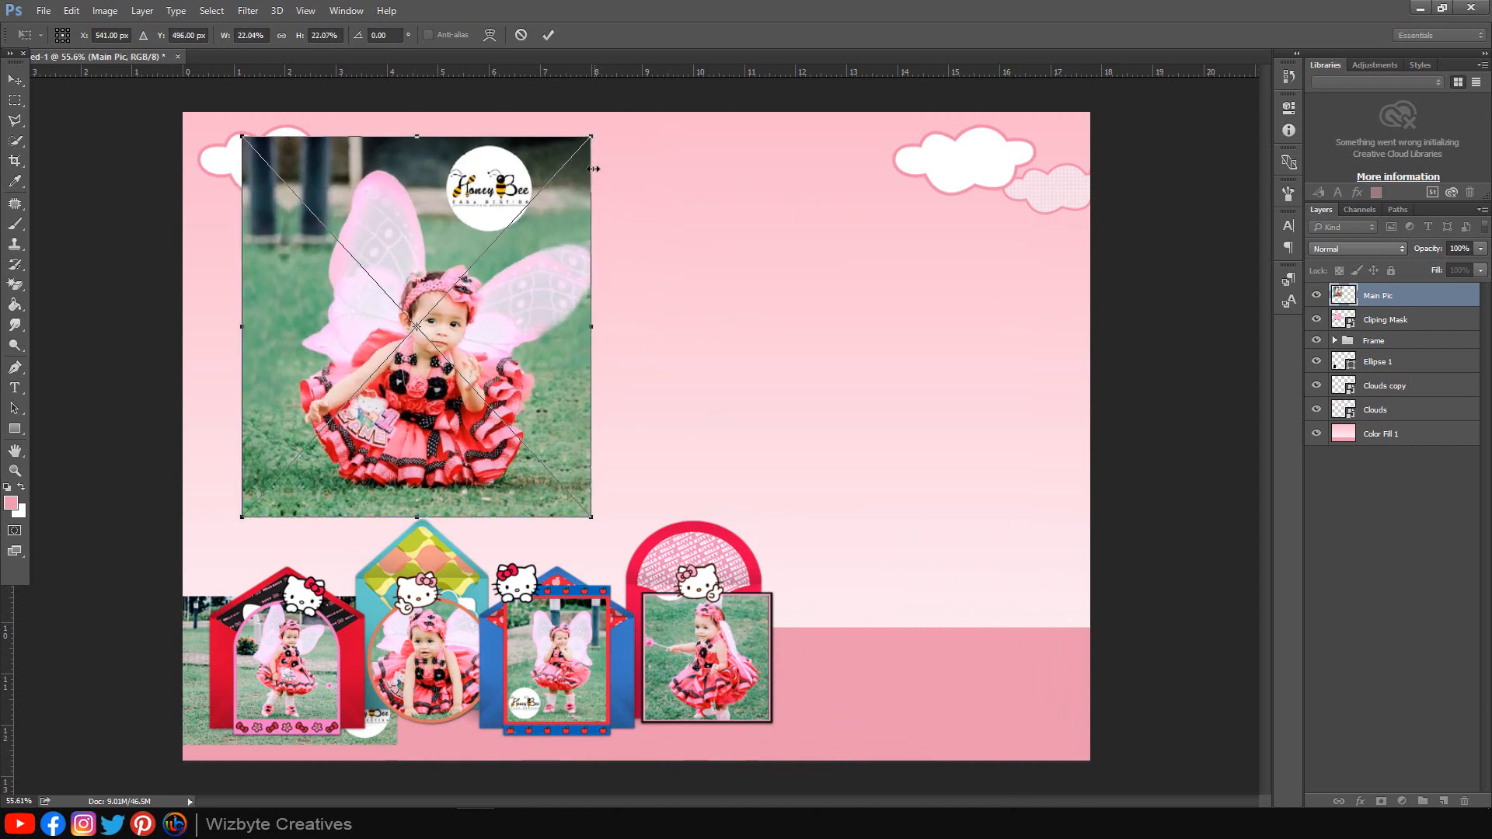
{"action": "left_click", "coordinate": [549, 38]}
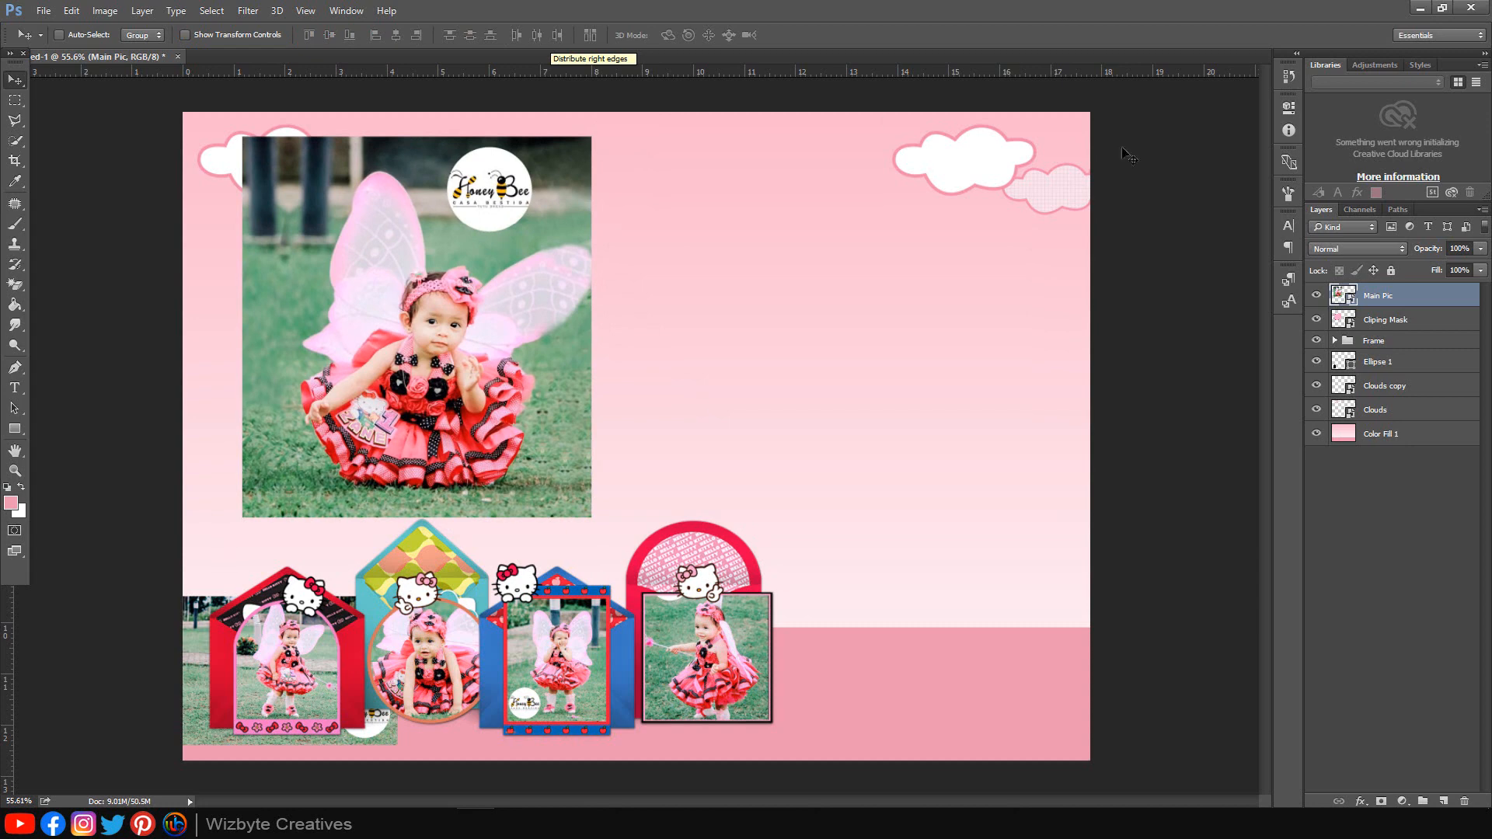
Step: Clip the photo into the Hello Kitty head, tilt it about 7° and enlarge to about 24%
{"action": "right_click", "coordinate": [1417, 294]}
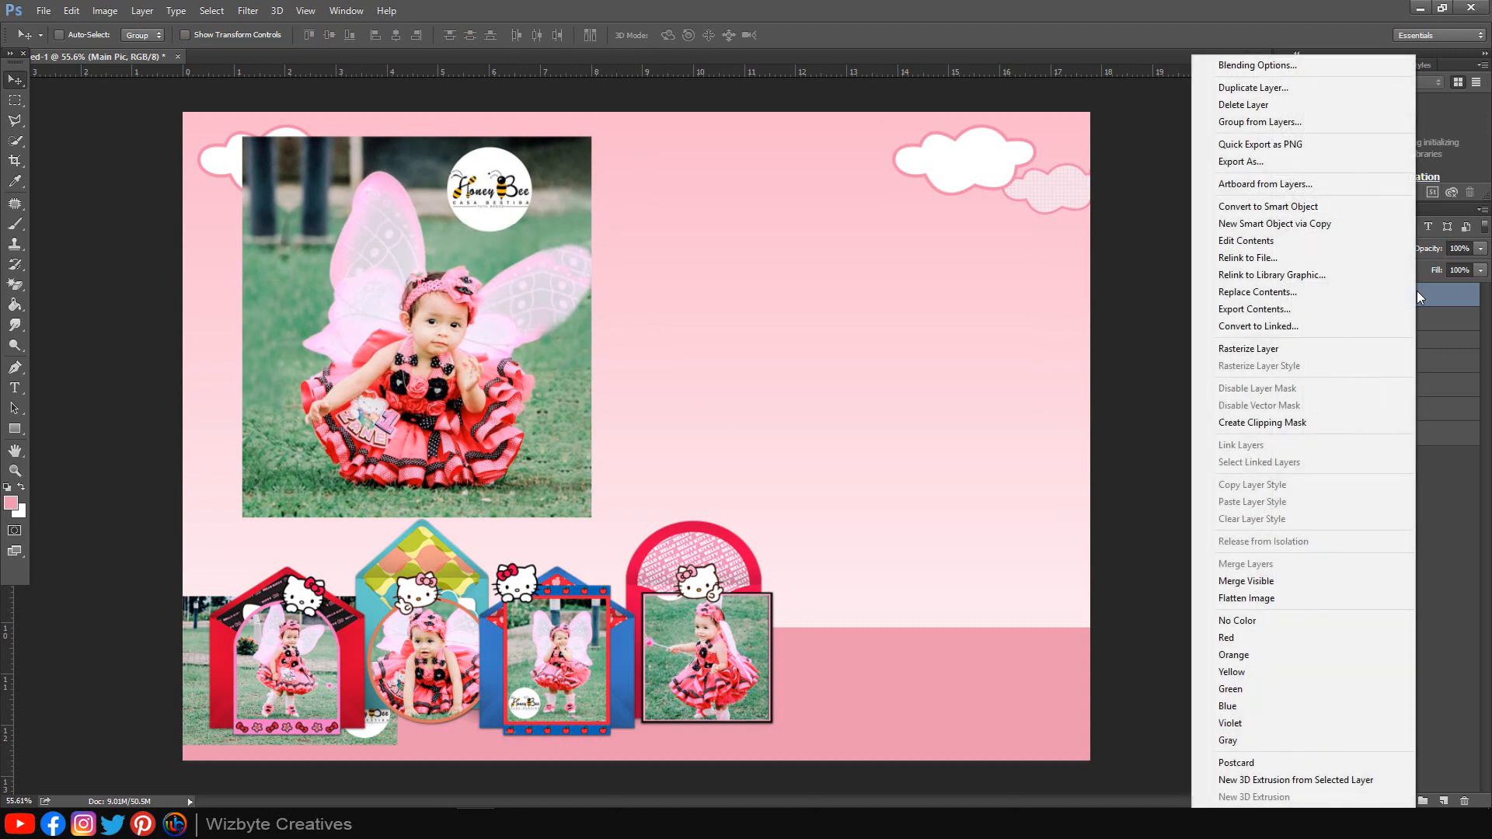
{"action": "left_click", "coordinate": [1310, 422]}
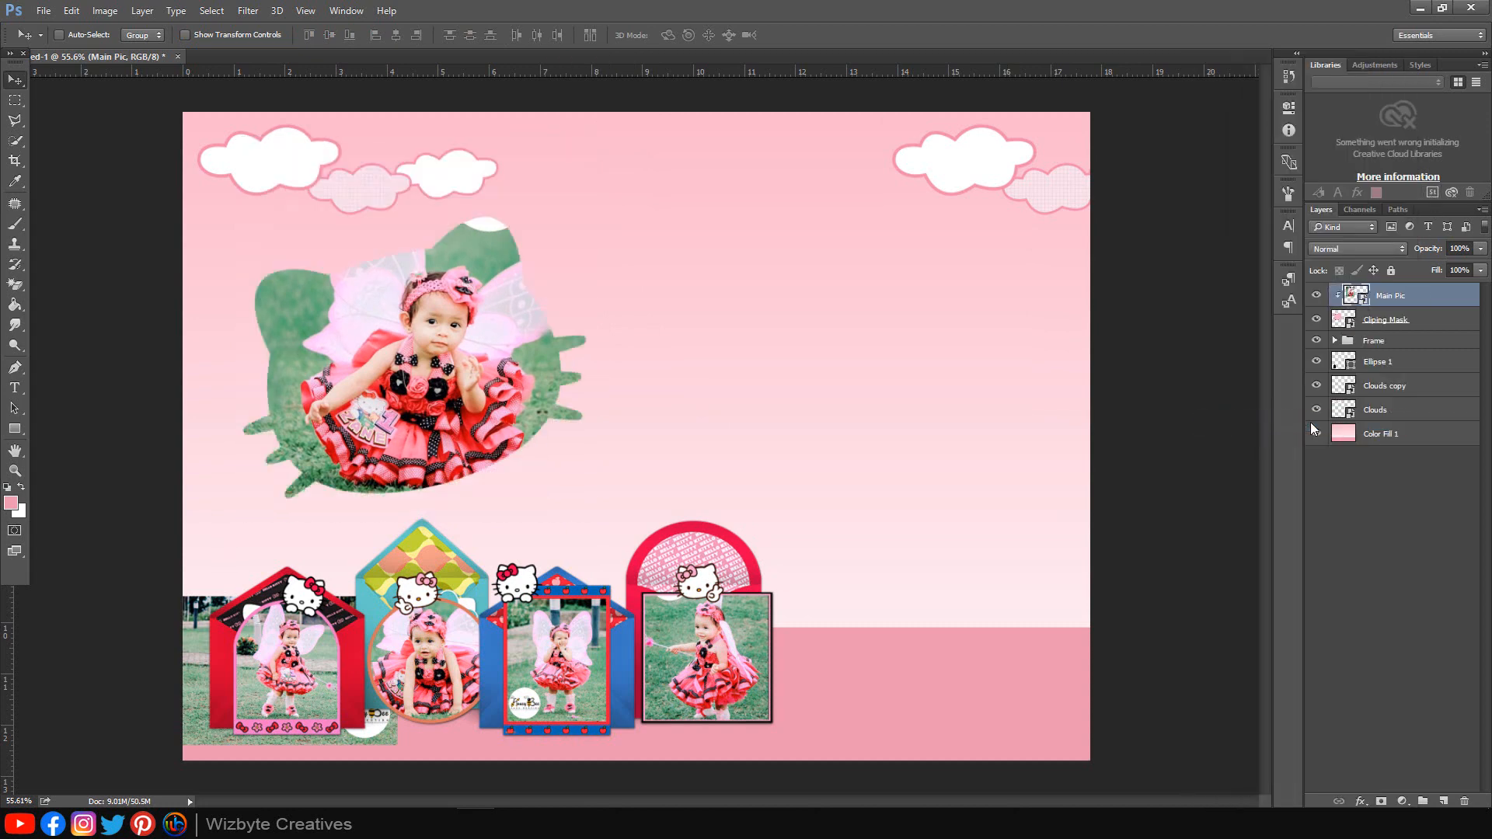
{"action": "mouse_move", "coordinate": [487, 362]}
{"action": "left_mouse_down"}
{"action": "mouse_move", "coordinate": [443, 355]}
{"action": "mouse_move", "coordinate": [474, 352]}
{"action": "left_mouse_up"}
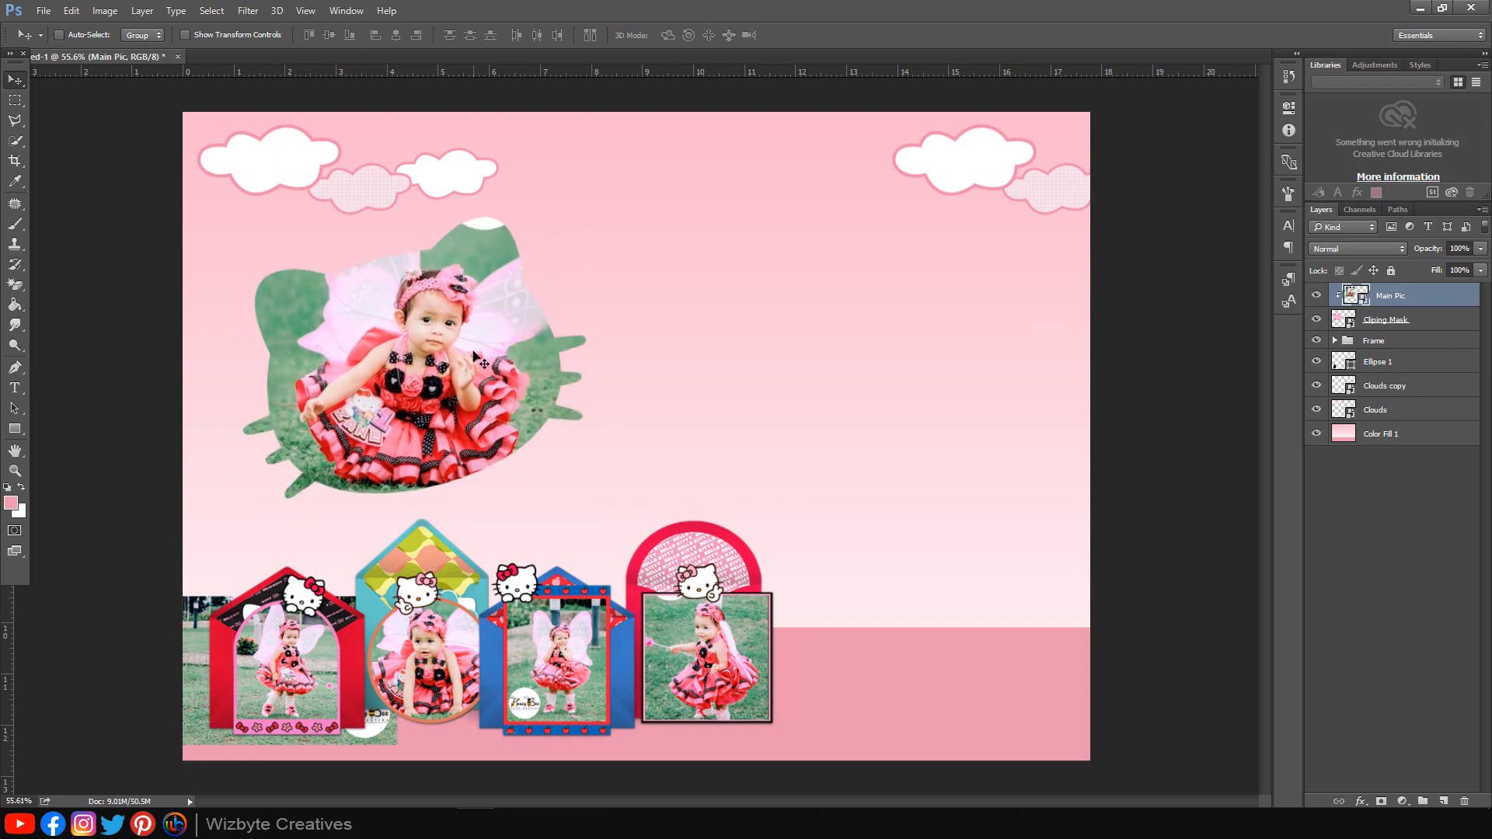
{"action": "key", "text": "ctrl+t"}
{"action": "left_click_drag", "start_coordinate": [685, 383], "coordinate": [690, 351]}
{"action": "left_click_drag", "start_coordinate": [525, 376], "coordinate": [495, 385]}
{"action": "left_click_drag", "start_coordinate": [577, 505], "coordinate": [624, 517]}
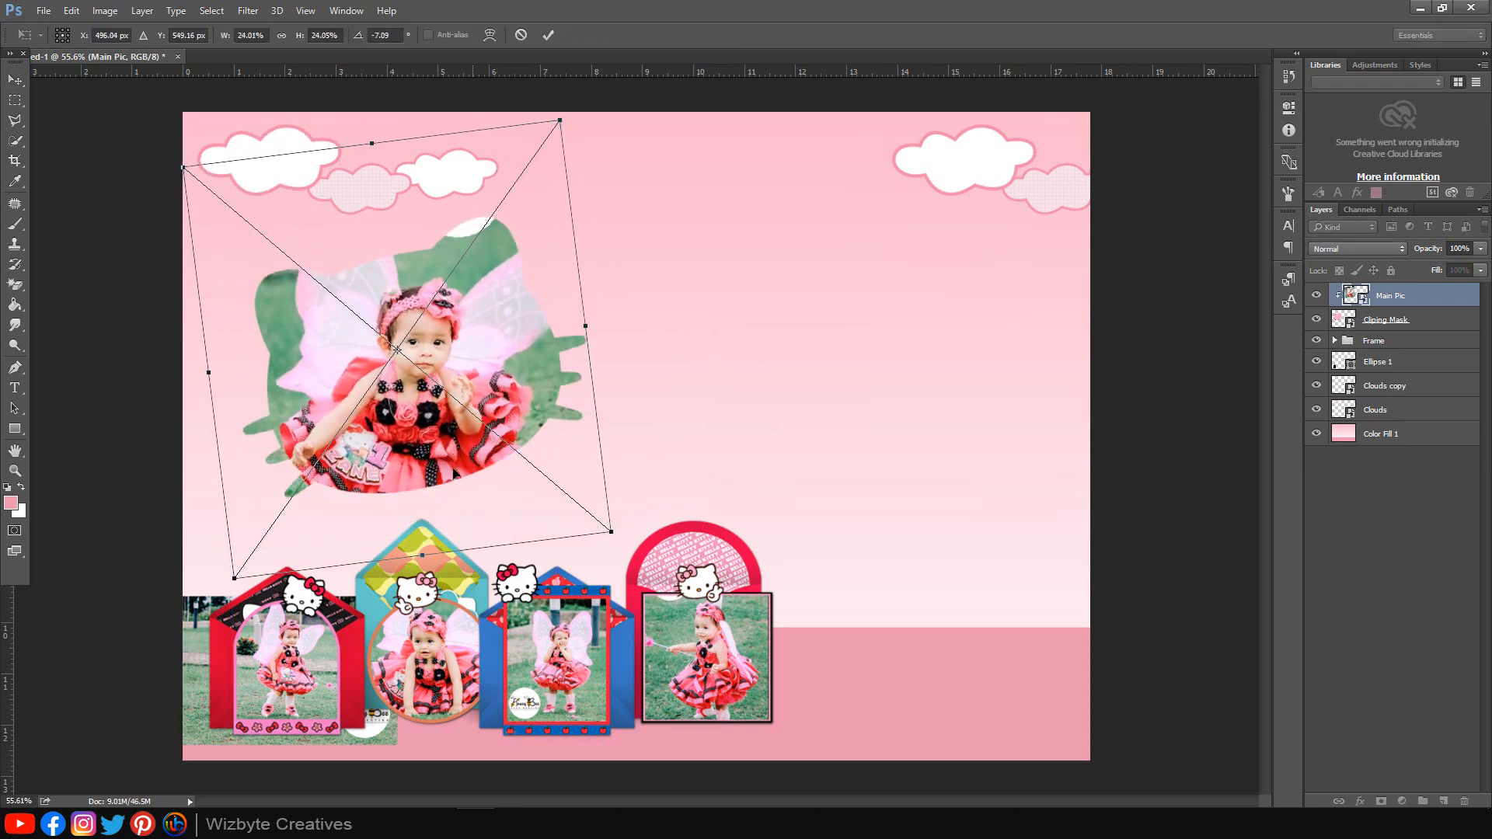
{"action": "left_click_drag", "start_coordinate": [455, 471], "coordinate": [444, 451]}
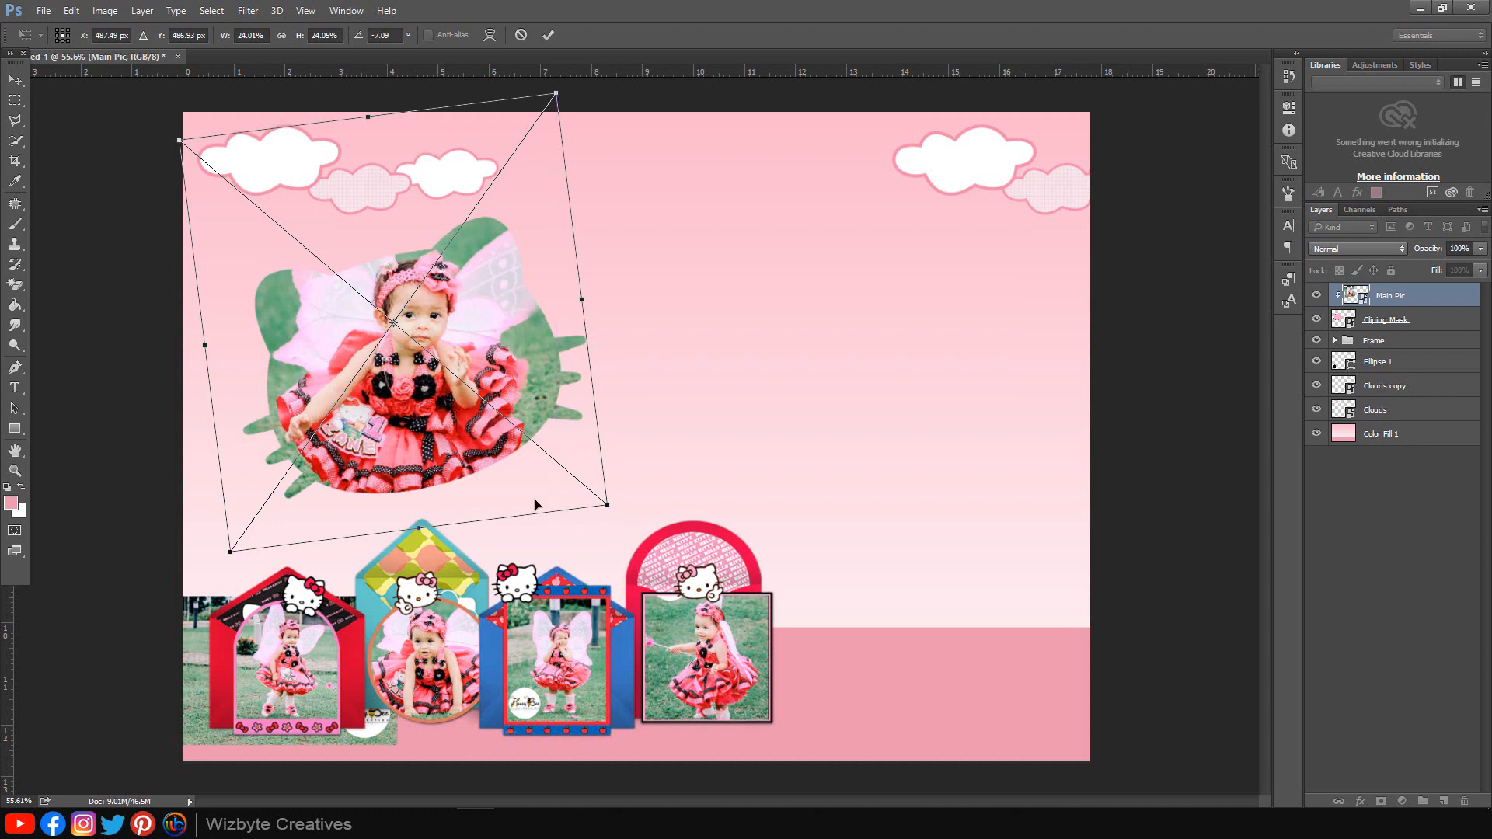
{"action": "left_click_drag", "start_coordinate": [631, 505], "coordinate": [618, 504]}
{"action": "left_click_drag", "start_coordinate": [556, 419], "coordinate": [549, 412]}
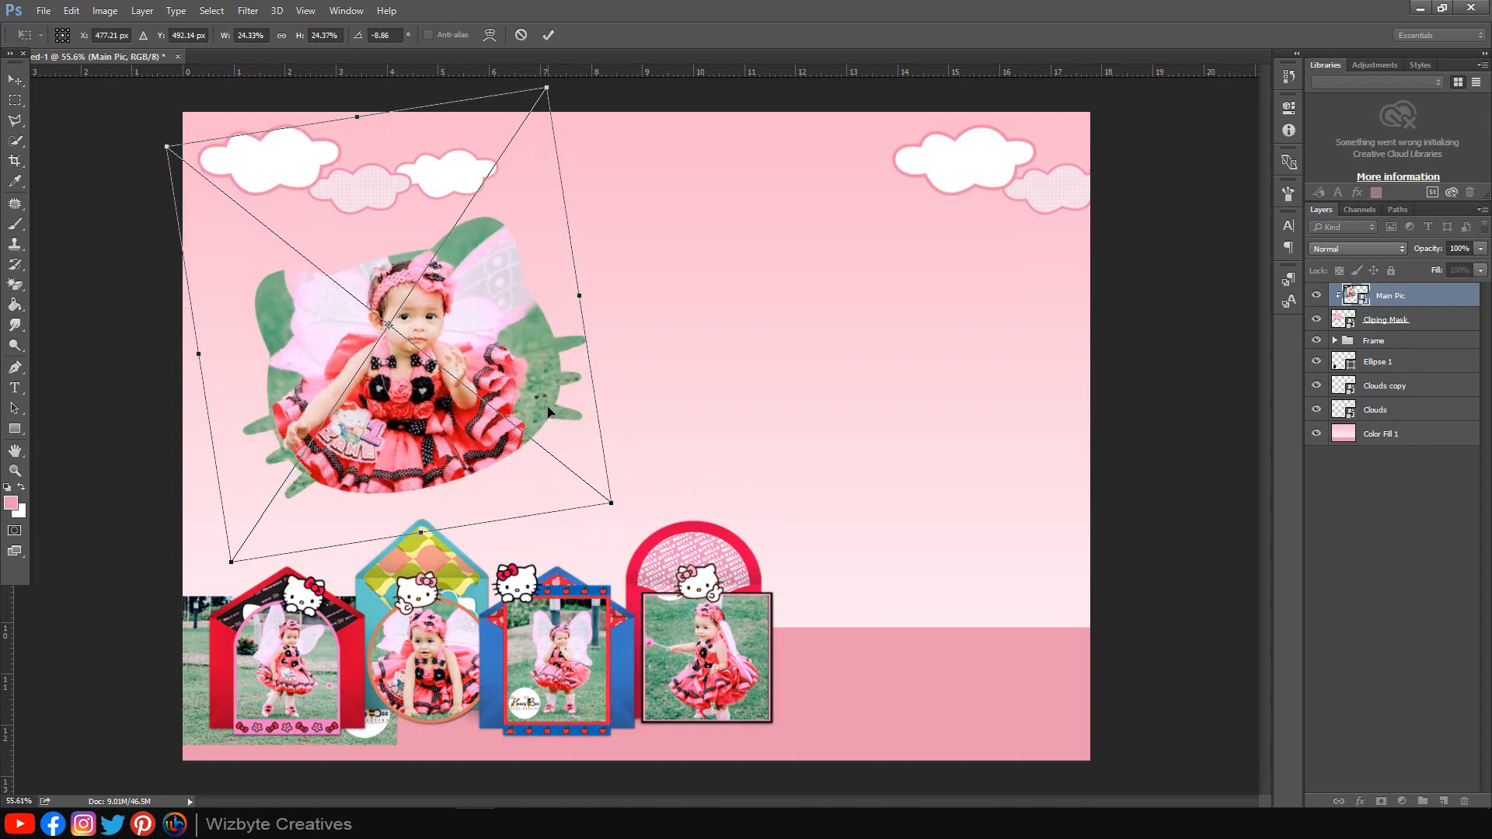
{"action": "left_click", "coordinate": [548, 37]}
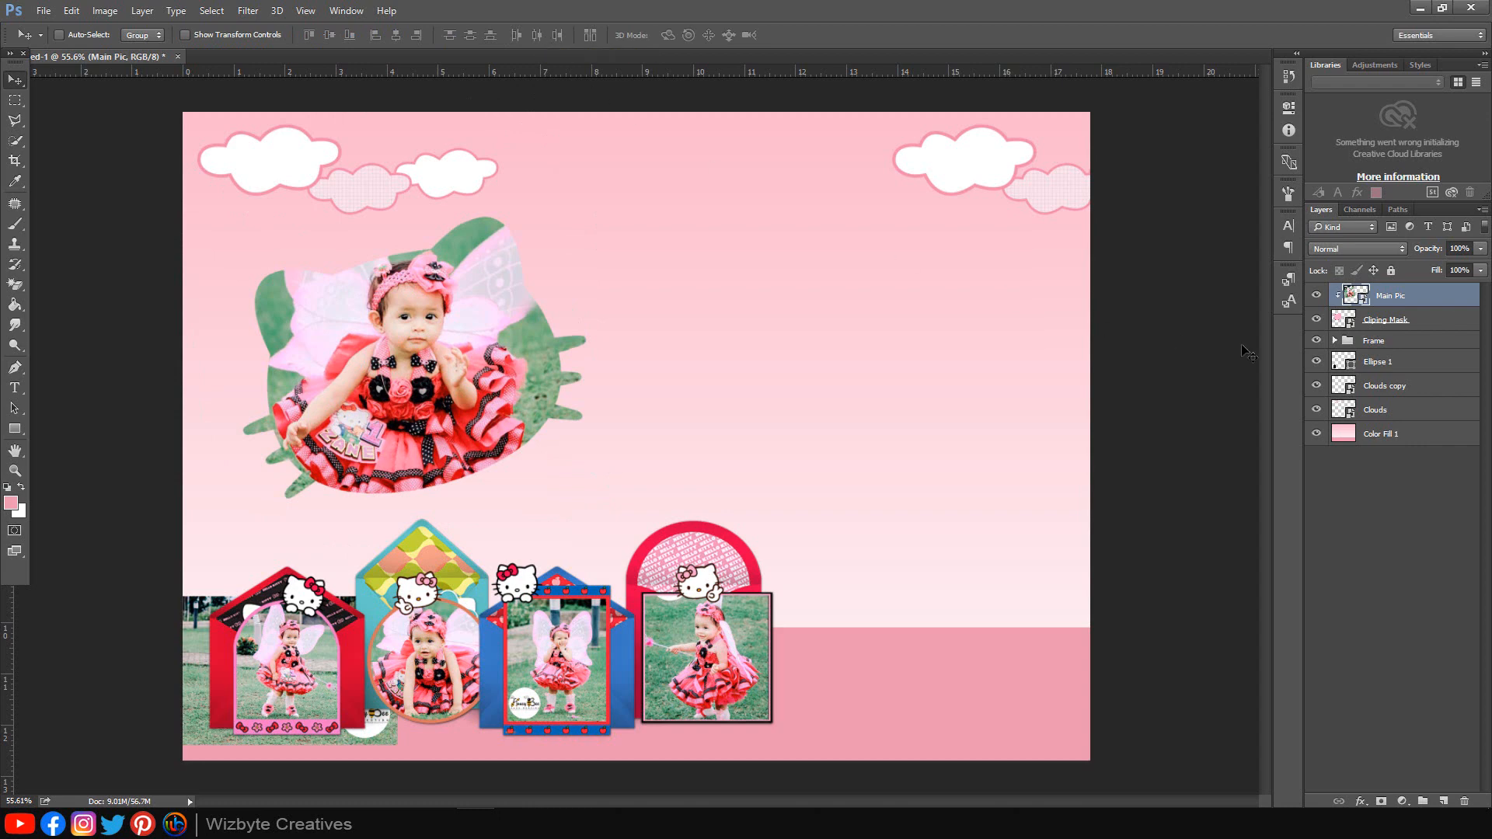
Step: Give the Cliping Mask head shape a dark red drop shadow
{"action": "double_click", "coordinate": [1438, 323]}
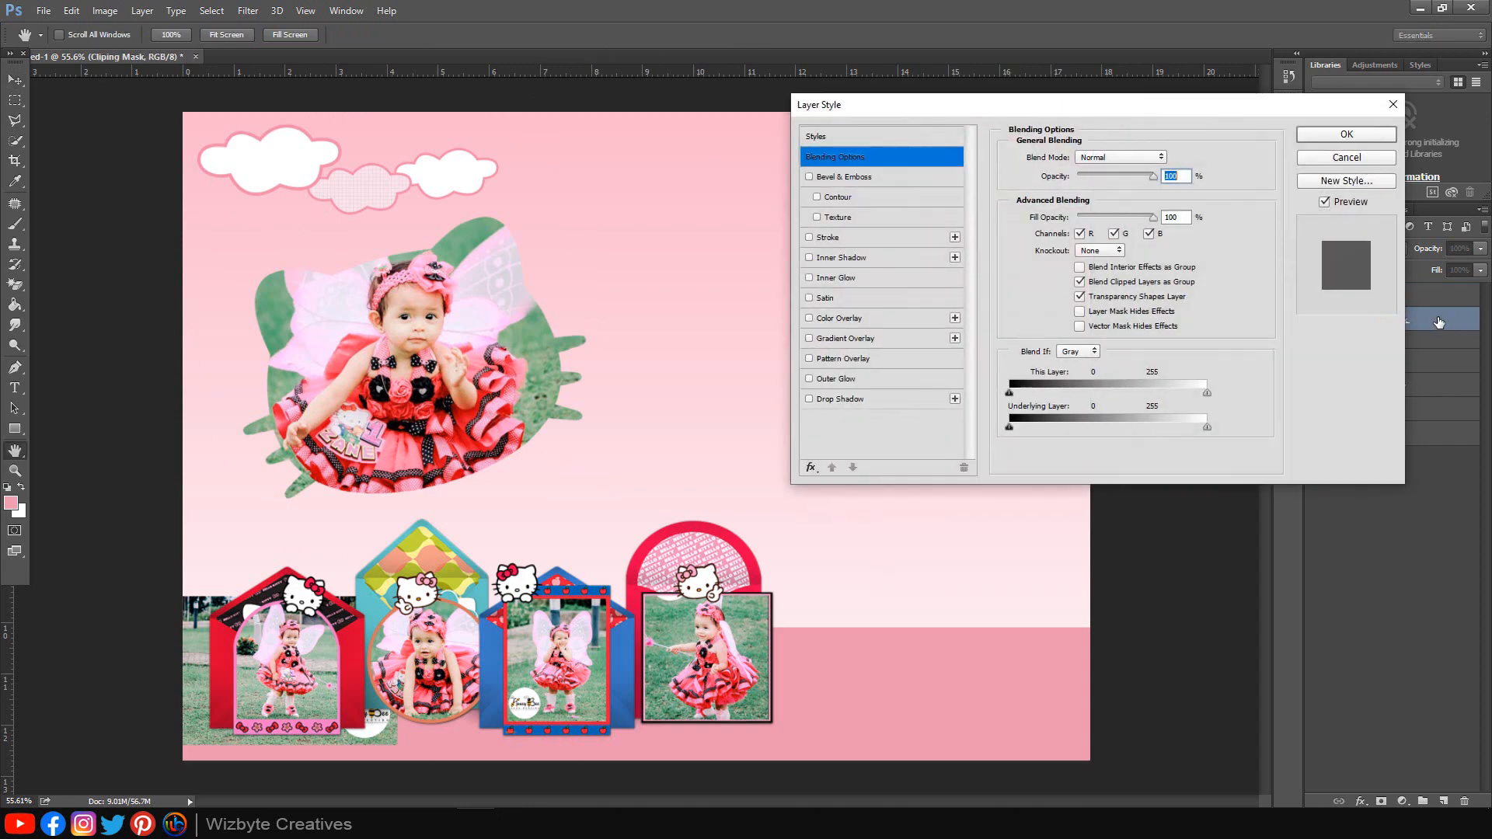
{"action": "left_click", "coordinate": [853, 400]}
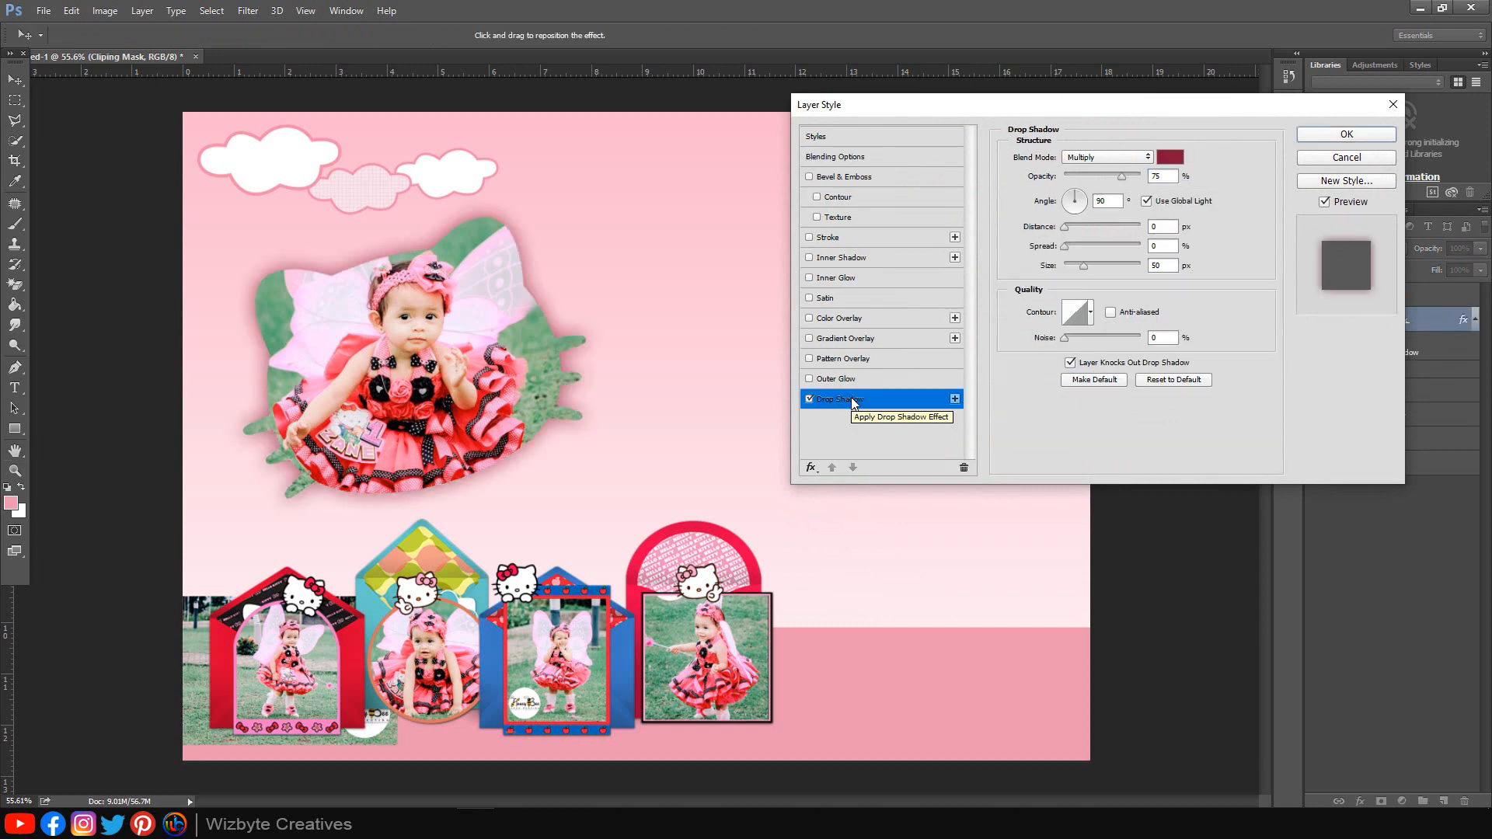
{"action": "left_click", "coordinate": [1170, 158]}
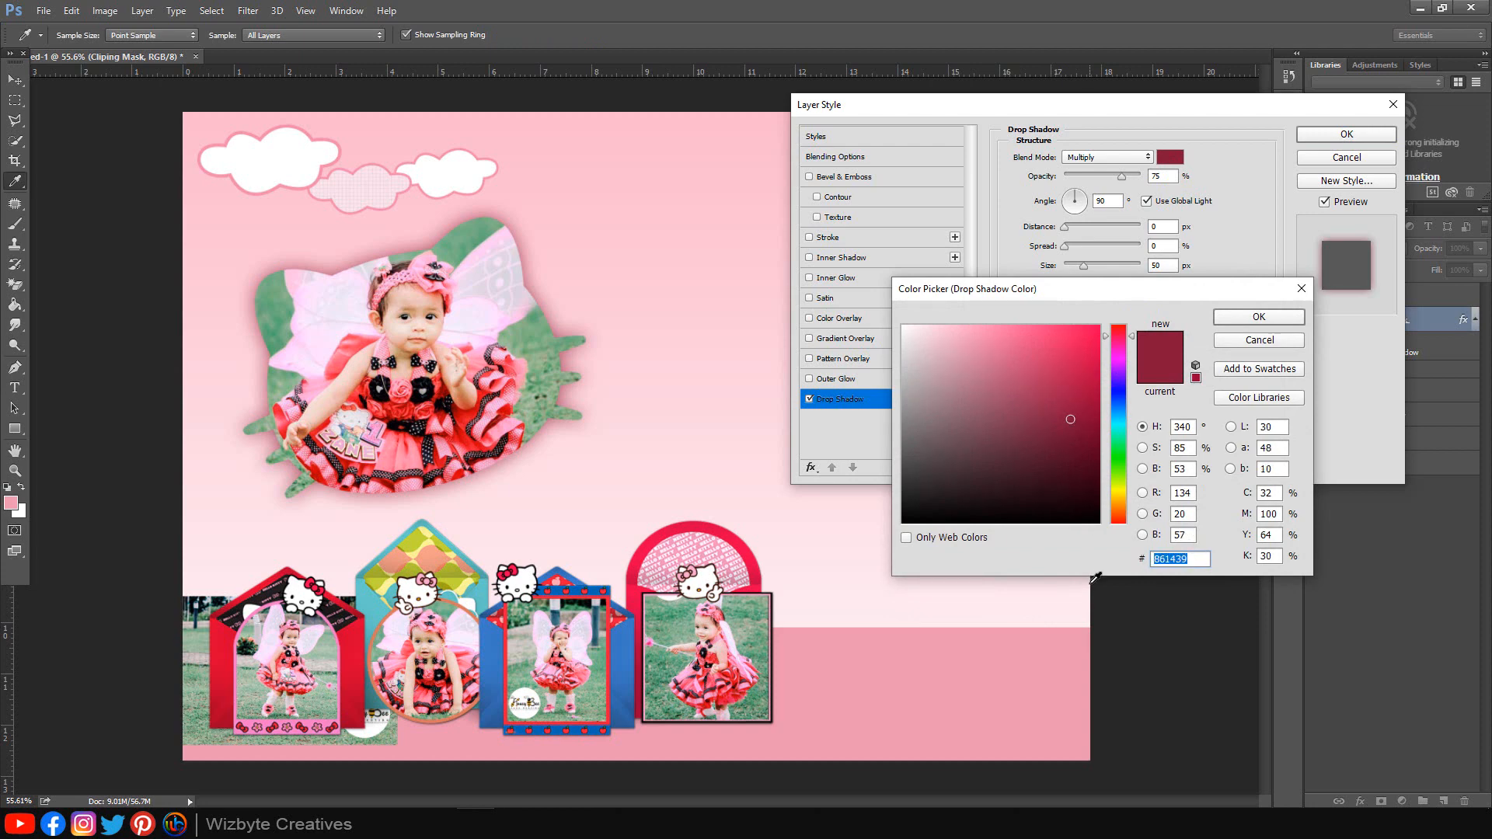
{"action": "left_click", "coordinate": [1258, 317]}
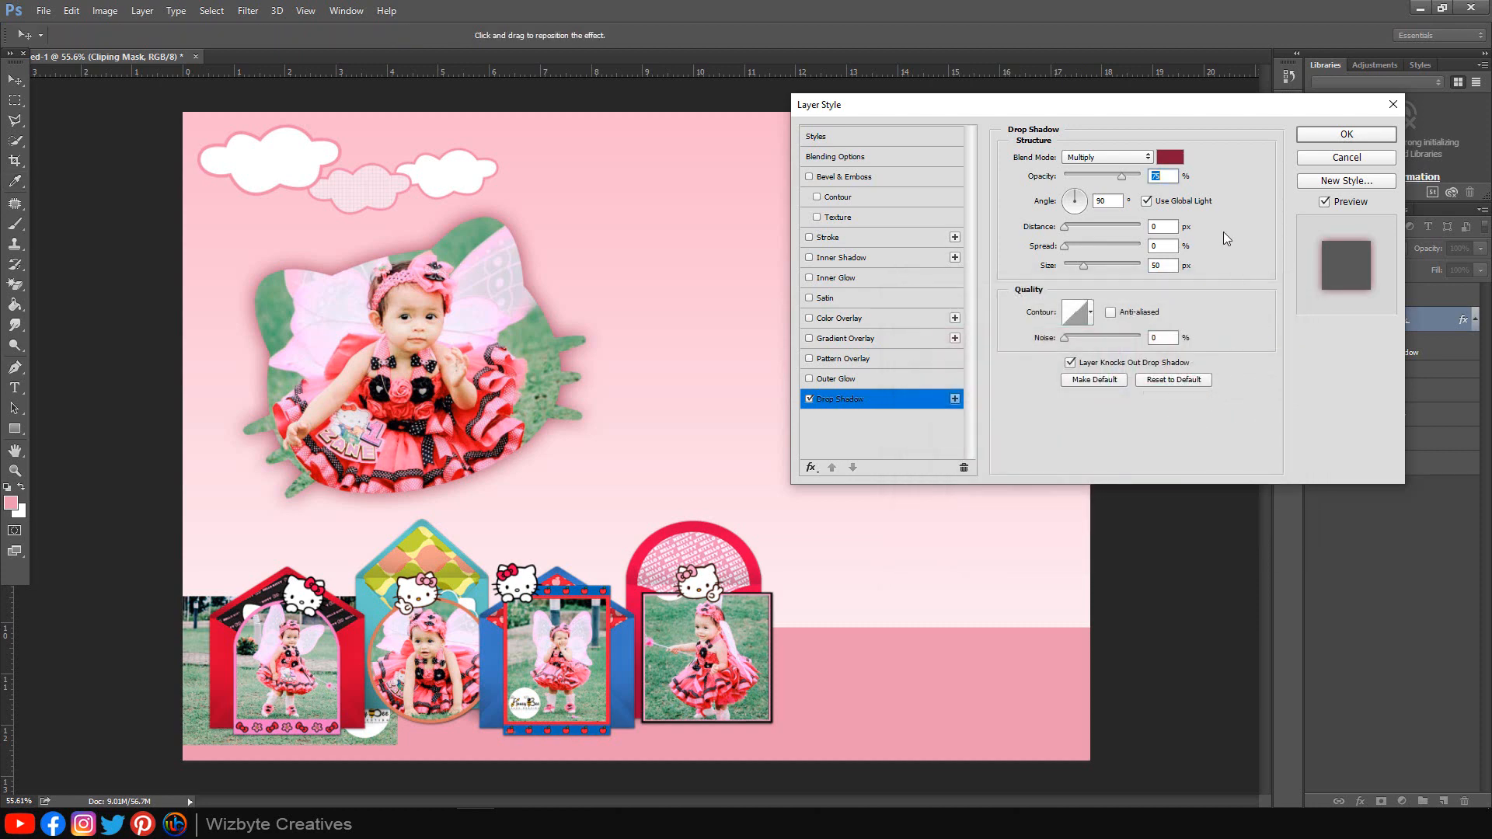
Step: Add a 10 px inside stroke in light pink fdc7d8 and apply the effects
{"action": "left_click", "coordinate": [868, 239]}
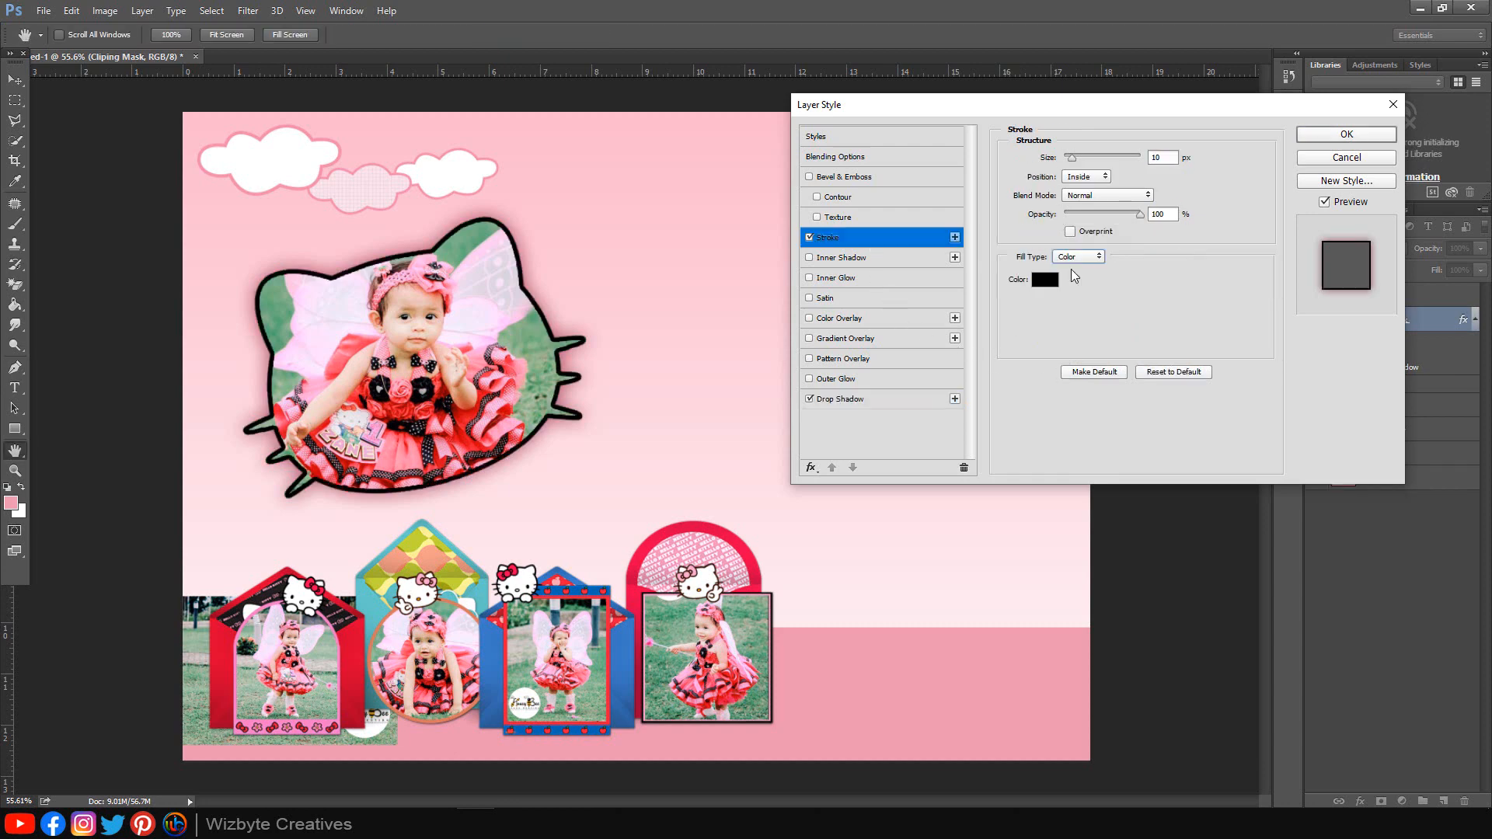
{"action": "left_click", "coordinate": [1044, 280]}
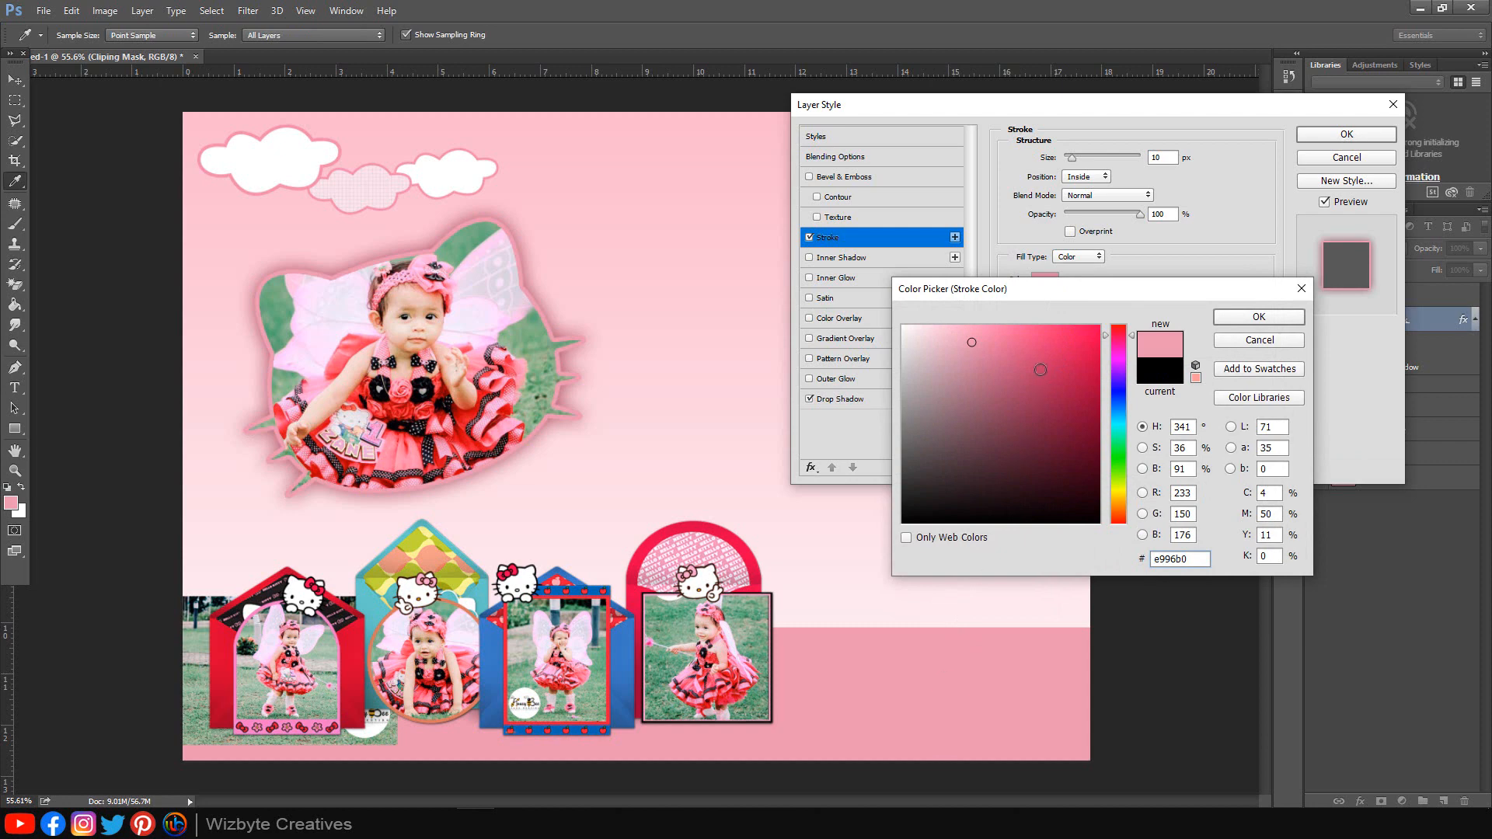
{"action": "left_click", "coordinate": [945, 330]}
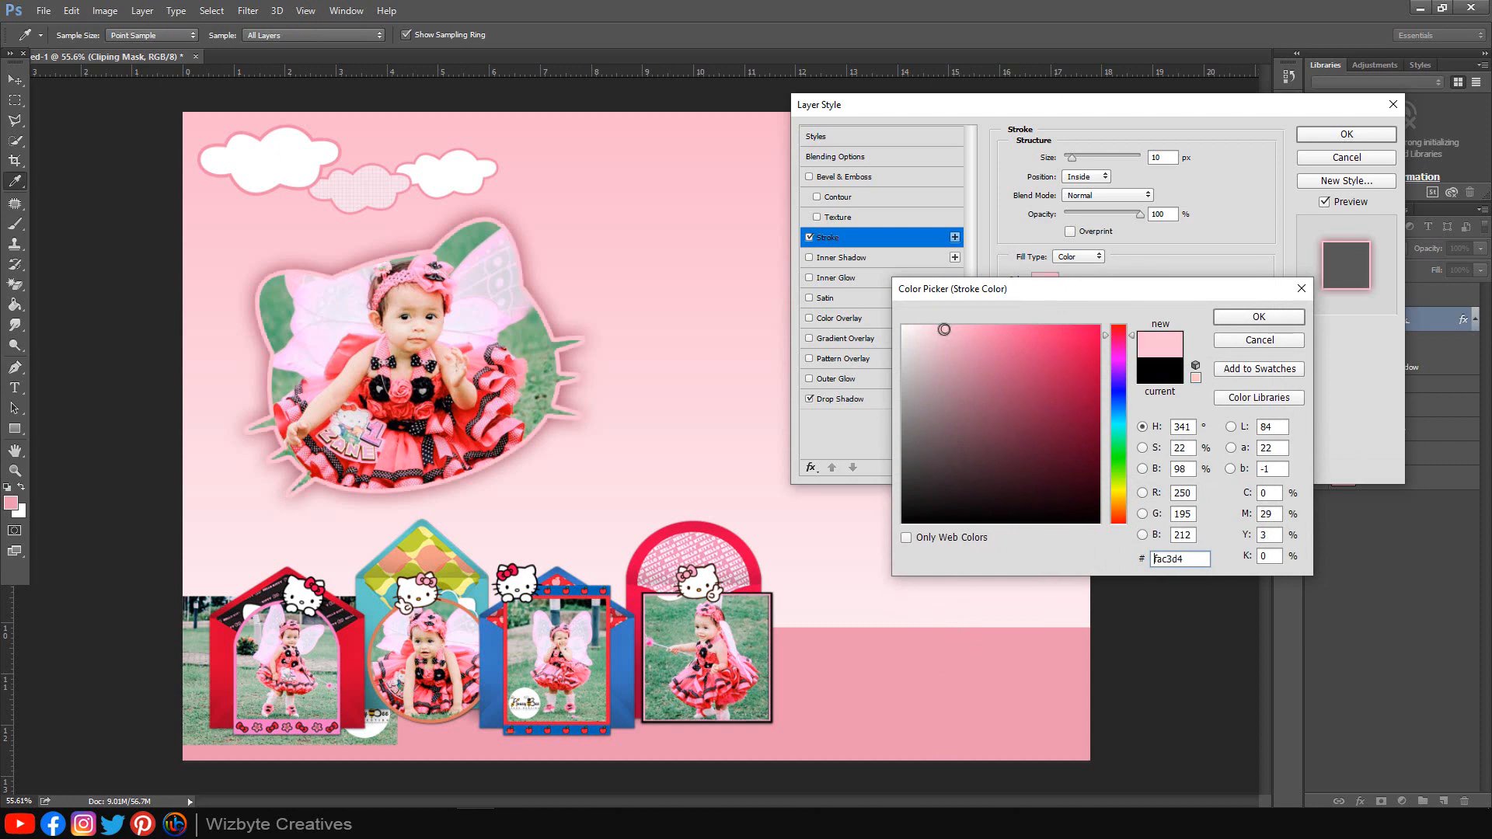
{"action": "left_click", "coordinate": [943, 326]}
{"action": "left_click_drag", "start_coordinate": [1197, 558], "coordinate": [1049, 555]}
{"action": "left_click", "coordinate": [1226, 318]}
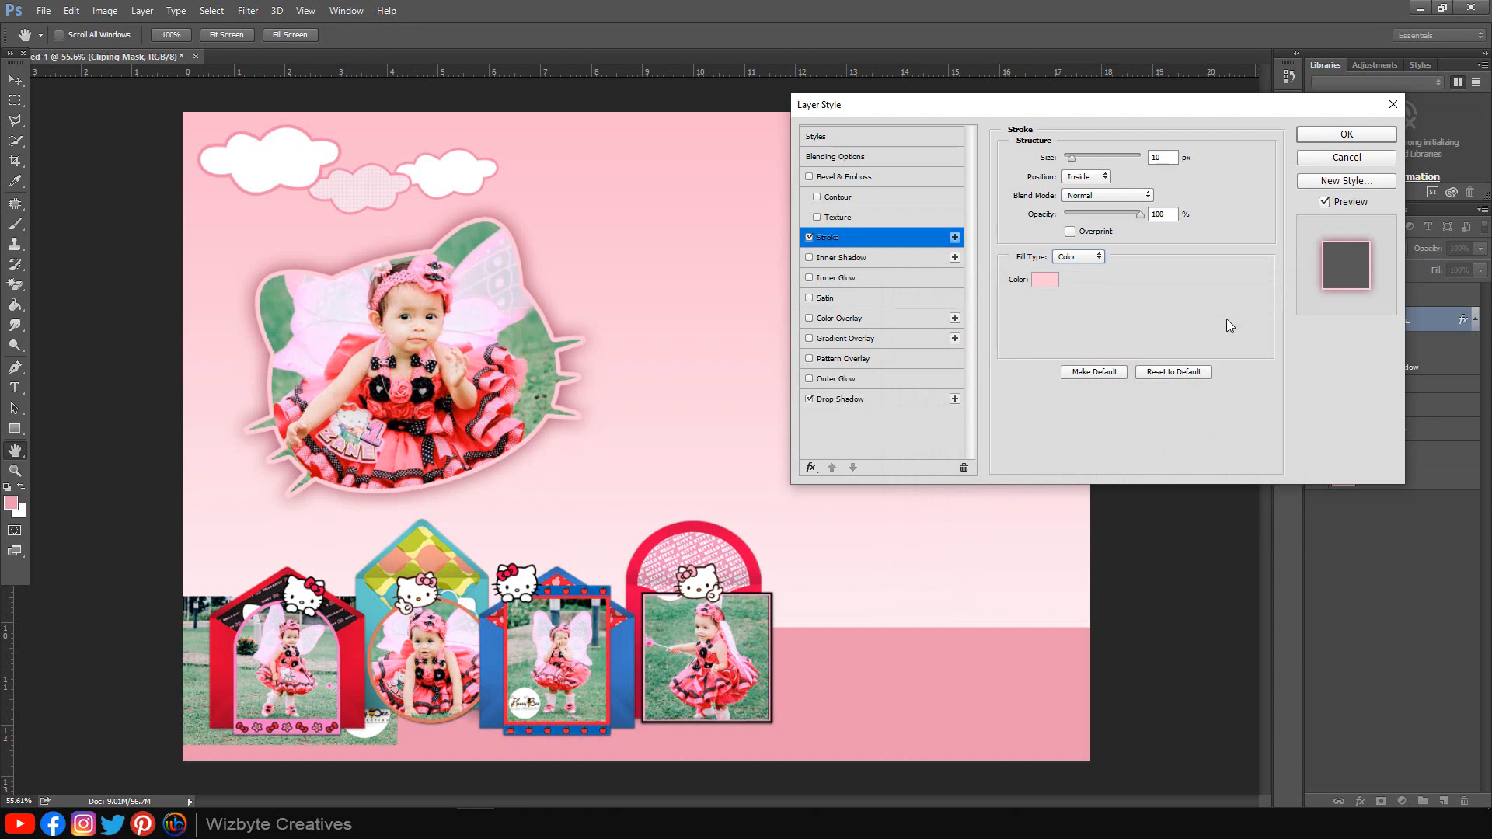
{"action": "left_click", "coordinate": [1344, 135]}
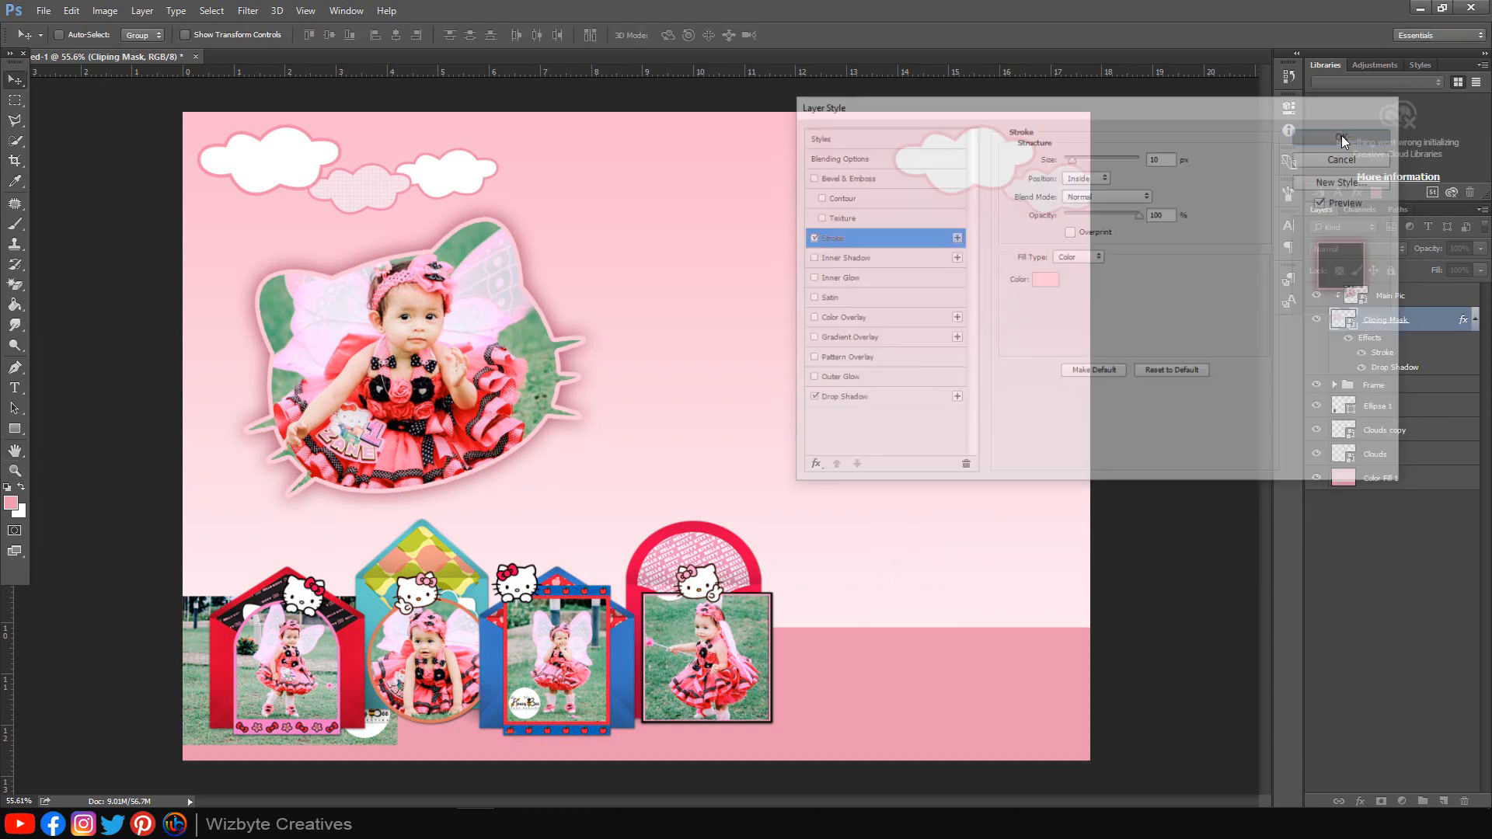
{"action": "left_click", "coordinate": [1474, 323]}
Step: Set the Horizontal Type tool to Madelican Regular at 32 pt
{"action": "left_click", "coordinate": [1391, 295]}
{"action": "left_click", "coordinate": [15, 386]}
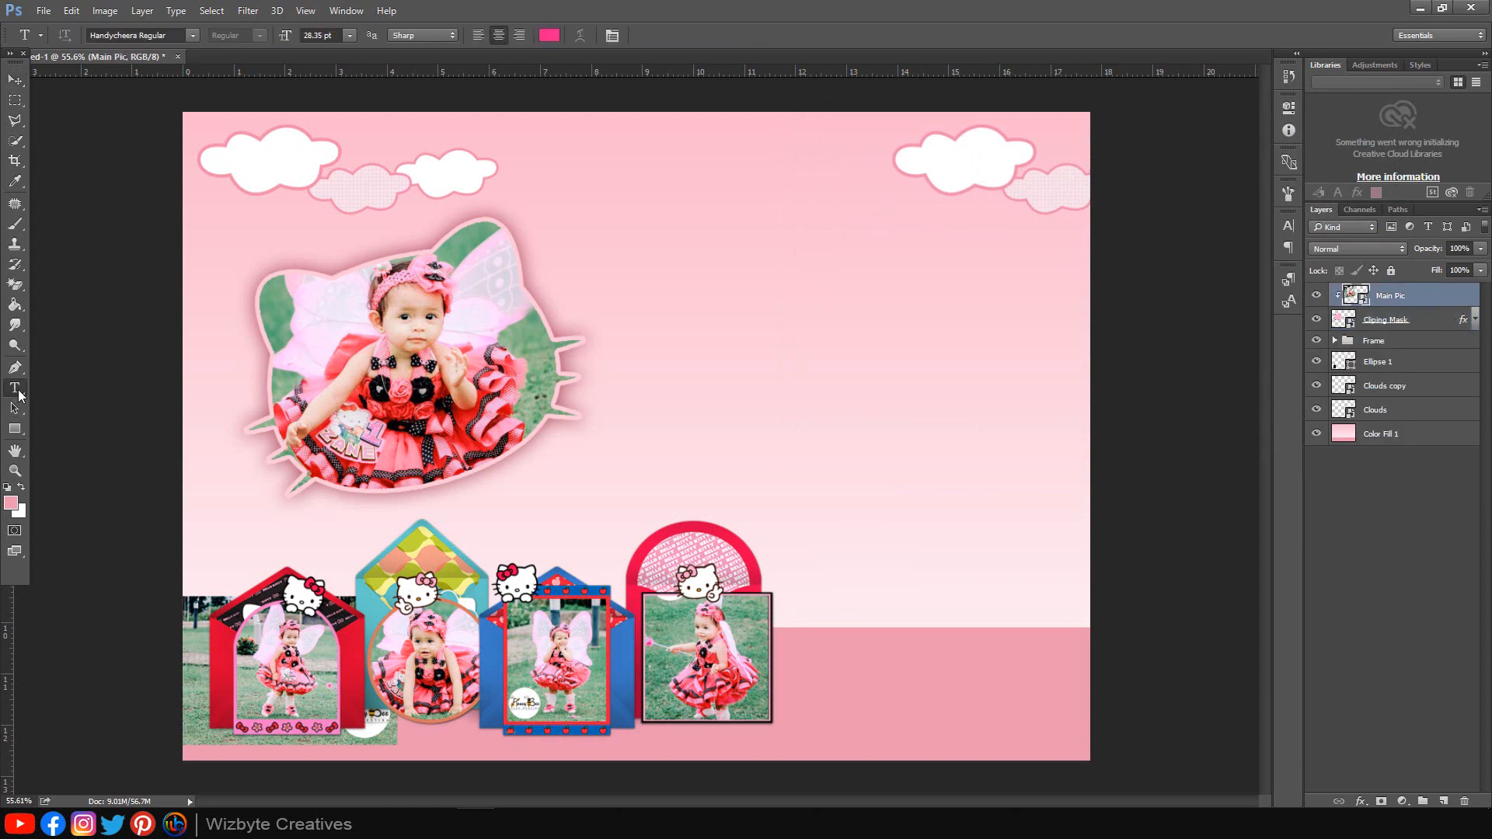
{"action": "right_click", "coordinate": [20, 394]}
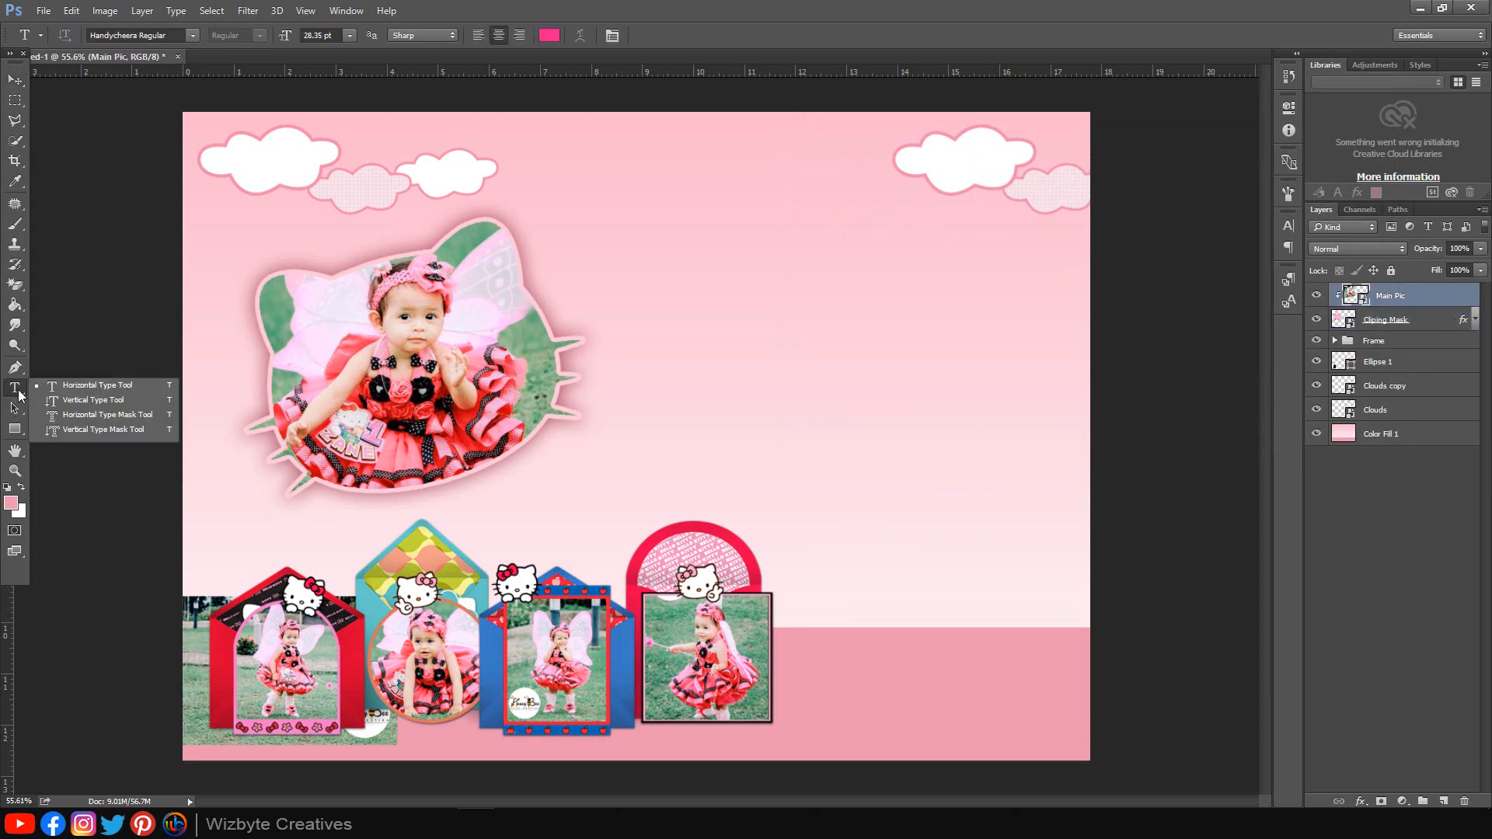
{"action": "left_click", "coordinate": [65, 389]}
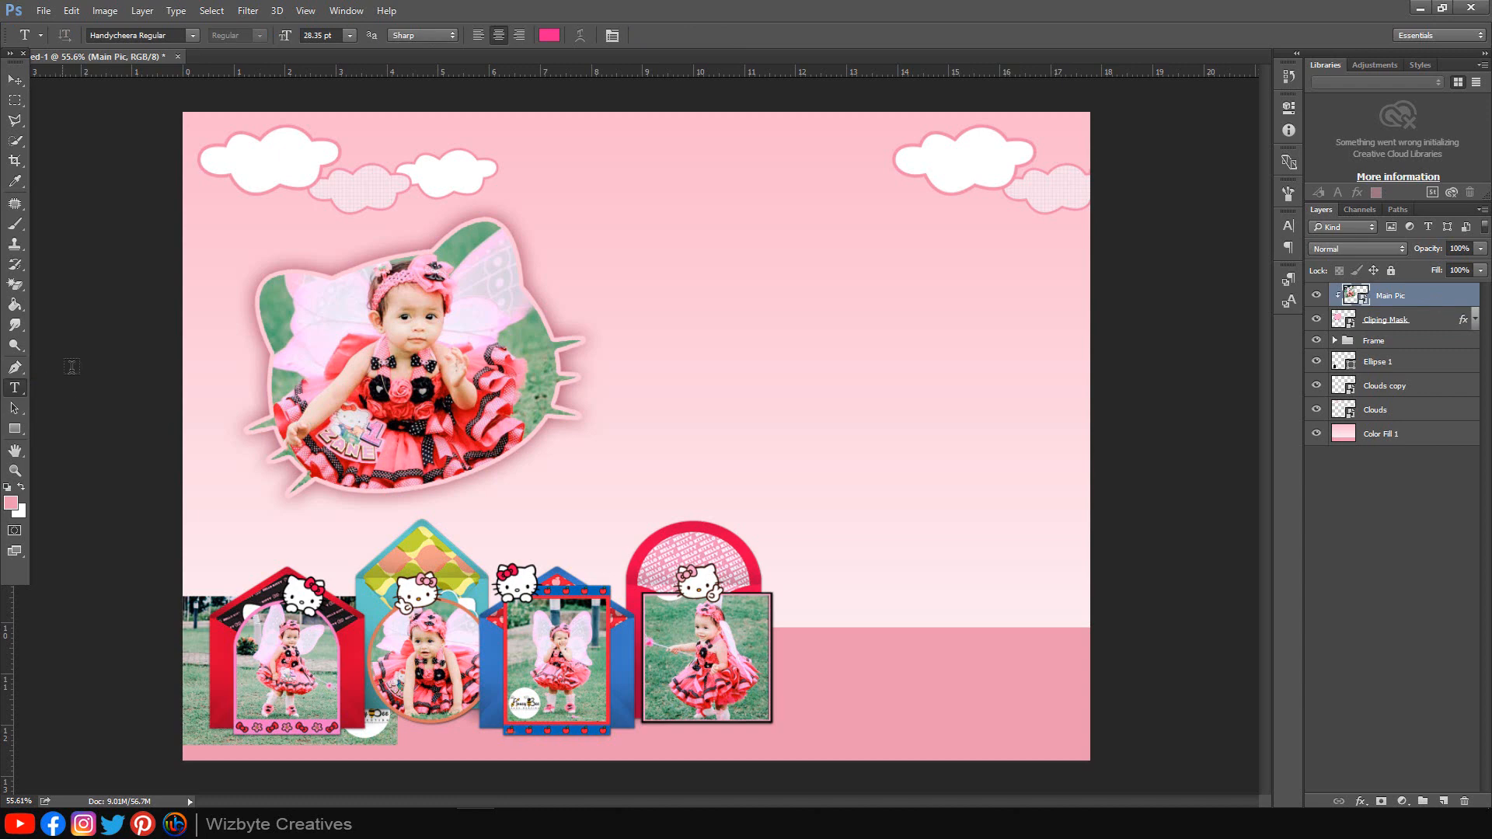
{"action": "left_click", "coordinate": [192, 36]}
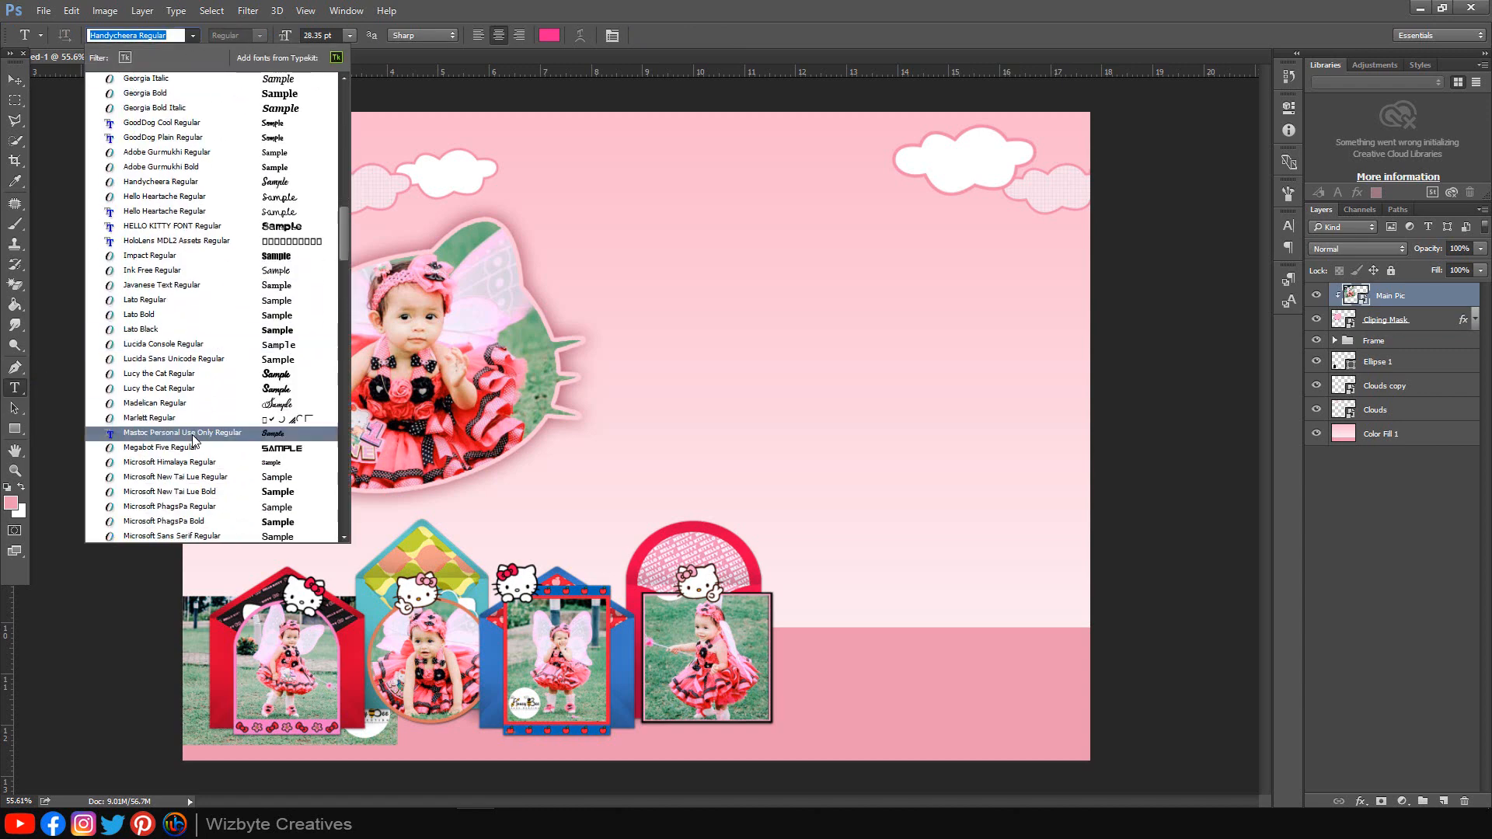
{"action": "scroll", "coordinate": [192, 439], "scroll_direction": "down", "scroll_amount": 3}
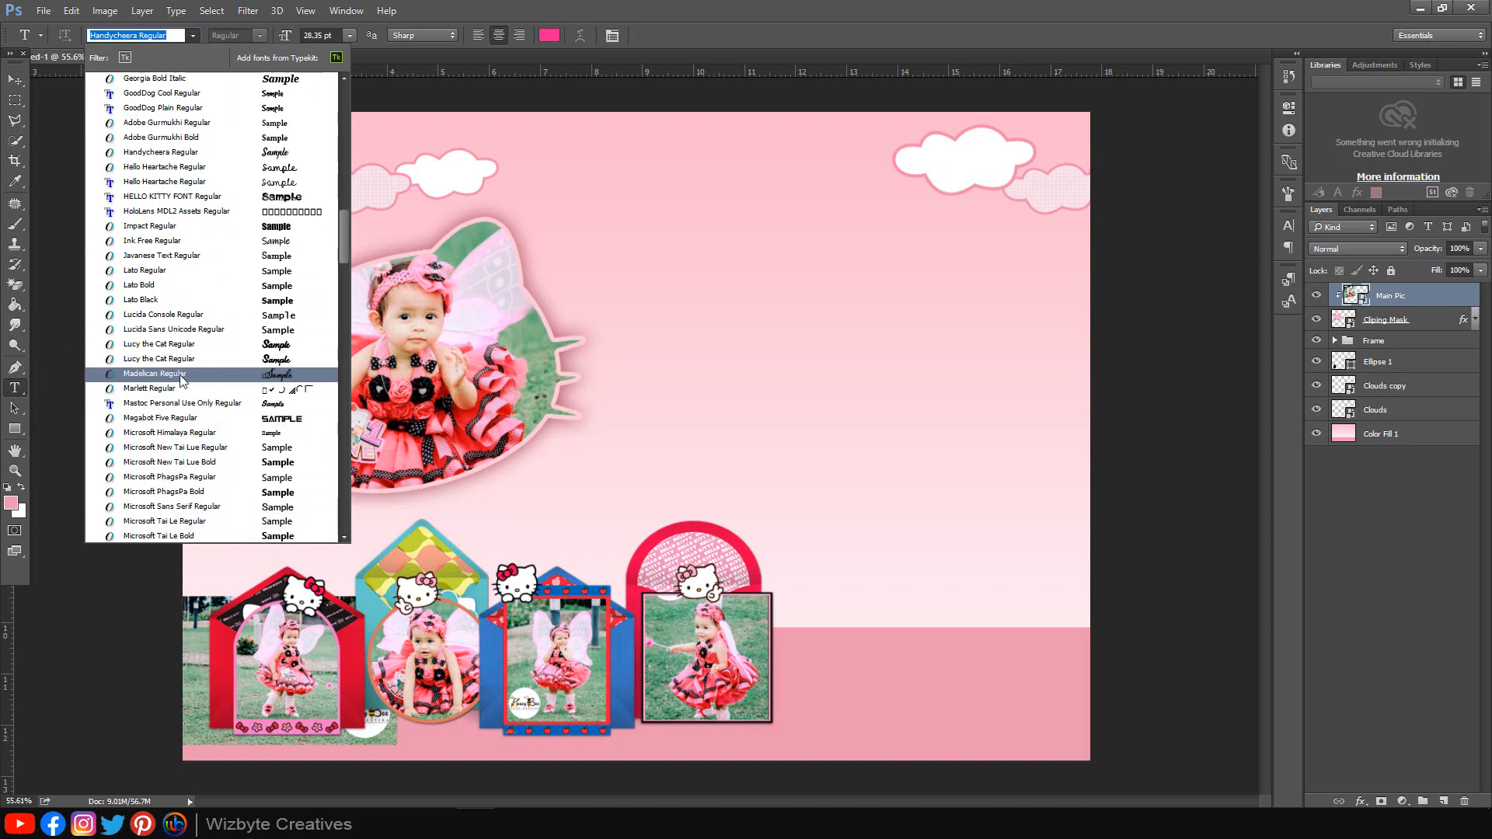
{"action": "left_click", "coordinate": [155, 374]}
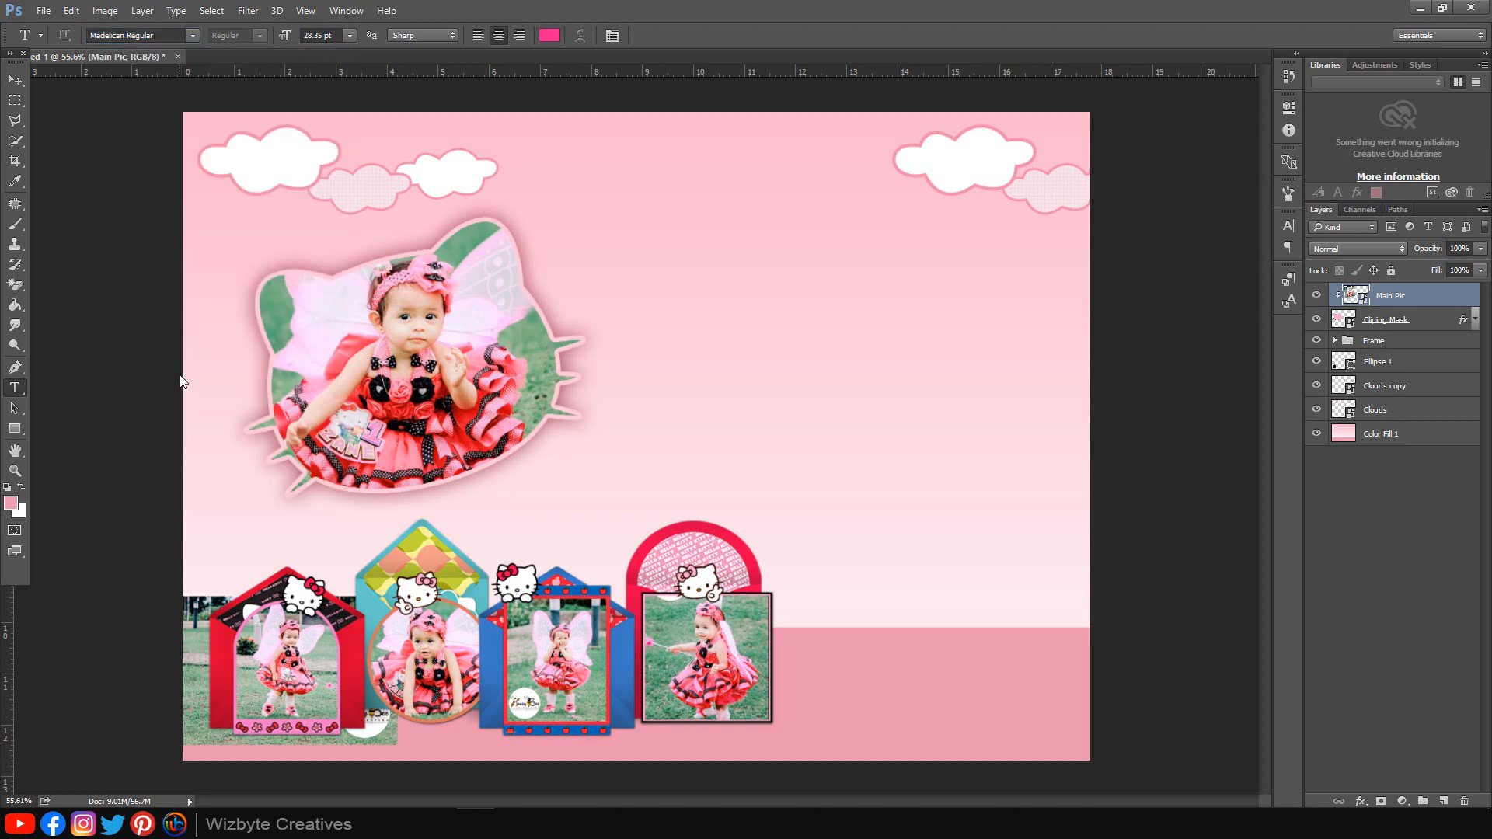
{"action": "left_click_drag", "start_coordinate": [335, 36], "coordinate": [248, 41]}
{"action": "type", "text": "32"}
Step: Type 'My First Birthday' at the card's top right and scale it to about 86%
{"action": "left_click", "coordinate": [775, 246]}
{"action": "type", "text": "My"}
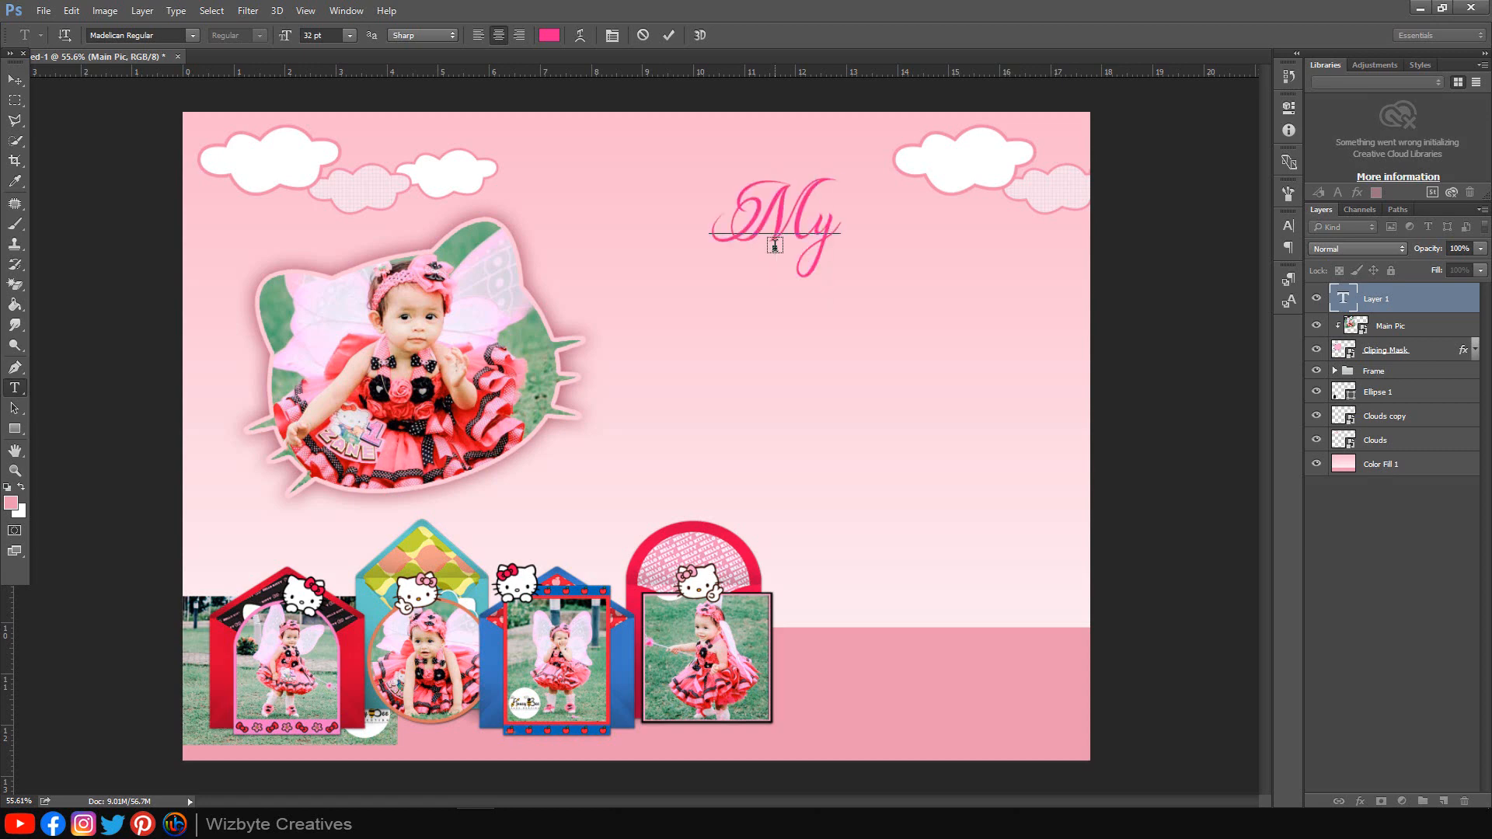
{"action": "type", "text": " First Birthday"}
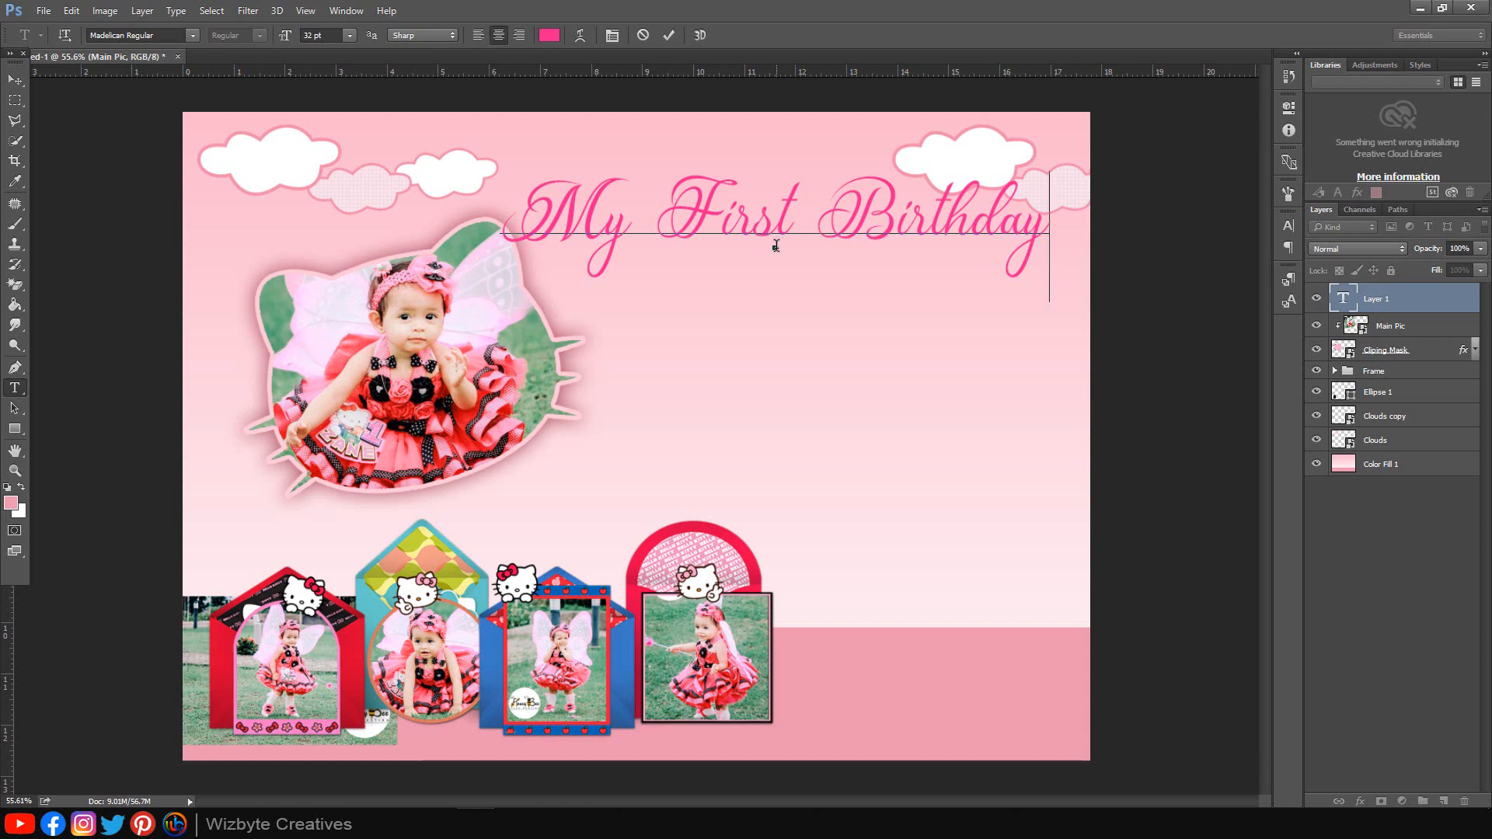
{"action": "left_click", "coordinate": [14, 81]}
{"action": "left_click_drag", "start_coordinate": [841, 227], "coordinate": [868, 241]}
{"action": "key", "text": "ctrl+t"}
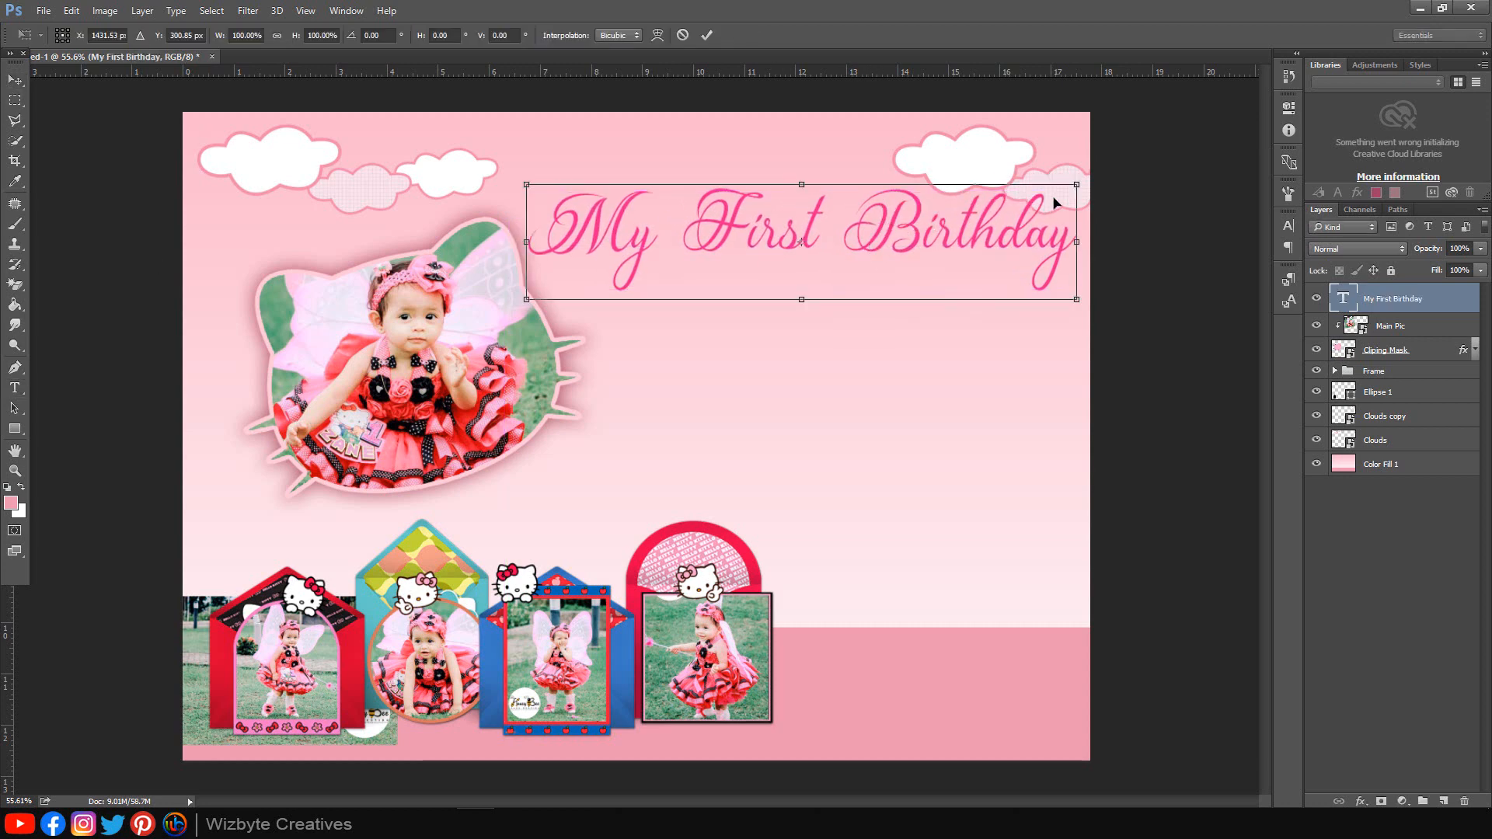
{"action": "left_click_drag", "start_coordinate": [1076, 190], "coordinate": [1038, 195]}
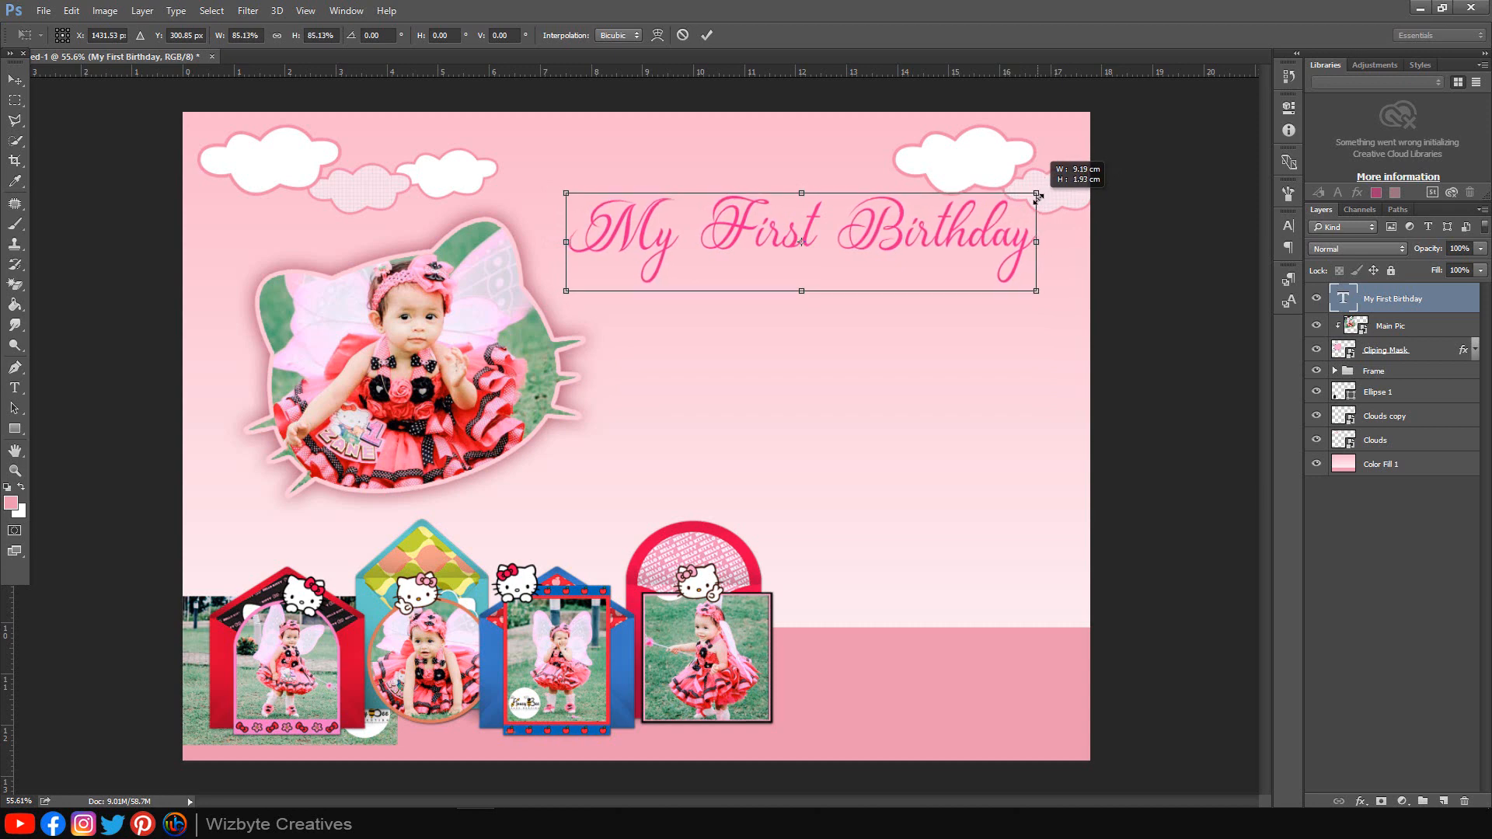
{"action": "left_click_drag", "start_coordinate": [961, 250], "coordinate": [957, 255]}
{"action": "left_click", "coordinate": [709, 37]}
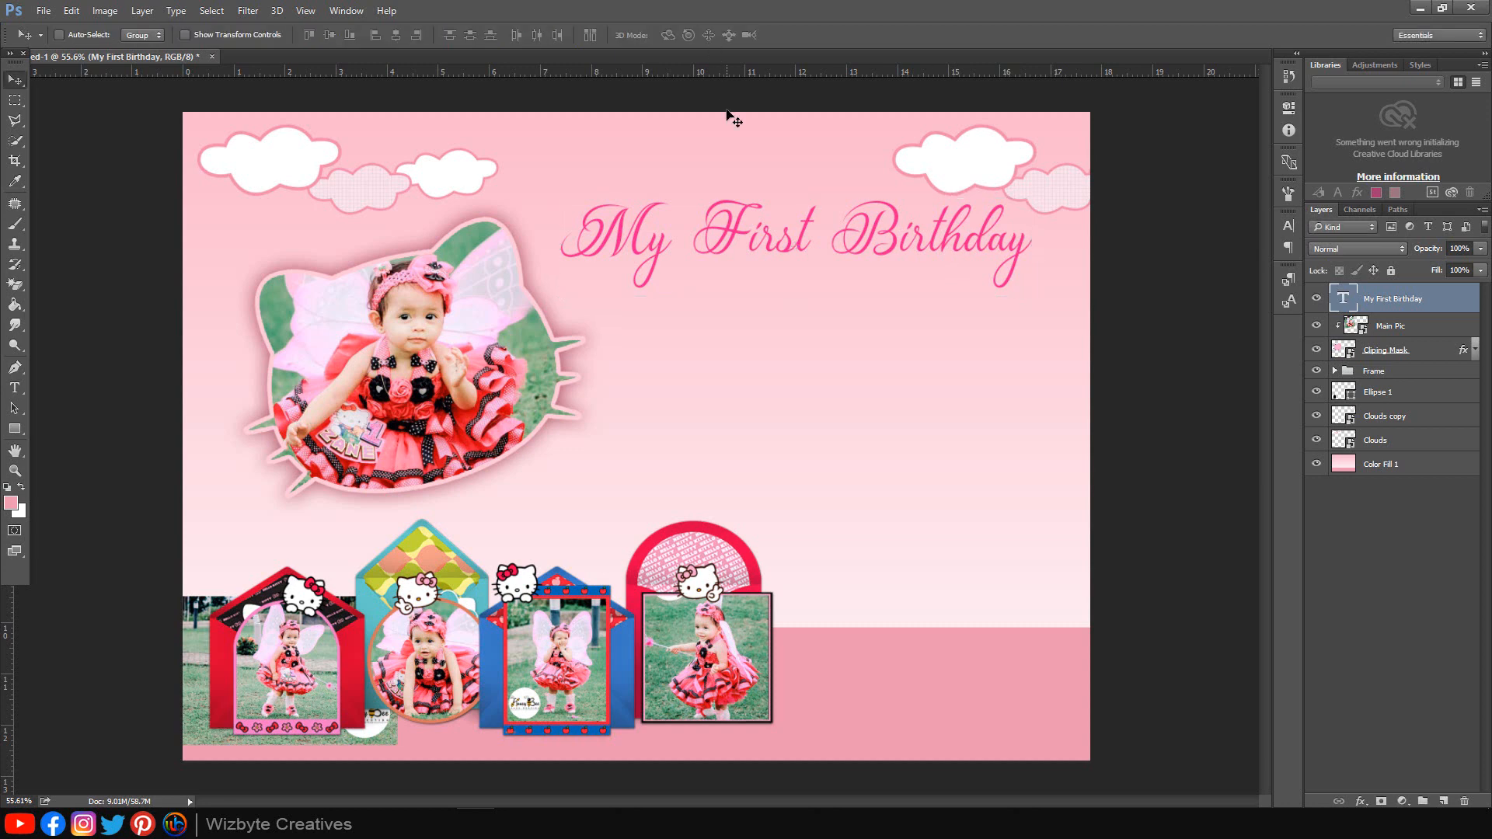
Step: Give the title a dark red drop shadow with distance 9, size 7 and 100% opacity
{"action": "left_click", "coordinate": [1361, 801]}
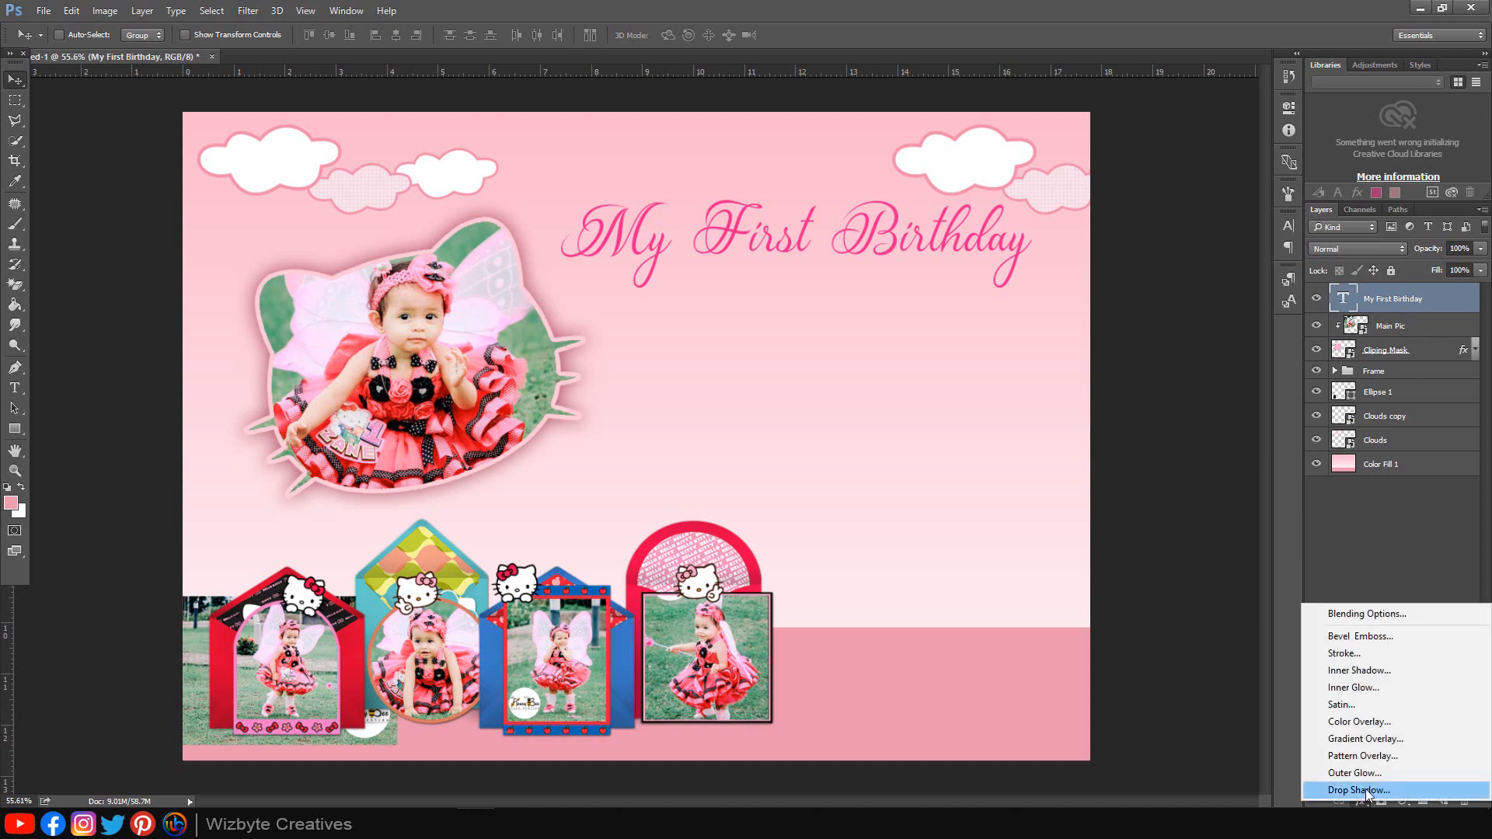
{"action": "left_click", "coordinate": [1358, 789]}
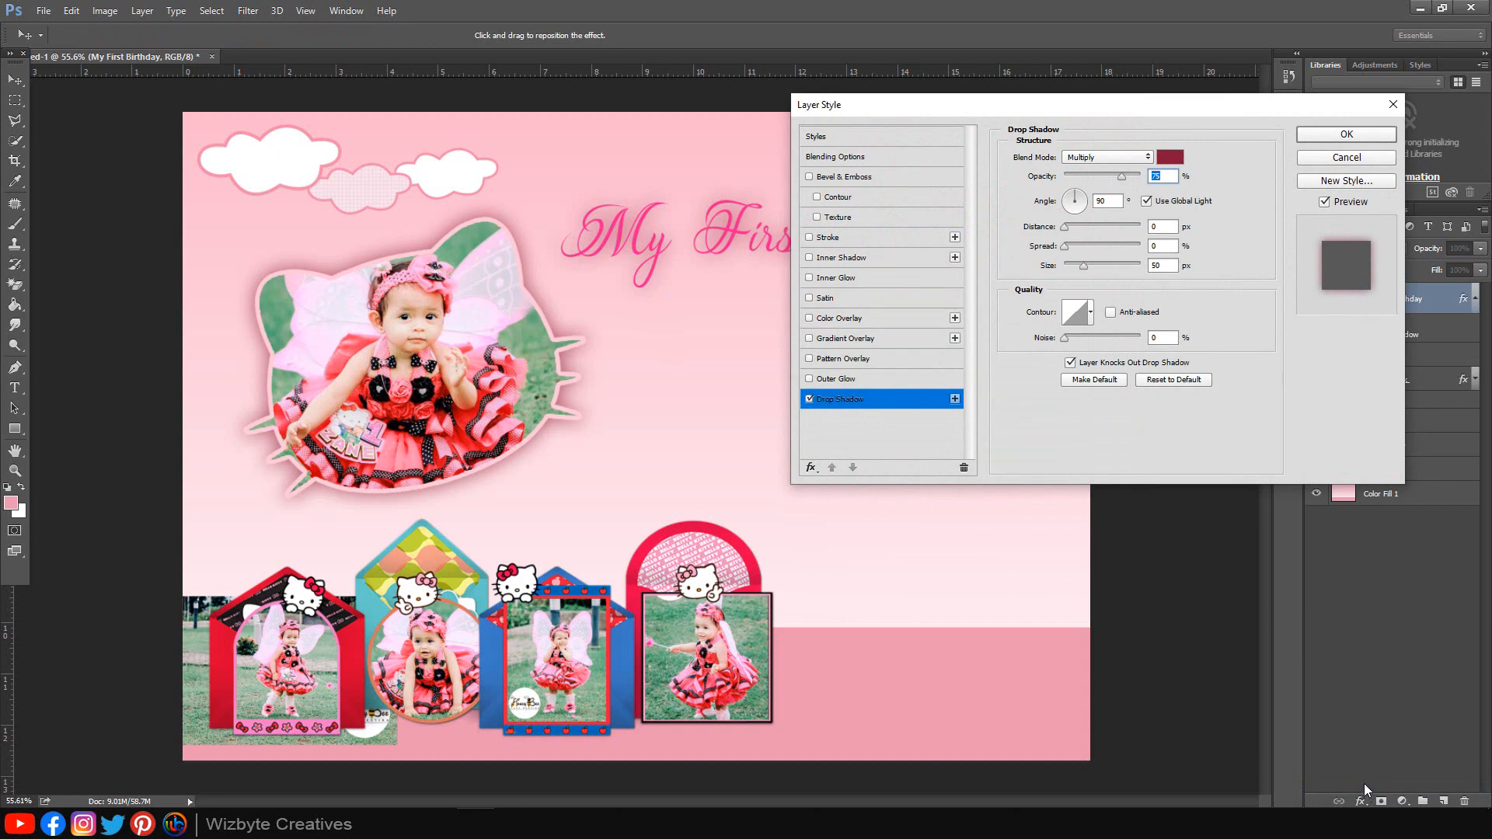
{"action": "left_click", "coordinate": [1169, 159]}
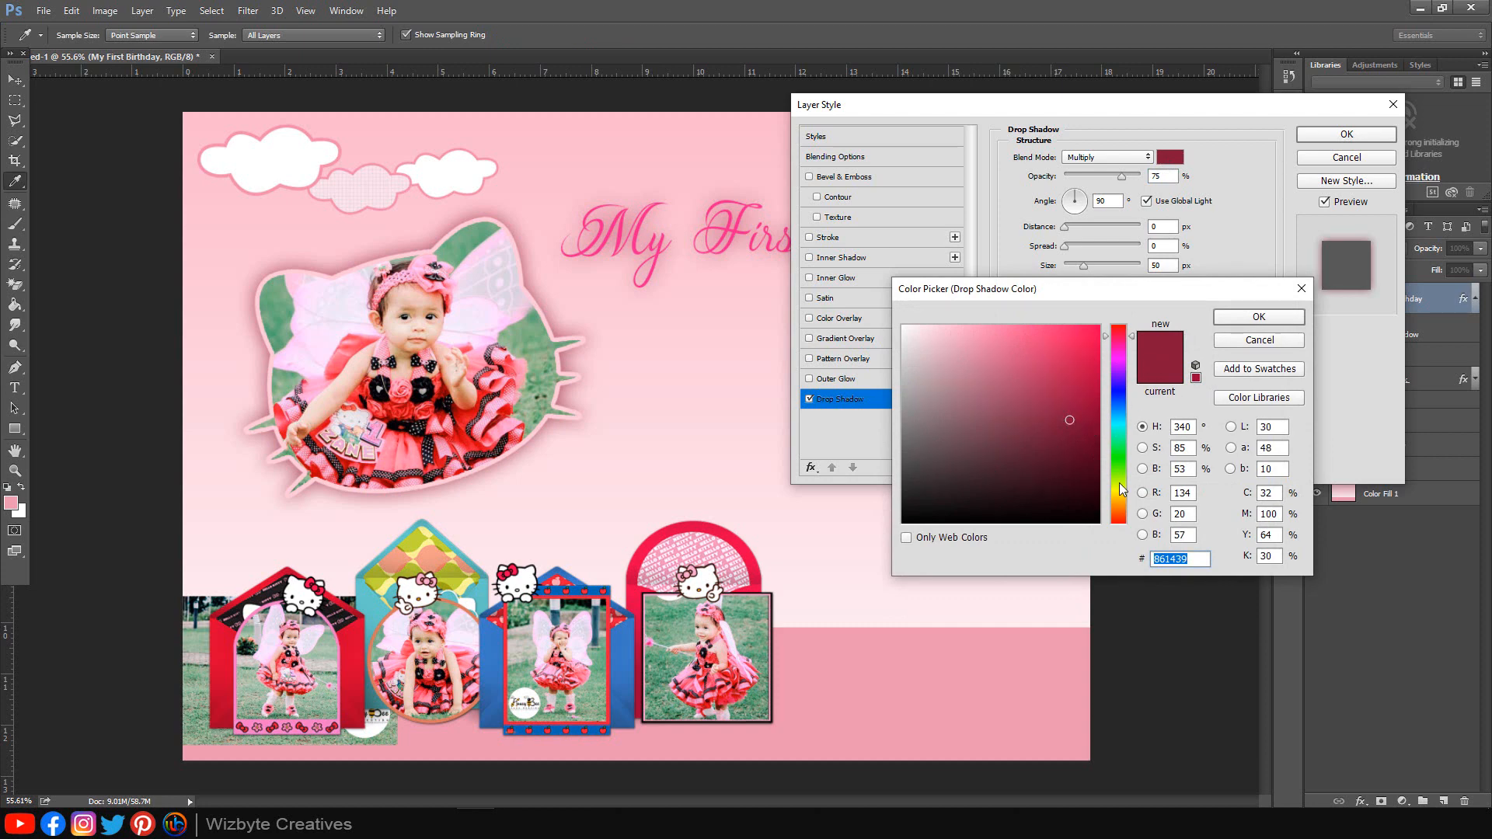
{"action": "left_click", "coordinate": [1253, 315]}
{"action": "type", "text": "9"}
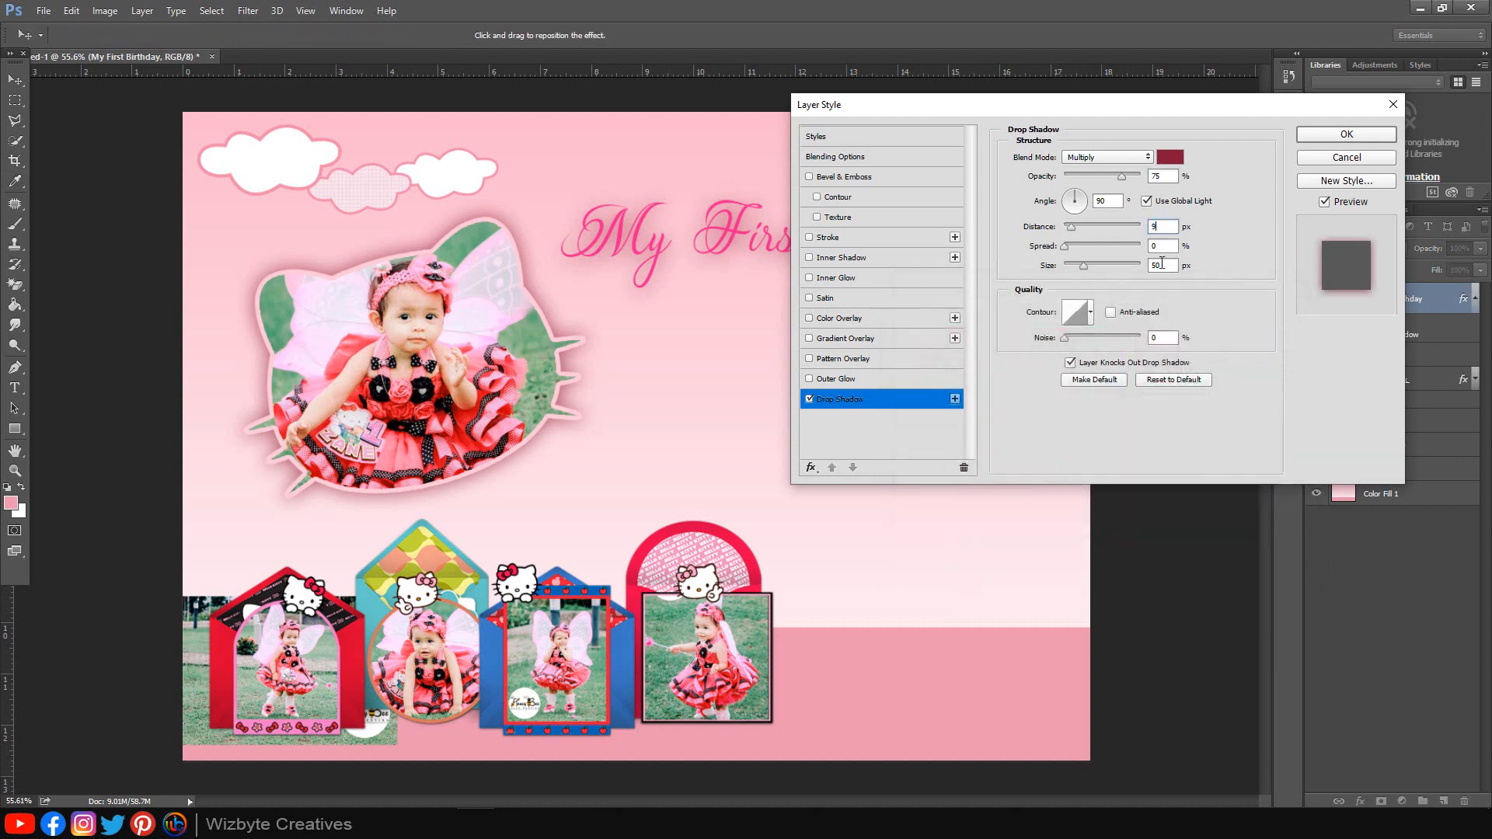
{"action": "key", "text": "Tab"}
{"action": "key", "text": "Tab"}
{"action": "type", "text": "7"}
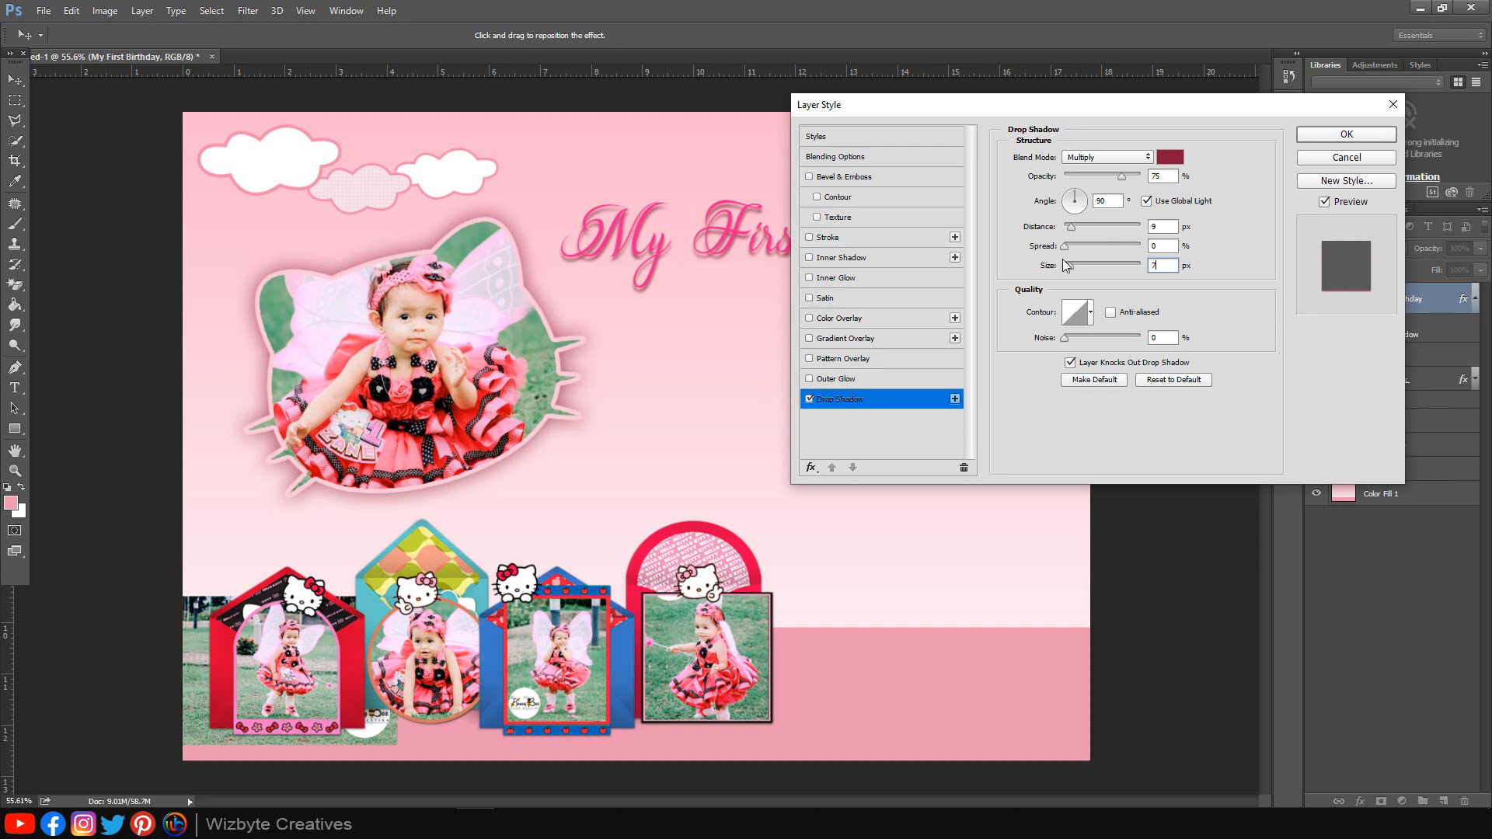
{"action": "left_click_drag", "start_coordinate": [1121, 176], "coordinate": [1222, 173]}
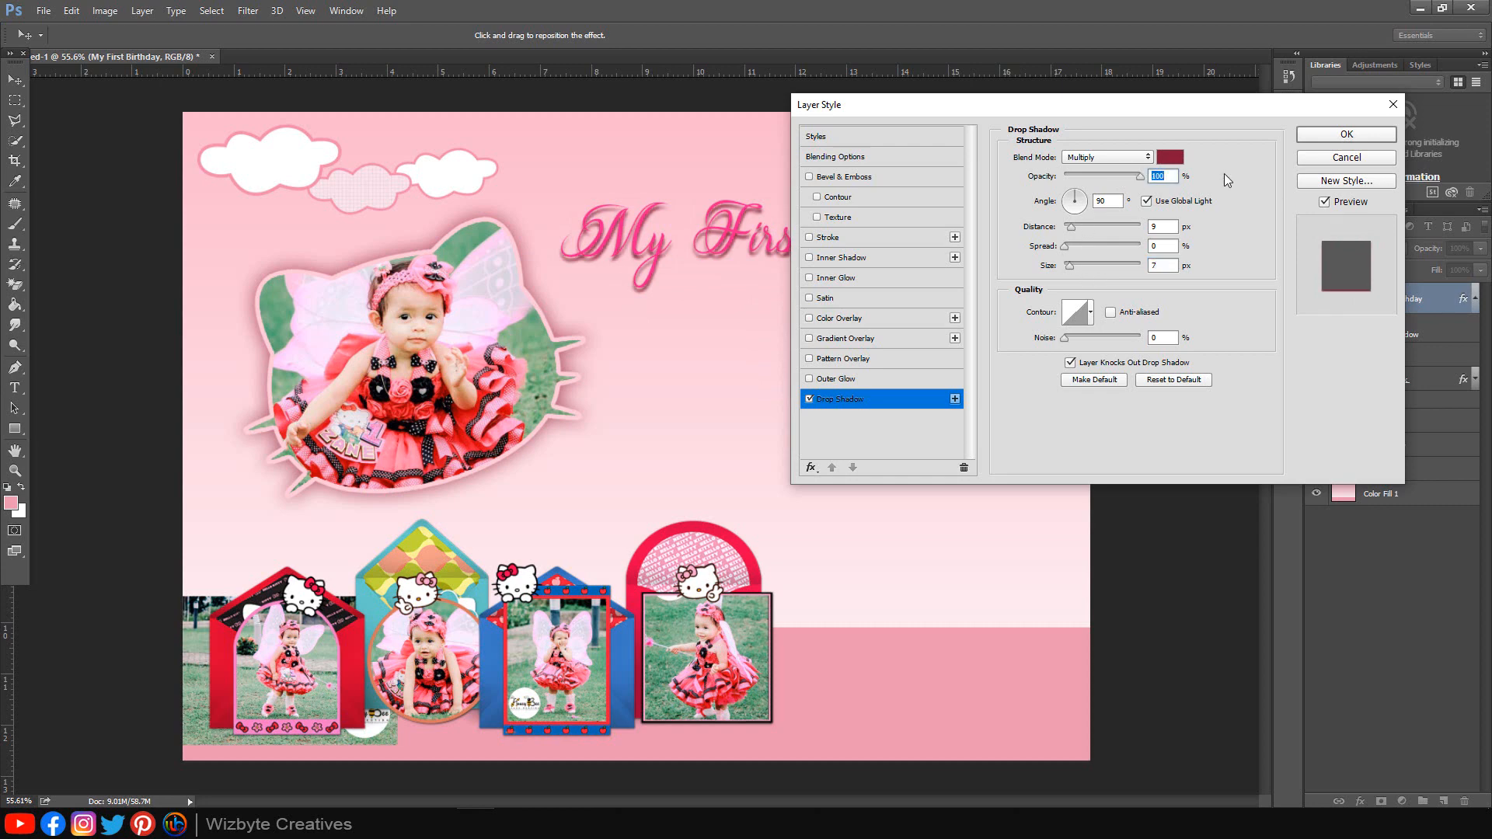
Step: Add a 5 px white stroke to the title and start a new text block below it
{"action": "left_click", "coordinate": [842, 237]}
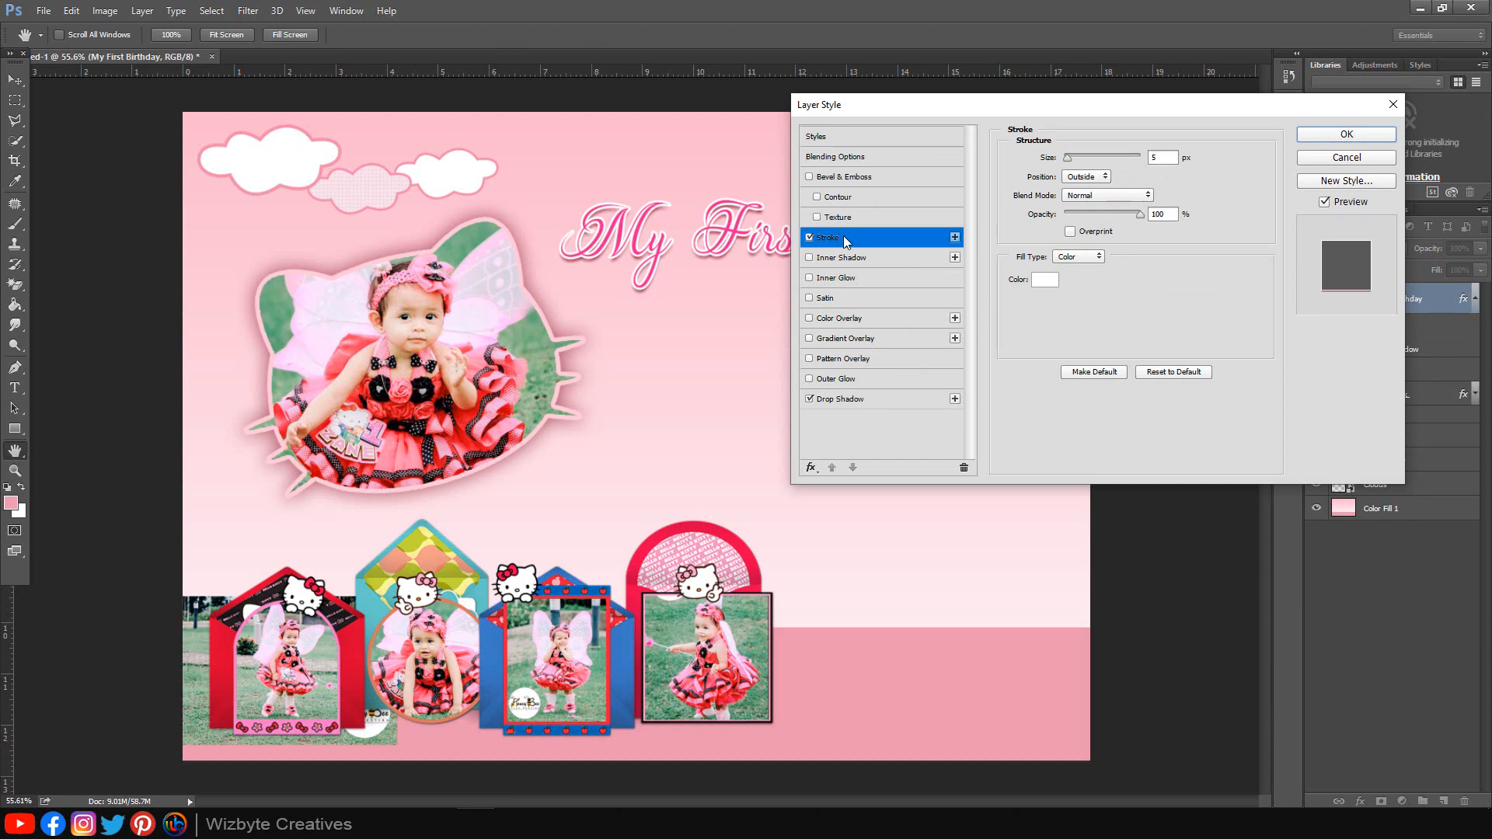
{"action": "left_click", "coordinate": [1325, 136]}
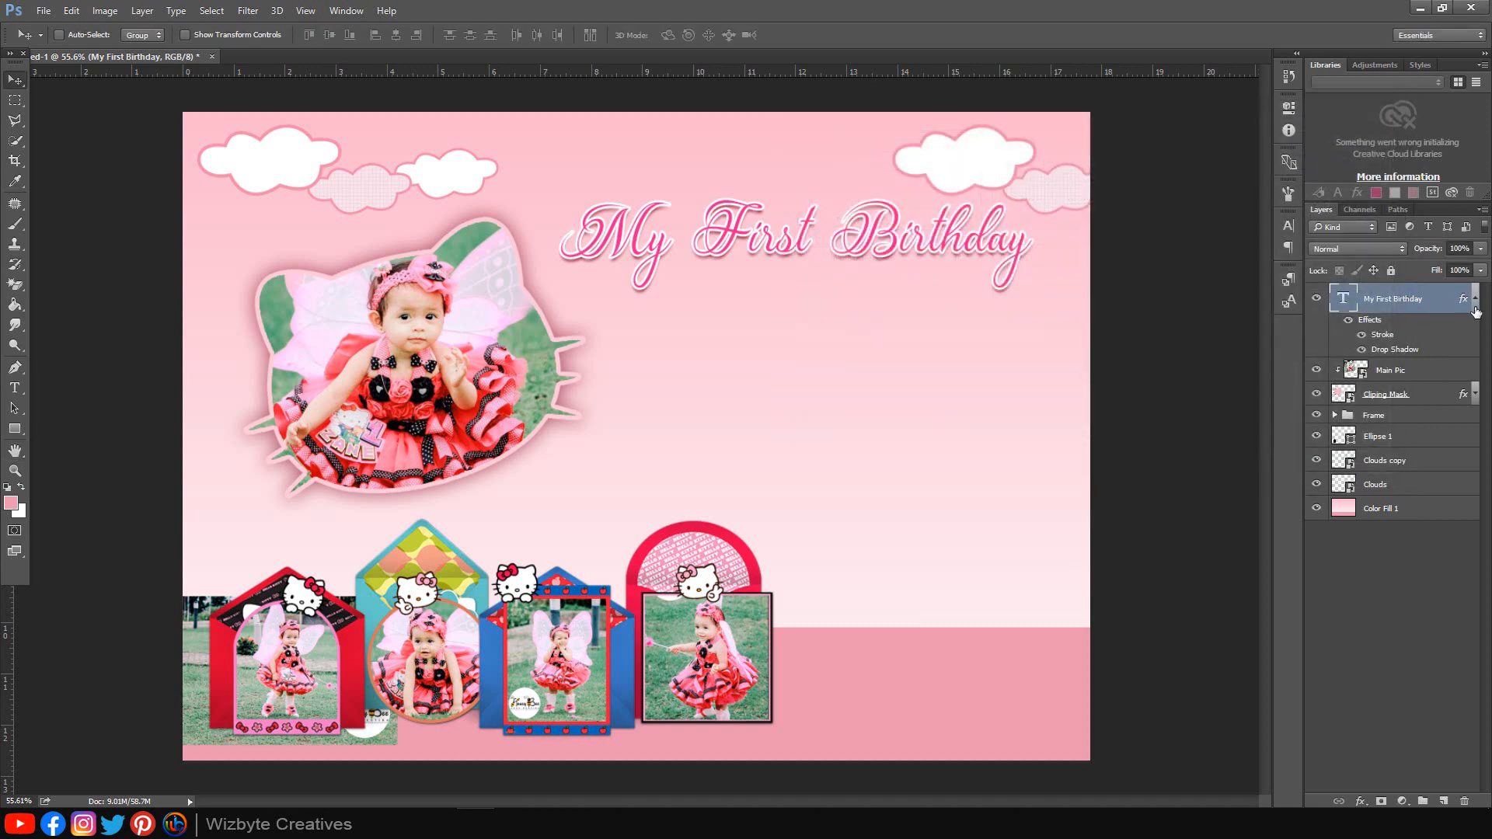
{"action": "left_click", "coordinate": [1474, 305]}
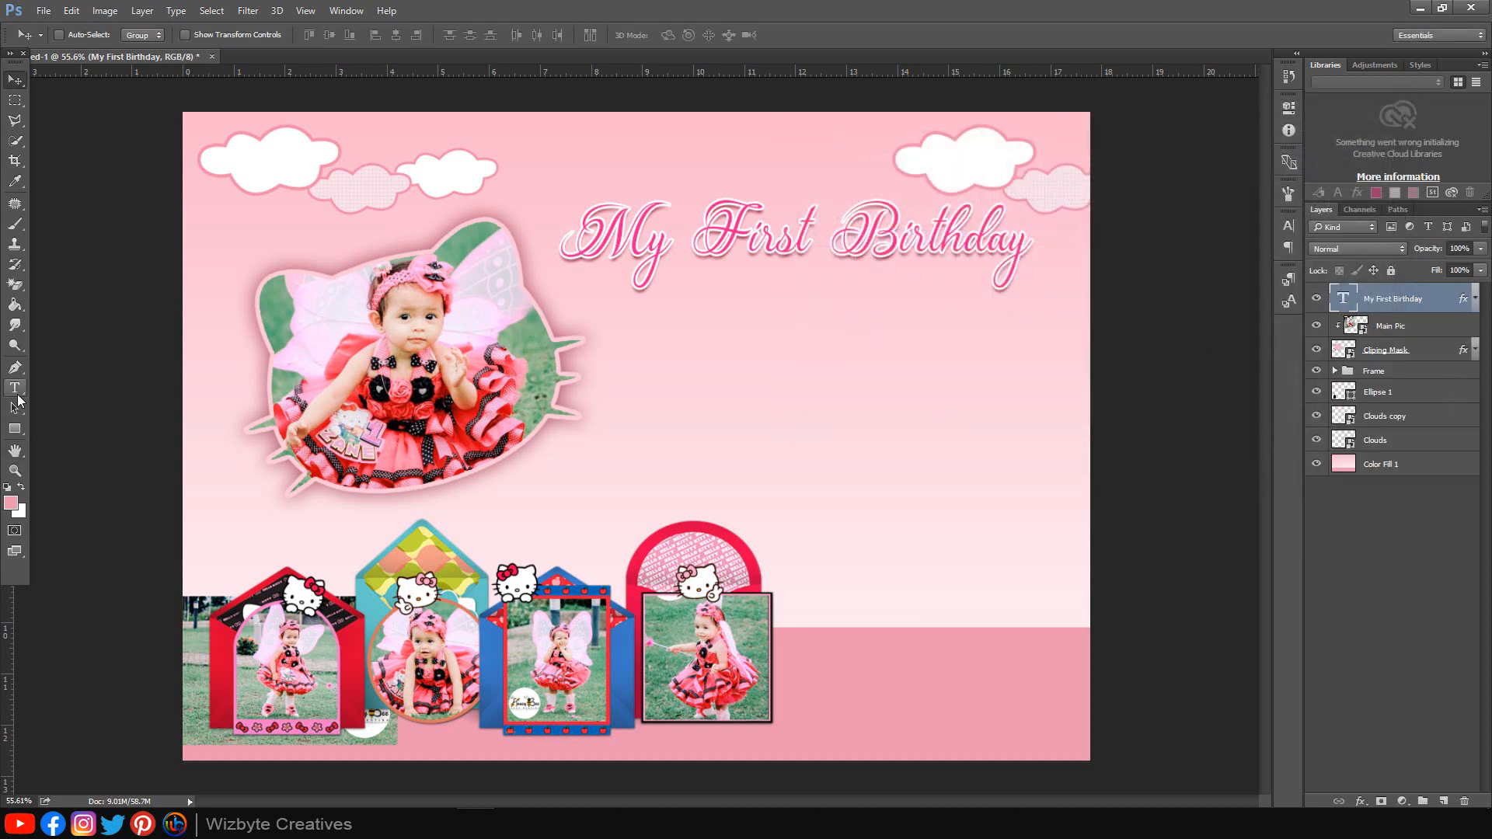
{"action": "left_click", "coordinate": [15, 388]}
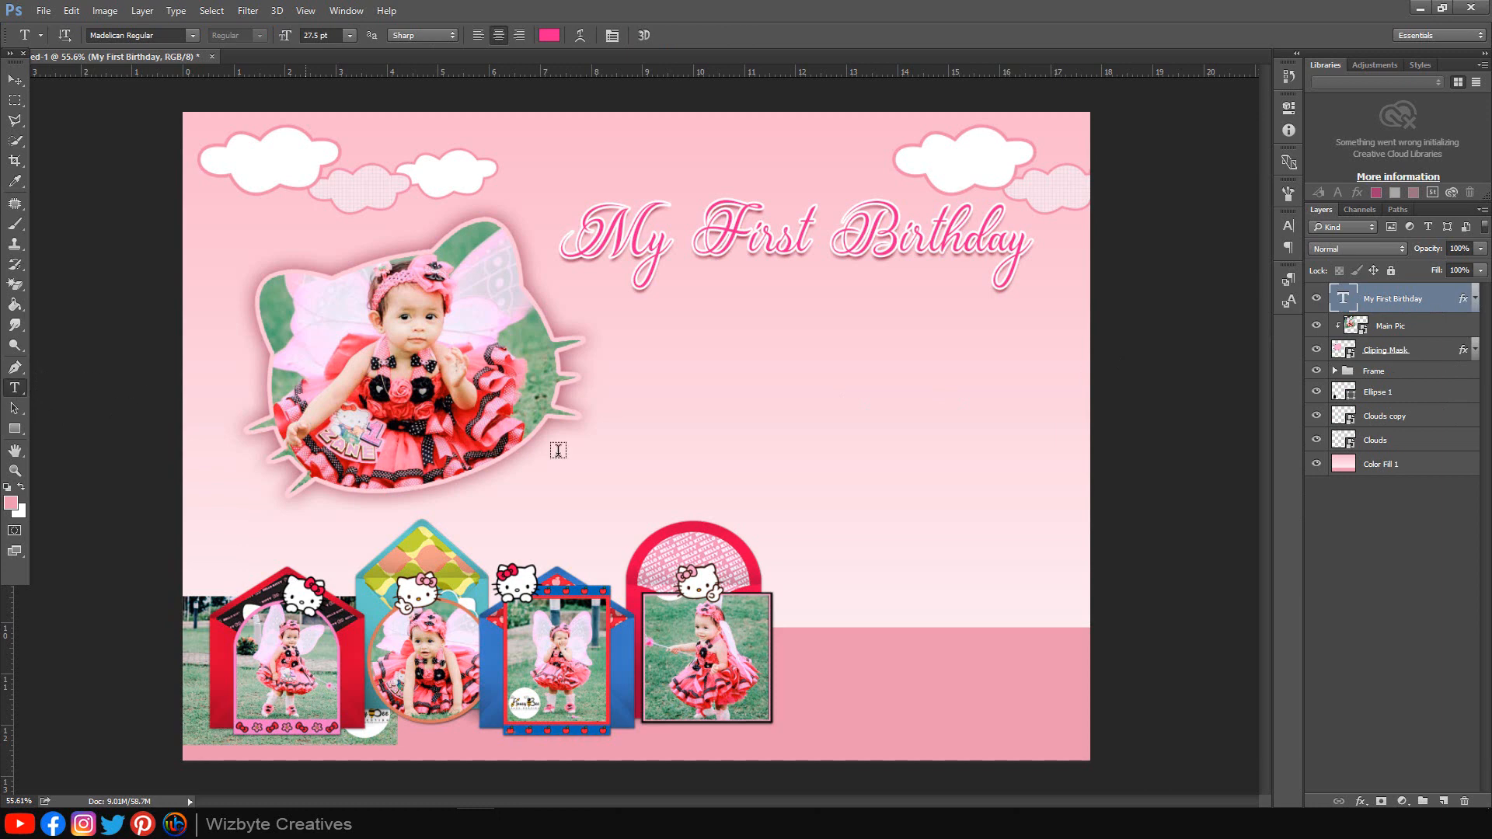
{"action": "left_click", "coordinate": [777, 388]}
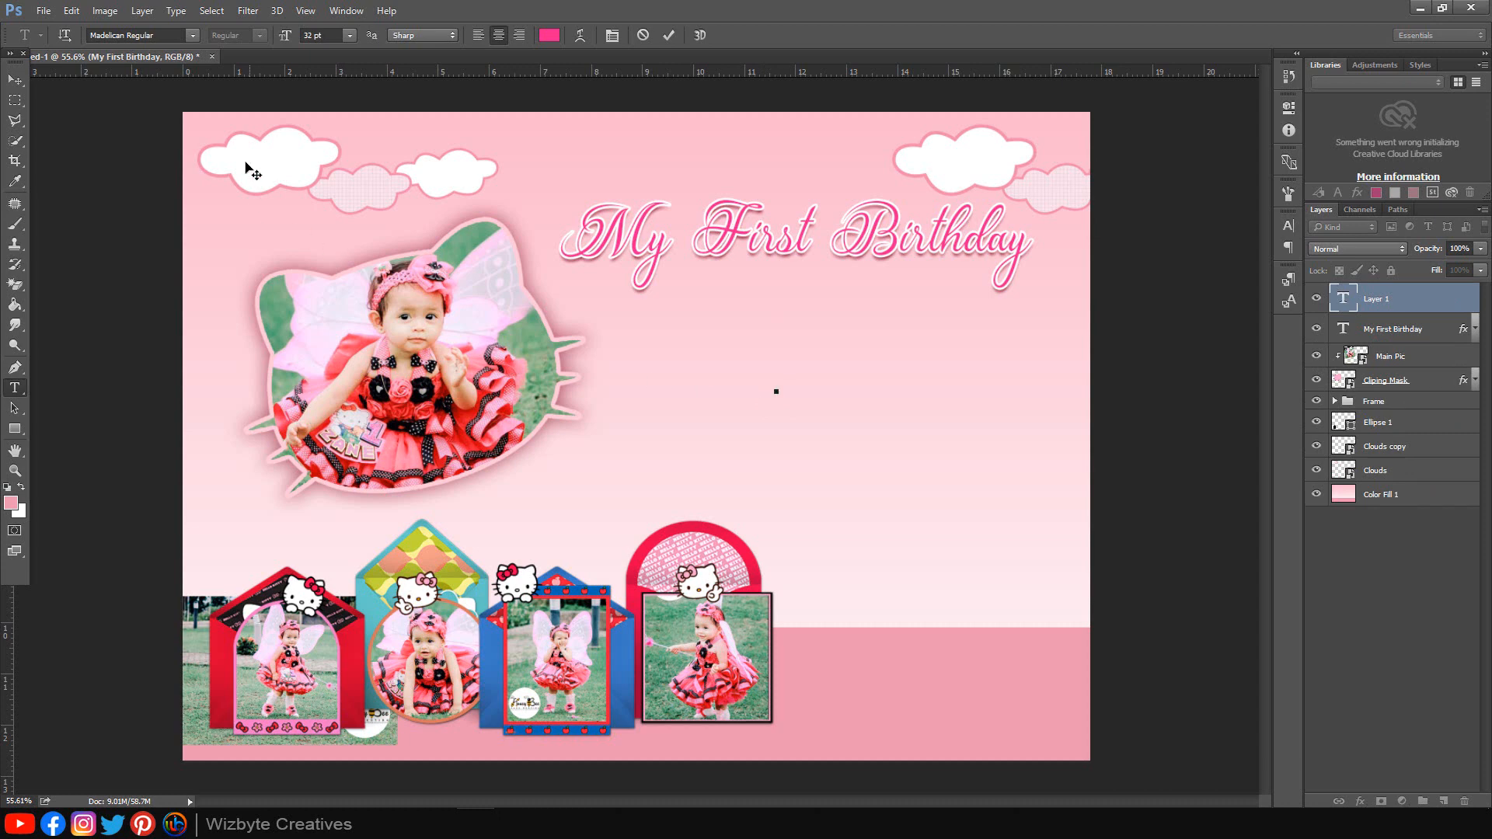
Step: Type the child's name in HELLO KITTY FONT at 43 pt and move it under the title
{"action": "left_click", "coordinate": [192, 35]}
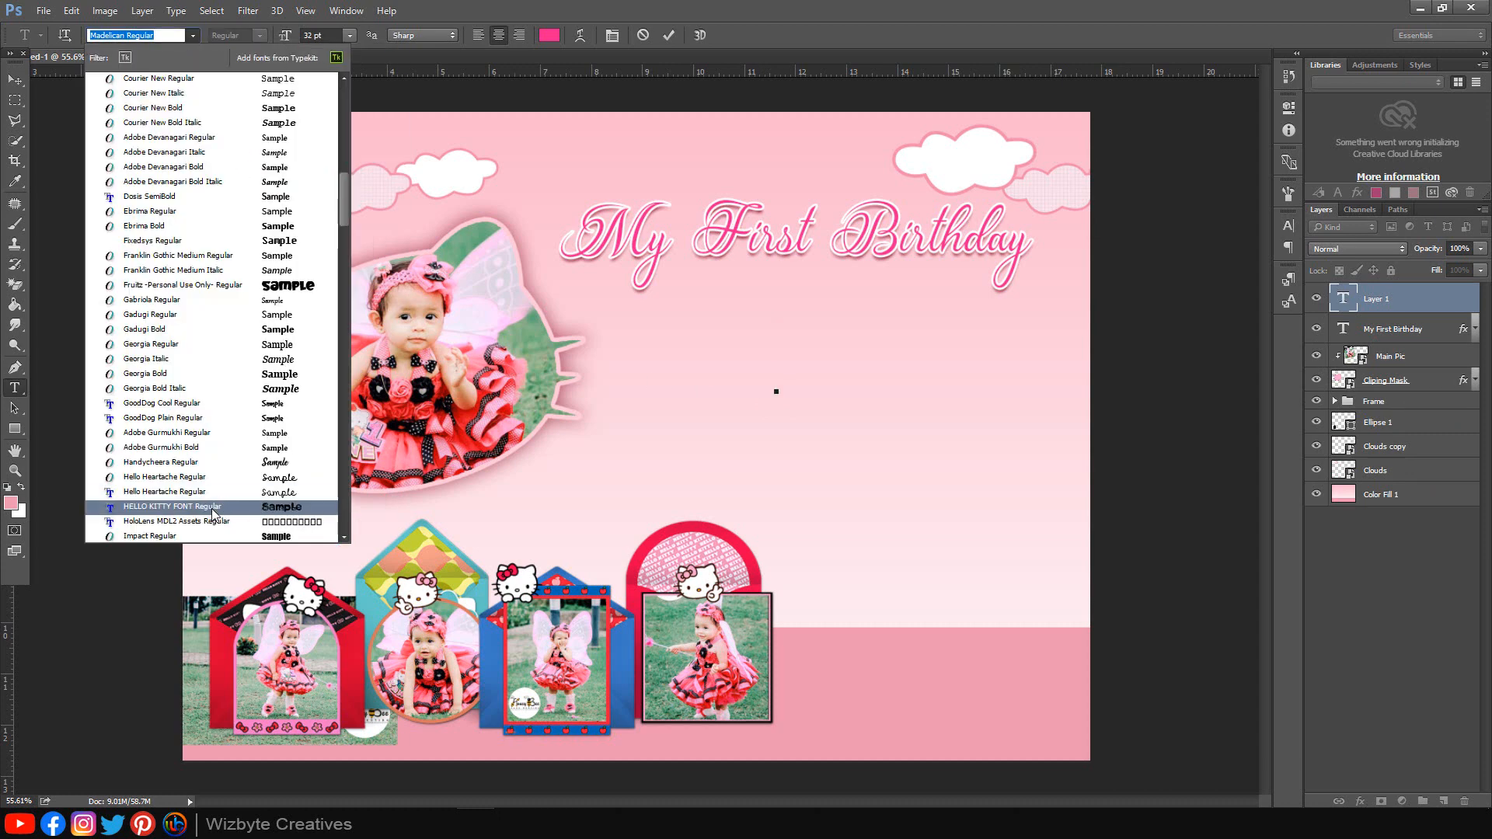
{"action": "left_click", "coordinate": [214, 507]}
{"action": "left_click", "coordinate": [306, 35]}
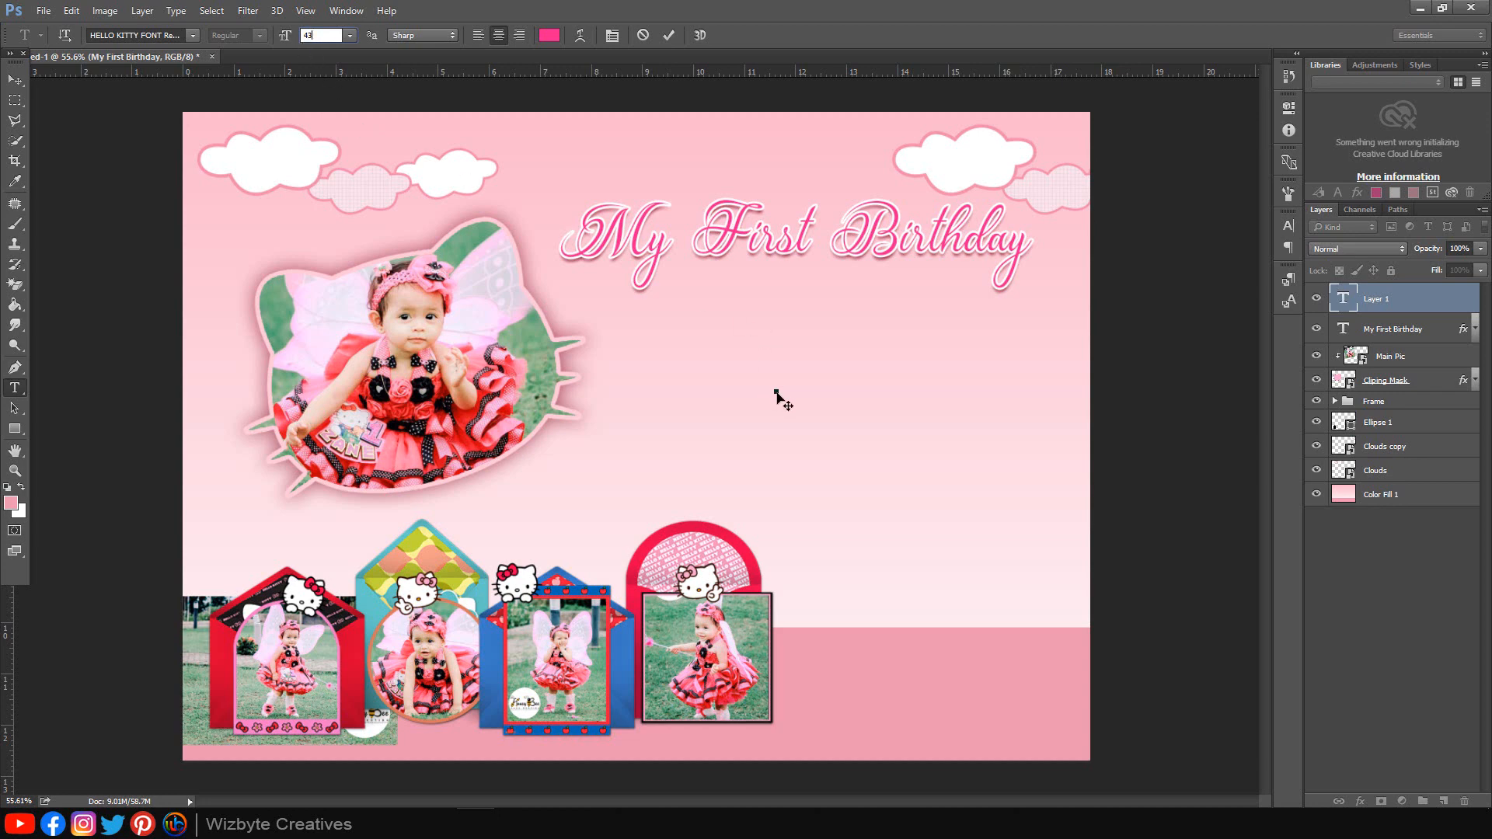
{"action": "key", "text": "Return"}
{"action": "type", "text": "ZANE"}
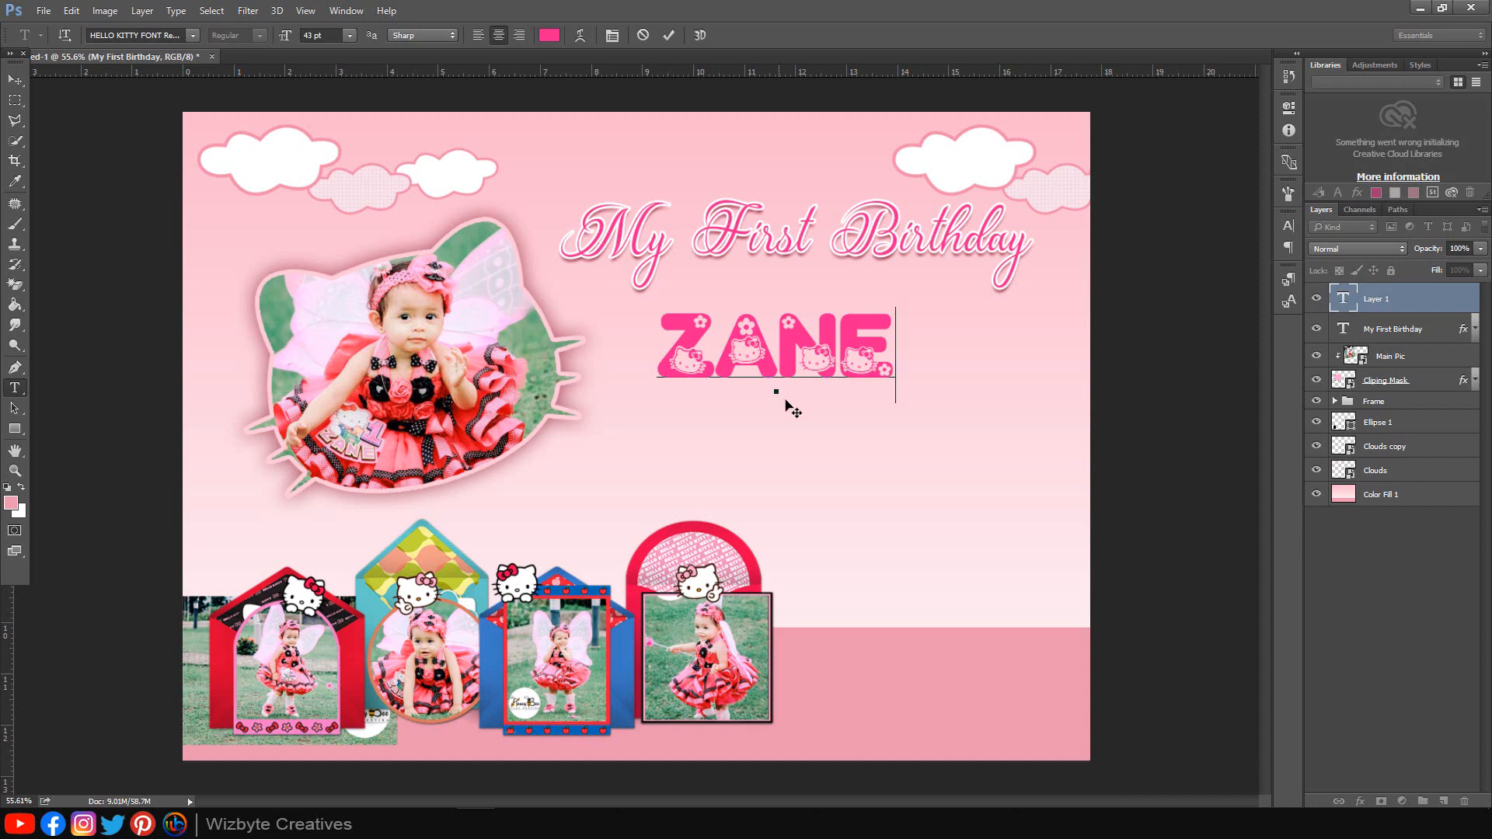
{"action": "left_click_drag", "start_coordinate": [783, 403], "coordinate": [790, 382]}
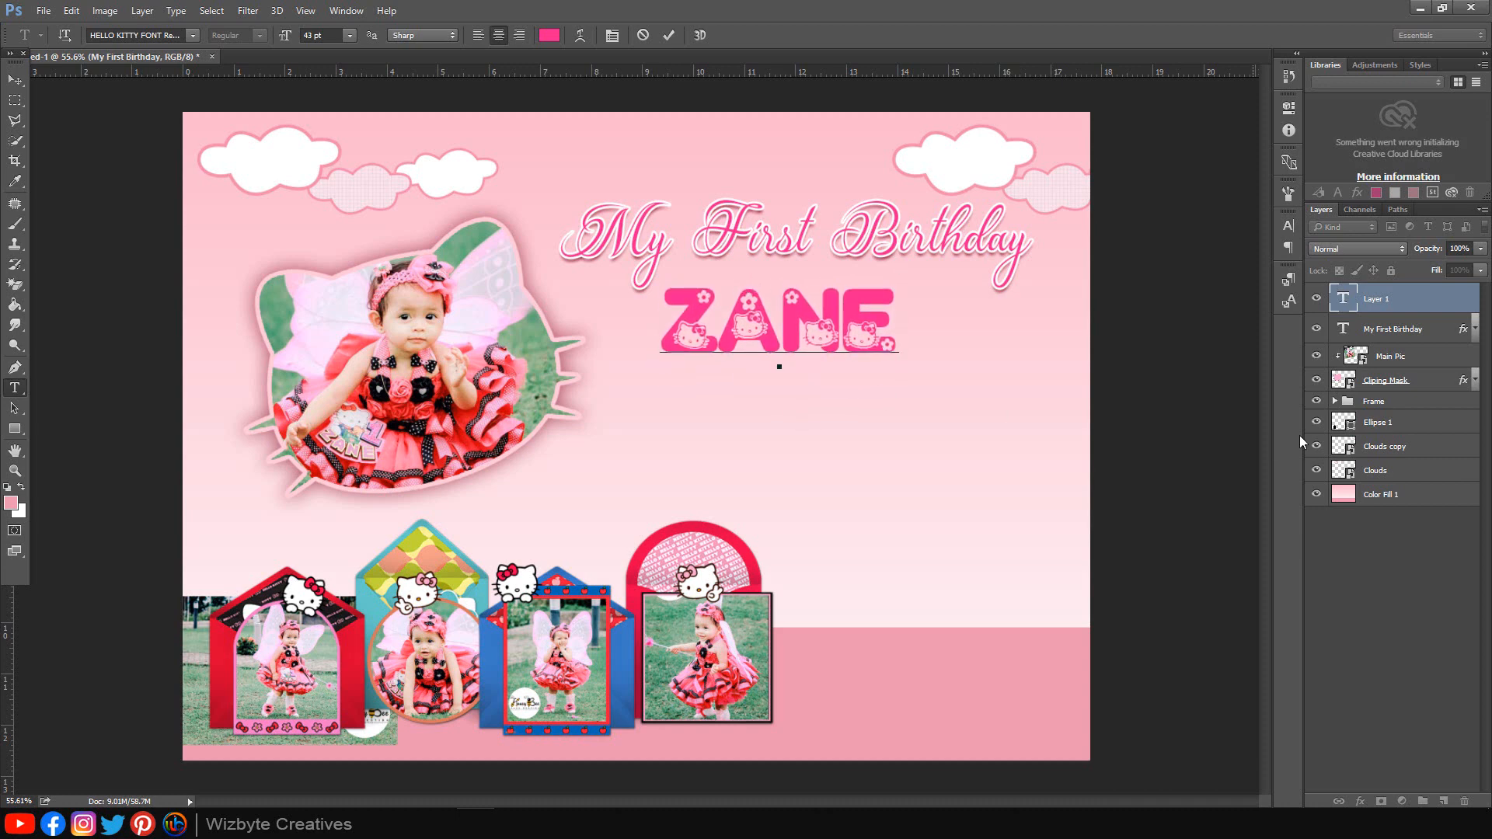
Step: Recolour the name to the arch frame's red-pink e7004c
{"action": "double_click", "coordinate": [1350, 305]}
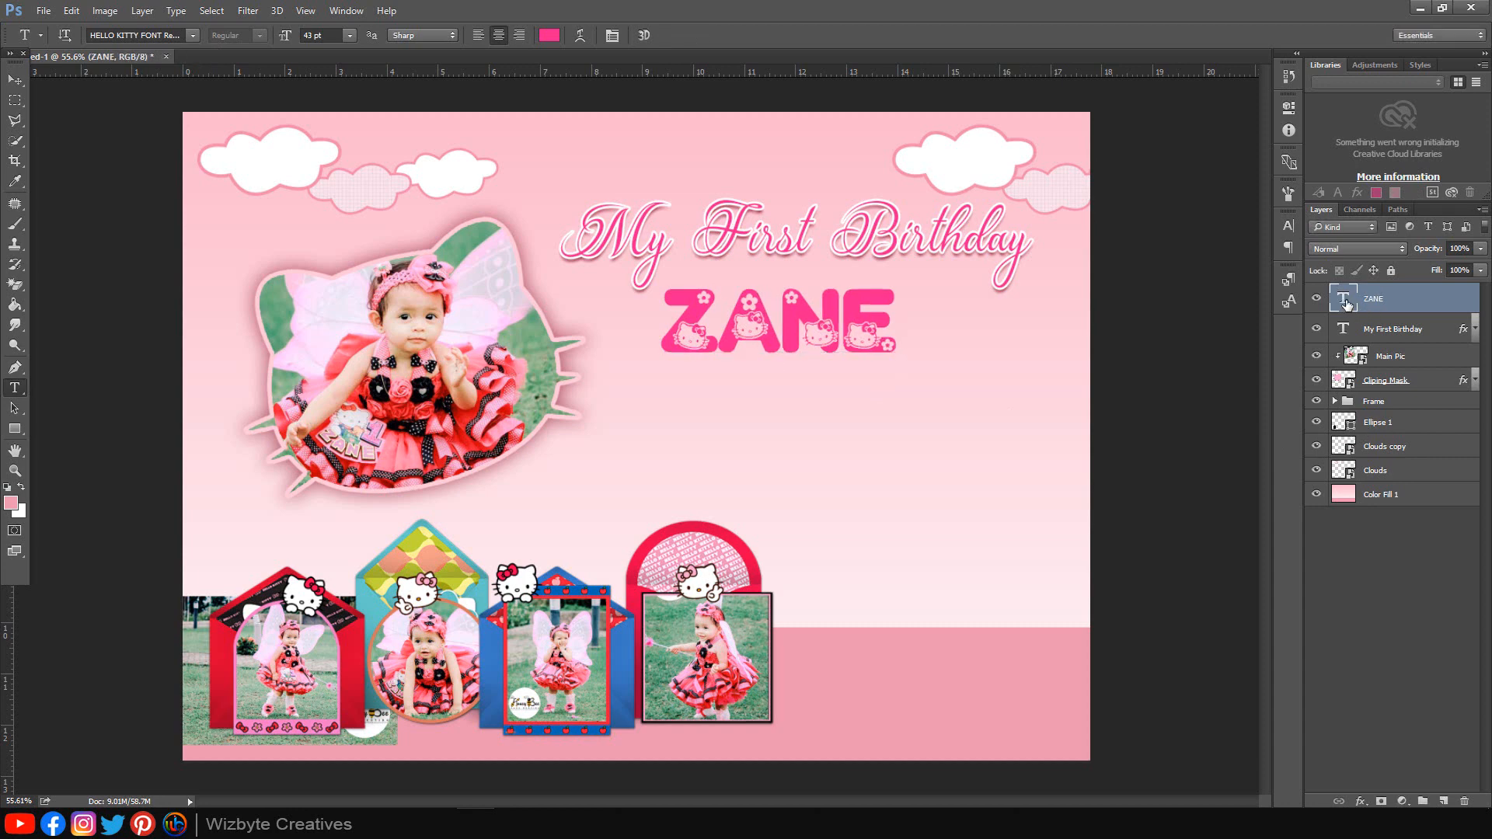
{"action": "left_click", "coordinate": [549, 35]}
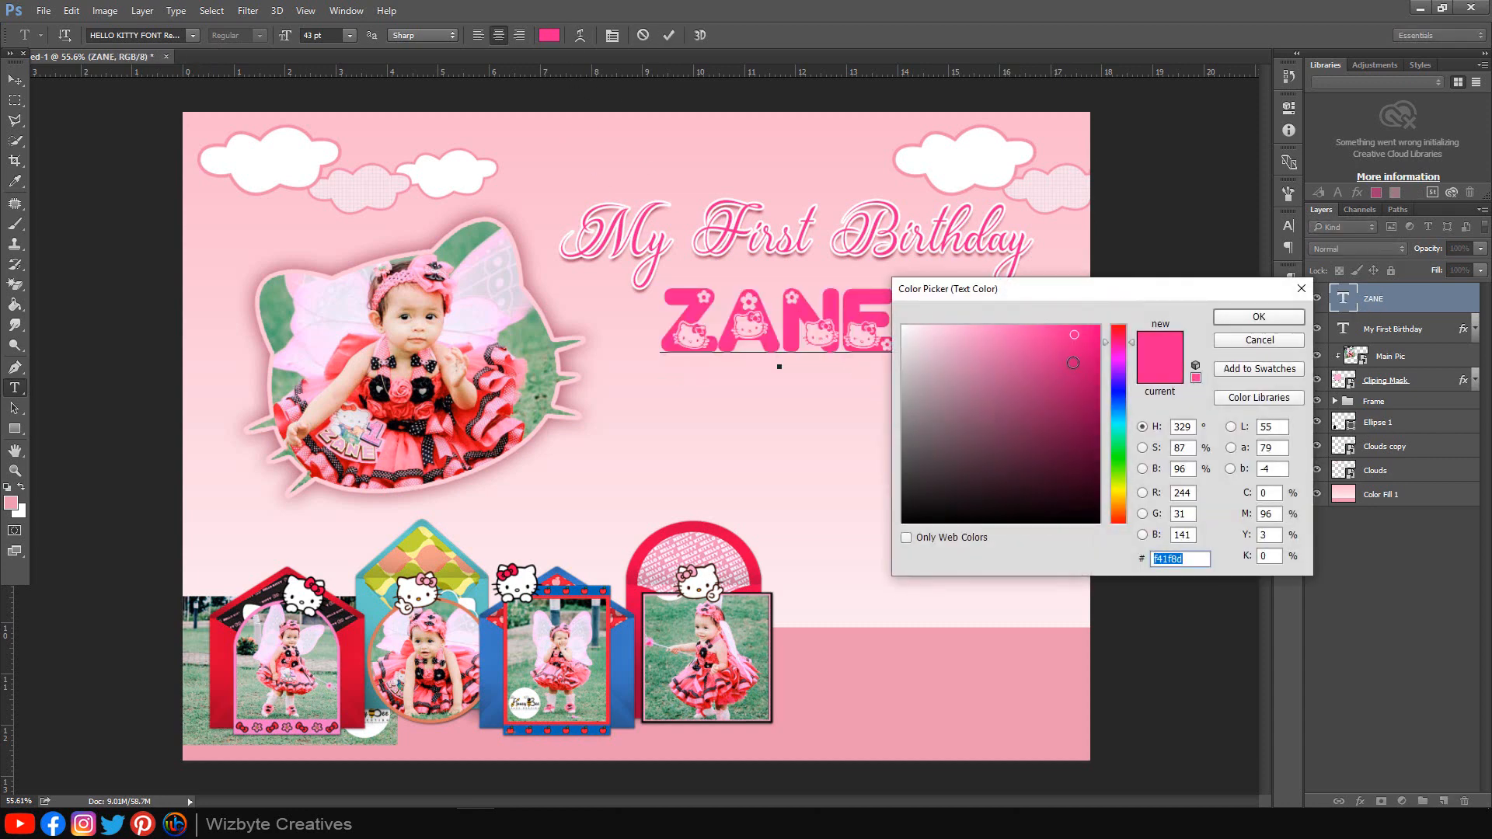
{"action": "left_click", "coordinate": [738, 539]}
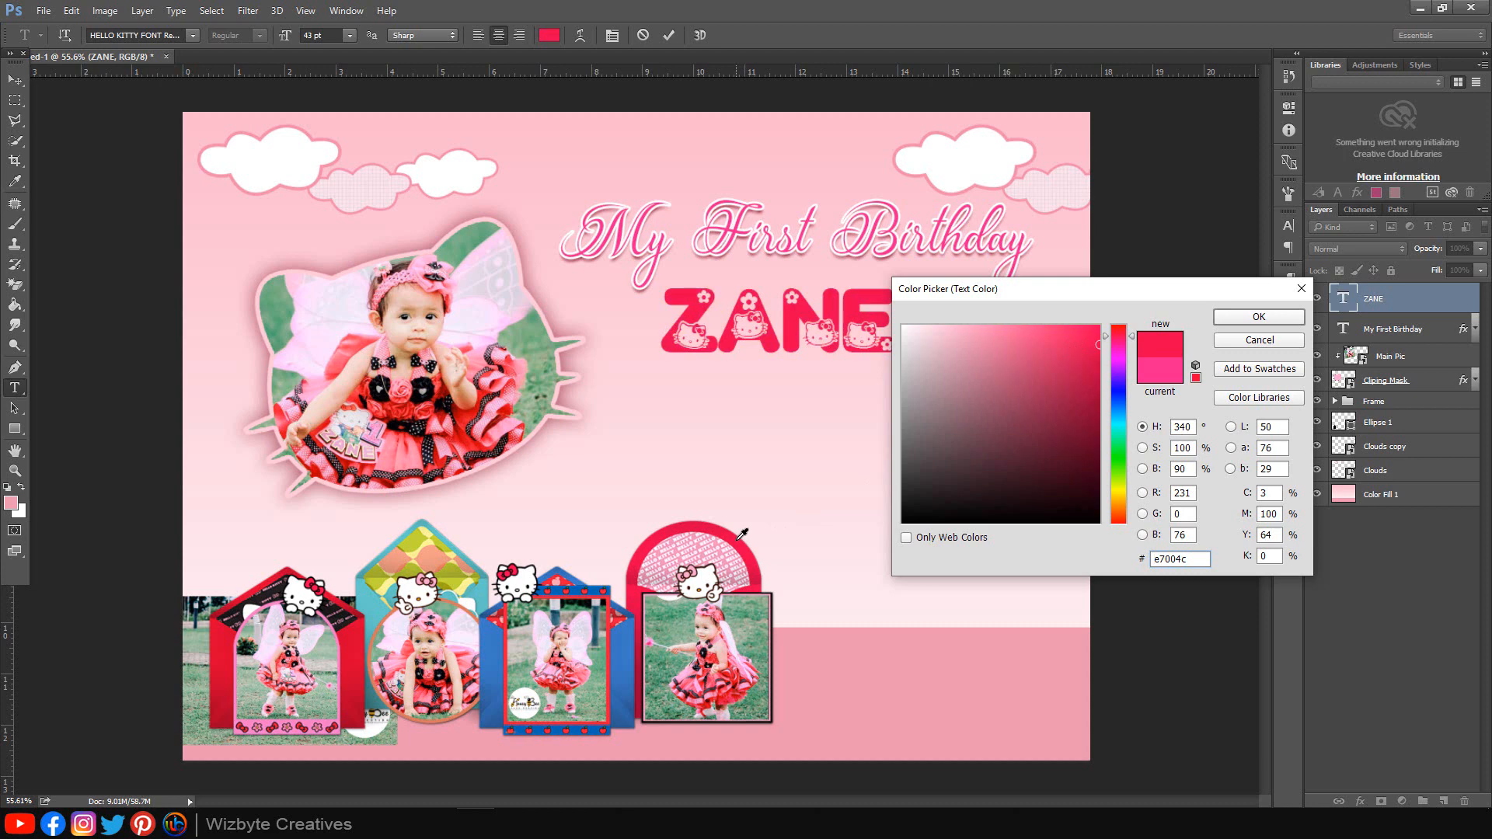
{"action": "left_click", "coordinate": [1262, 316]}
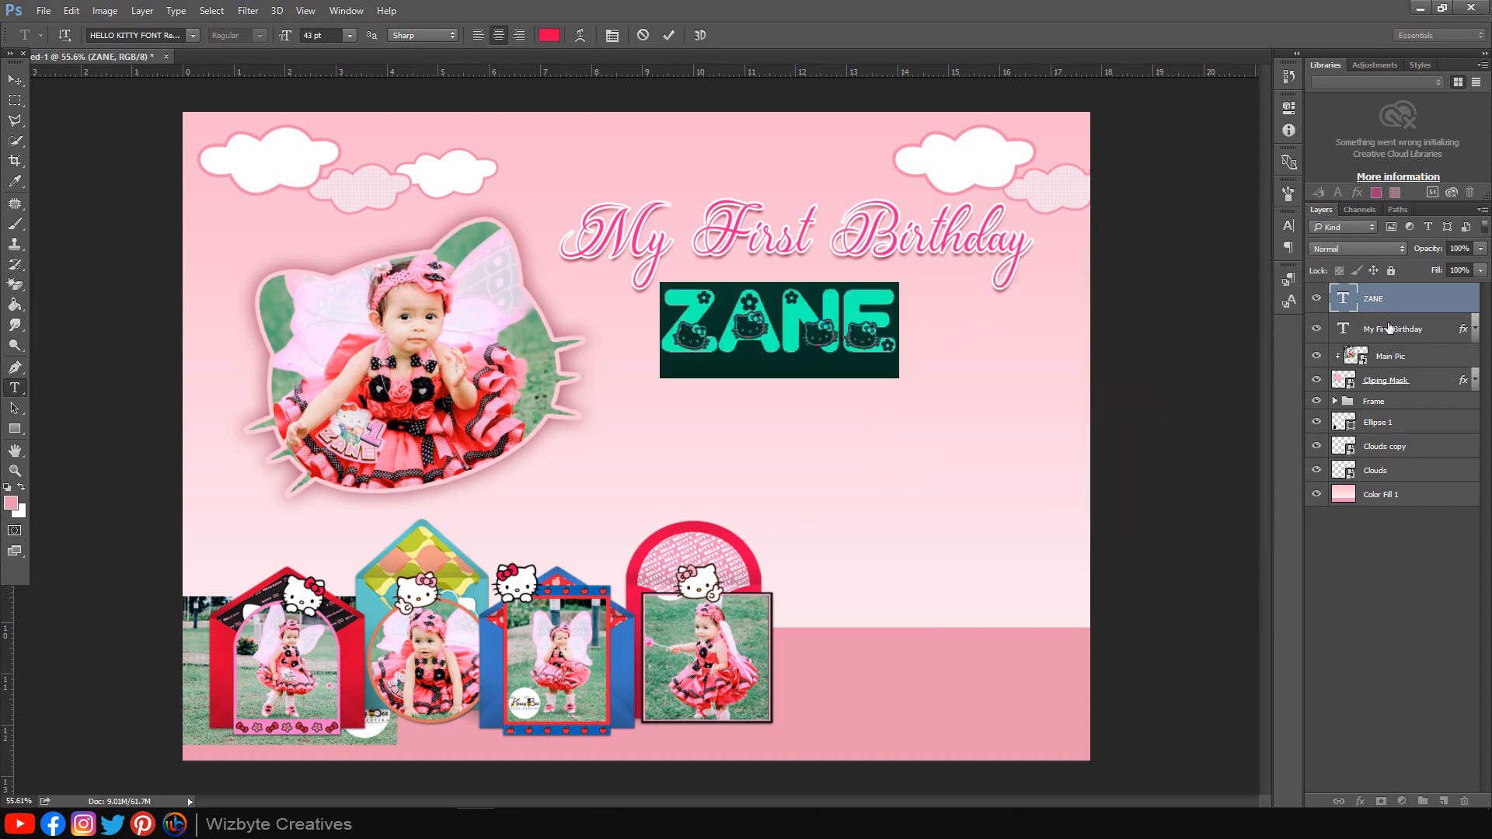
{"action": "left_click", "coordinate": [1409, 301]}
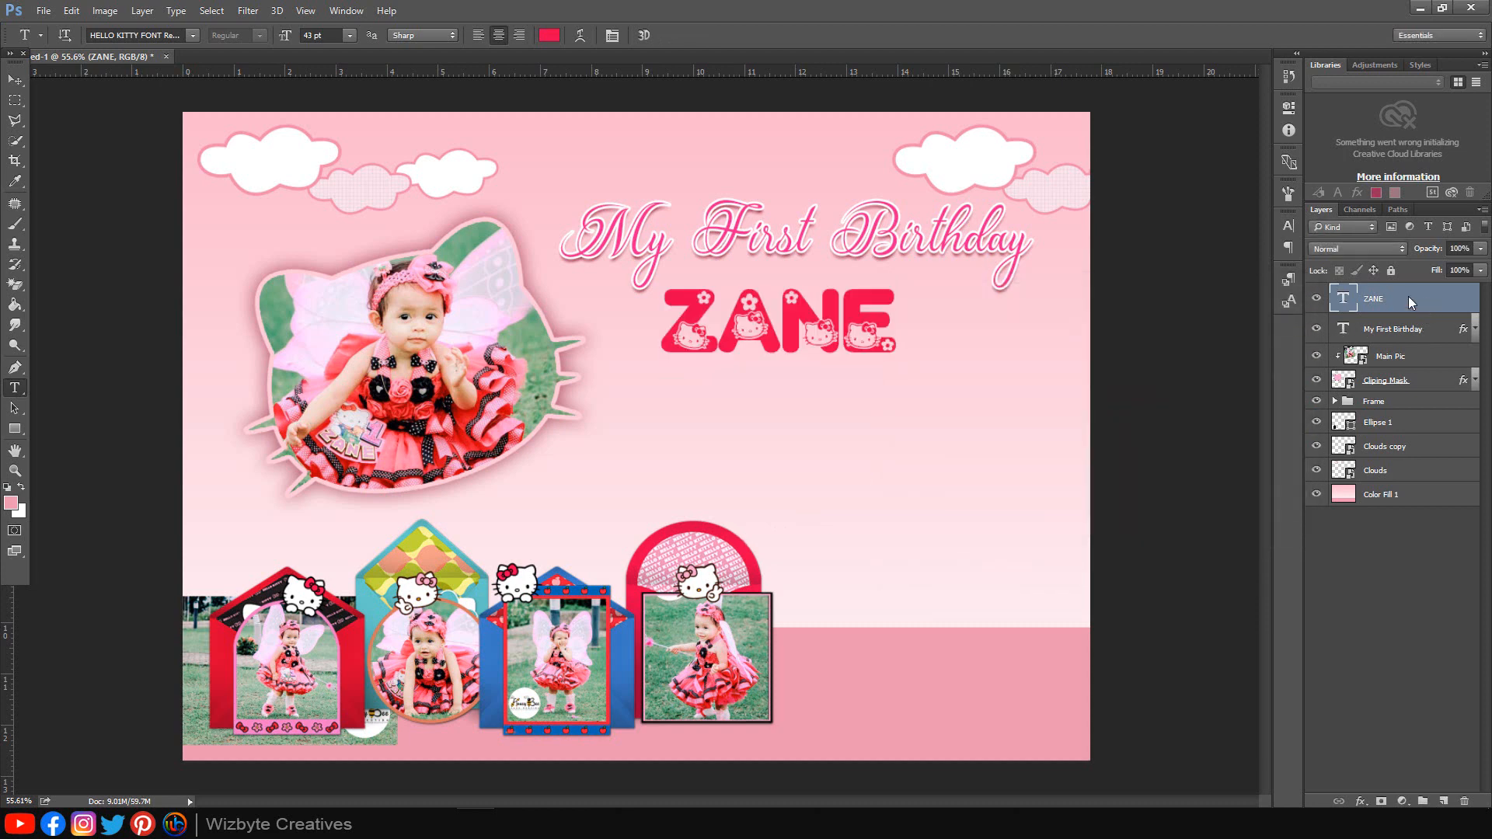
Step: Start another horizontal text block below the name
{"action": "right_click", "coordinate": [17, 387]}
{"action": "left_click", "coordinate": [101, 385]}
{"action": "left_click", "coordinate": [771, 425]}
{"action": "left_click", "coordinate": [193, 36]}
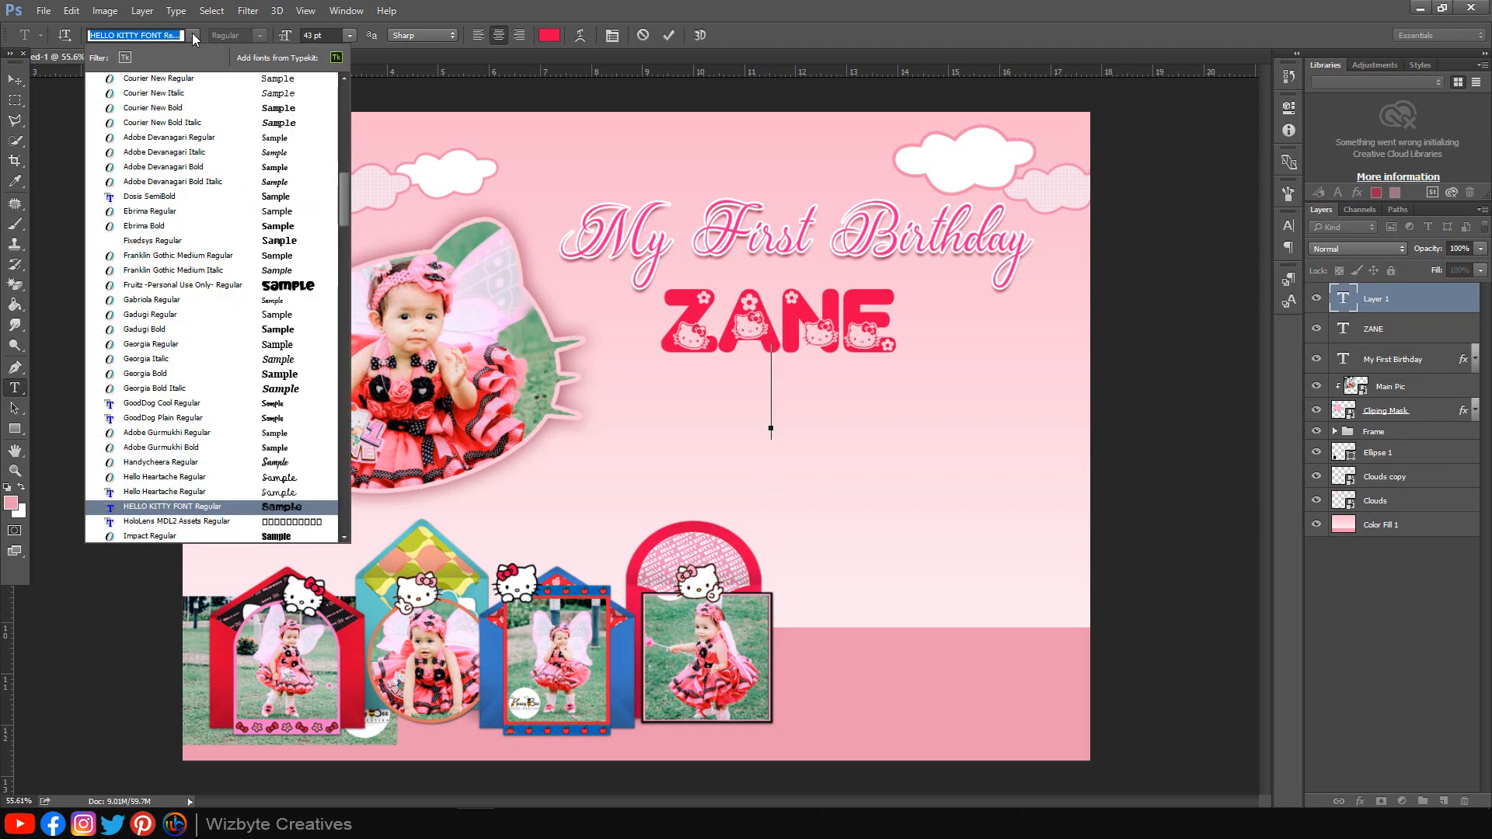
Step: Set the text to Handycheera, 12 pt, in the title's light pink
{"action": "left_click", "coordinate": [182, 464]}
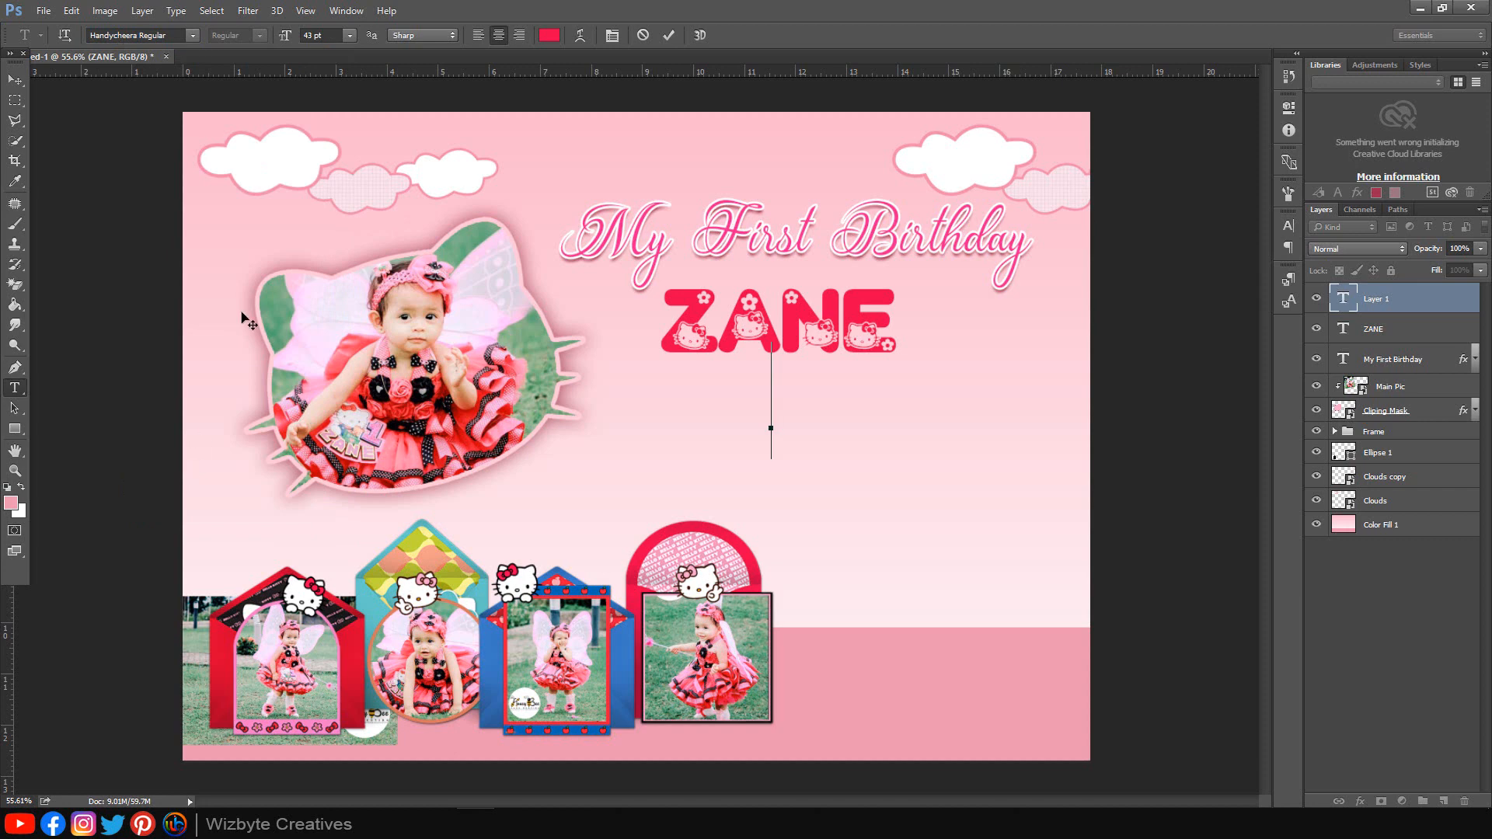
{"action": "left_click", "coordinate": [338, 34]}
{"action": "type", "text": "12"}
{"action": "left_click", "coordinate": [549, 35]}
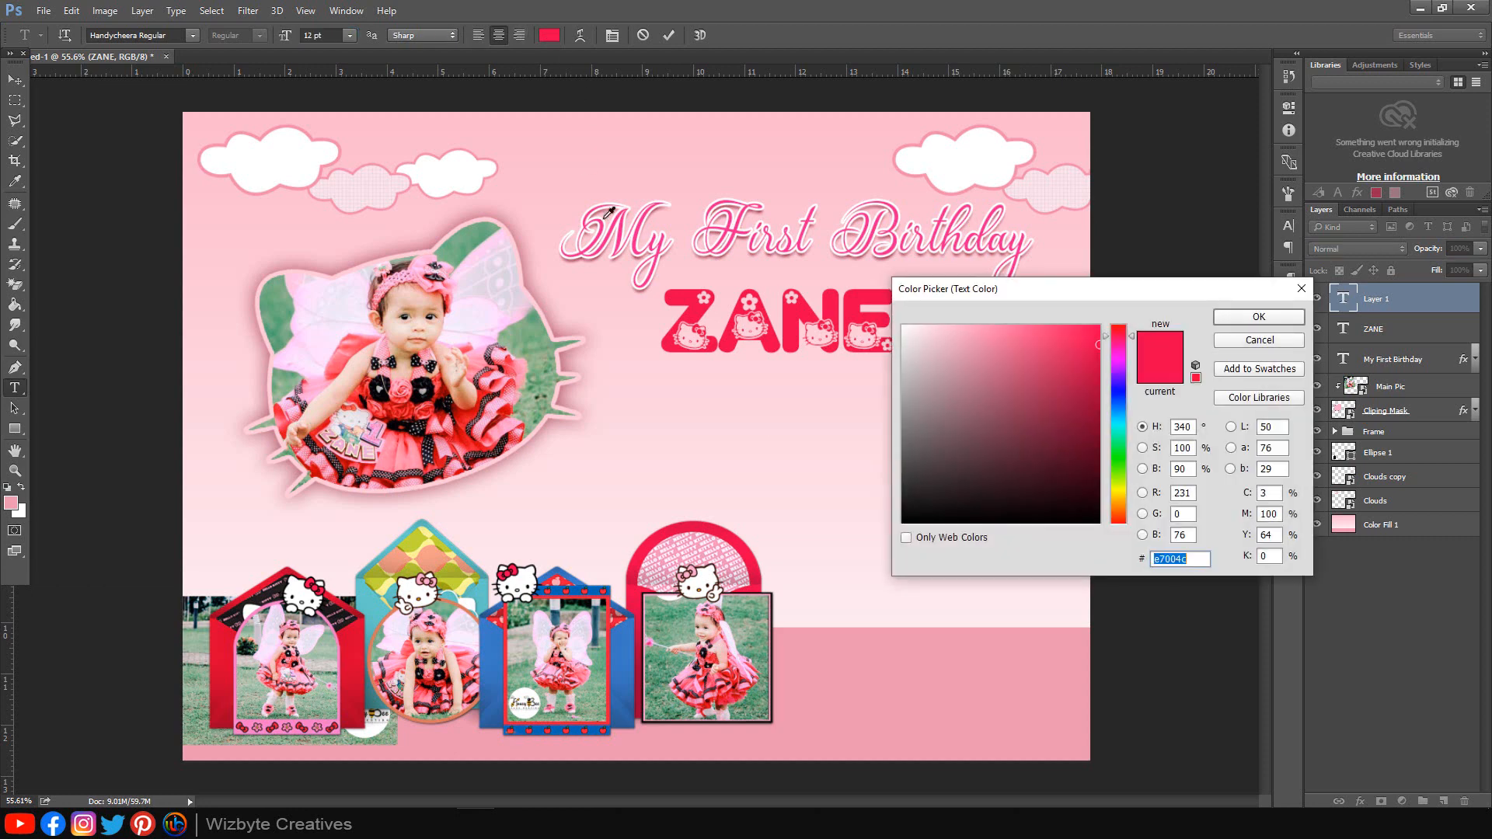
{"action": "left_click", "coordinate": [619, 218]}
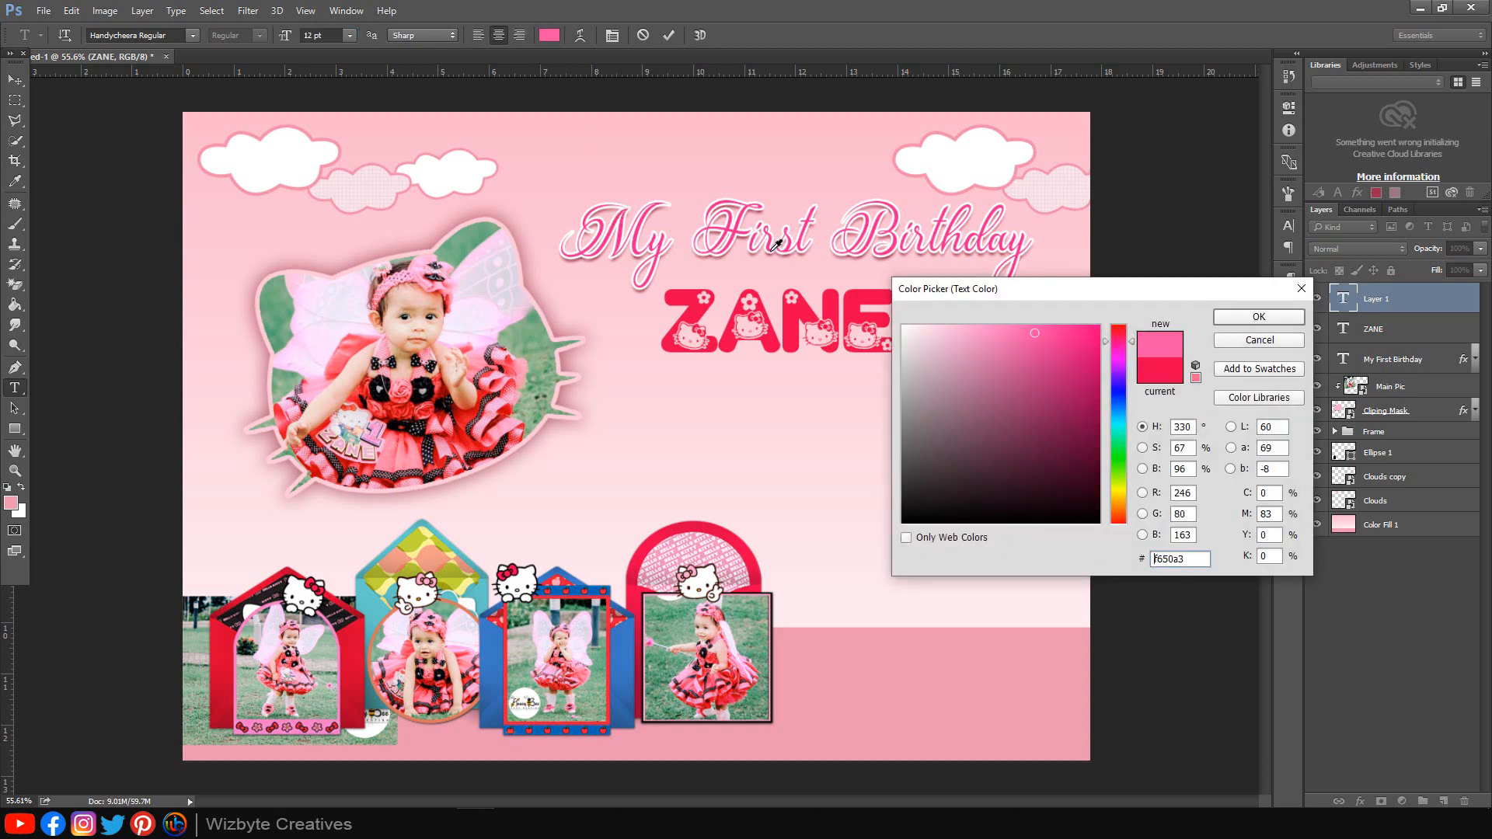
{"action": "left_click", "coordinate": [1267, 318]}
Step: Type 'Is turning 1, Please Come / to my party to have fun!' plus the venue line
{"action": "type", "text": "s turni"}
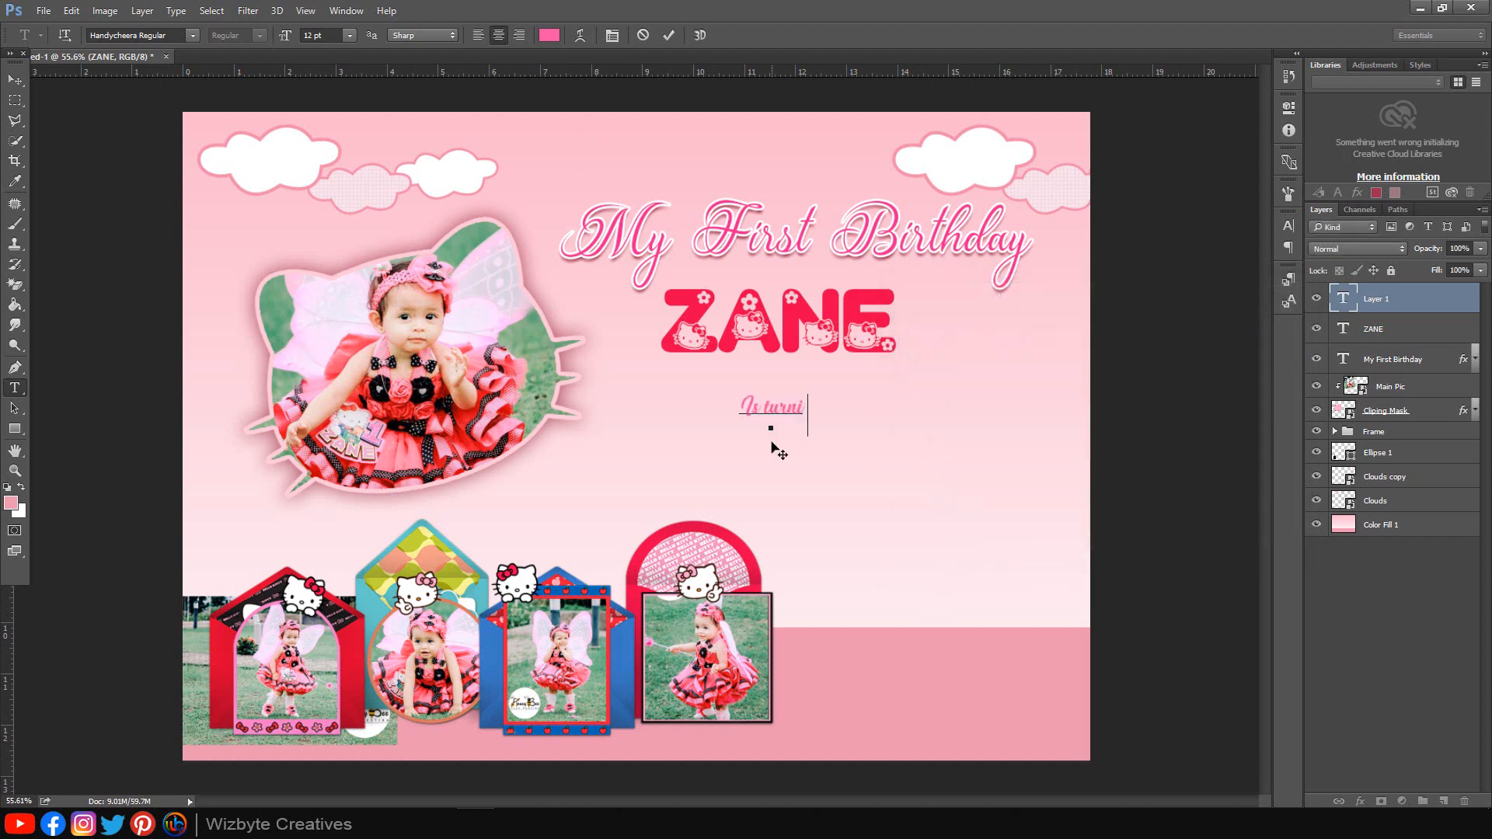
{"action": "type", "text": "ng 1, Please Come"}
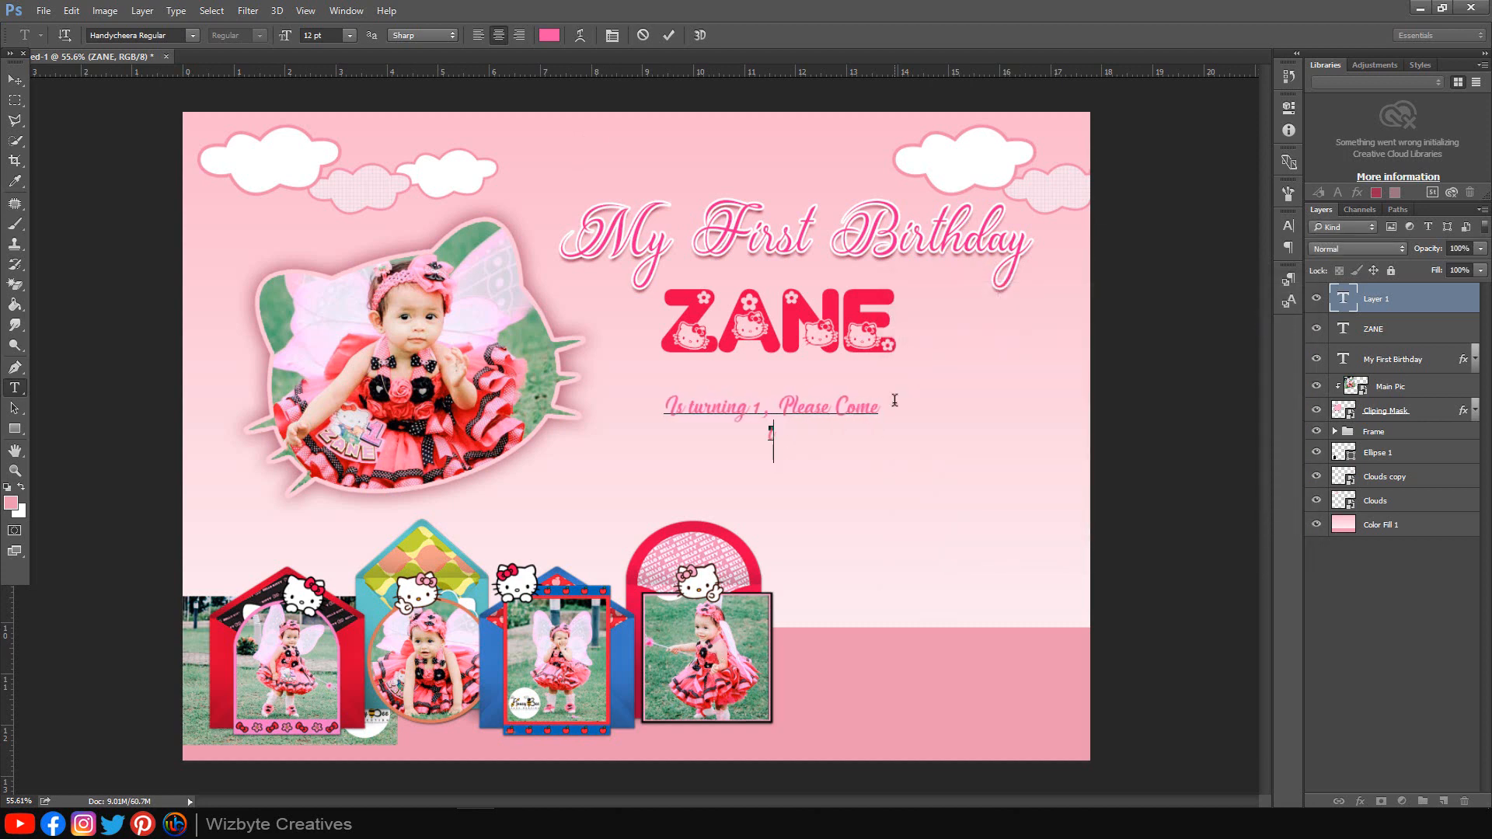
{"action": "key", "text": "Return"}
{"action": "type", "text": "to my party to"}
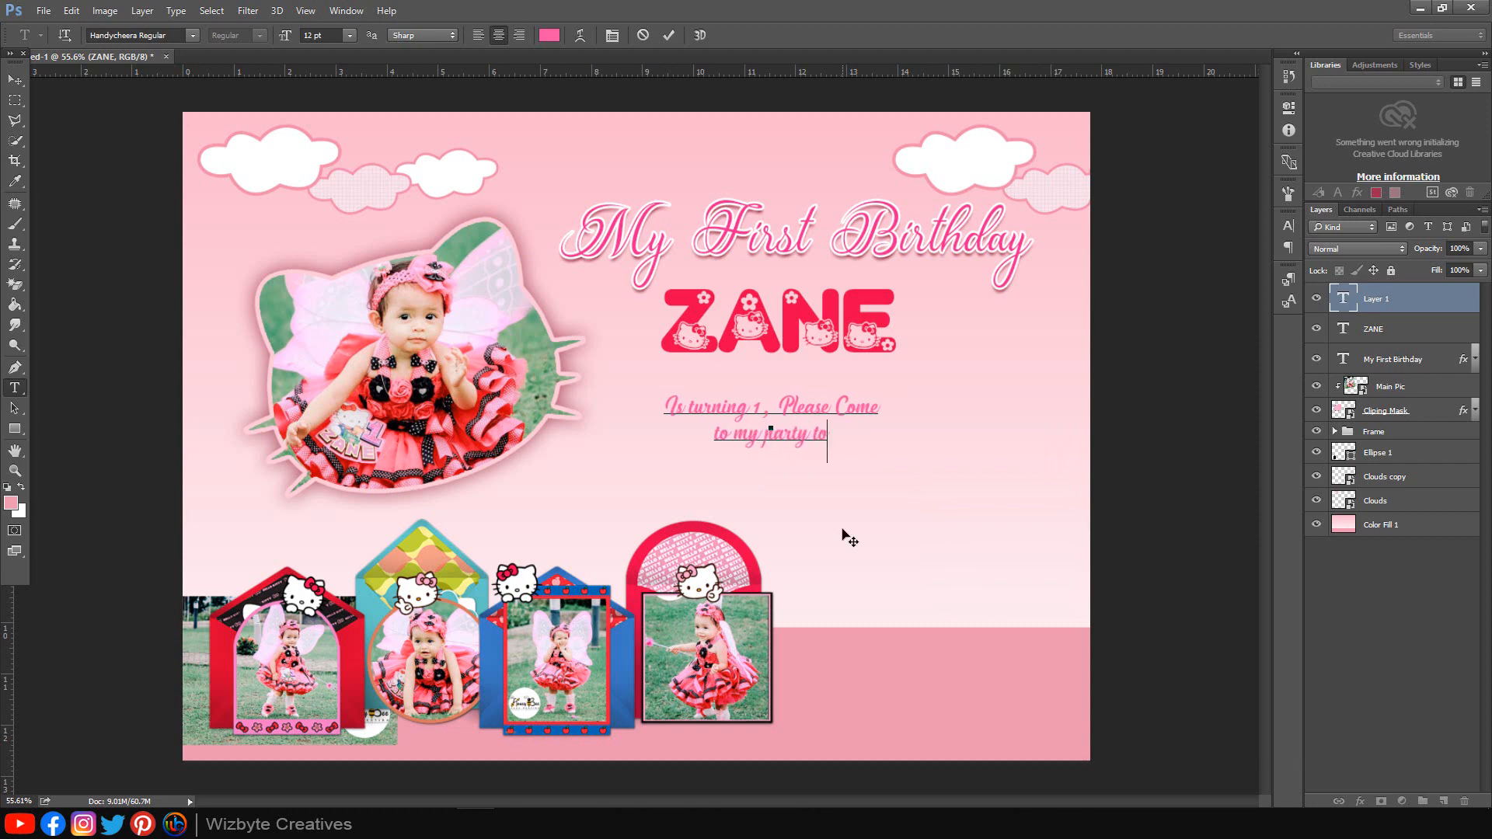
{"action": "type", "text": " have fun!"}
{"action": "key", "text": "Return"}
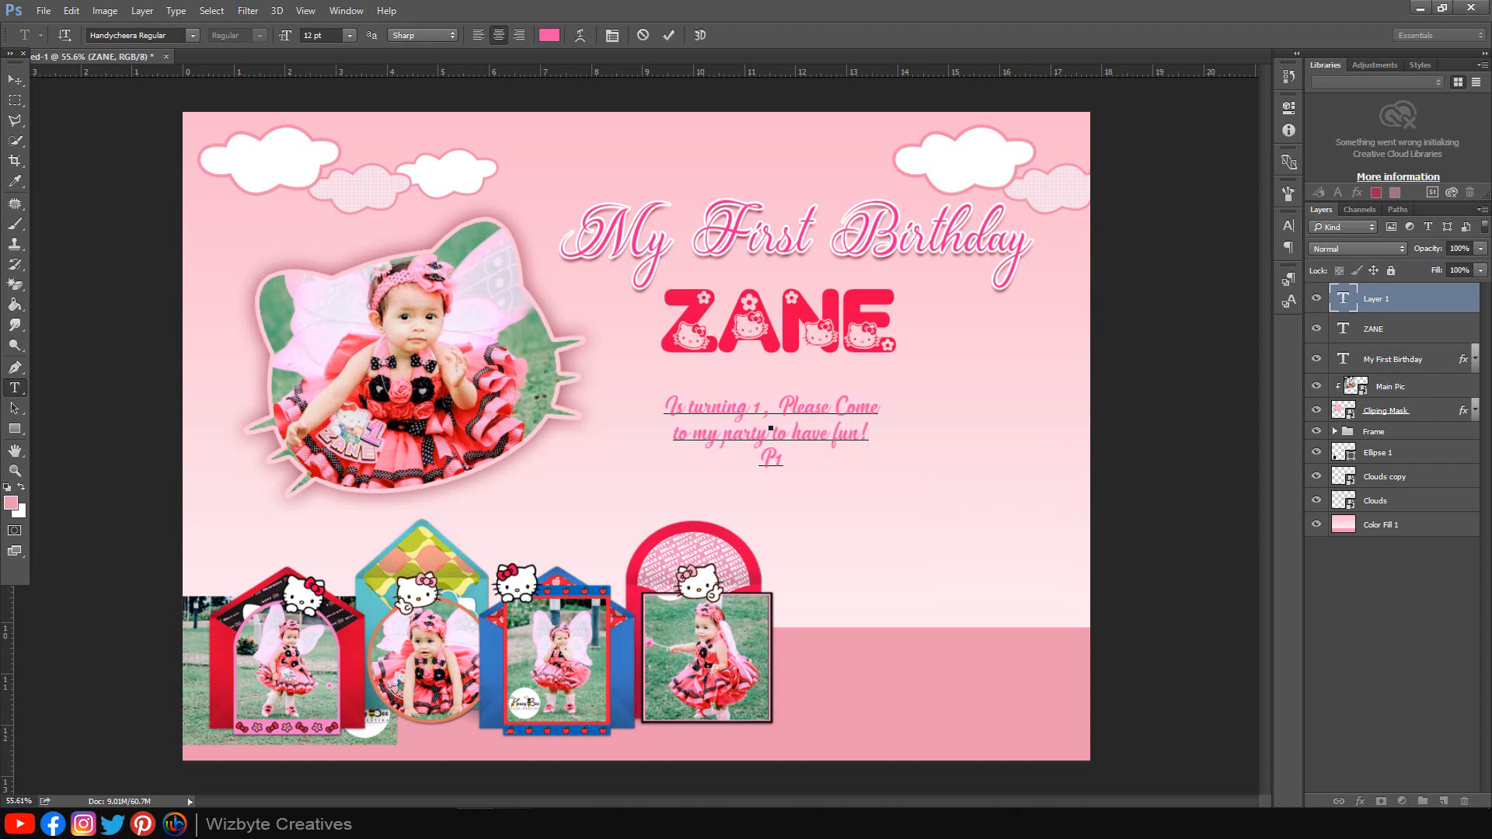
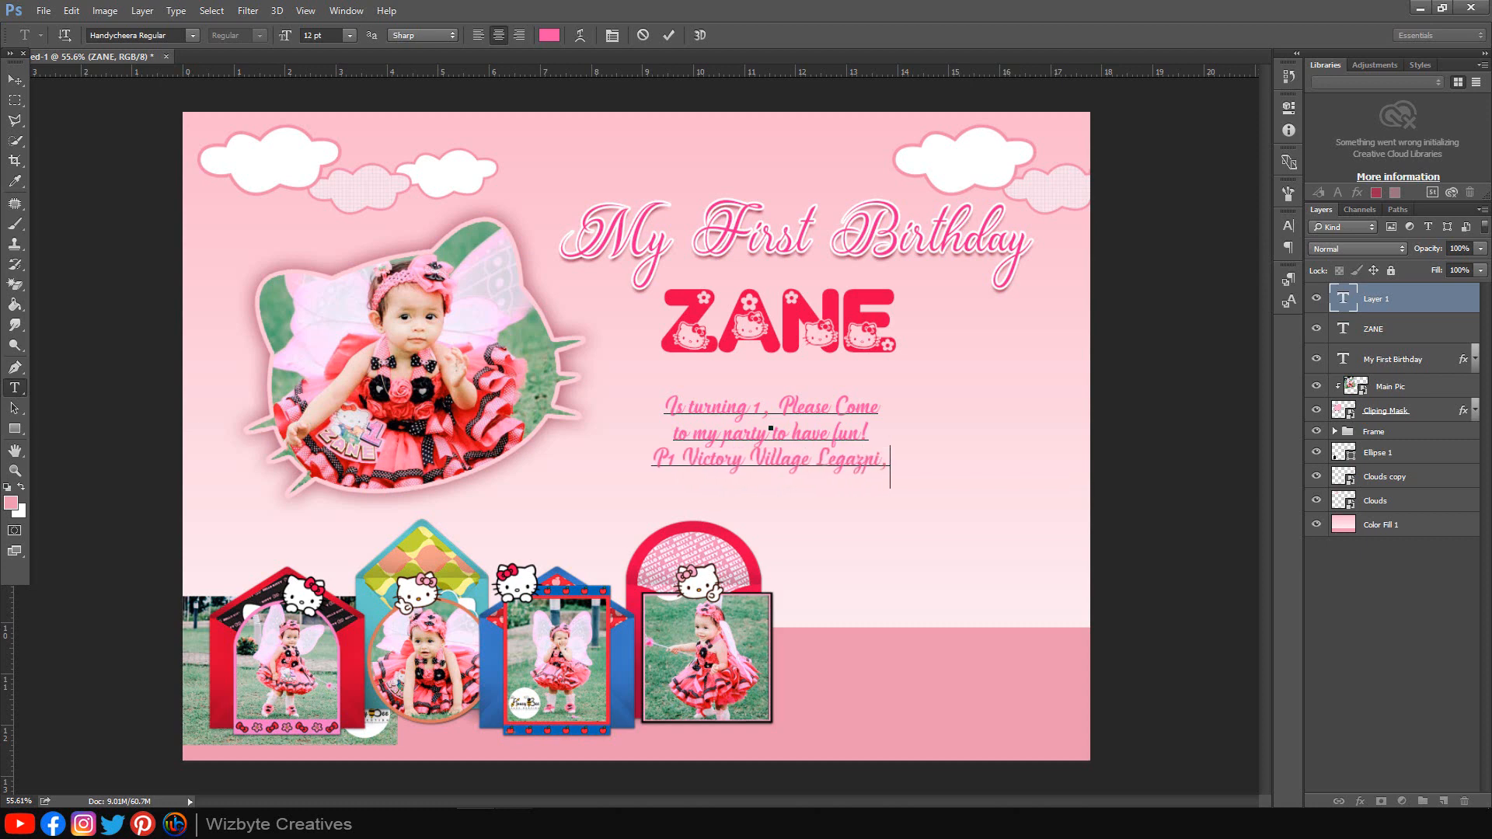
{"action": "left_click", "coordinate": [15, 78]}
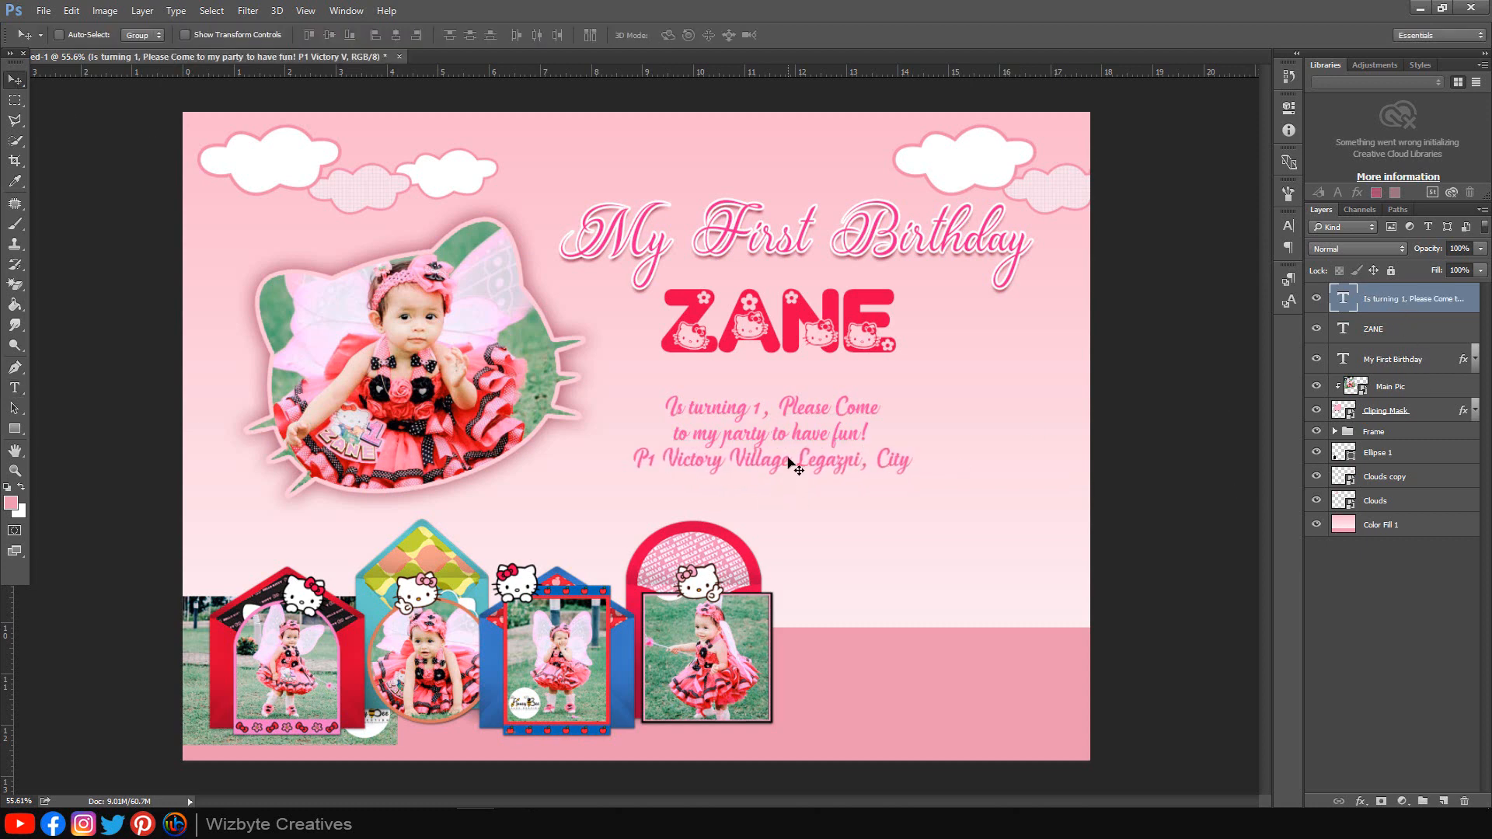
Step: Move the invitation message up under ZANE and copy the title's stroke and drop shadow onto ZANE and the message
{"action": "left_click_drag", "start_coordinate": [787, 460], "coordinate": [794, 421]}
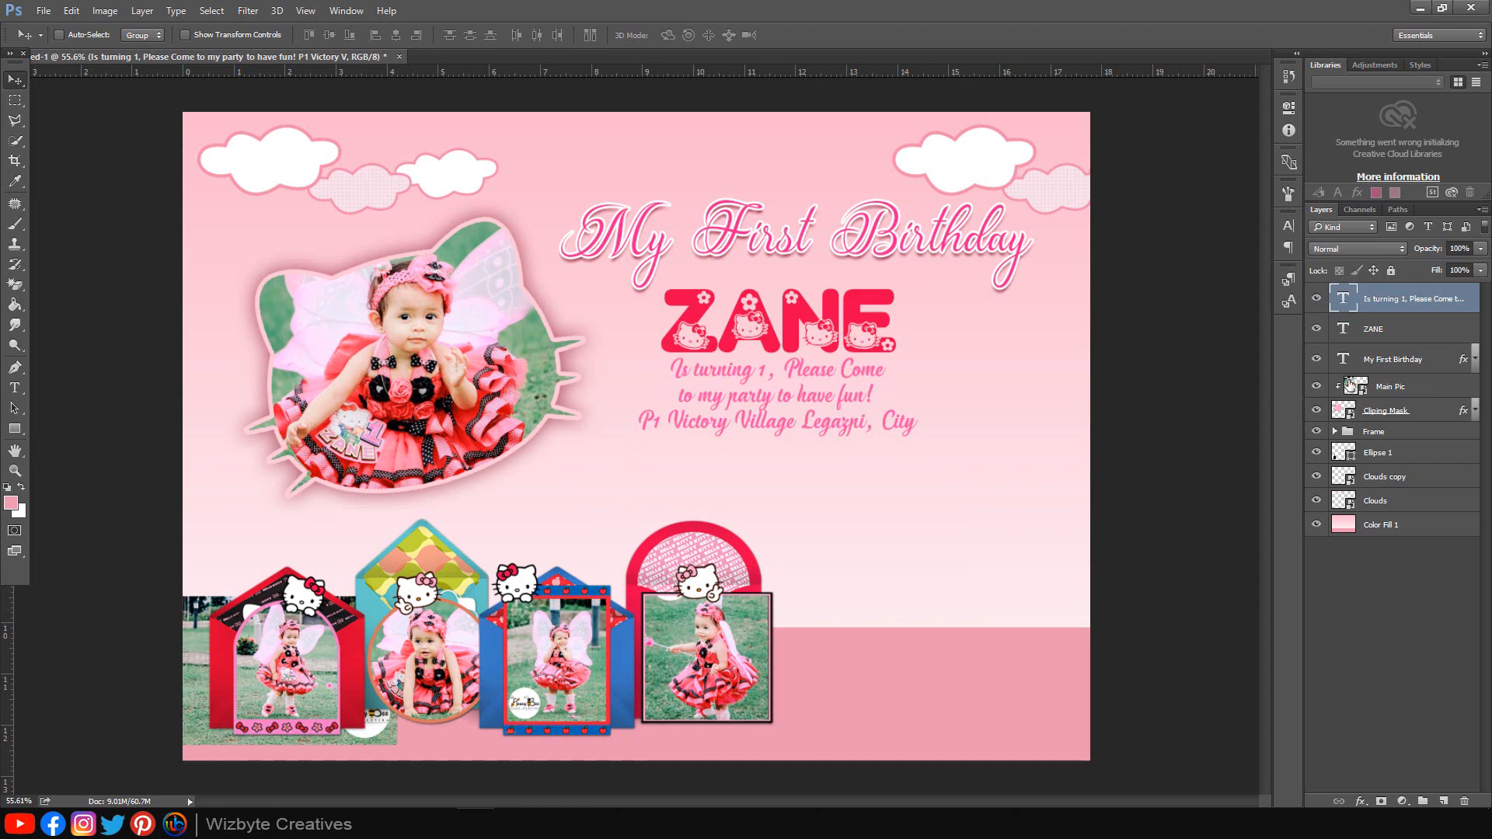
{"action": "left_click_drag", "start_coordinate": [1465, 347], "coordinate": [1462, 306]}
{"action": "left_click", "coordinate": [1476, 332]}
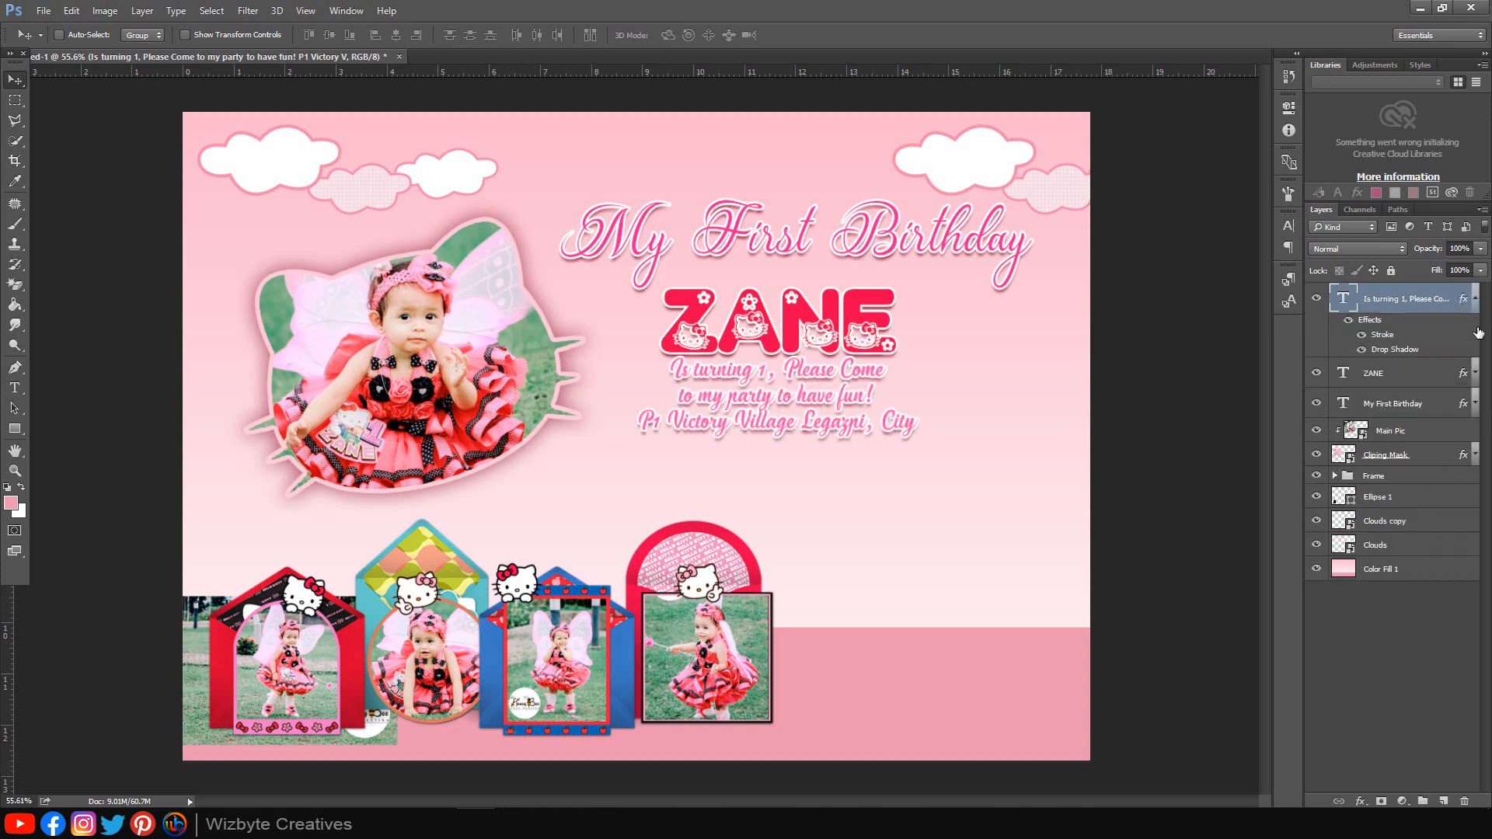
{"action": "left_click", "coordinate": [1473, 304]}
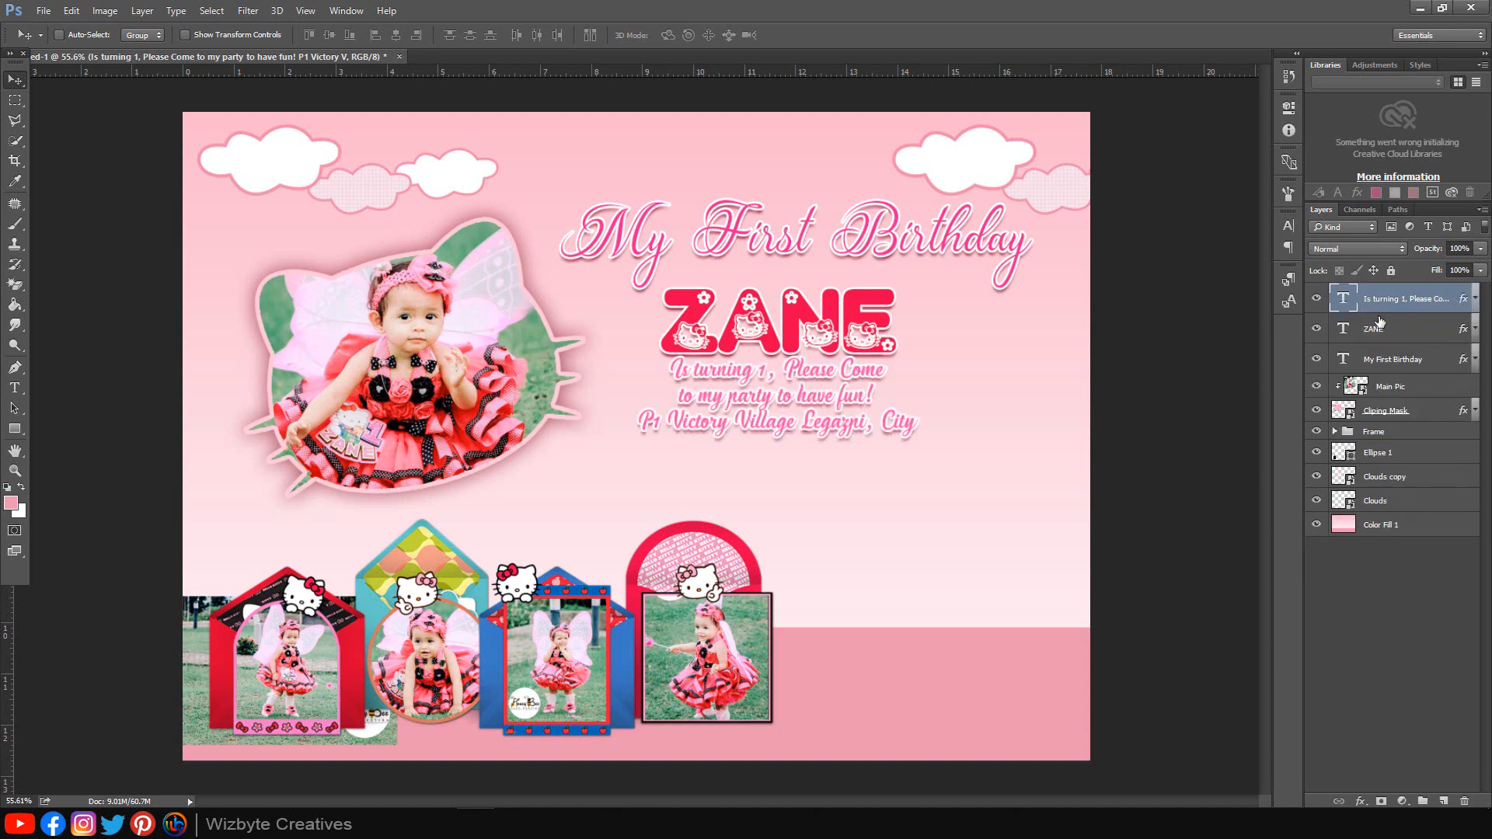
Step: Recolour the invitation message text hot pink f41f8d
{"action": "double_click", "coordinate": [1346, 300]}
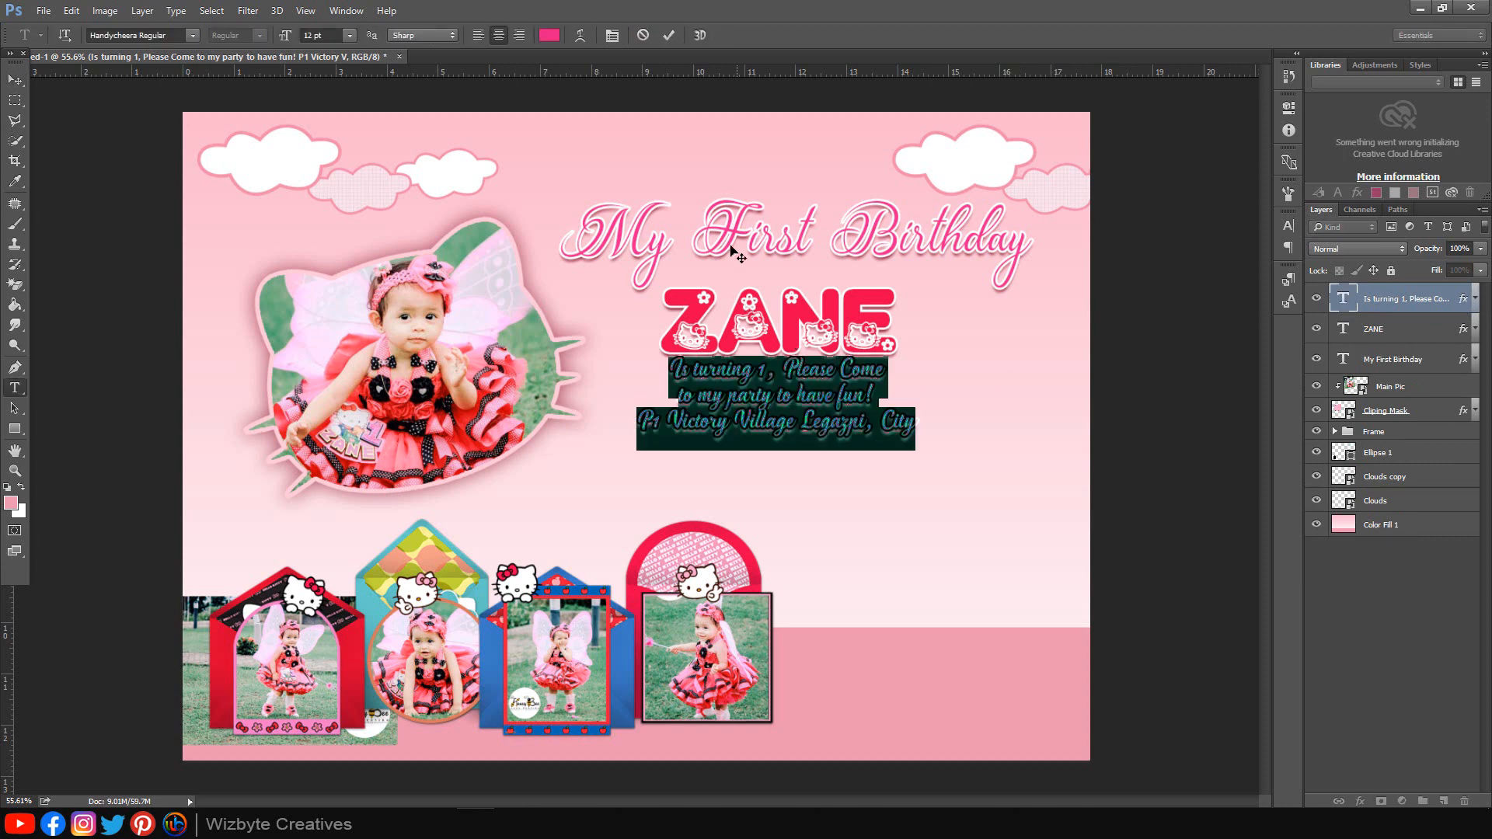
{"action": "left_click", "coordinate": [550, 35]}
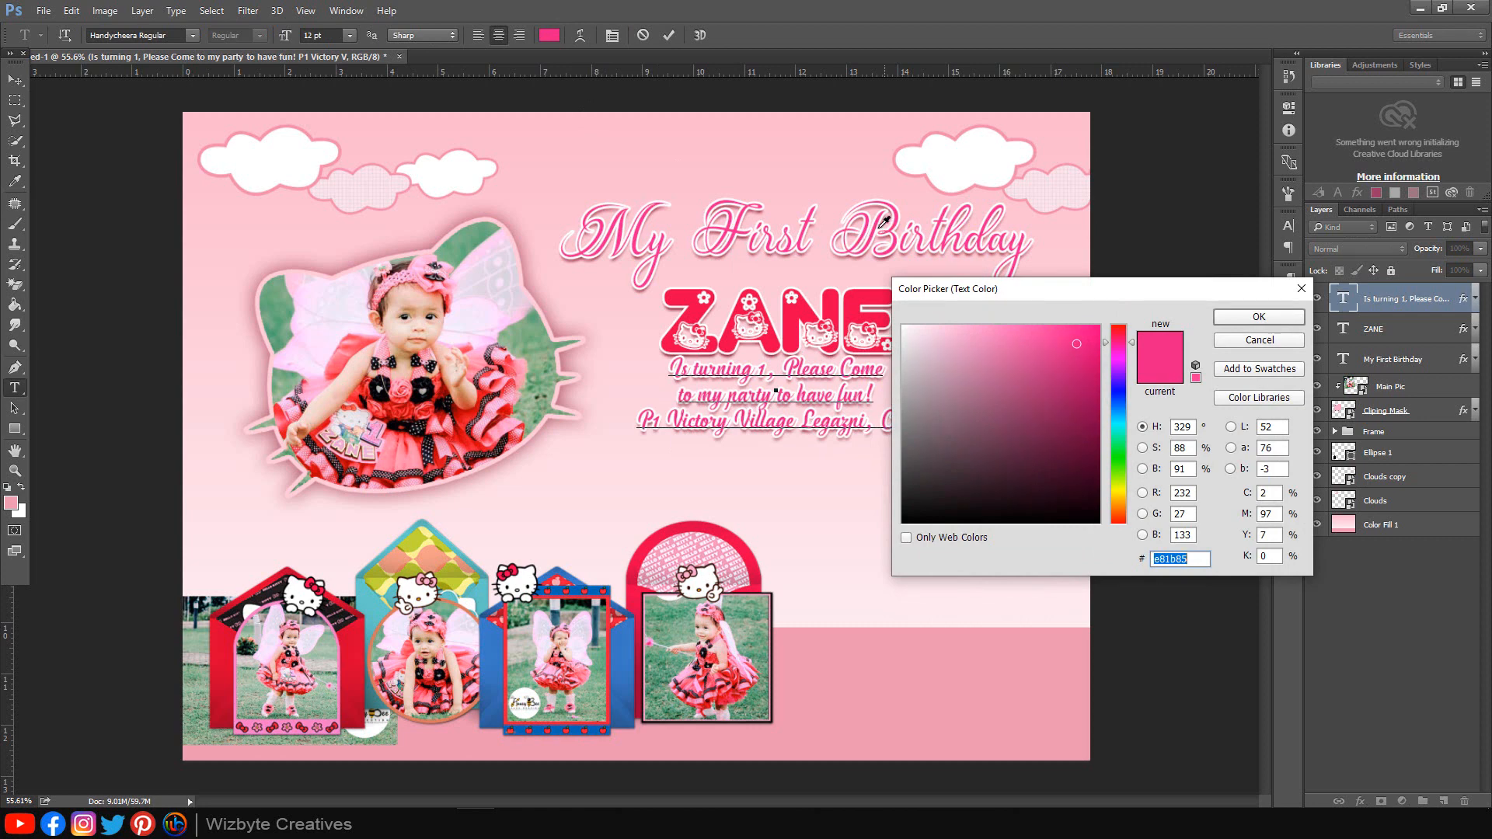
{"action": "left_click", "coordinate": [878, 229]}
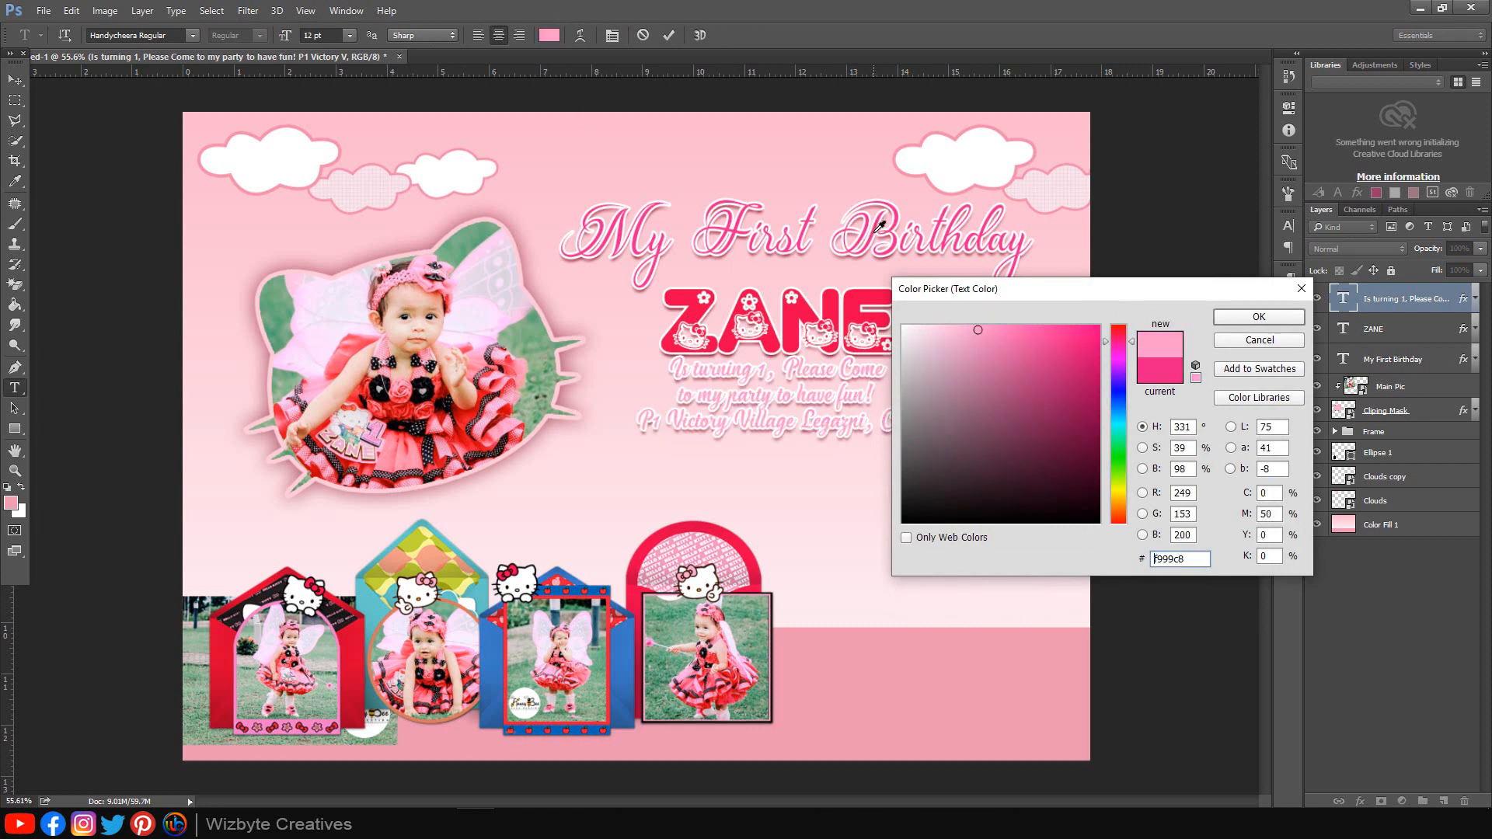
{"action": "left_click", "coordinate": [876, 229]}
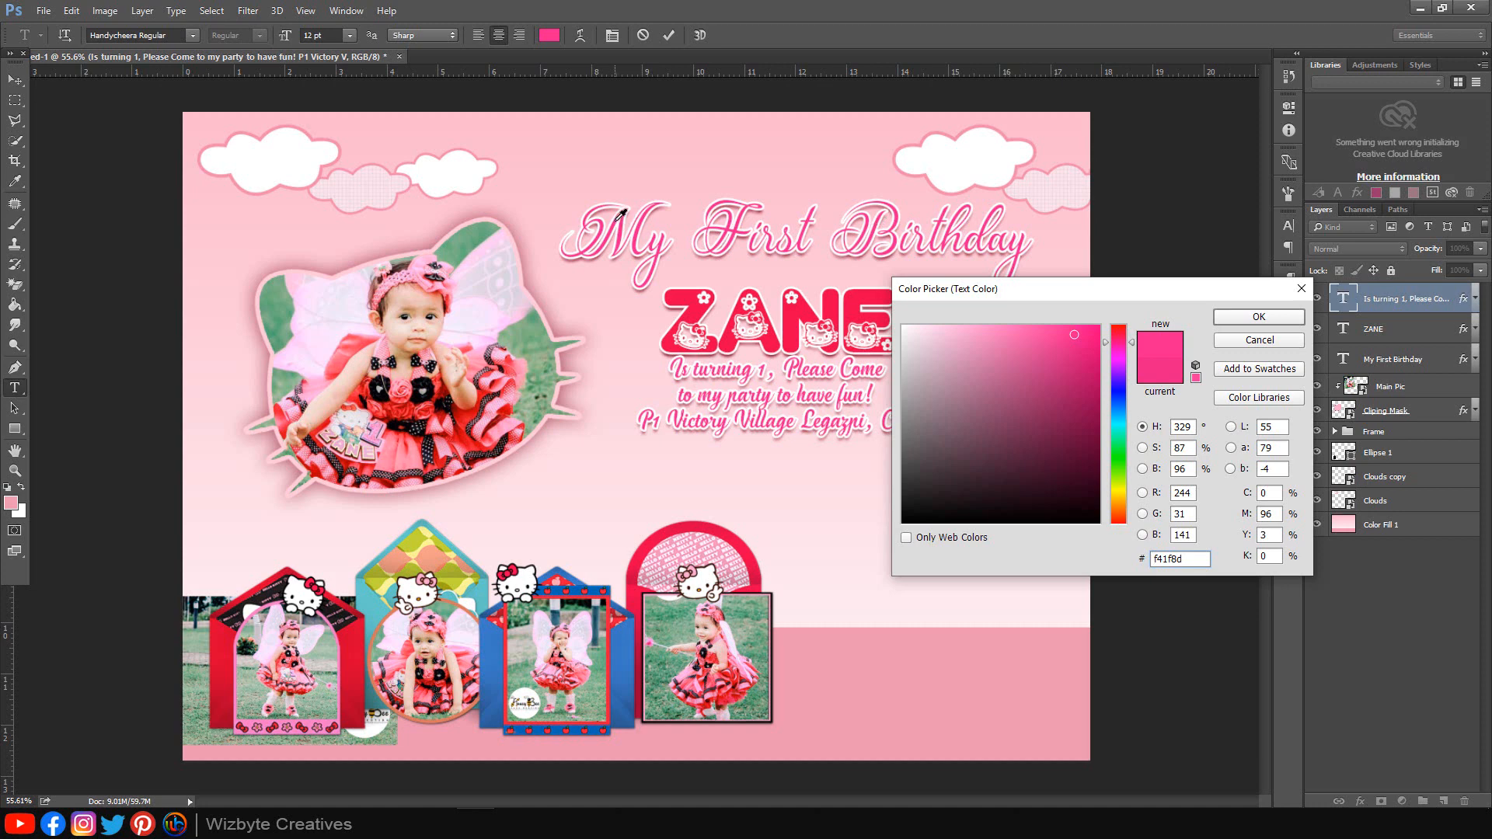
{"action": "left_click", "coordinate": [1240, 318]}
{"action": "left_click", "coordinate": [1373, 649]}
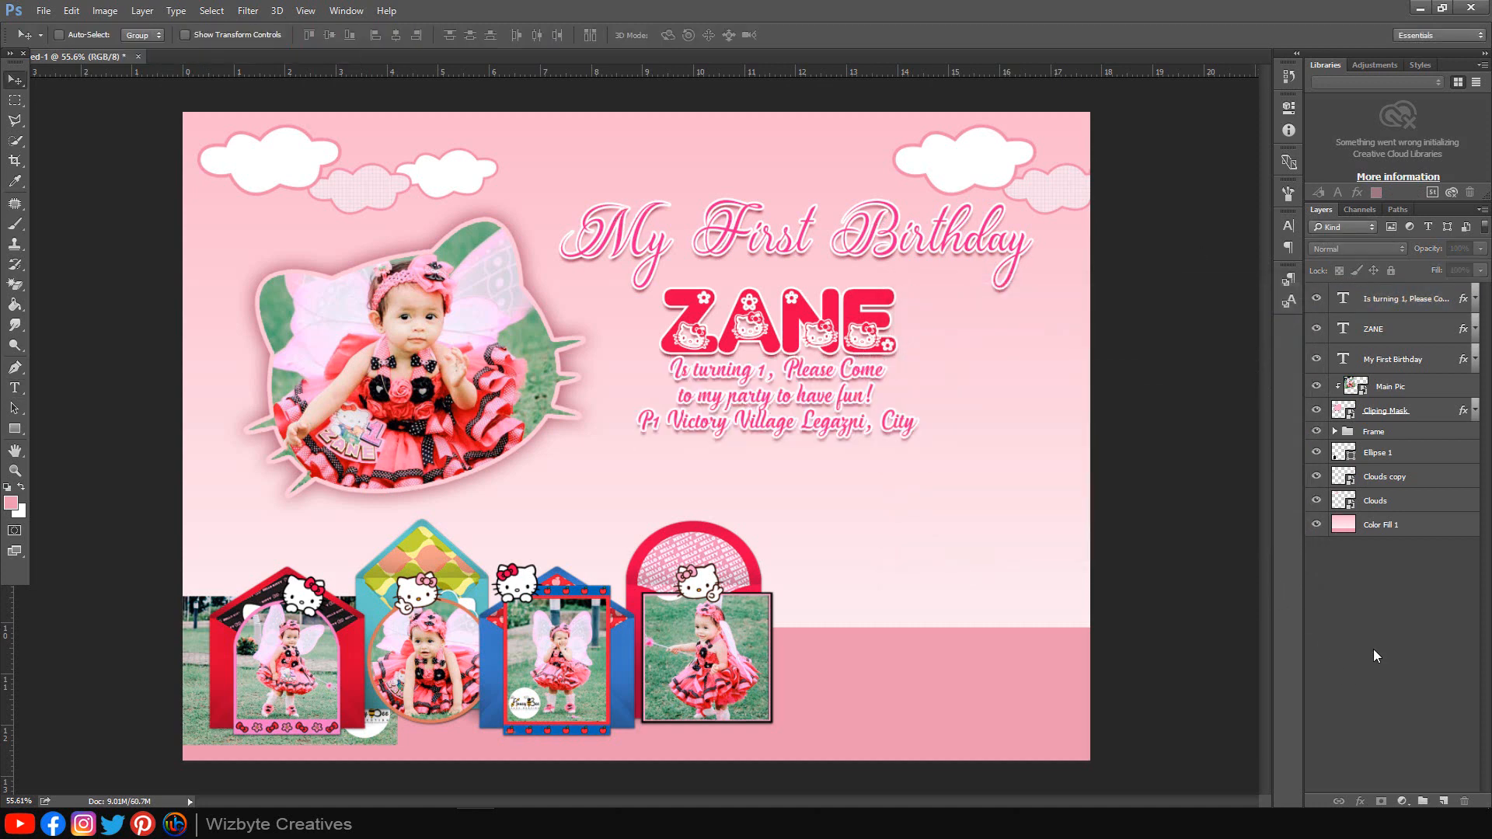
Step: Add a text block reading 'Sunday 21th June 2020' and '2pm Until I'm tired!' at the right
{"action": "left_click", "coordinate": [1399, 298]}
{"action": "left_click", "coordinate": [14, 387]}
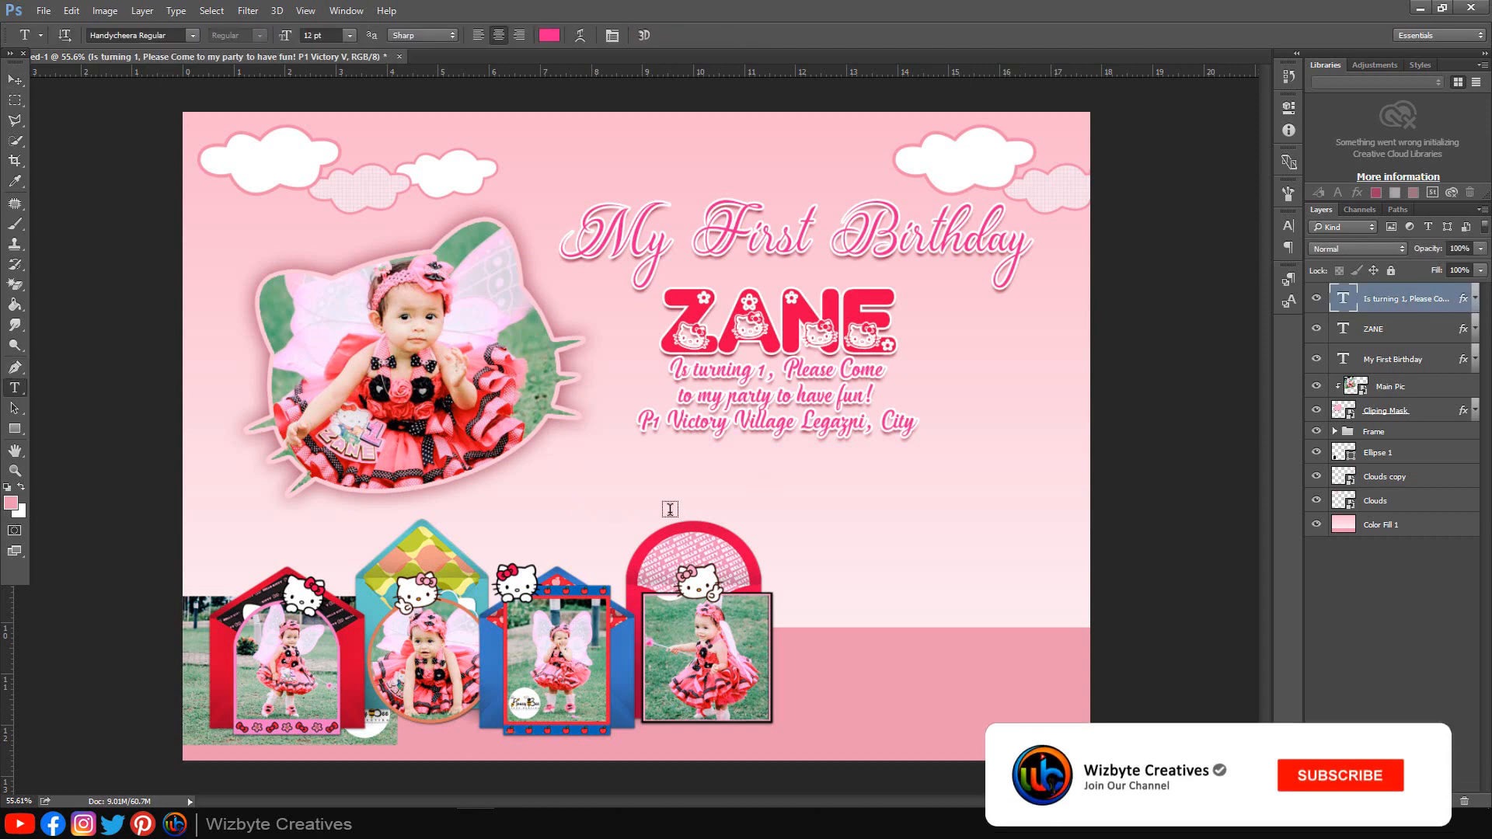
{"action": "left_click", "coordinate": [752, 507]}
{"action": "type", "text": "Sunday"}
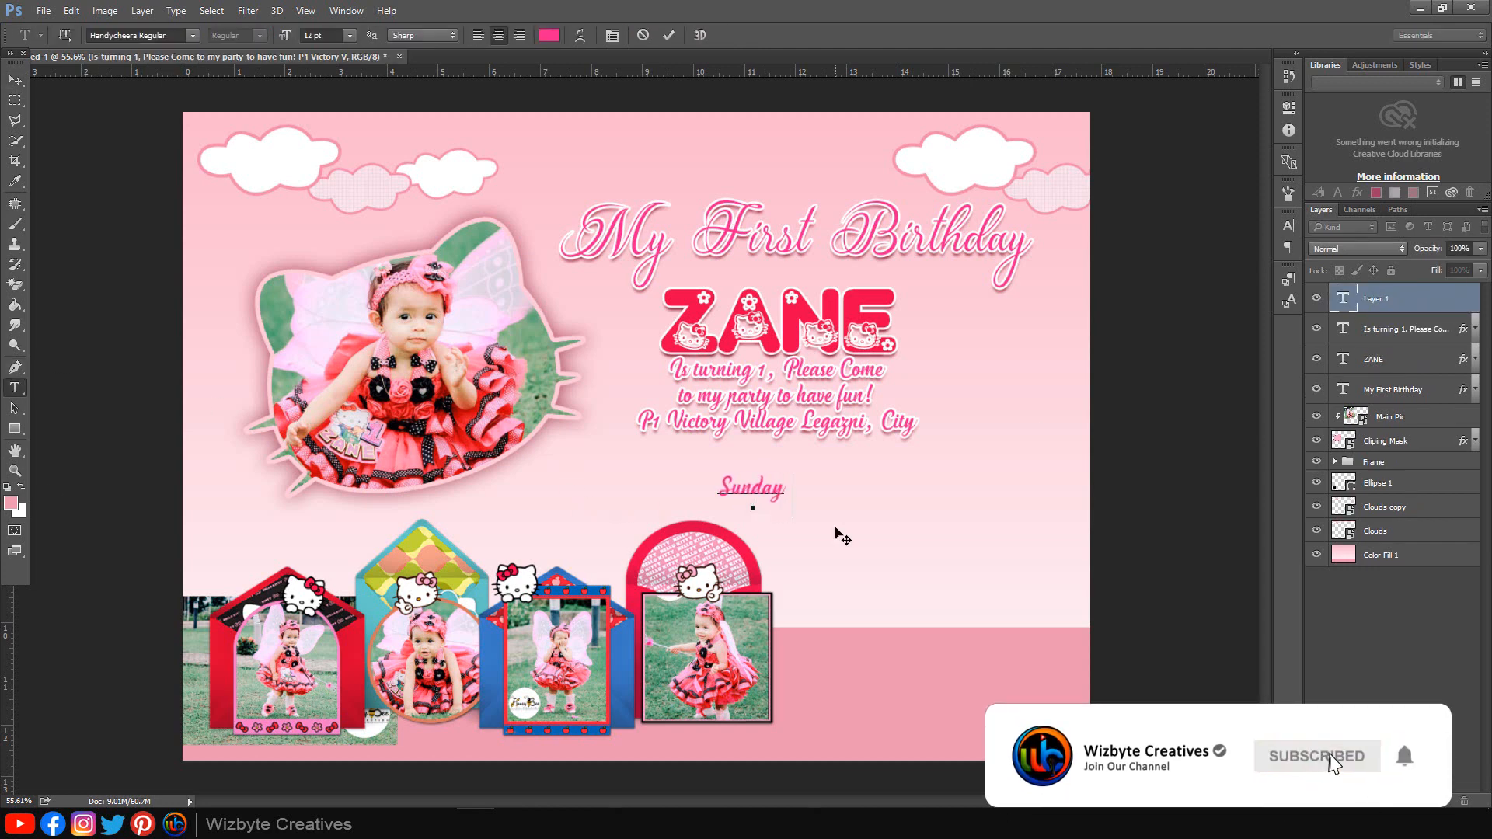
{"action": "type", "text": " 21th June 2020"}
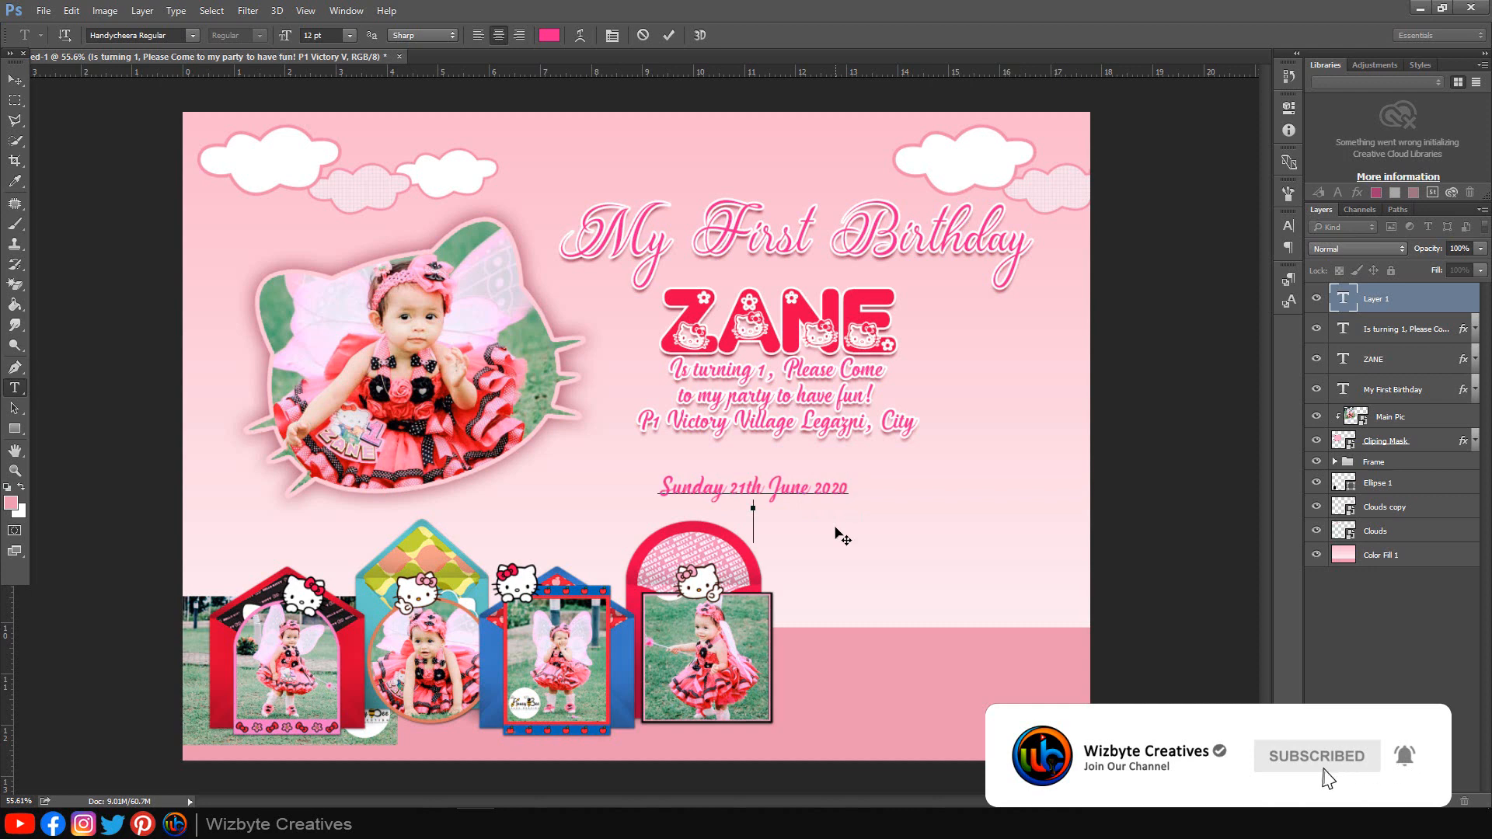
{"action": "type", "text": "2pm Until 4"}
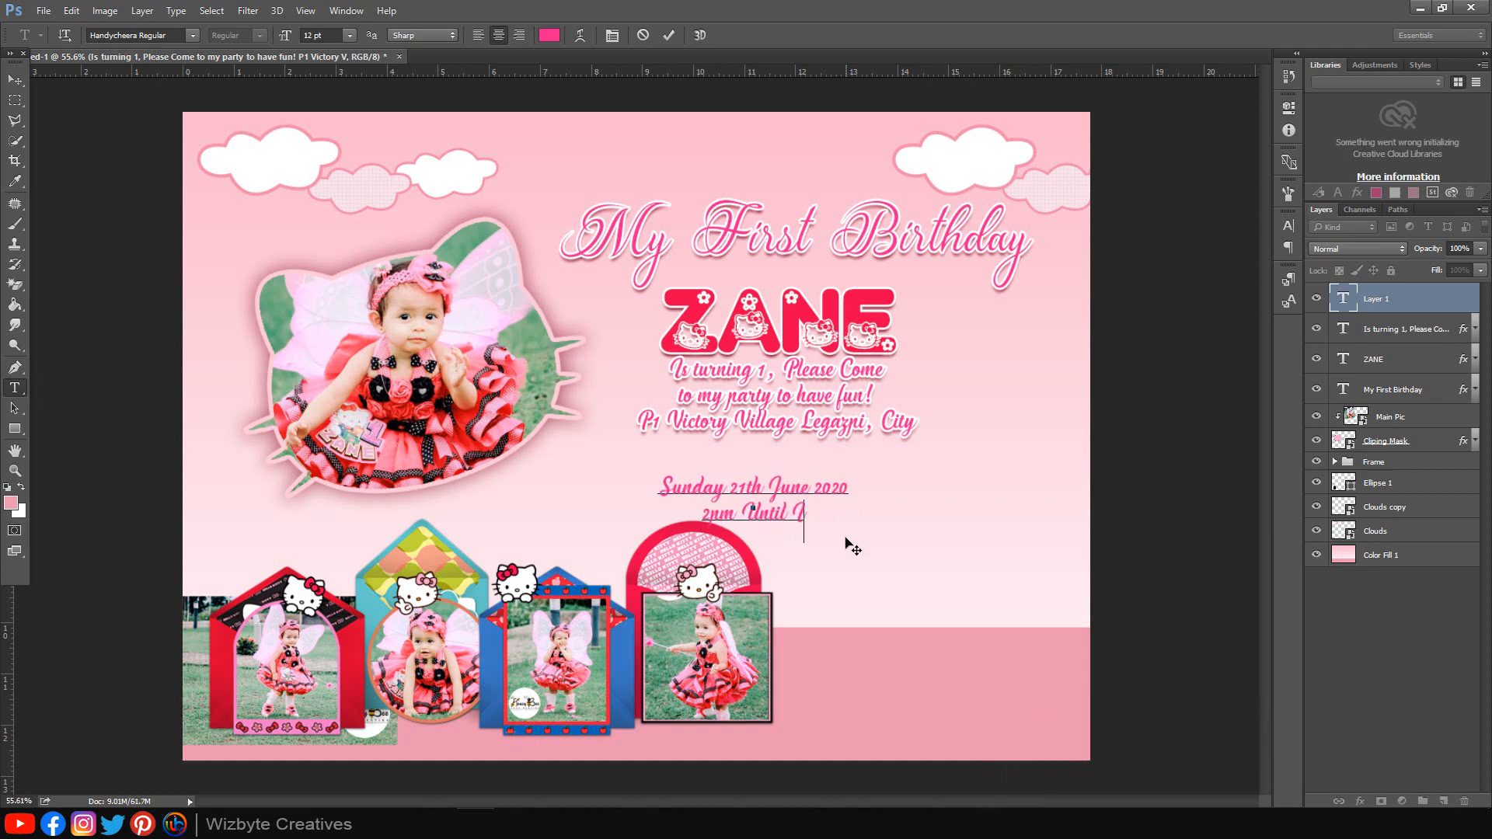
{"action": "type", "text": "'m tired!"}
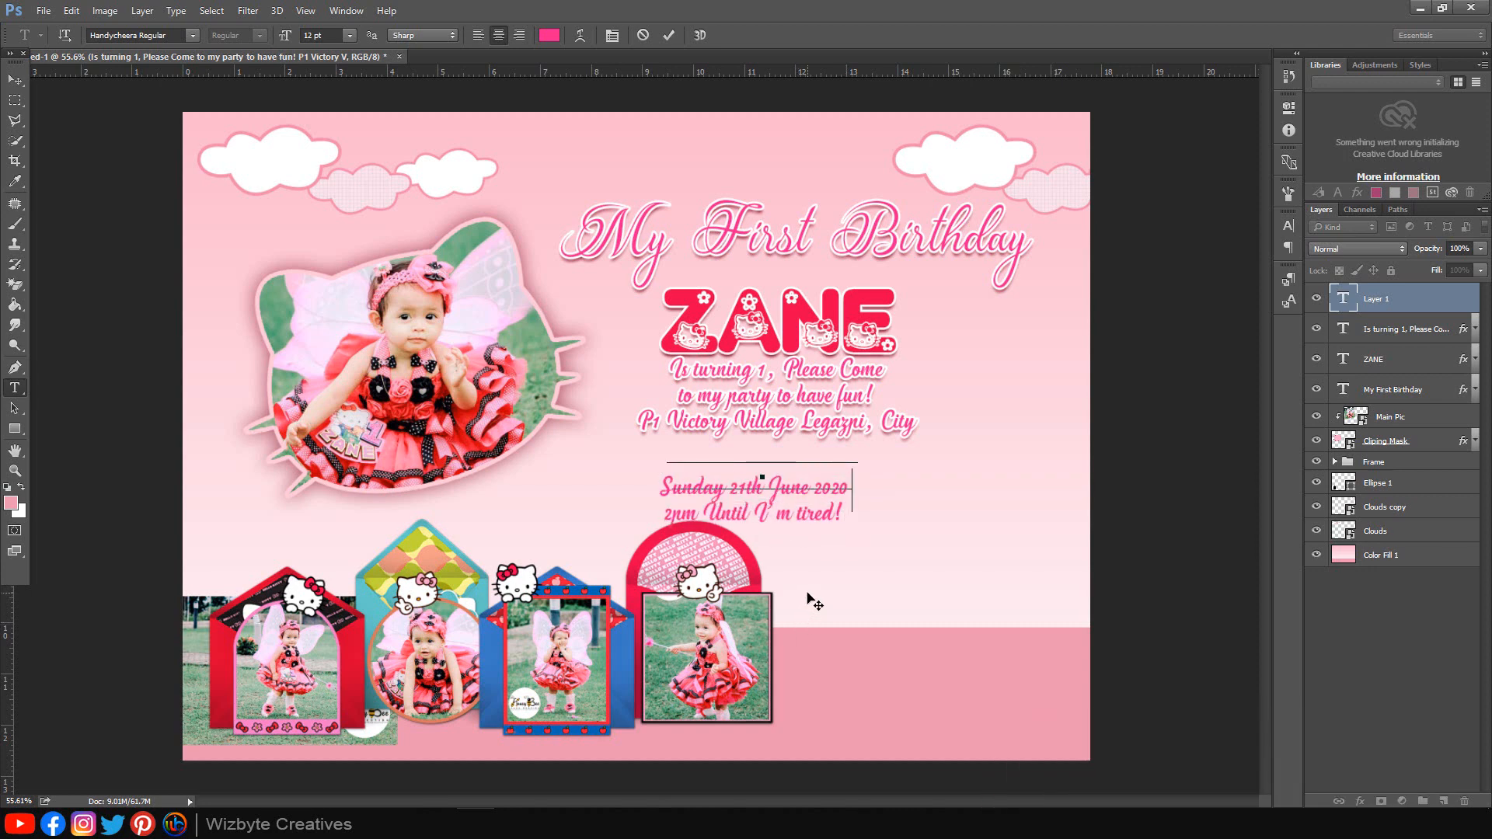
{"action": "left_click_drag", "start_coordinate": [807, 593], "coordinate": [948, 611]}
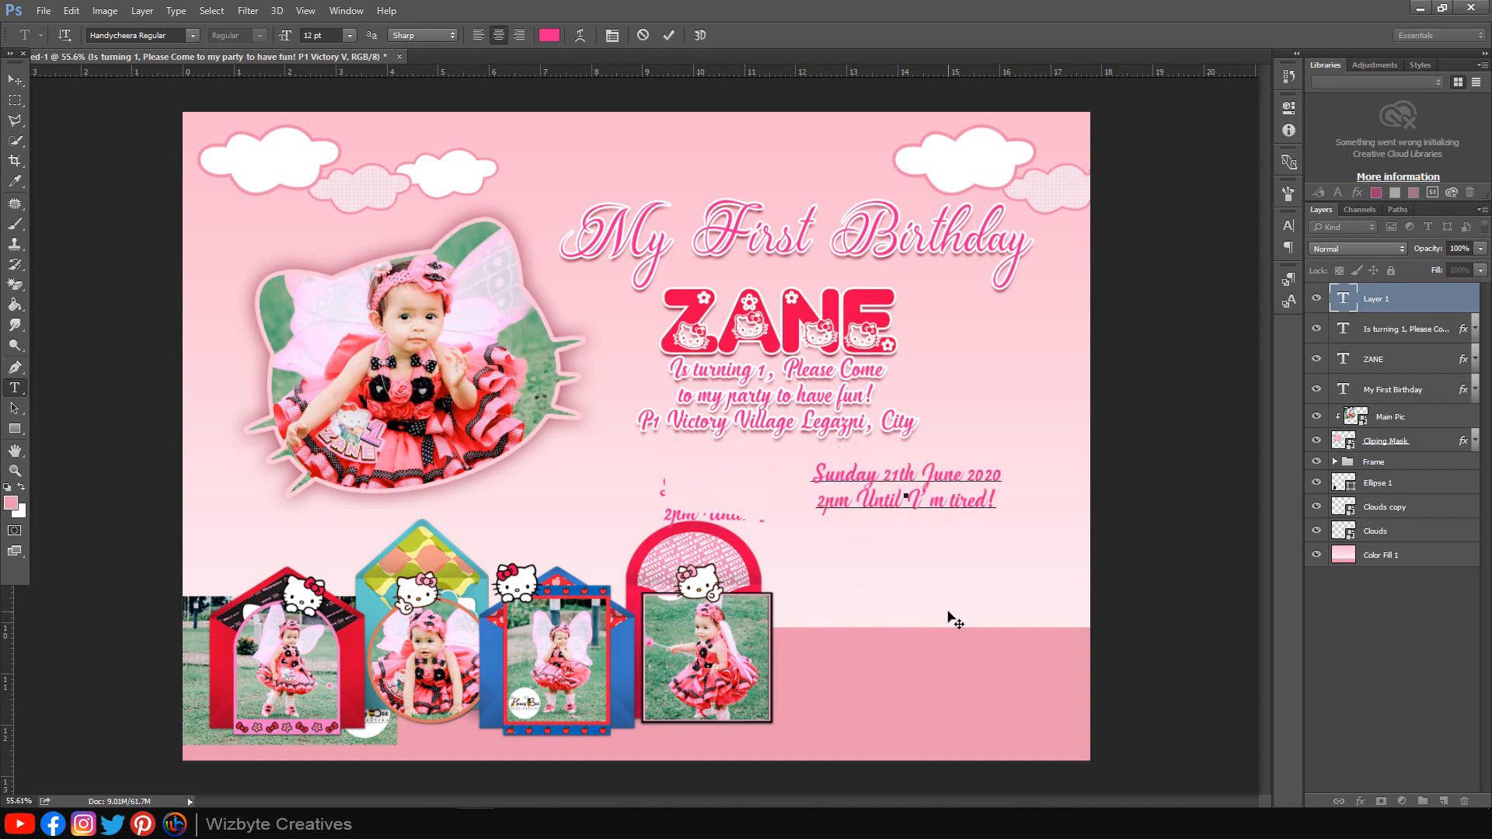
Step: Add an 'R. S. V. P.' line and a contact name with phone number line below
{"action": "key", "text": "Return"}
{"action": "key", "text": "Return"}
{"action": "type", "text": "R. S. V. P."}
{"action": "key", "text": "Return"}
{"action": "type", "text": "My"}
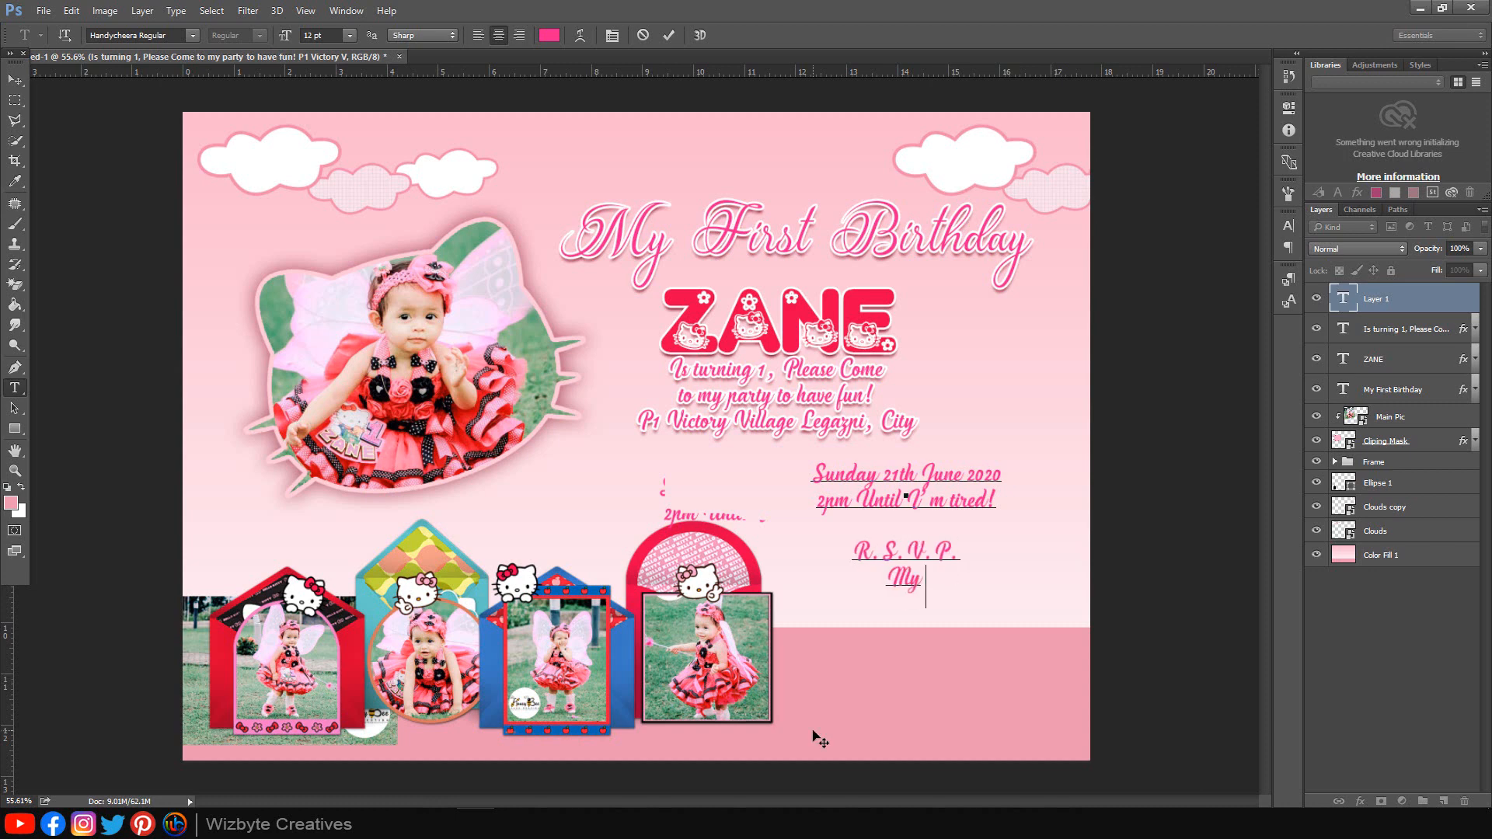
{"action": "type", "text": " Mummy"}
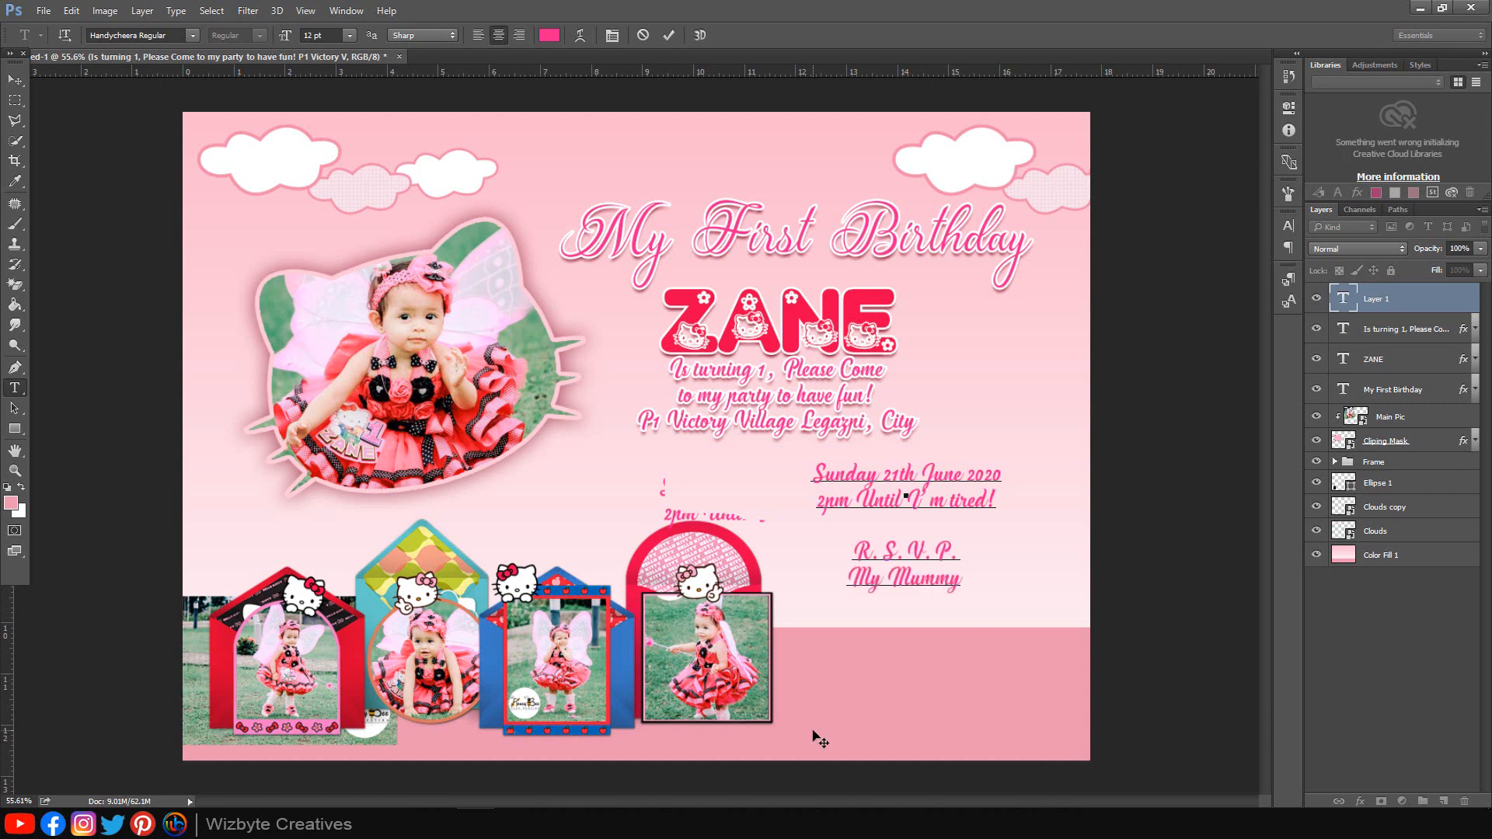
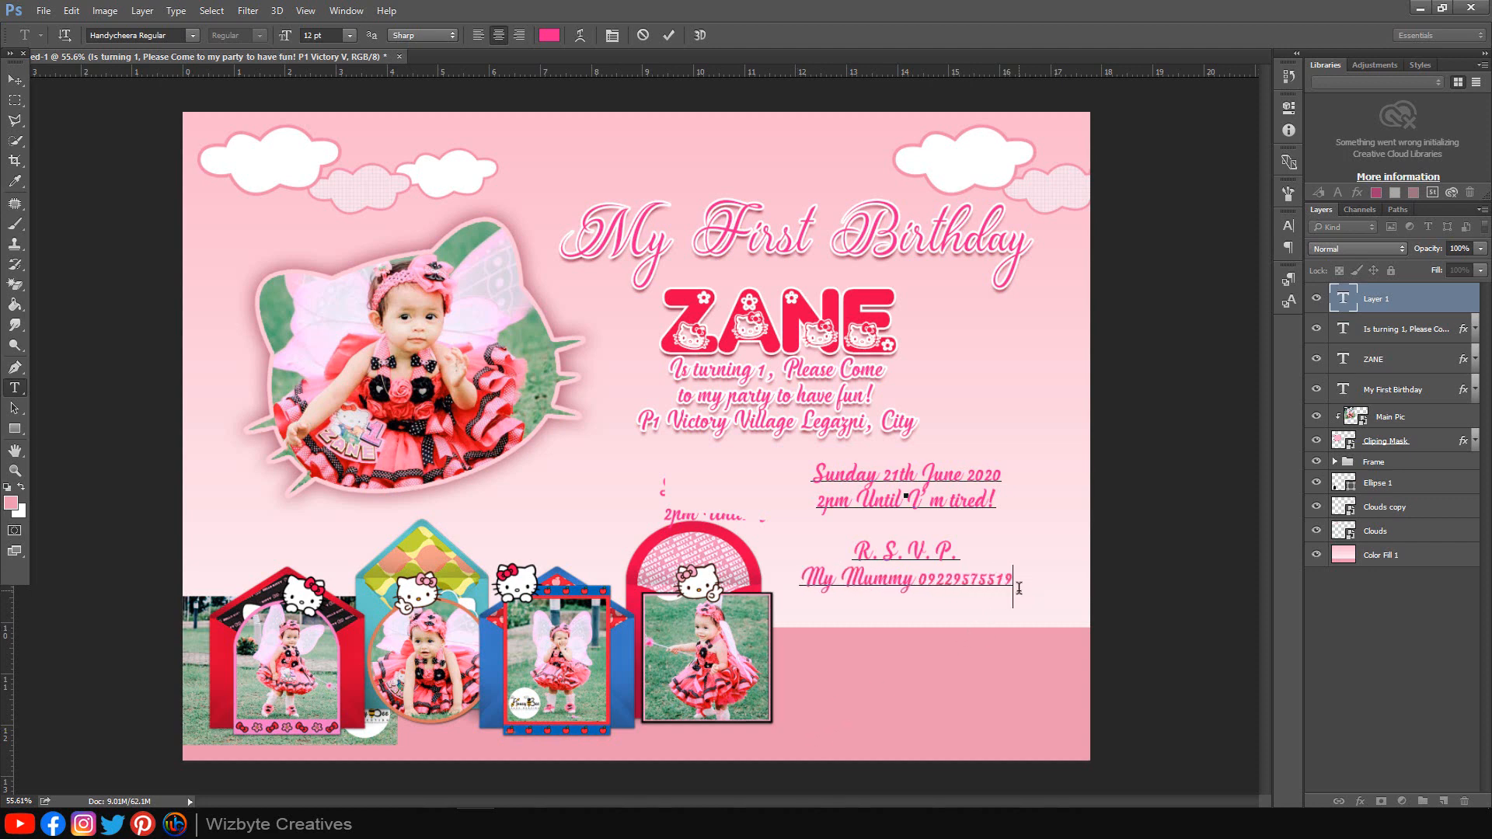
Step: Set the two RSVP lines to 9 pt
{"action": "left_click_drag", "start_coordinate": [1014, 585], "coordinate": [800, 559]}
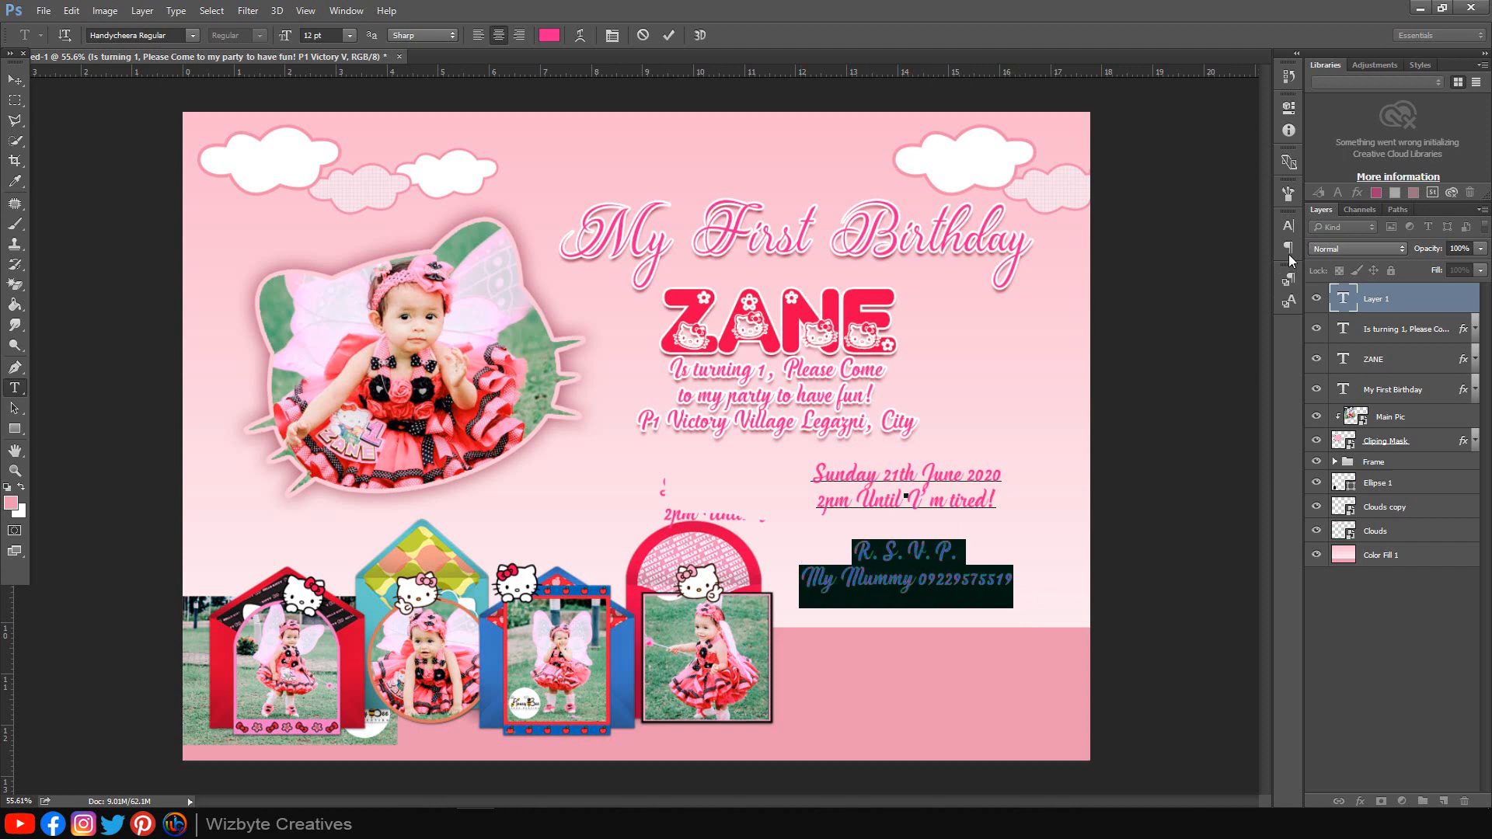
{"action": "left_click", "coordinate": [1288, 227]}
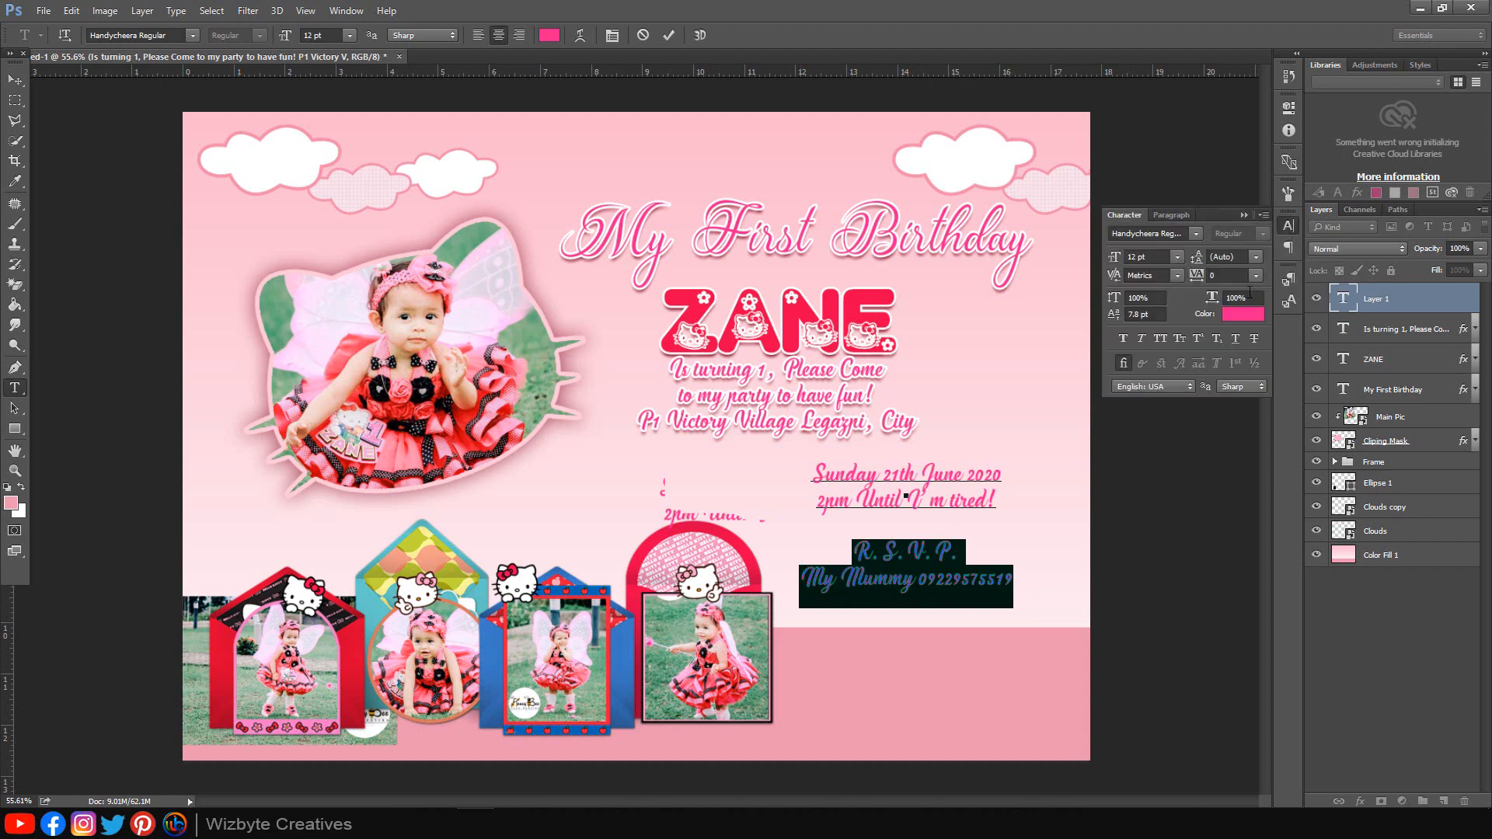
{"action": "left_click", "coordinate": [1111, 261]}
{"action": "type", "text": "9"}
{"action": "key", "text": "Return"}
{"action": "left_click", "coordinate": [1243, 216]}
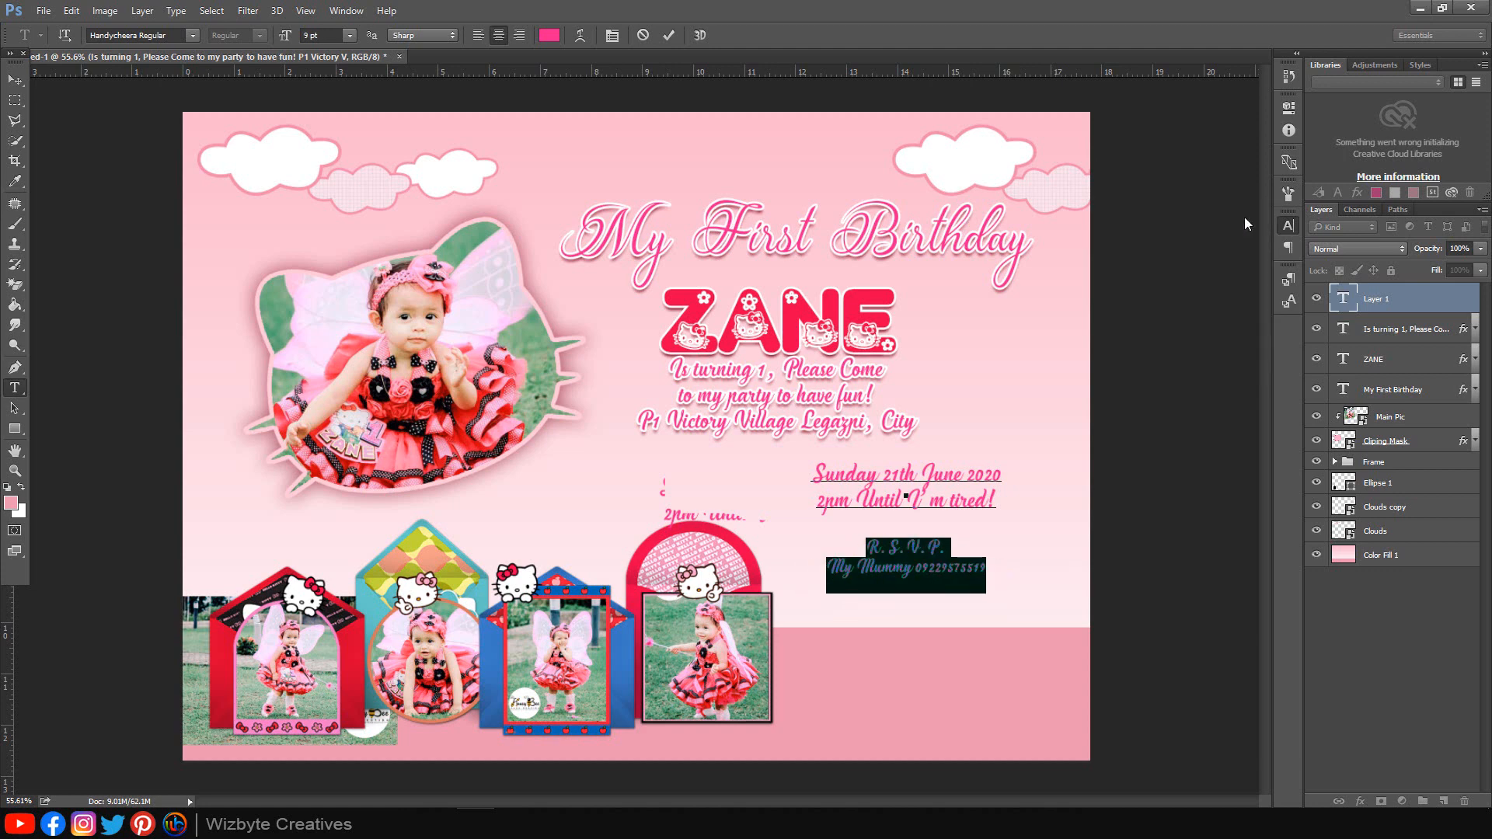
{"action": "left_click", "coordinate": [1339, 679]}
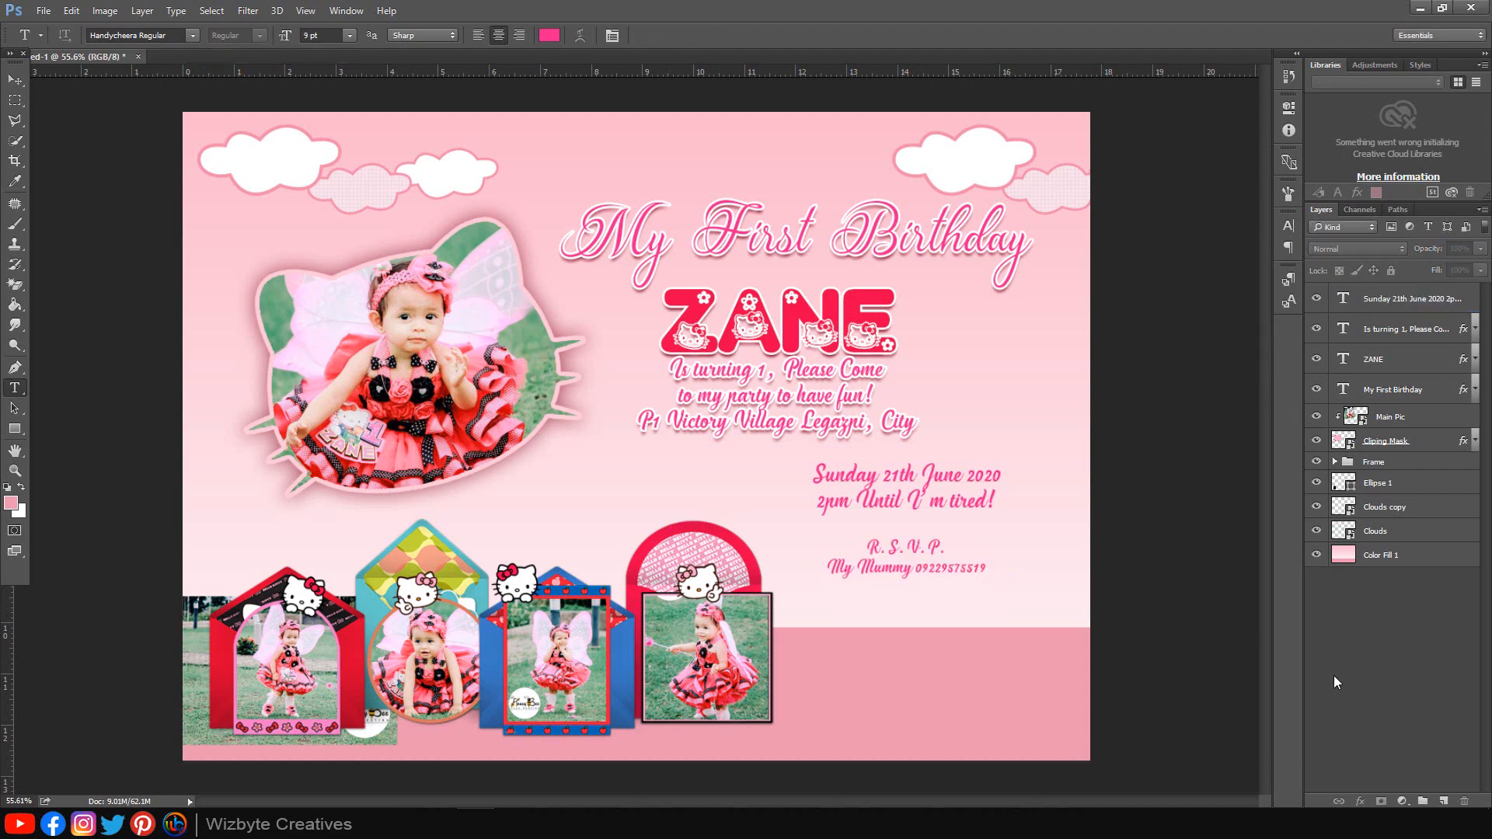
Step: Copy the invitation message's layer effects onto the date and RSVP text
{"action": "key", "text": "v"}
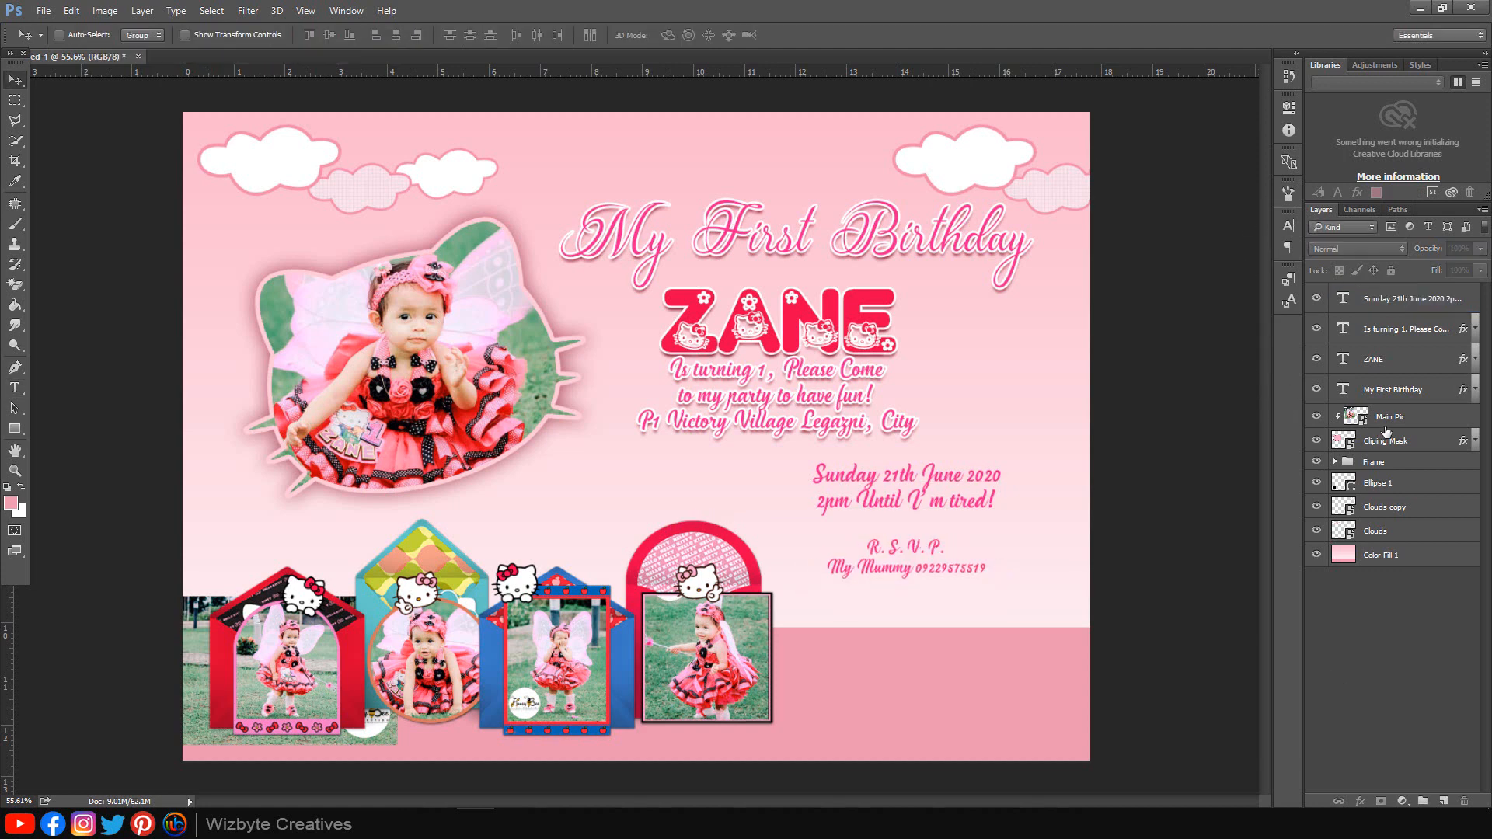
{"action": "left_click", "coordinate": [1463, 338]}
{"action": "left_click_drag", "start_coordinate": [1463, 337], "coordinate": [1464, 300]}
{"action": "left_click", "coordinate": [1474, 302]}
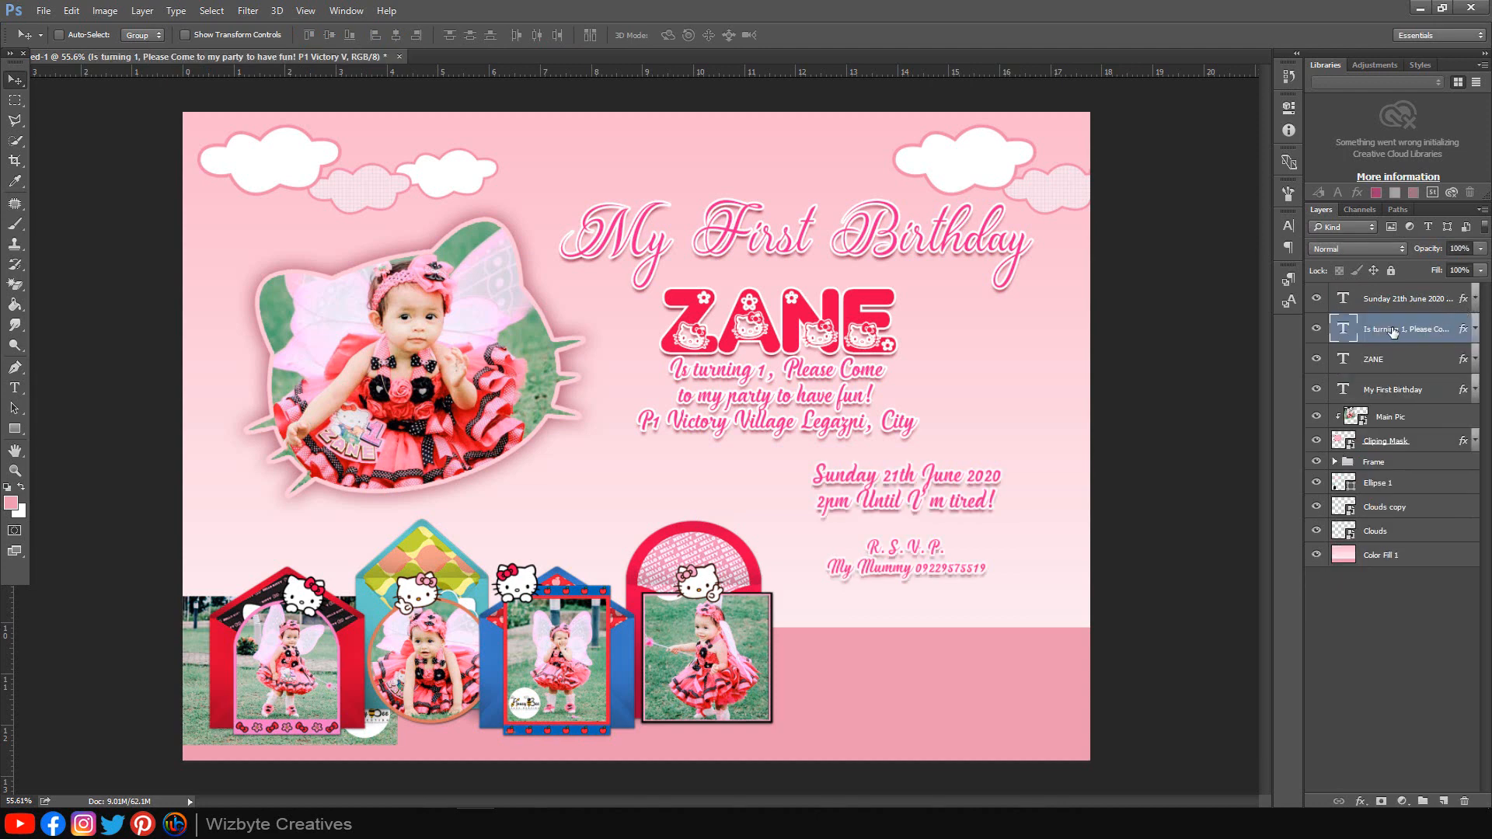
{"action": "left_click", "coordinate": [1403, 303]}
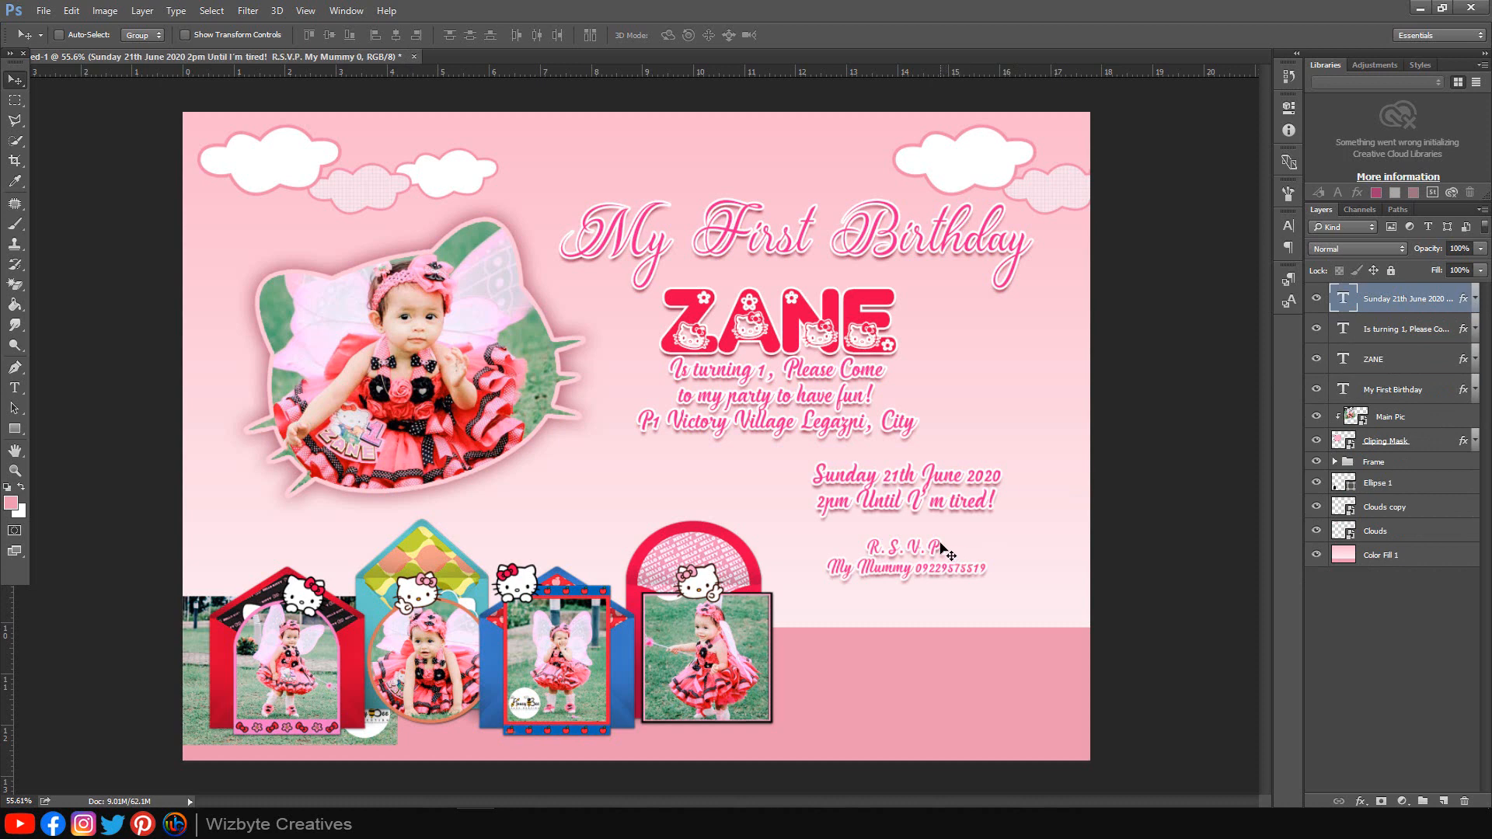
Step: Move the date and RSVP block right and scale it to about 95%
{"action": "left_click_drag", "start_coordinate": [942, 547], "coordinate": [995, 551]}
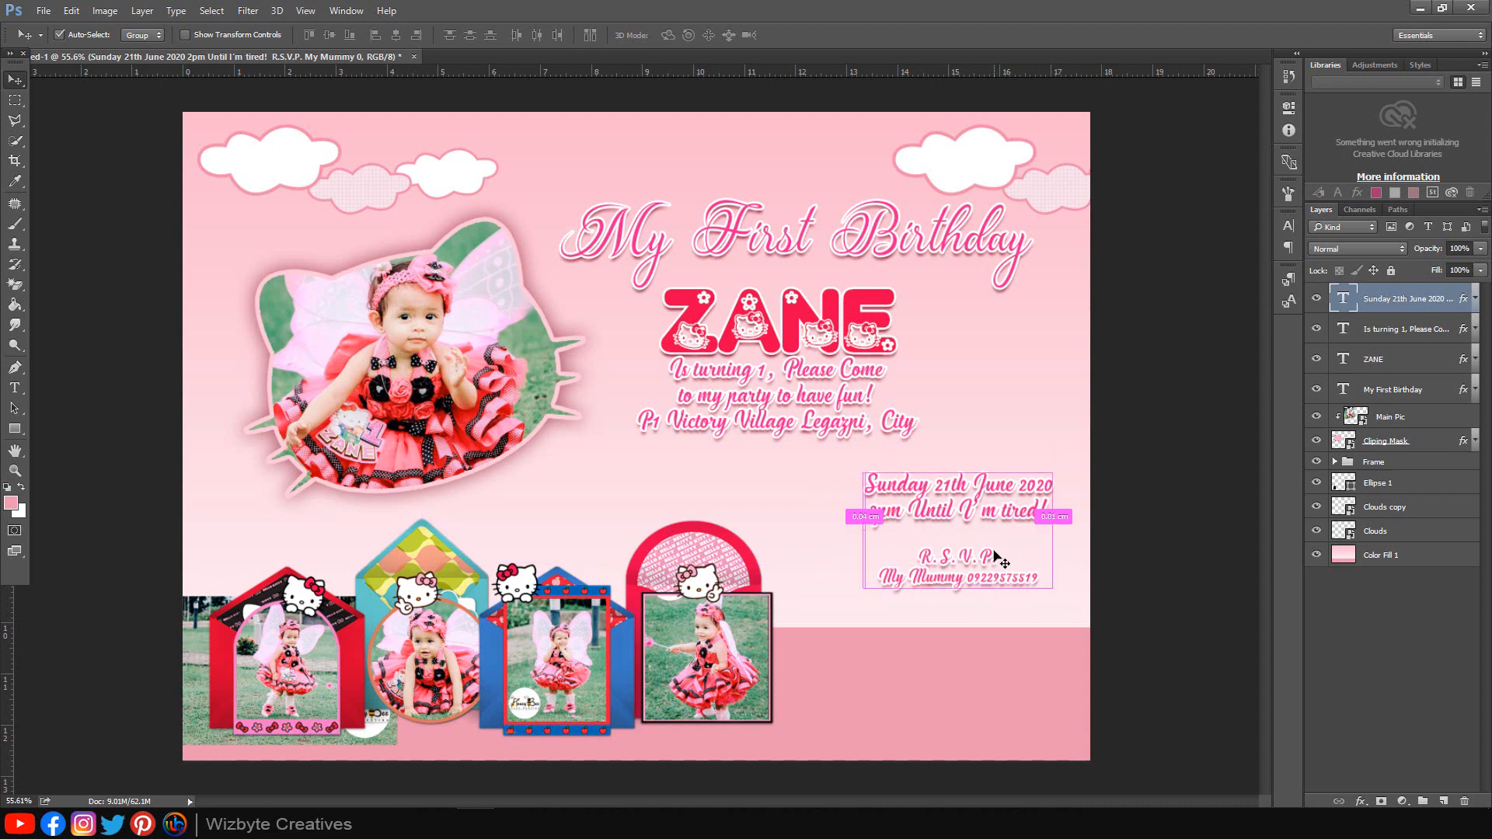
{"action": "key", "text": "ctrl+t"}
{"action": "left_click_drag", "start_coordinate": [1052, 471], "coordinate": [1043, 476]}
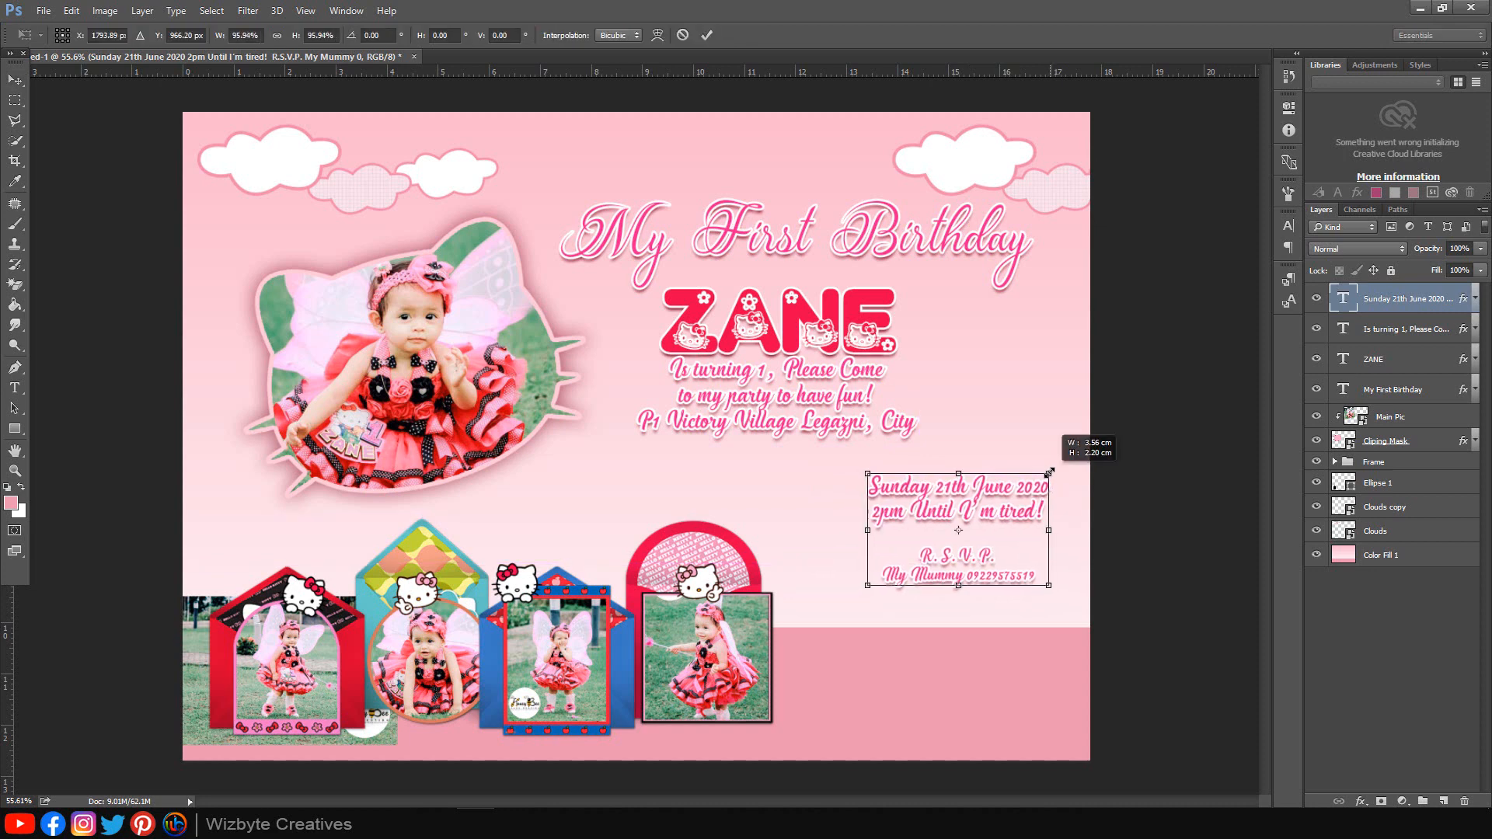
{"action": "left_click_drag", "start_coordinate": [1002, 559], "coordinate": [1013, 542]}
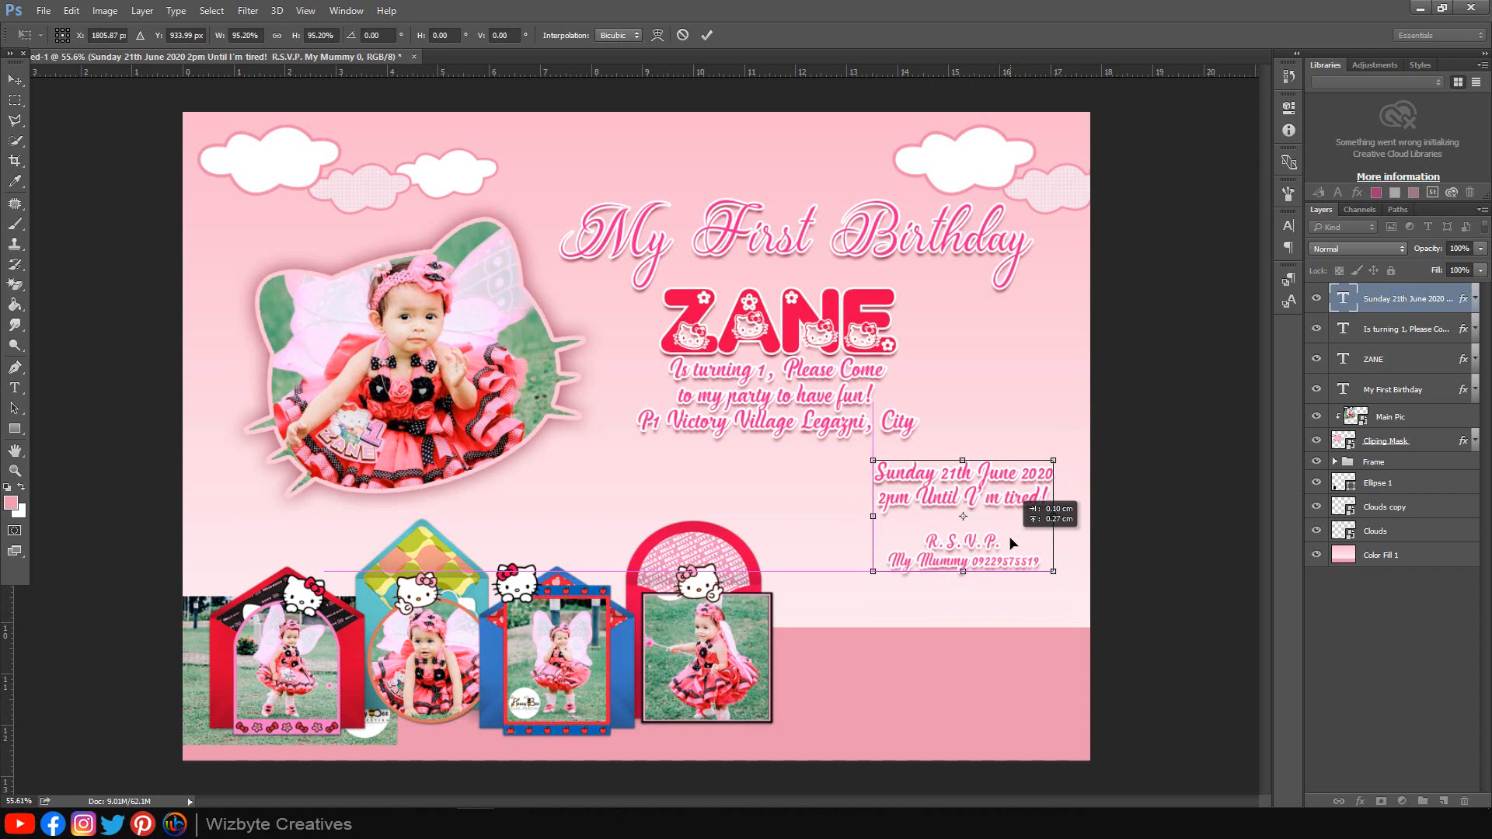
{"action": "left_click", "coordinate": [706, 35]}
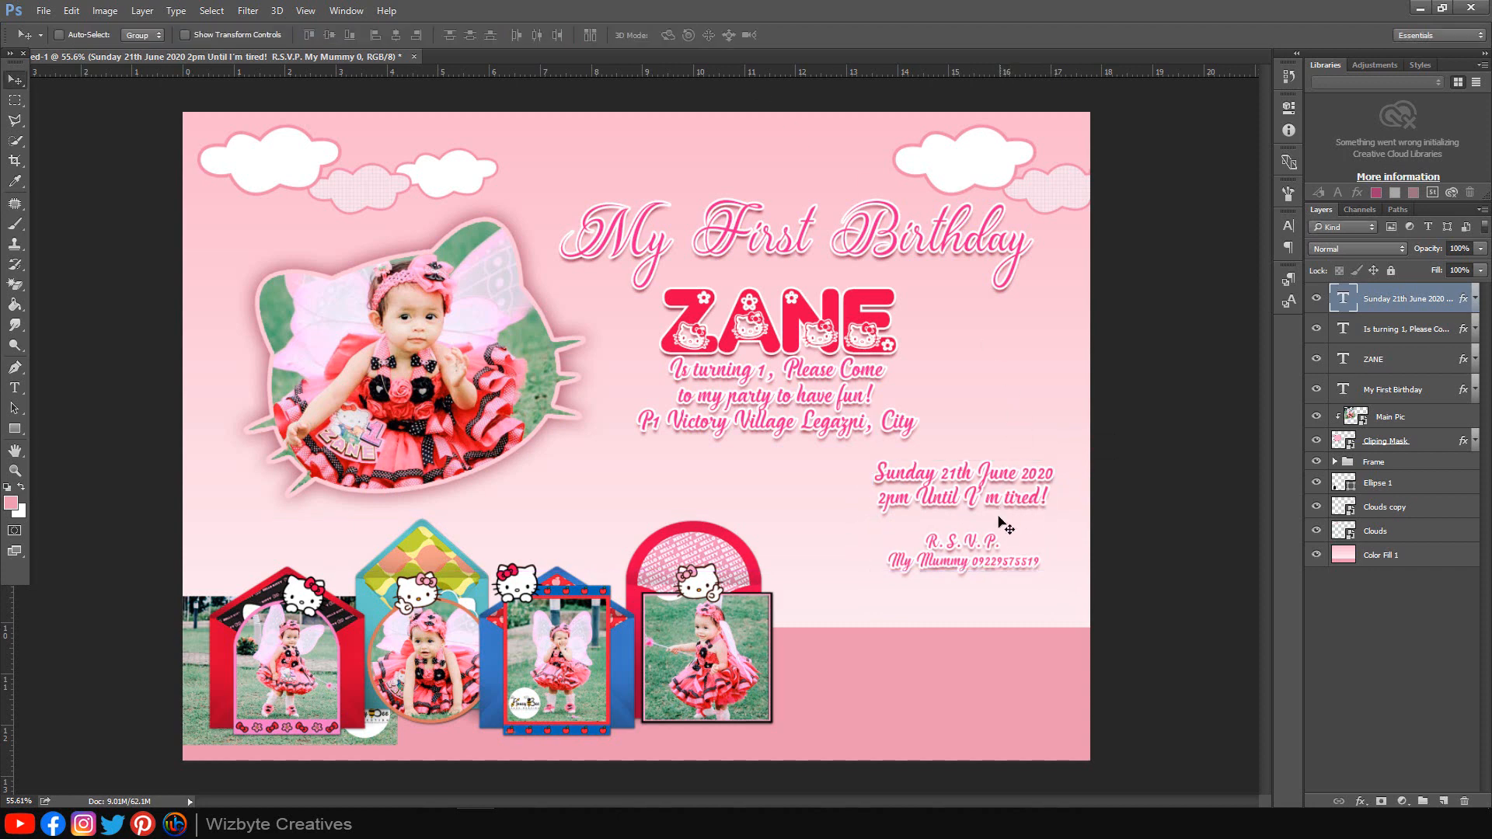
{"action": "scroll", "coordinate": [1006, 528], "scroll_direction": "down", "scroll_amount": 1, "text": "alt"}
{"action": "left_click", "coordinate": [1395, 389]}
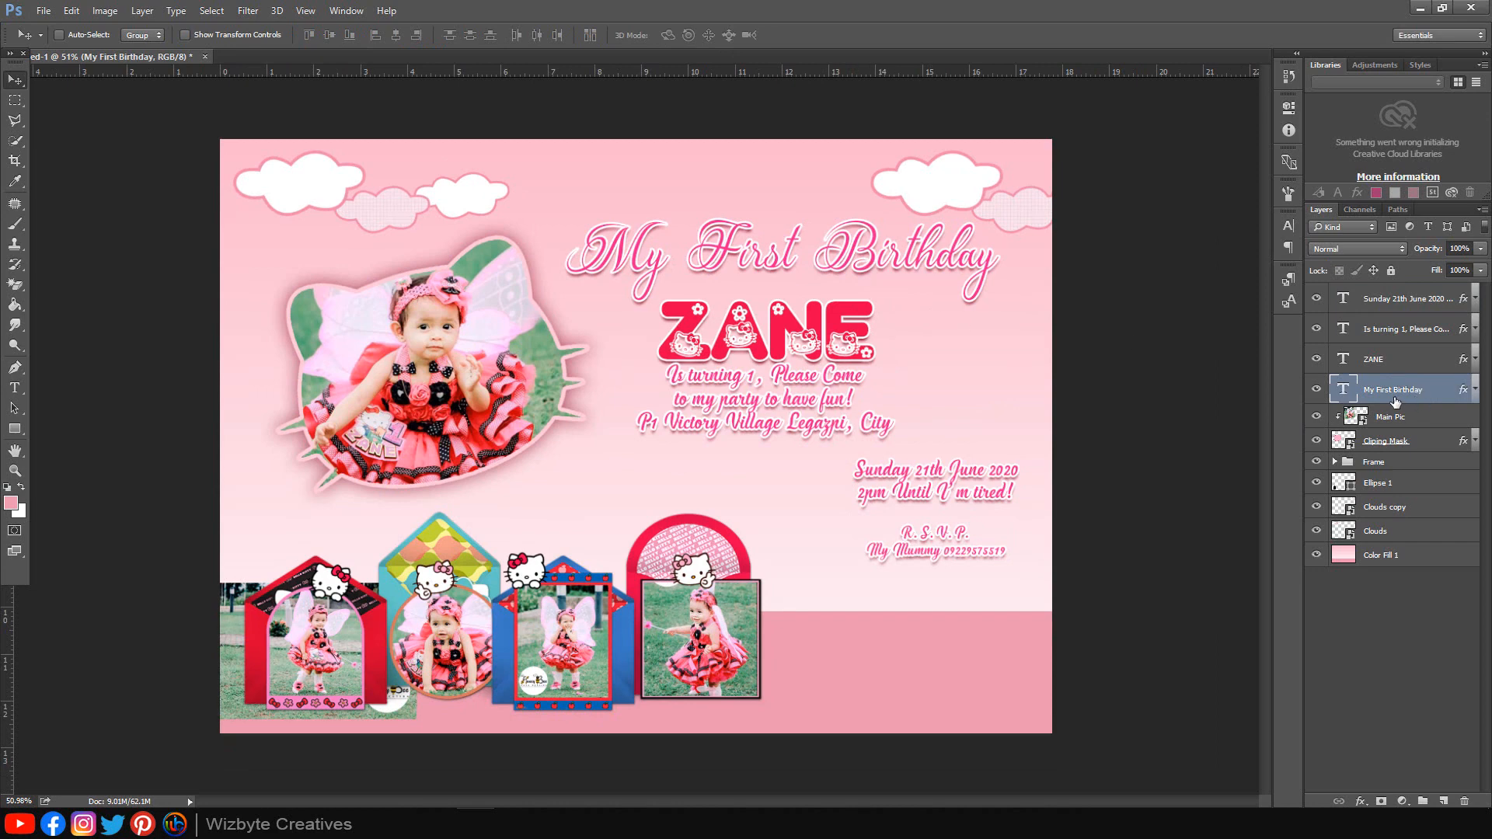
Step: Move the heading, ZANE and invitation message layers up together
{"action": "left_click", "coordinate": [1395, 360], "text": "ctrl"}
{"action": "left_click", "coordinate": [1391, 334], "text": "ctrl"}
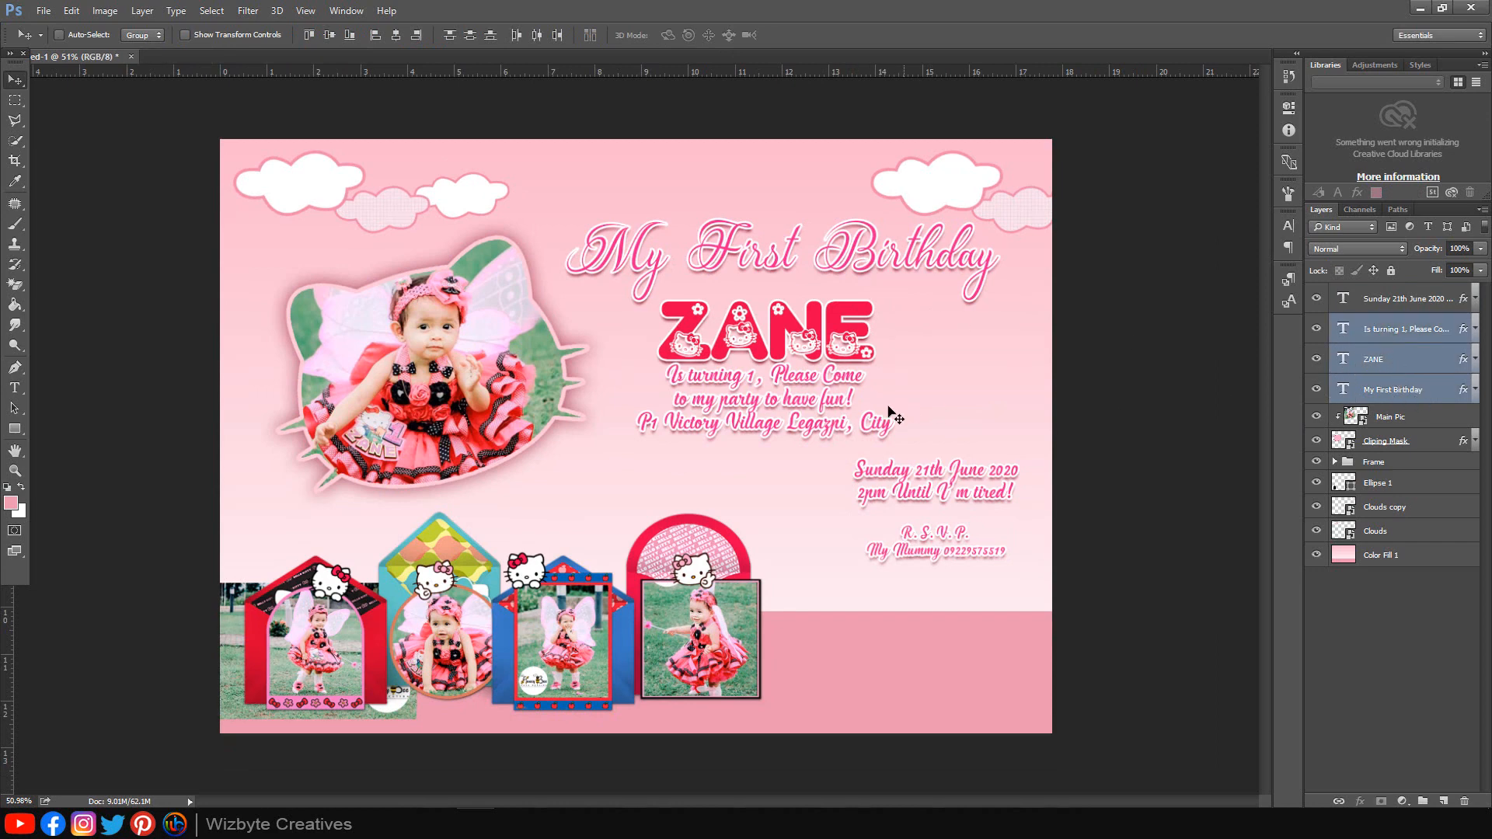
{"action": "left_click_drag", "start_coordinate": [888, 406], "coordinate": [808, 394]}
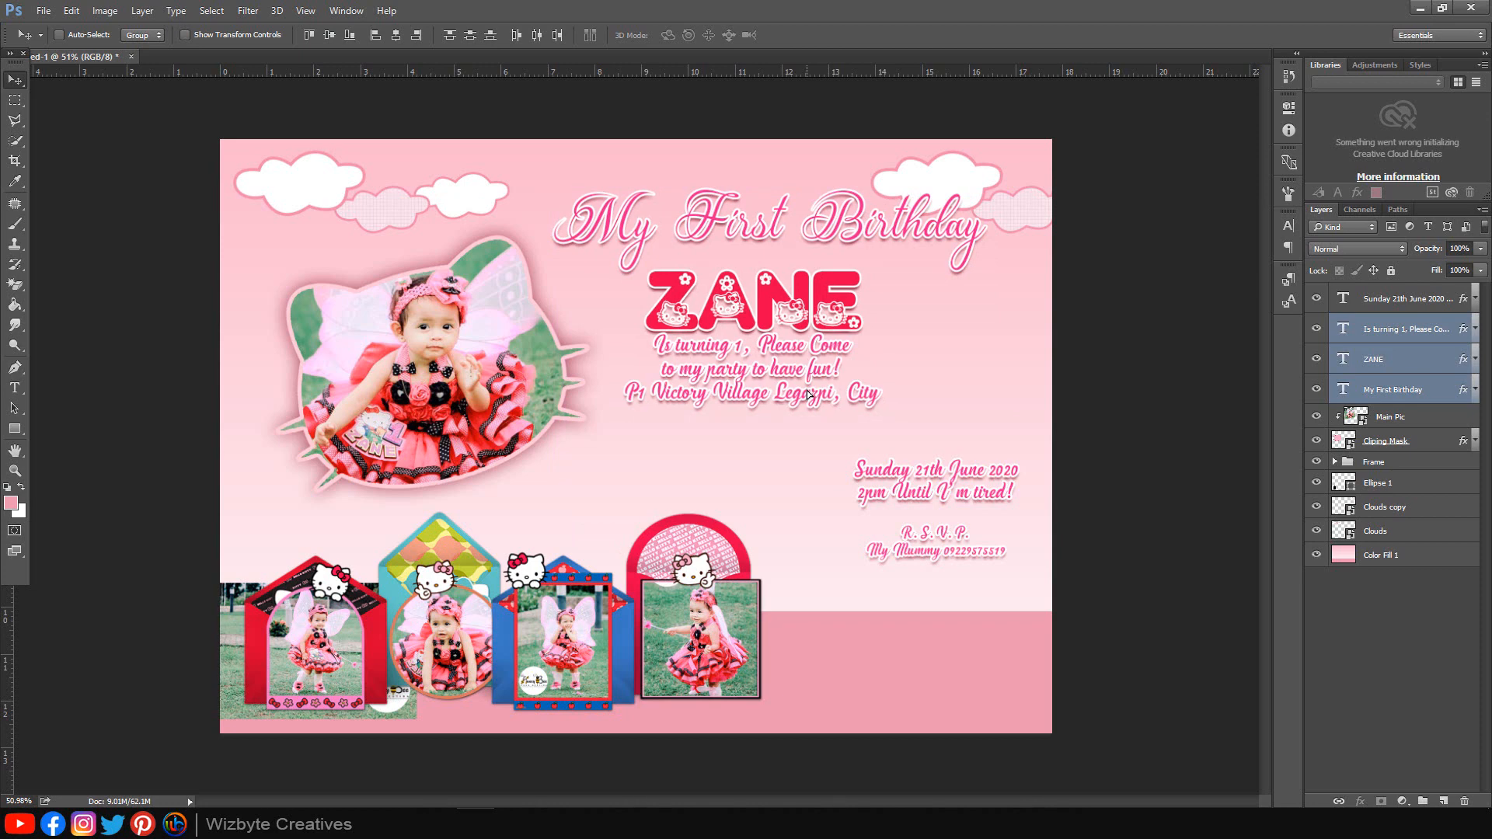
Step: Nudge the date and RSVP block up and left, then reopen the Hello Kitty Invitation Card folder
{"action": "left_click", "coordinate": [1397, 301]}
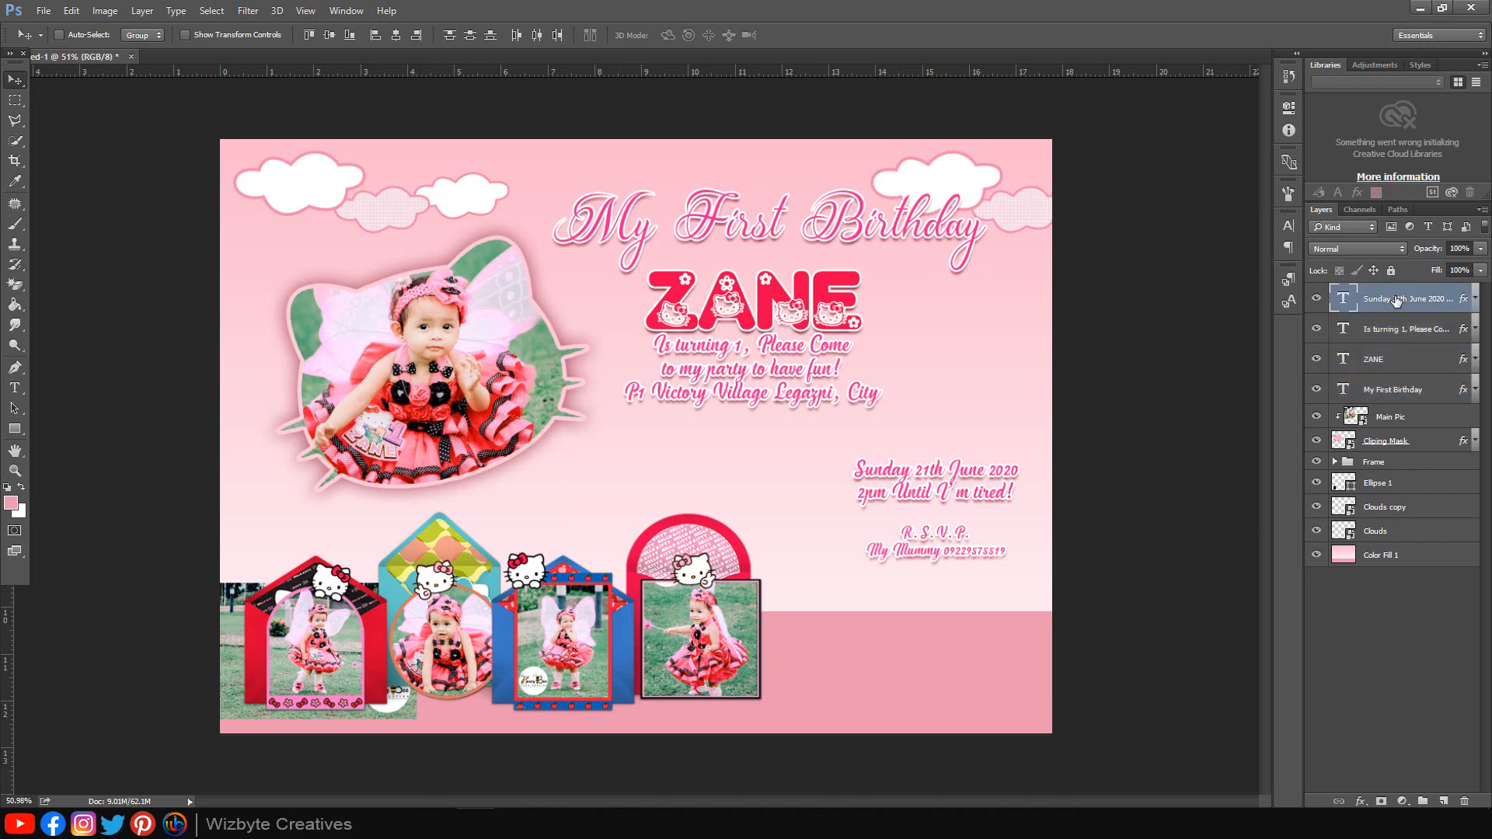
{"action": "mouse_move", "coordinate": [961, 519]}
{"action": "left_mouse_down"}
{"action": "mouse_move", "coordinate": [910, 496]}
{"action": "mouse_move", "coordinate": [953, 496]}
{"action": "mouse_move", "coordinate": [937, 502]}
{"action": "left_mouse_up"}
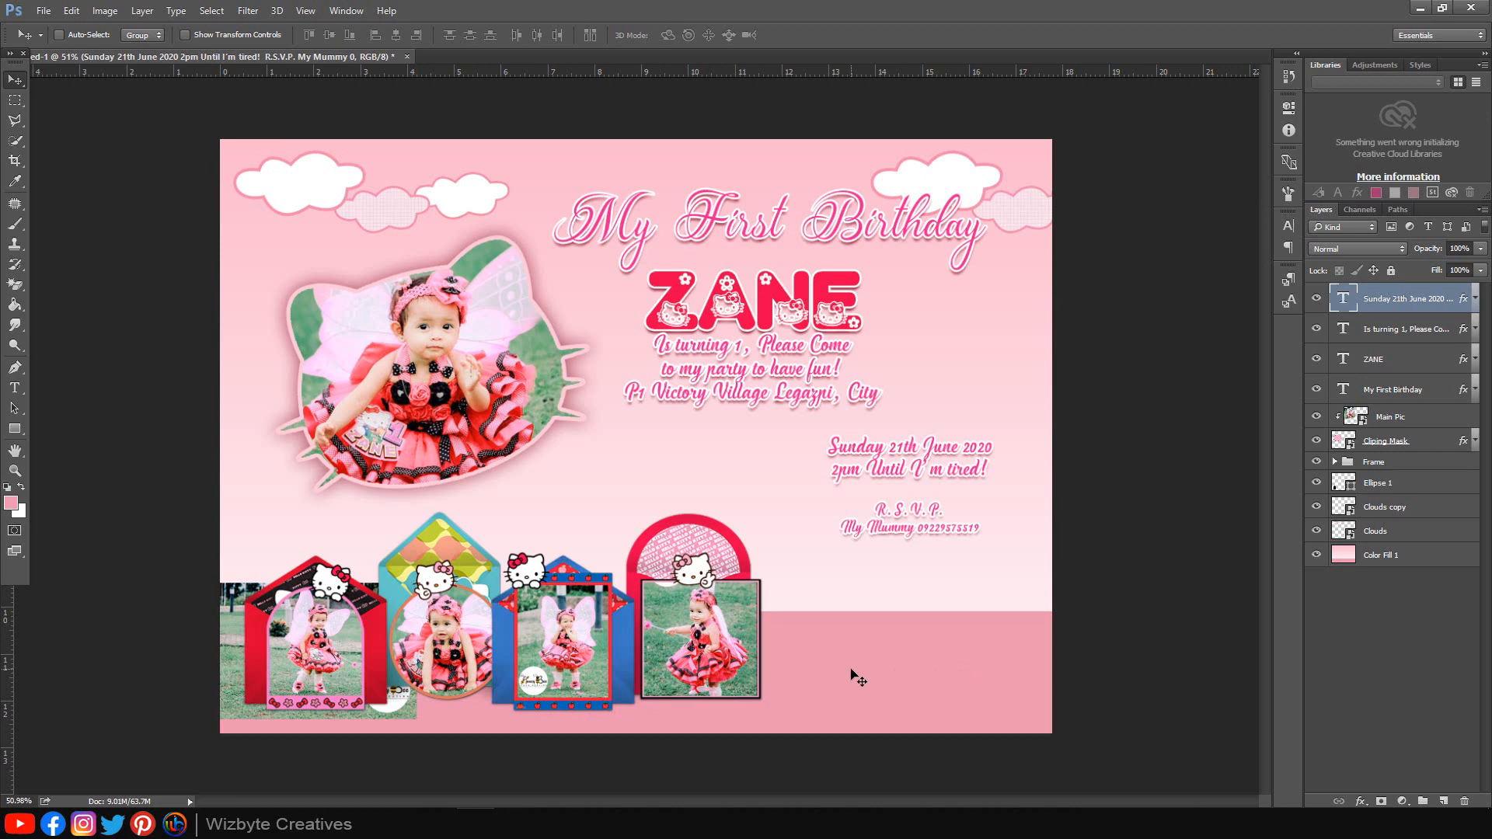
{"action": "left_click", "coordinate": [211, 824]}
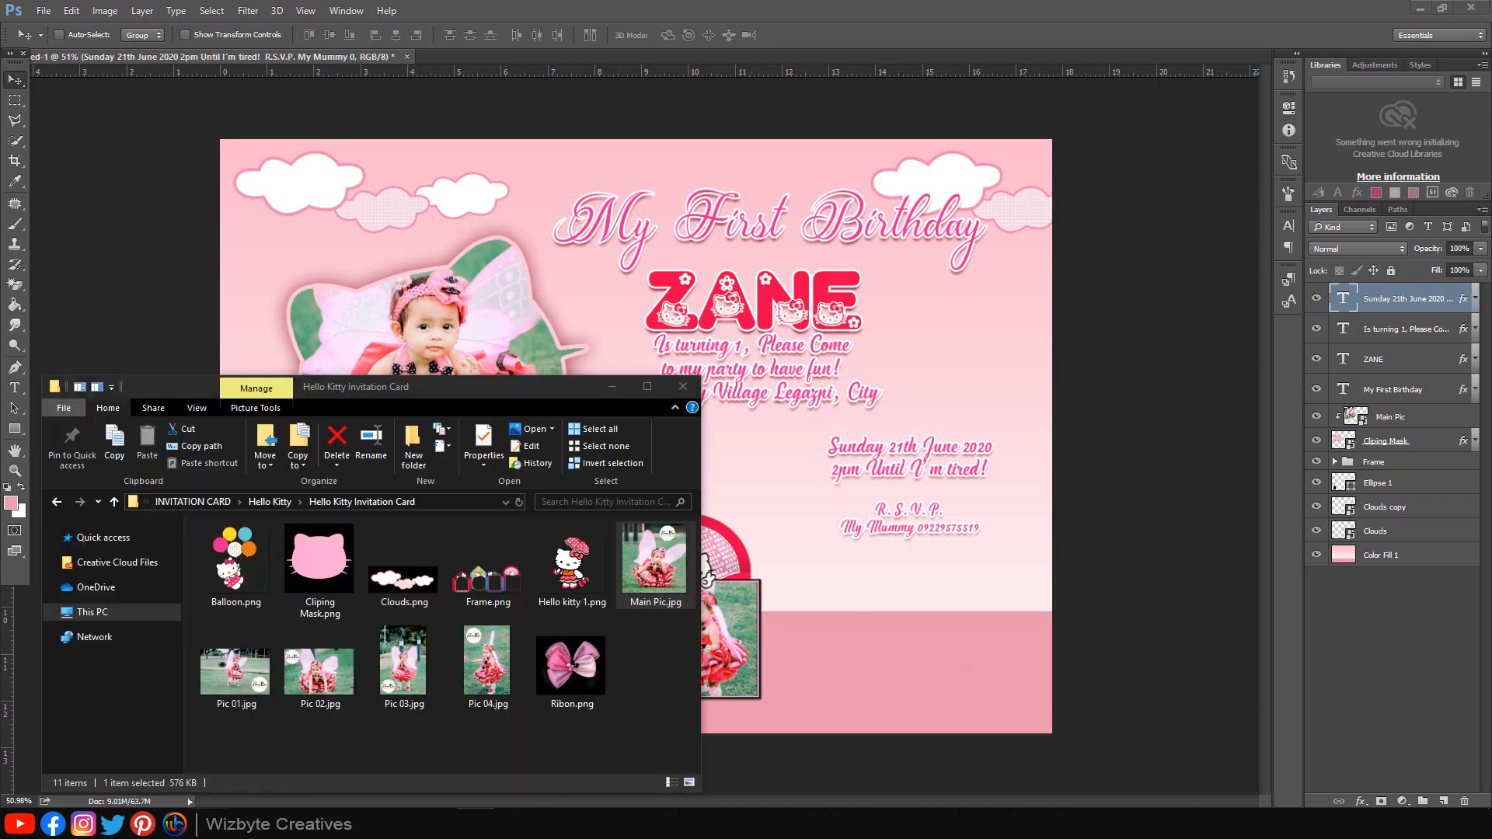
Step: Place Balloon.png on the canvas and scale it down to sit just right of ZANE
{"action": "left_click", "coordinate": [237, 567]}
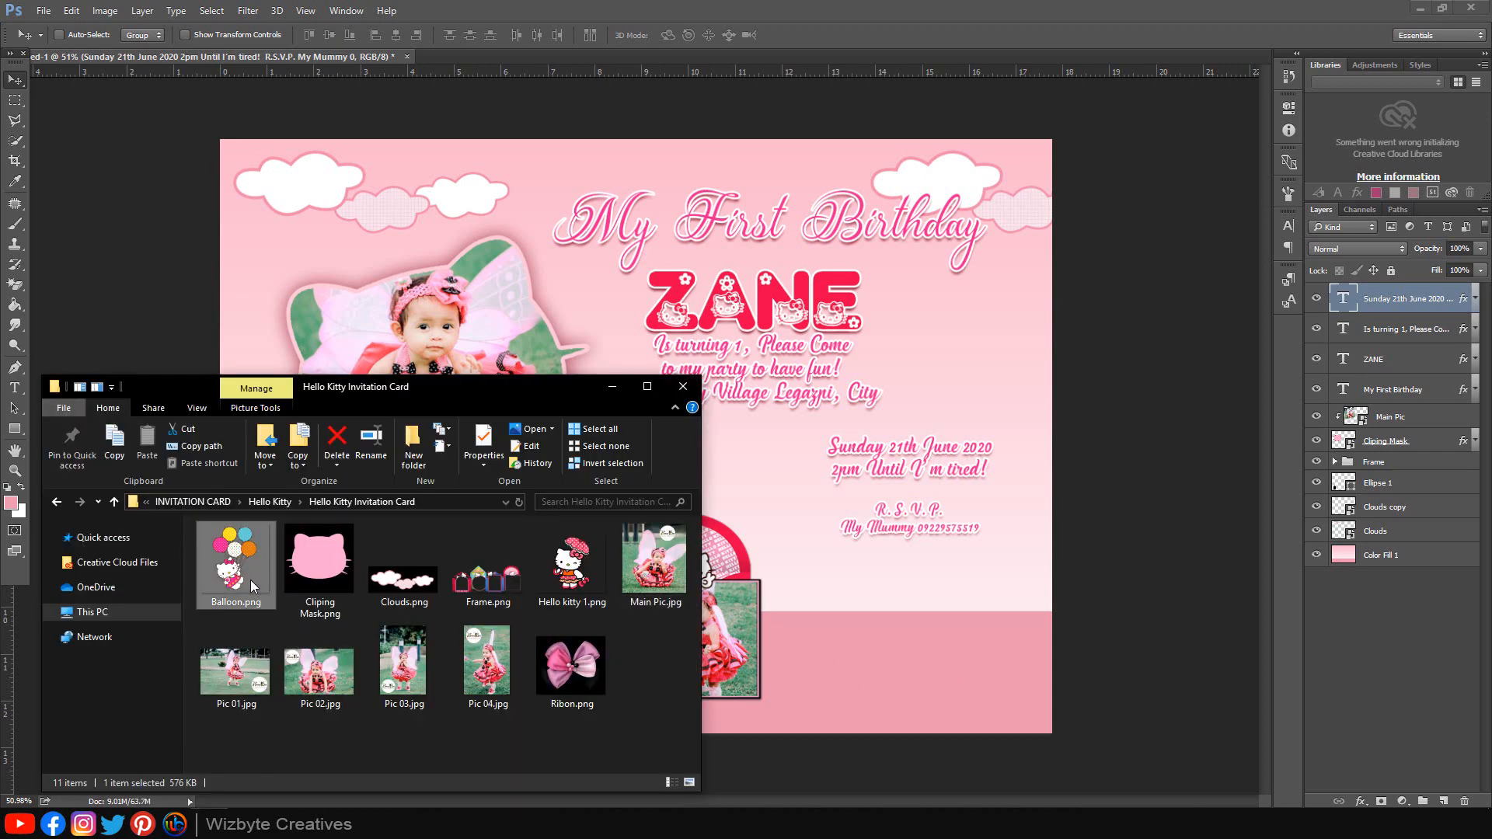
{"action": "left_click_drag", "start_coordinate": [243, 580], "coordinate": [898, 455]}
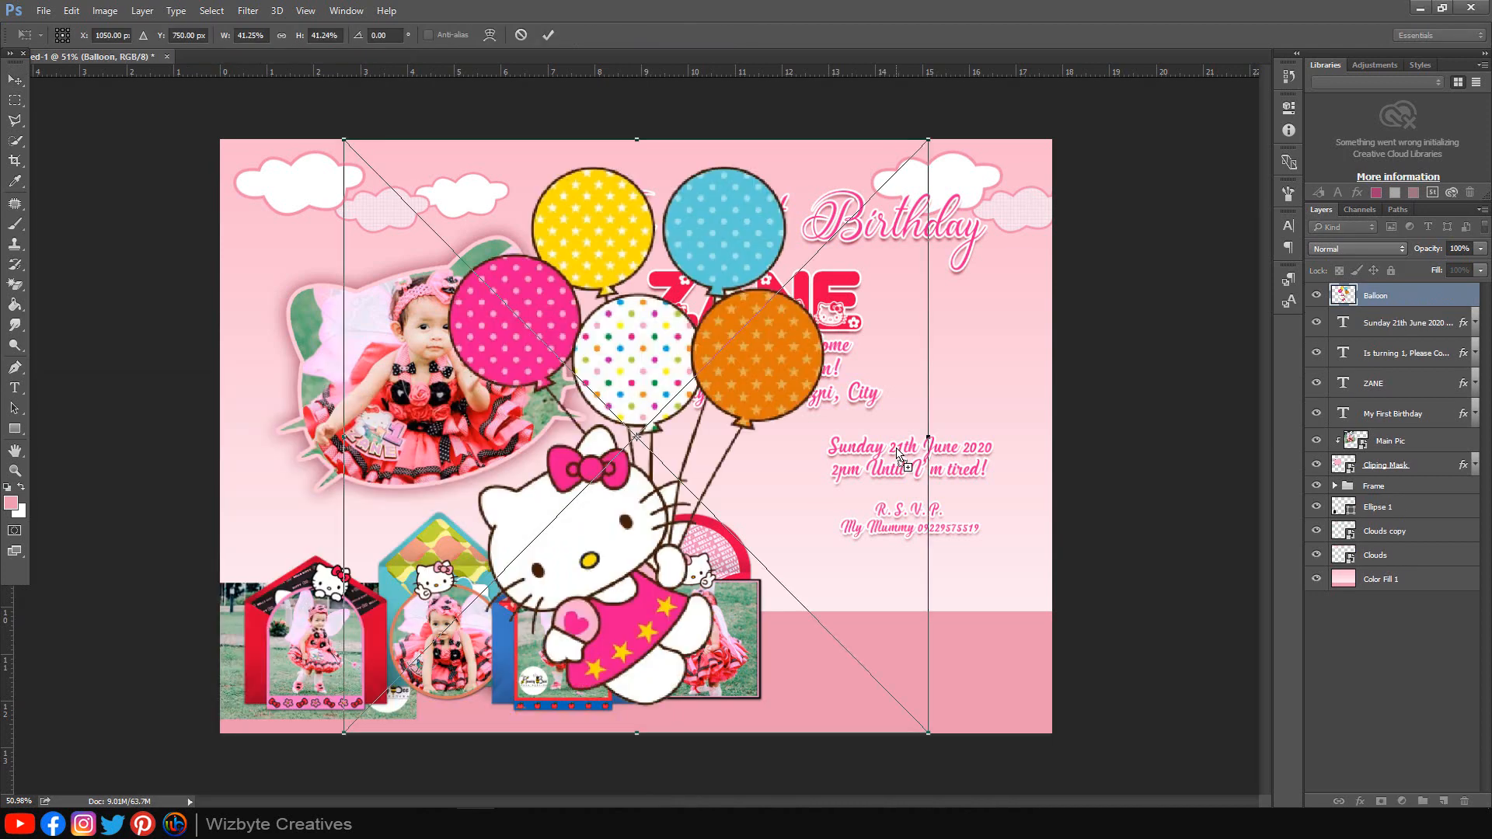
{"action": "left_click_drag", "start_coordinate": [838, 256], "coordinate": [1012, 363]}
{"action": "left_click_drag", "start_coordinate": [1031, 267], "coordinate": [1021, 278]}
{"action": "left_click_drag", "start_coordinate": [1015, 349], "coordinate": [1020, 359]}
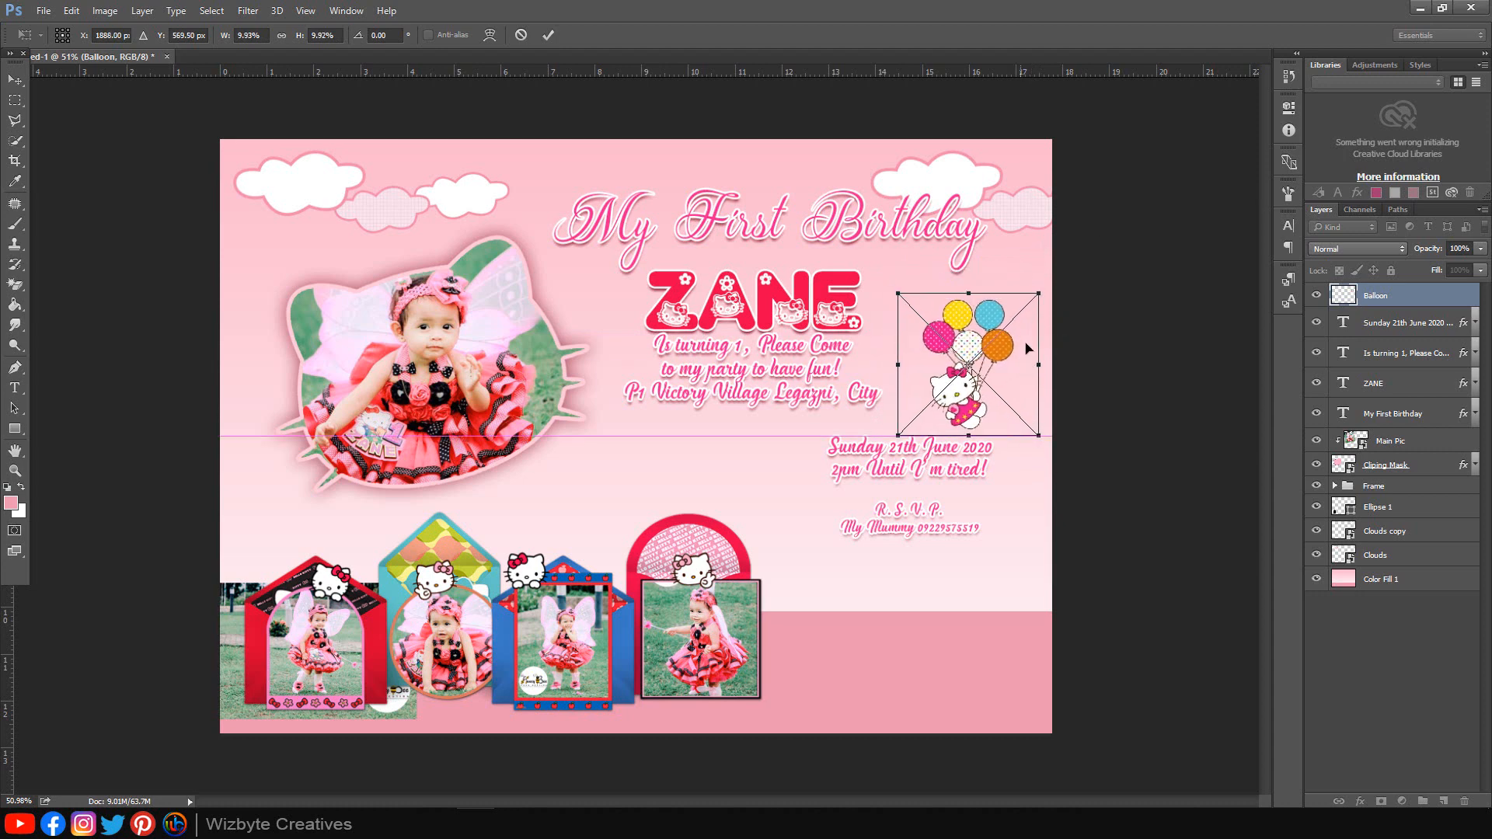
{"action": "left_click_drag", "start_coordinate": [1032, 287], "coordinate": [1048, 284]}
{"action": "left_click_drag", "start_coordinate": [1016, 357], "coordinate": [1006, 337]}
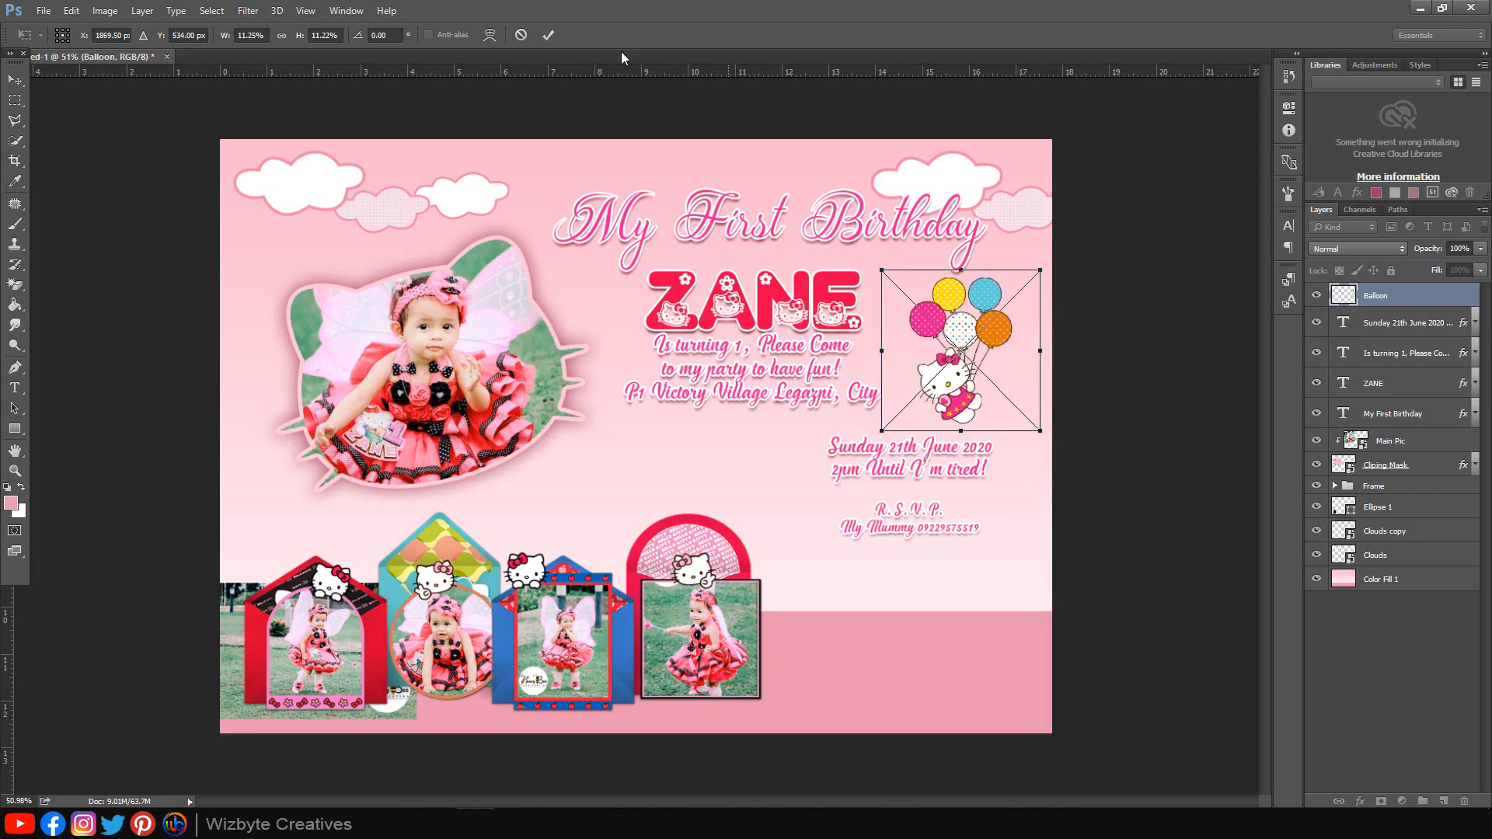
{"action": "left_click", "coordinate": [548, 34]}
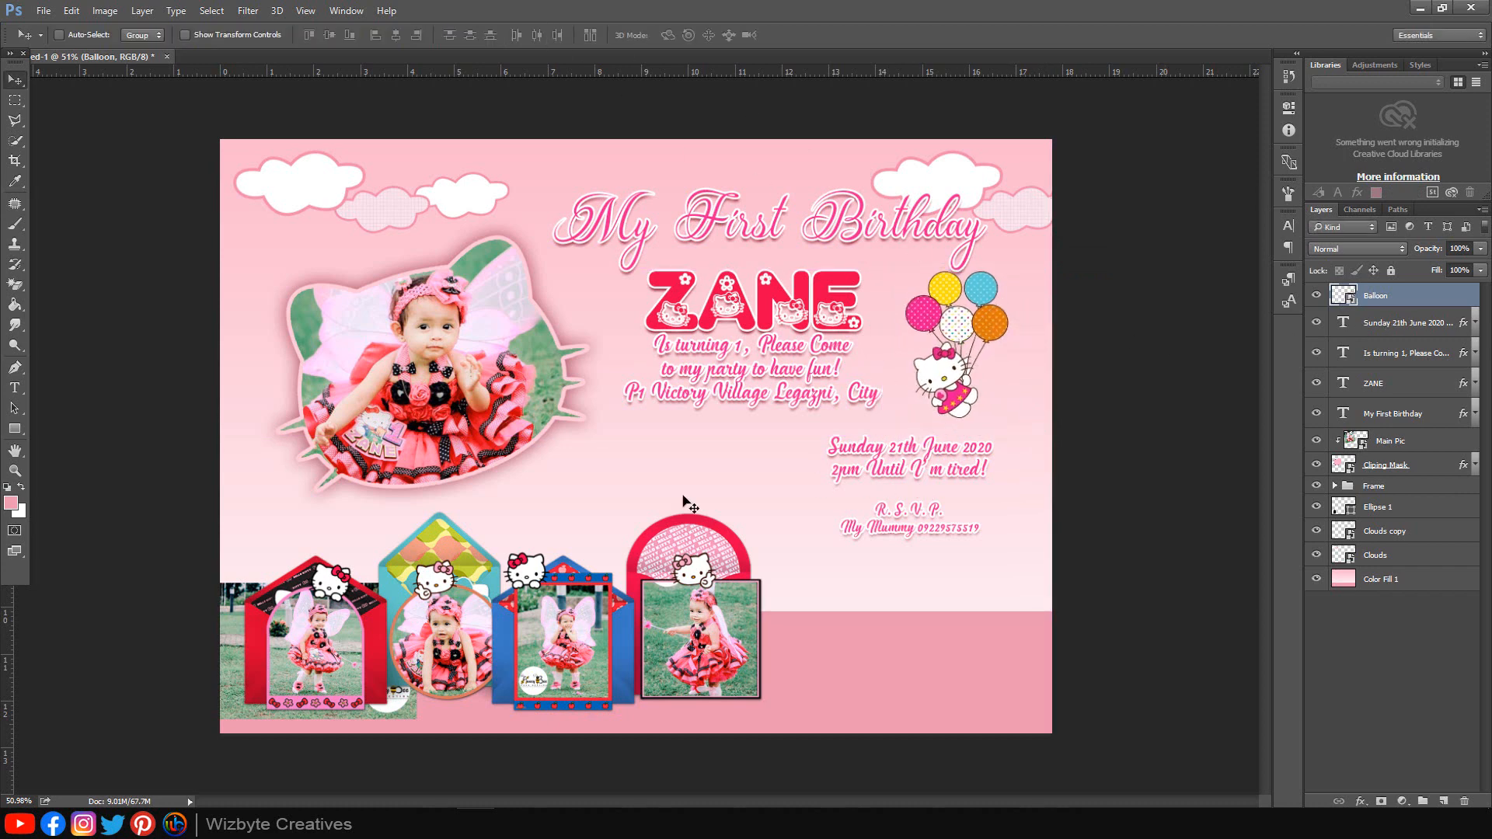
{"action": "left_click", "coordinate": [216, 821]}
Step: Place 1st-Birthday.png at about 6% beside the photo frames at the bottom right
{"action": "left_click_drag", "start_coordinate": [236, 568], "coordinate": [859, 561]}
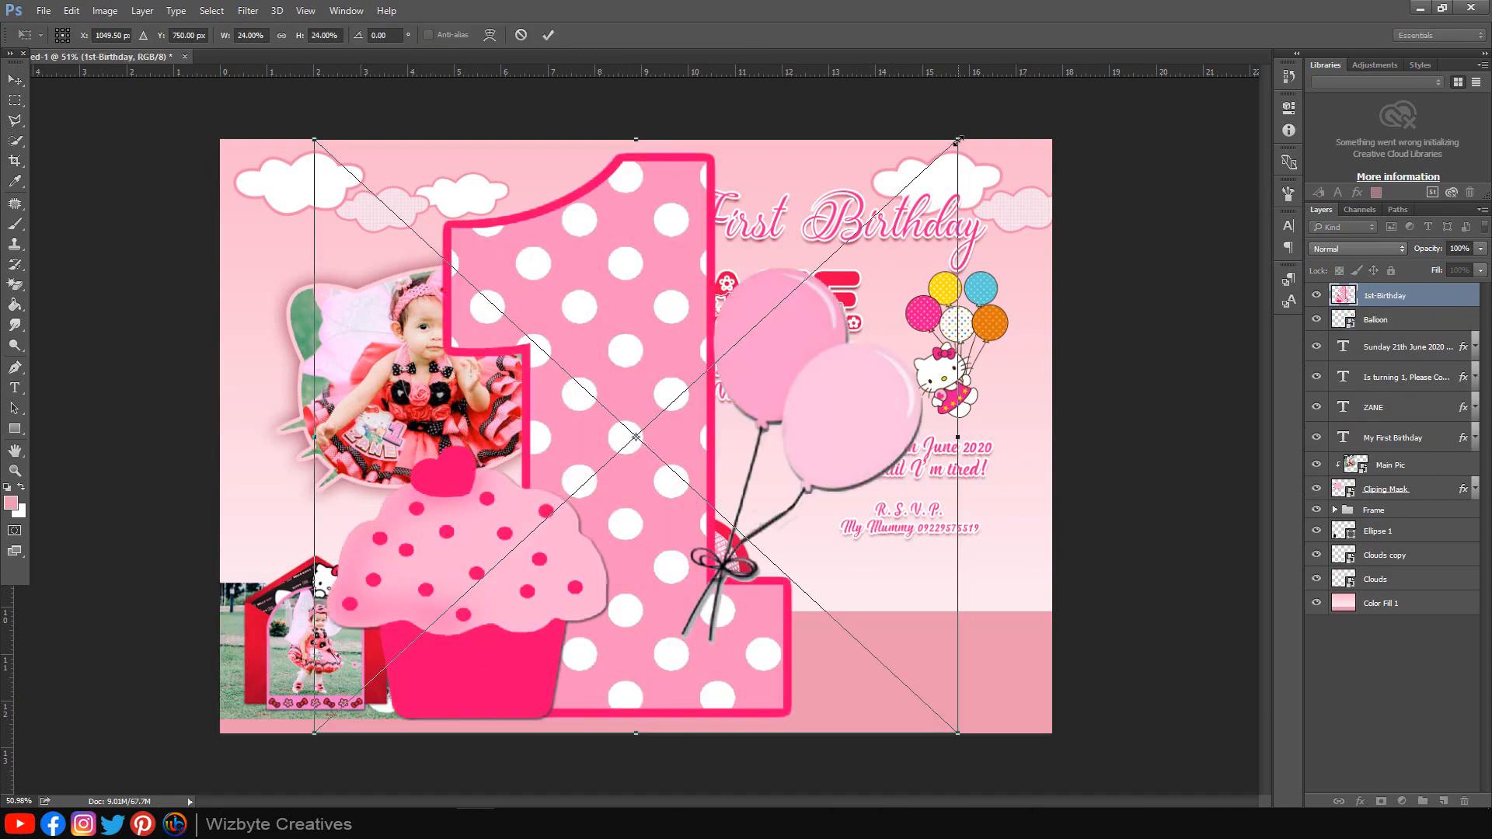
{"action": "left_click_drag", "start_coordinate": [958, 141], "coordinate": [702, 376]}
{"action": "left_click_drag", "start_coordinate": [674, 437], "coordinate": [881, 641]}
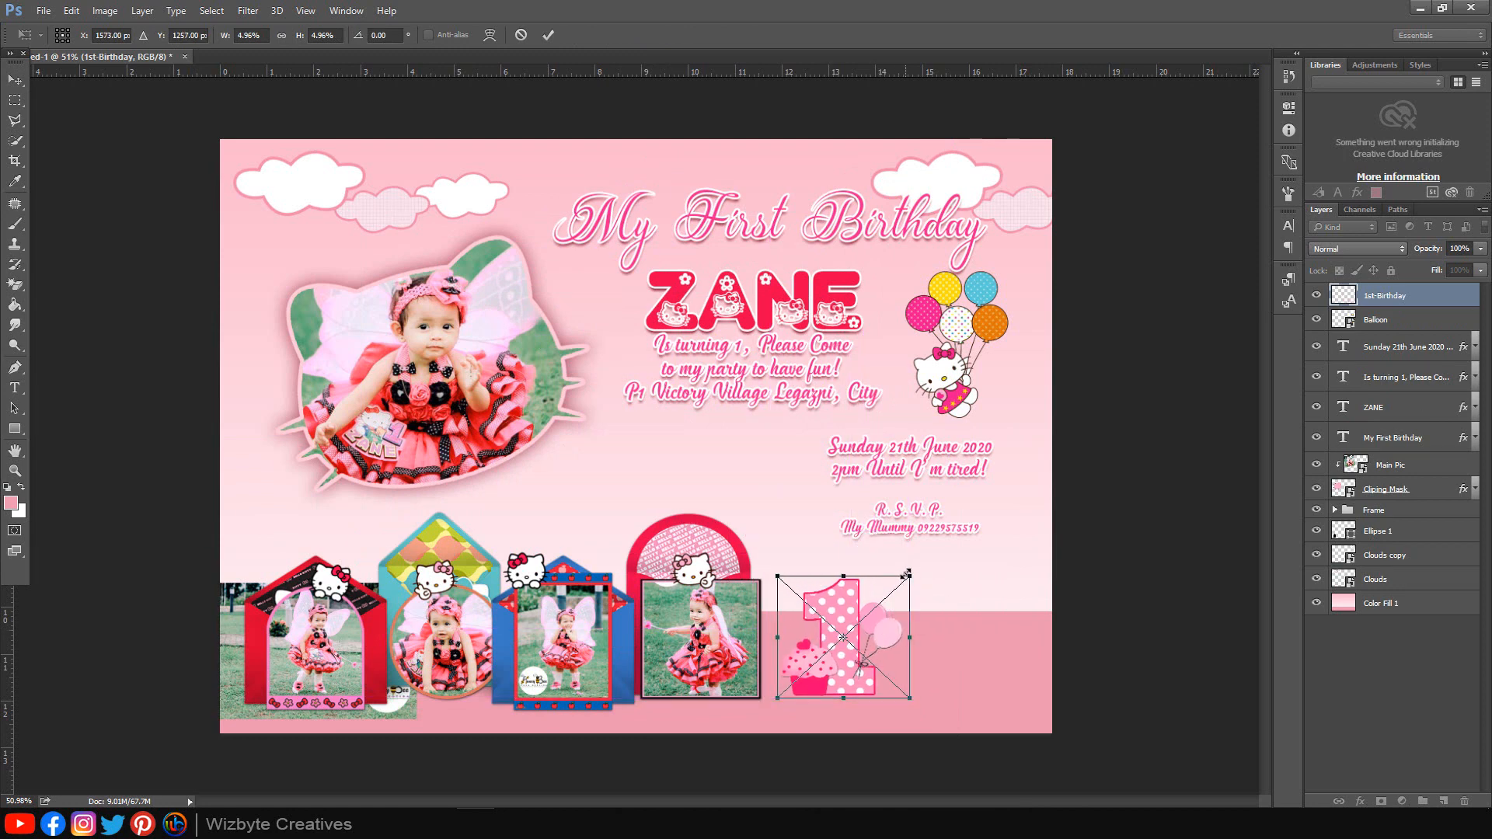
{"action": "left_click_drag", "start_coordinate": [906, 574], "coordinate": [919, 539]}
{"action": "left_click_drag", "start_coordinate": [872, 619], "coordinate": [899, 670]}
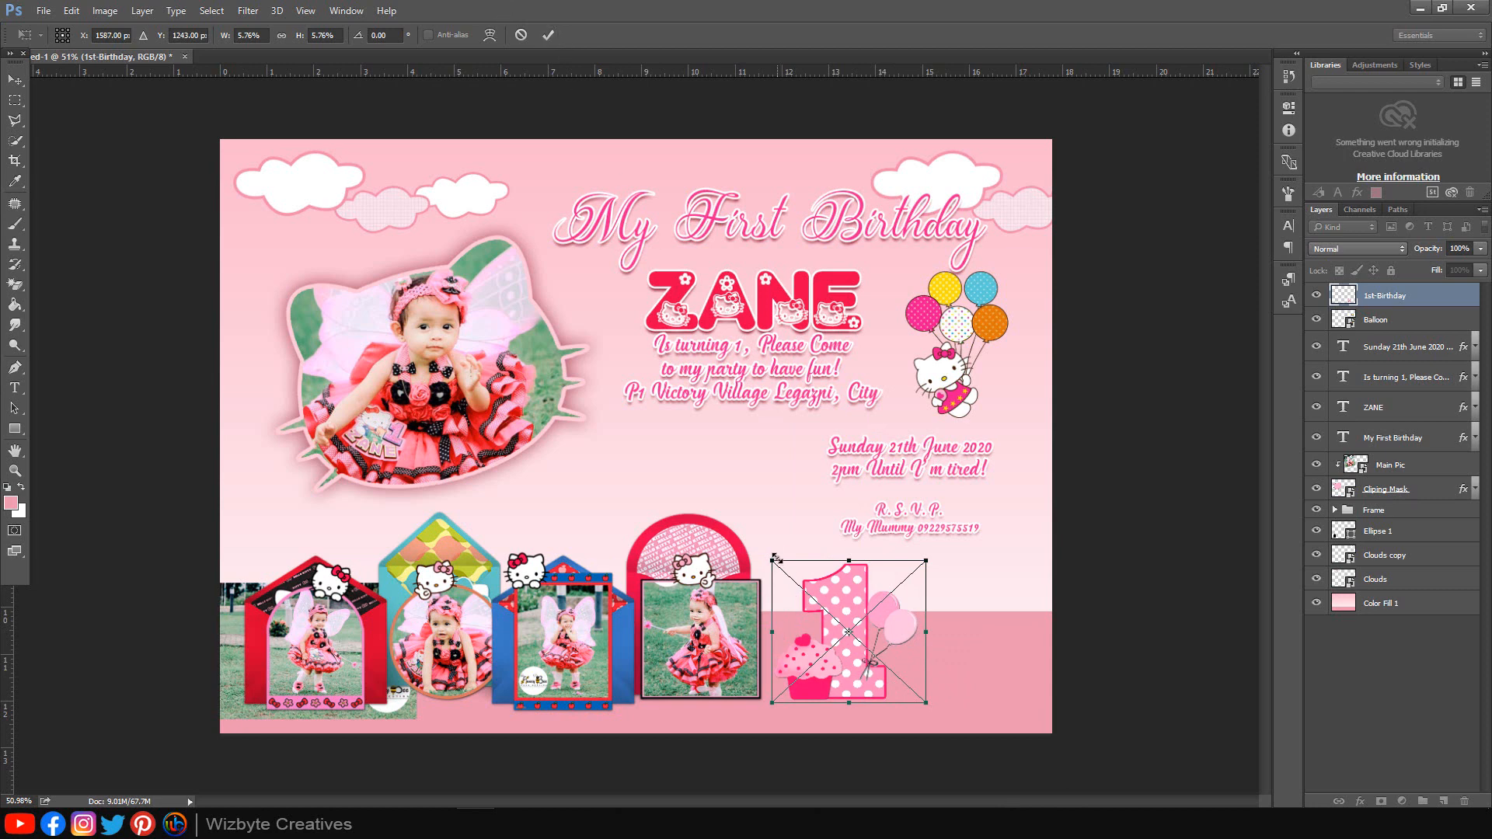
{"action": "left_click_drag", "start_coordinate": [775, 557], "coordinate": [764, 553]}
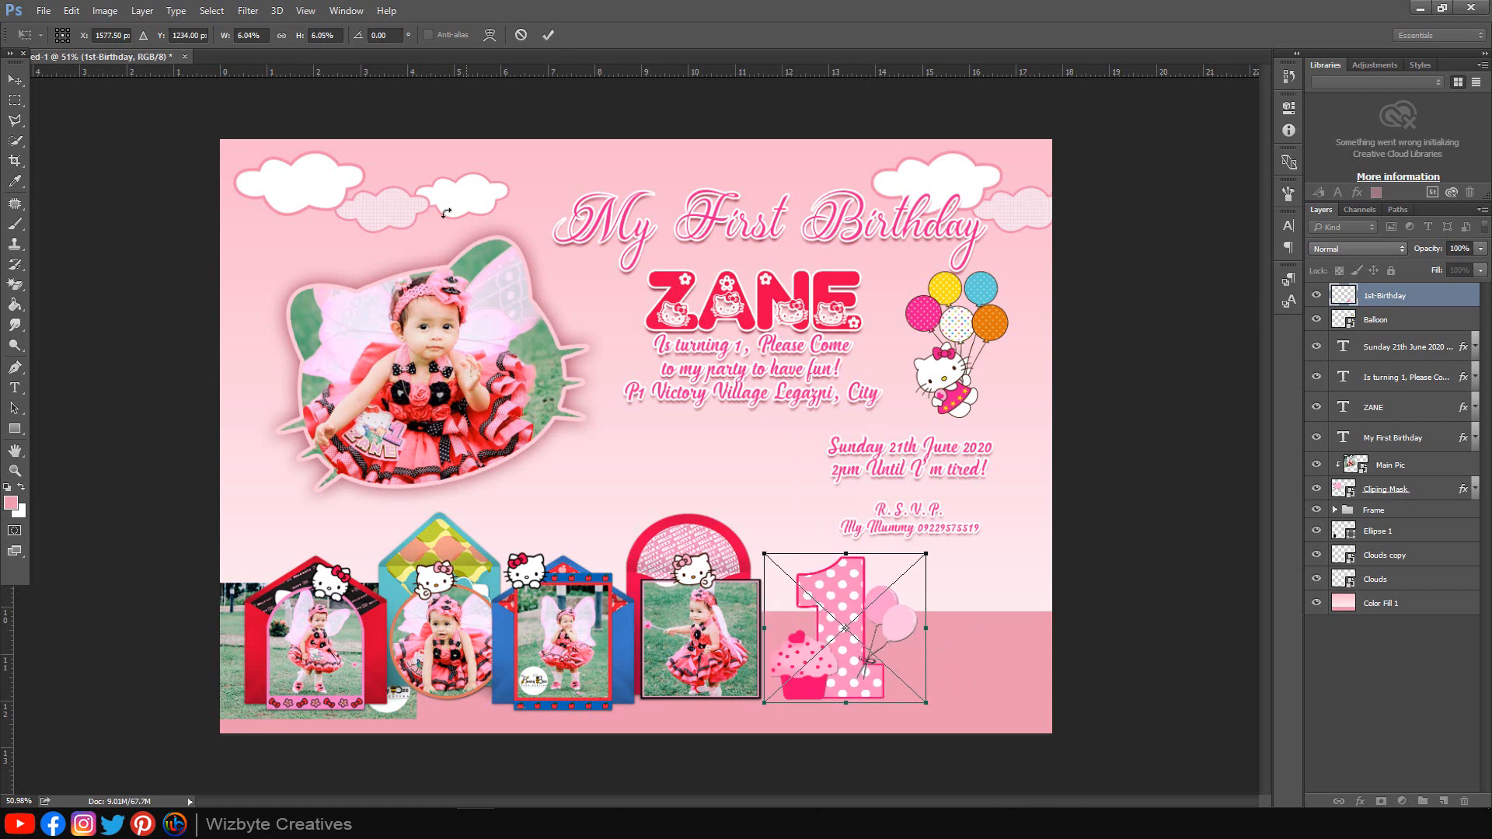
{"action": "left_click", "coordinate": [548, 35]}
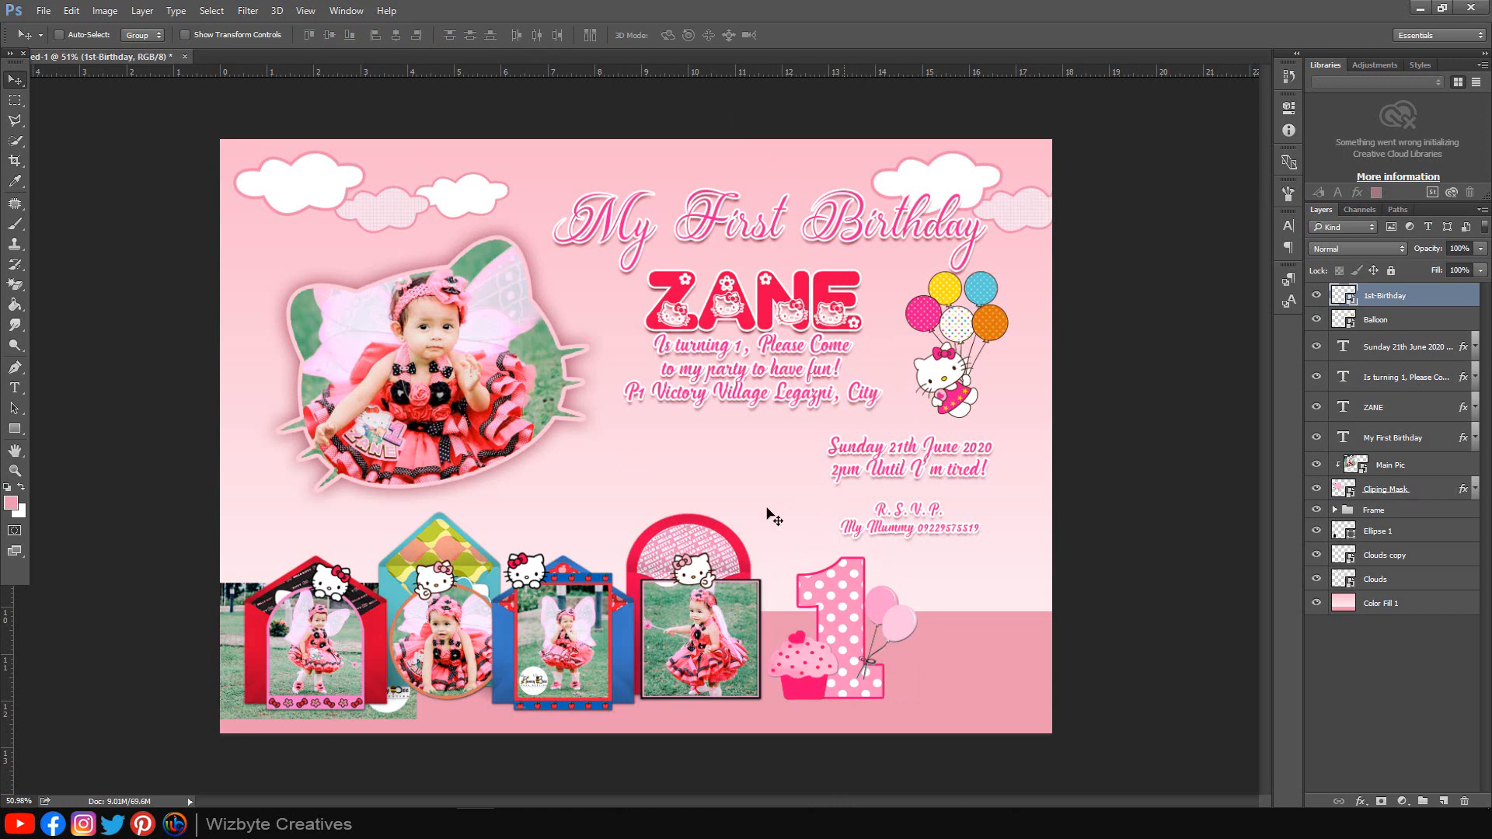
Step: Place Hello kitty 1.png at about 14.7% in the bottom-right corner beside the number 1
{"action": "left_click", "coordinate": [210, 738]}
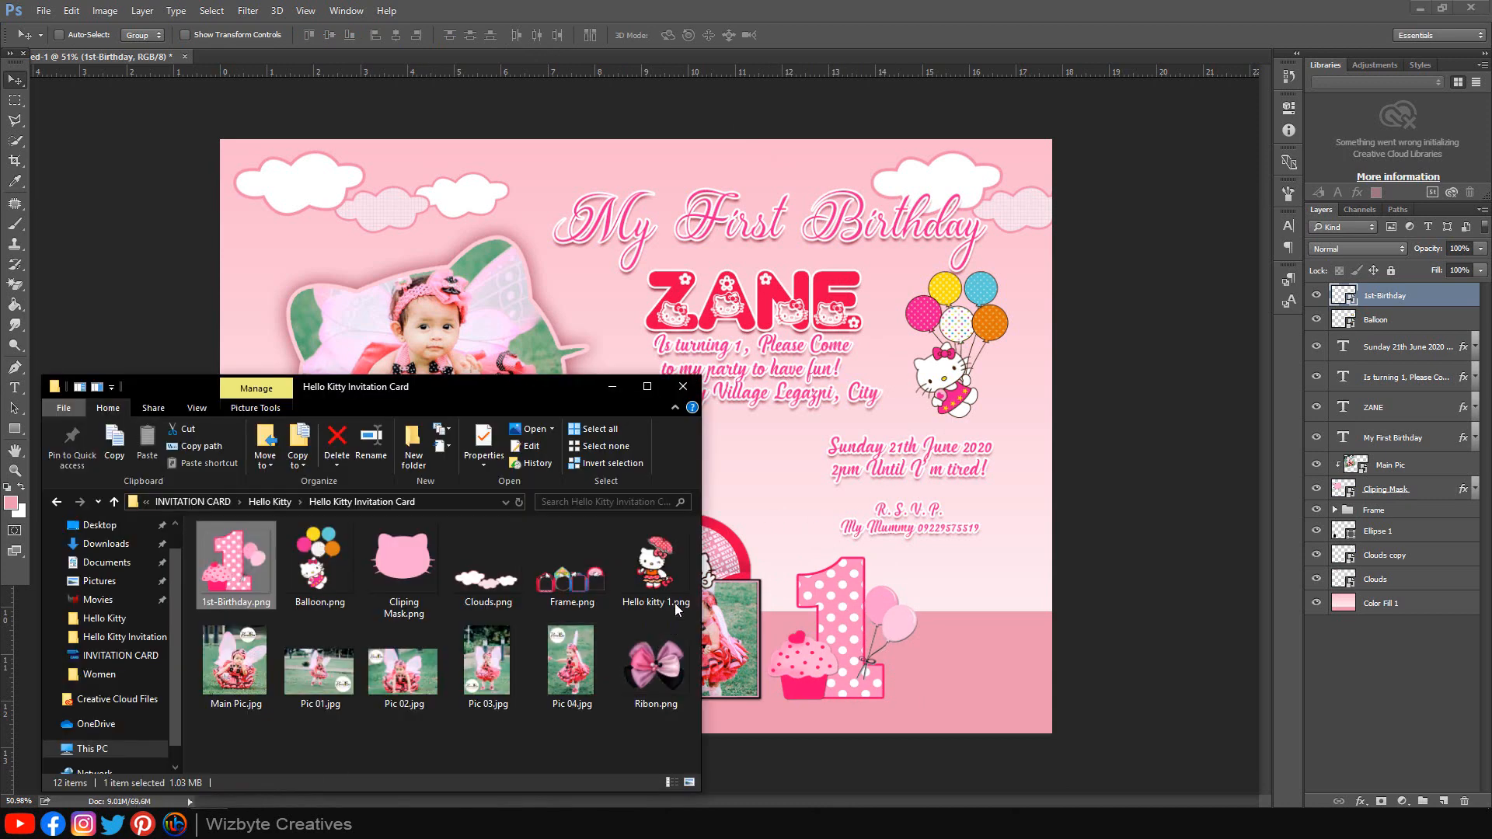
{"action": "left_click_drag", "start_coordinate": [675, 603], "coordinate": [972, 620]}
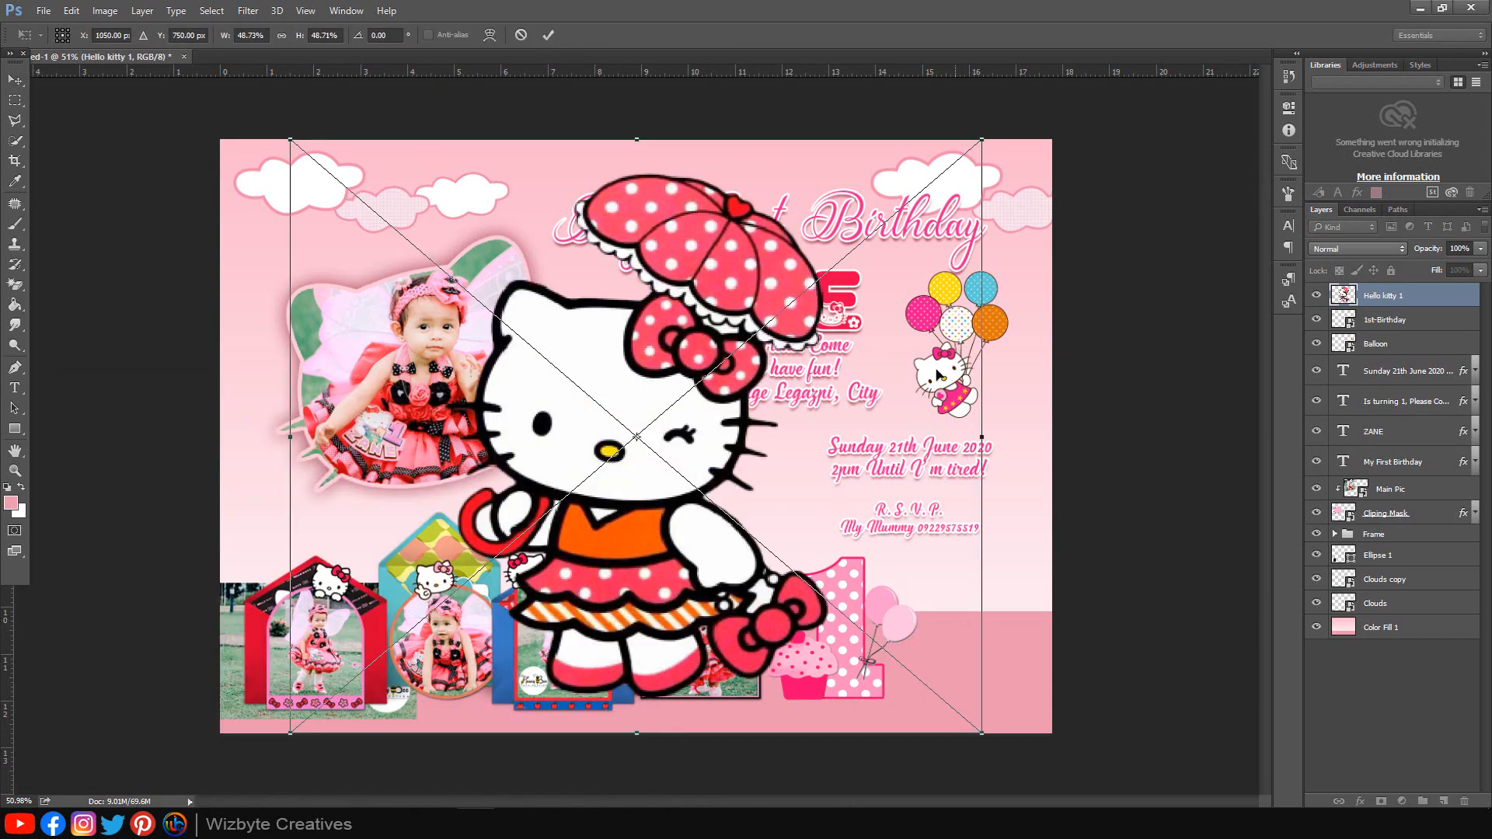
{"action": "left_click_drag", "start_coordinate": [981, 140], "coordinate": [723, 362]}
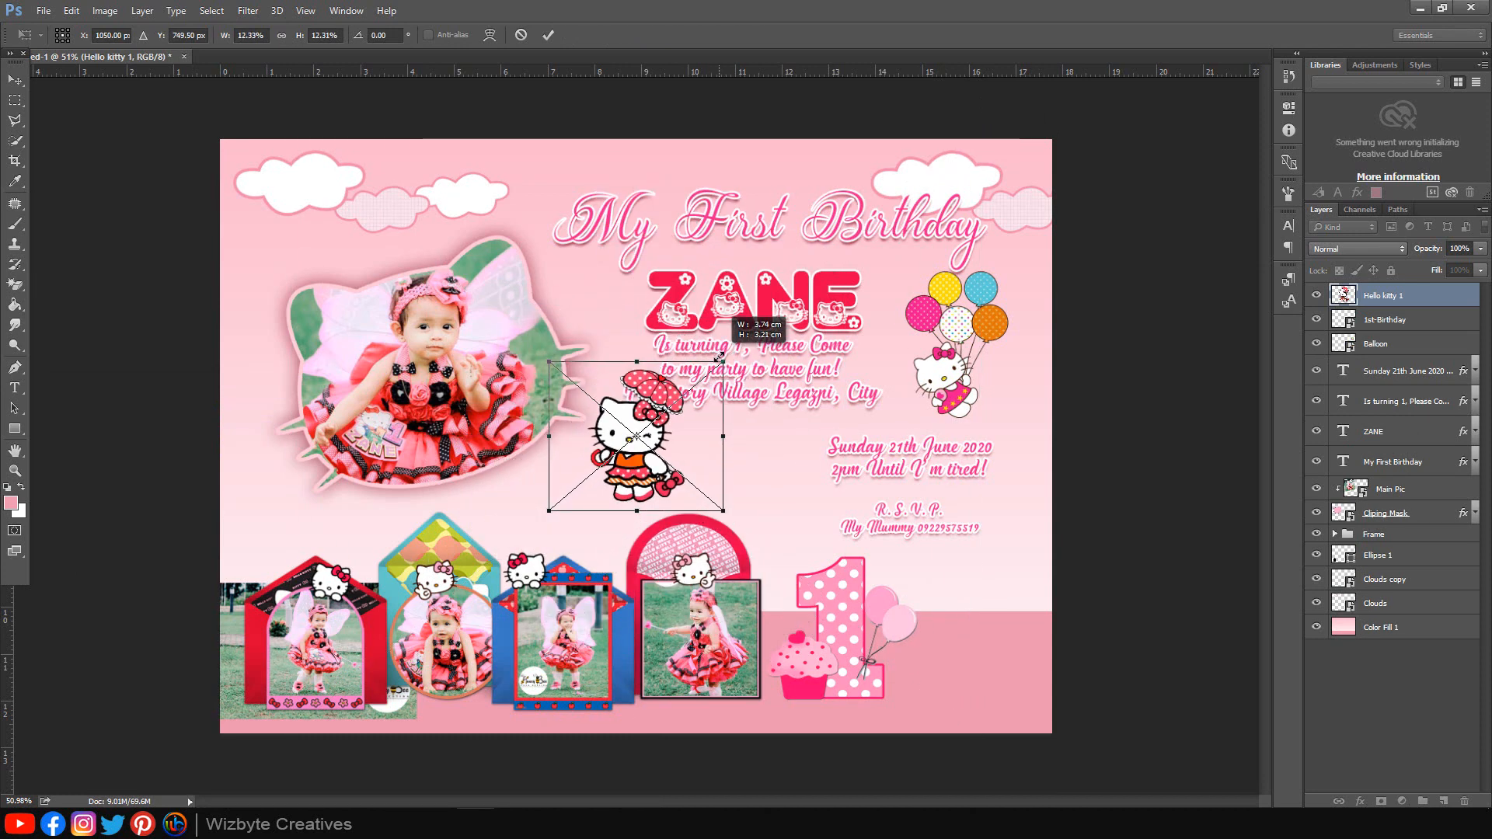
{"action": "left_click_drag", "start_coordinate": [686, 471], "coordinate": [1077, 699]}
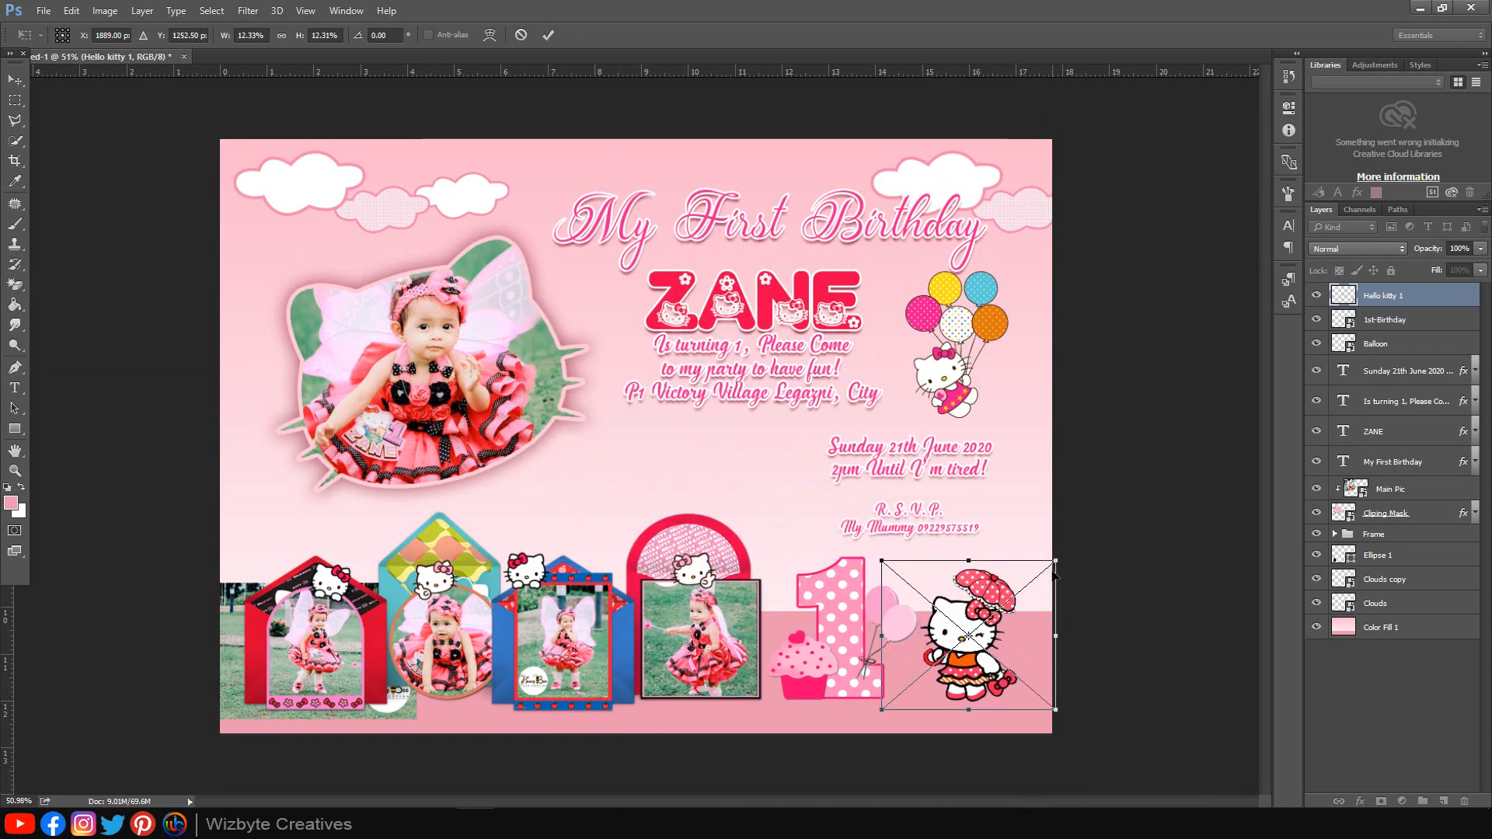
{"action": "left_click_drag", "start_coordinate": [1054, 559], "coordinate": [1073, 545]}
{"action": "left_click_drag", "start_coordinate": [961, 636], "coordinate": [992, 639]}
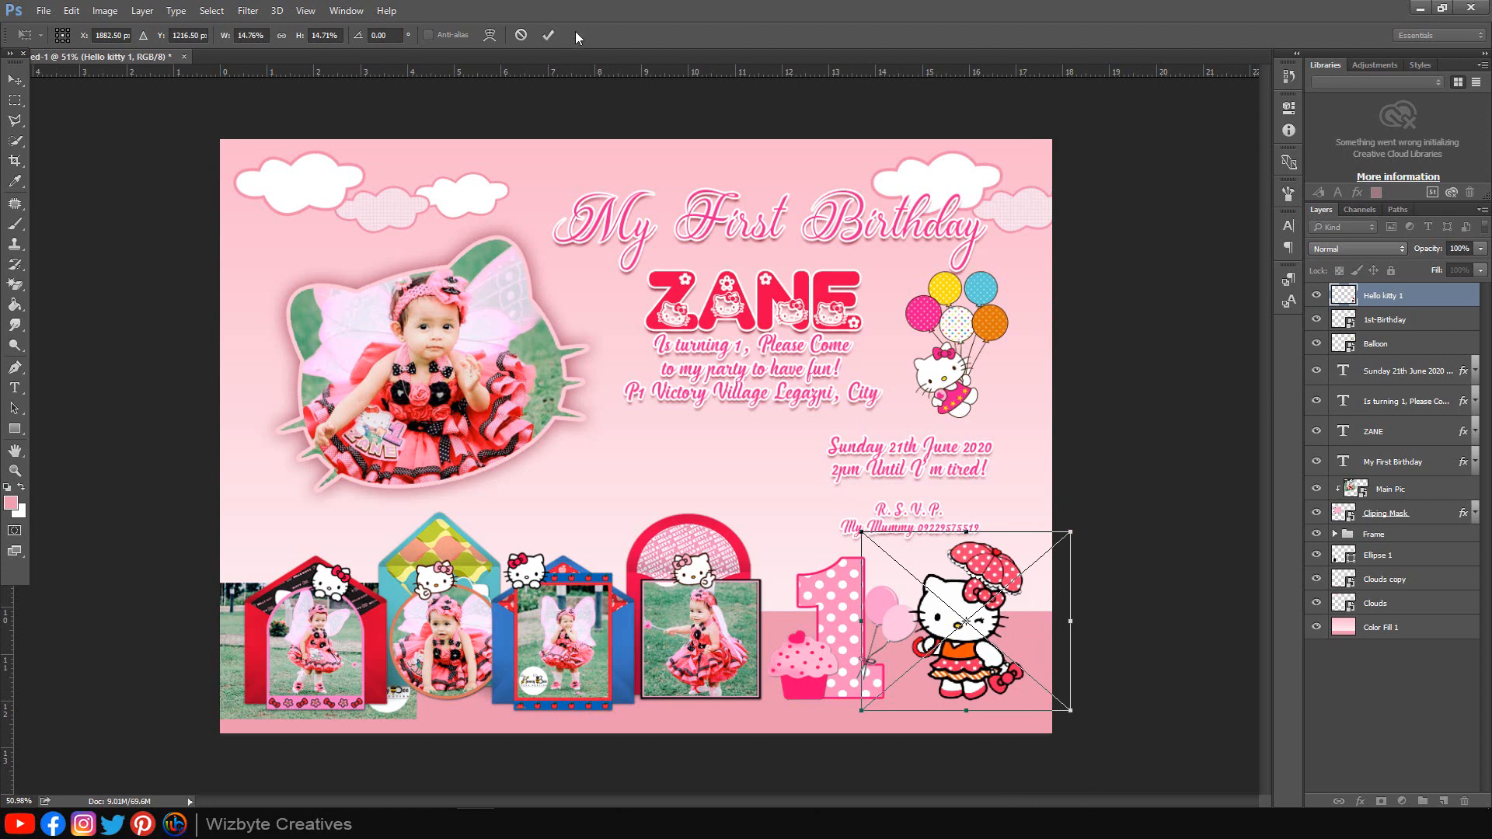
{"action": "left_click", "coordinate": [548, 35]}
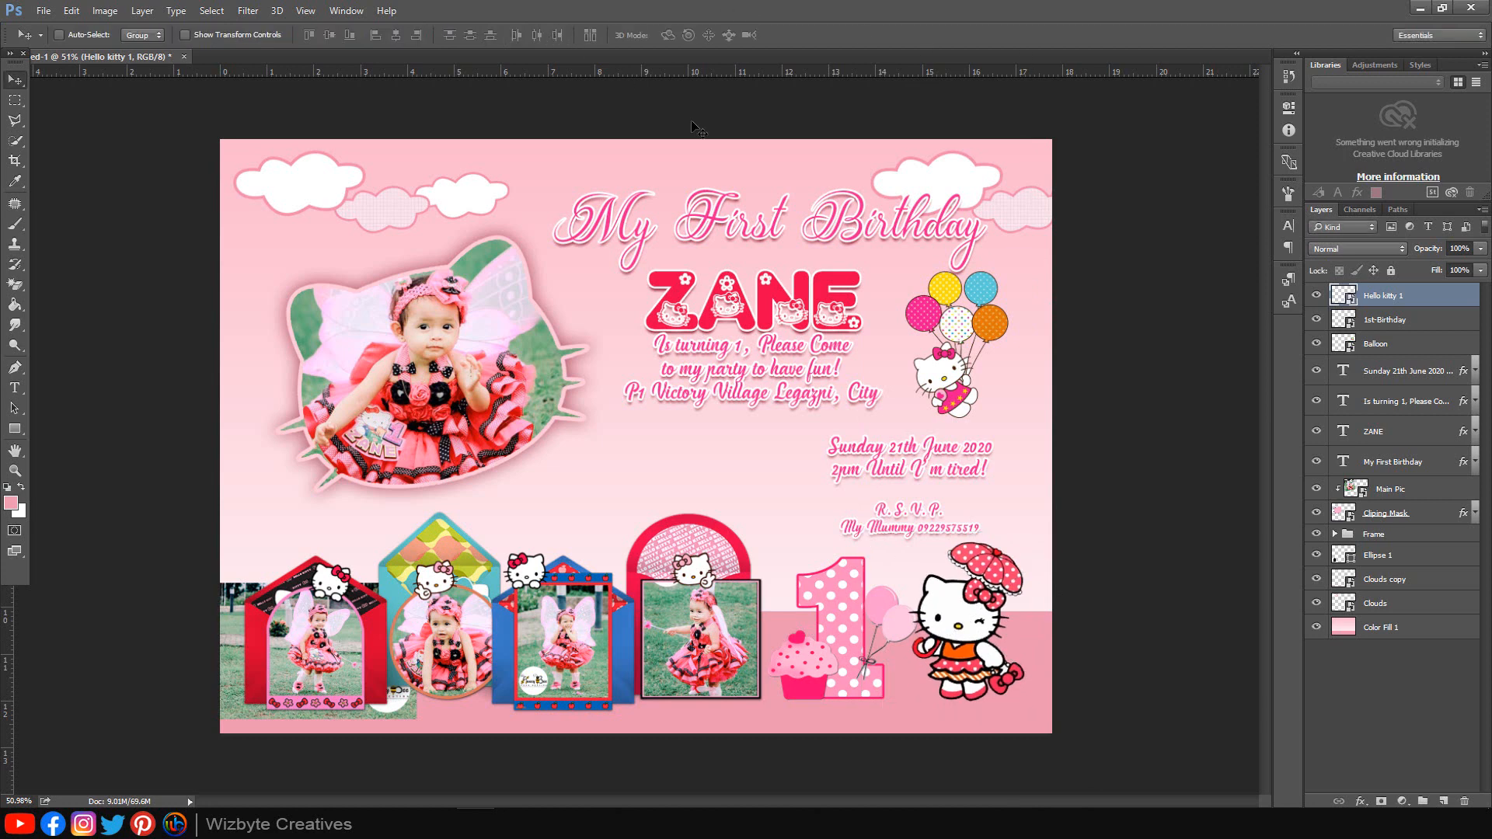
{"action": "left_click", "coordinate": [1382, 349]}
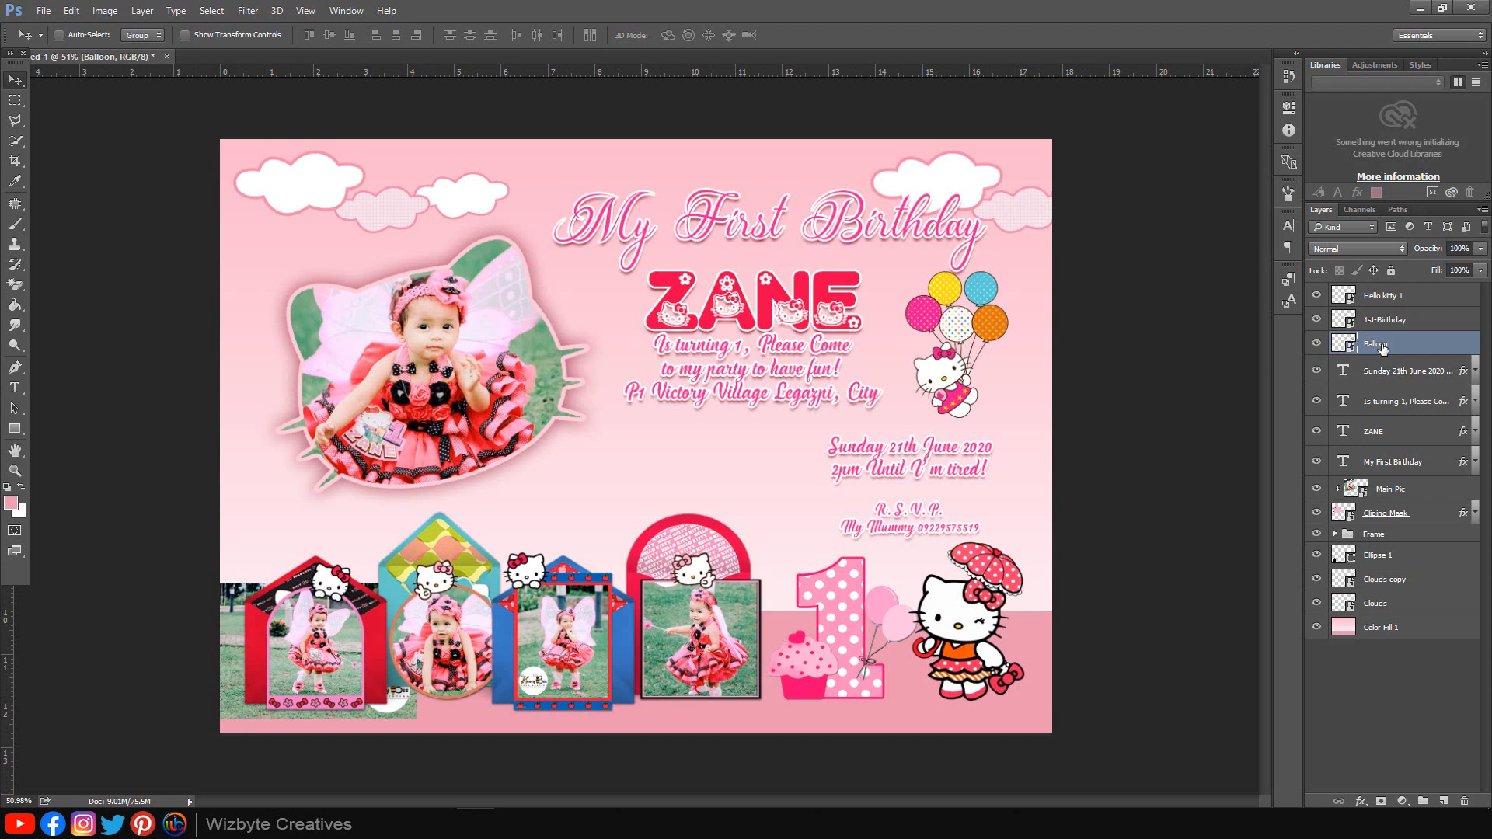
Step: Draw a flat oval filled dusty pink #cb7791 beneath the number 1 and shift it into place
{"action": "left_click", "coordinate": [15, 429]}
{"action": "left_click", "coordinate": [82, 457]}
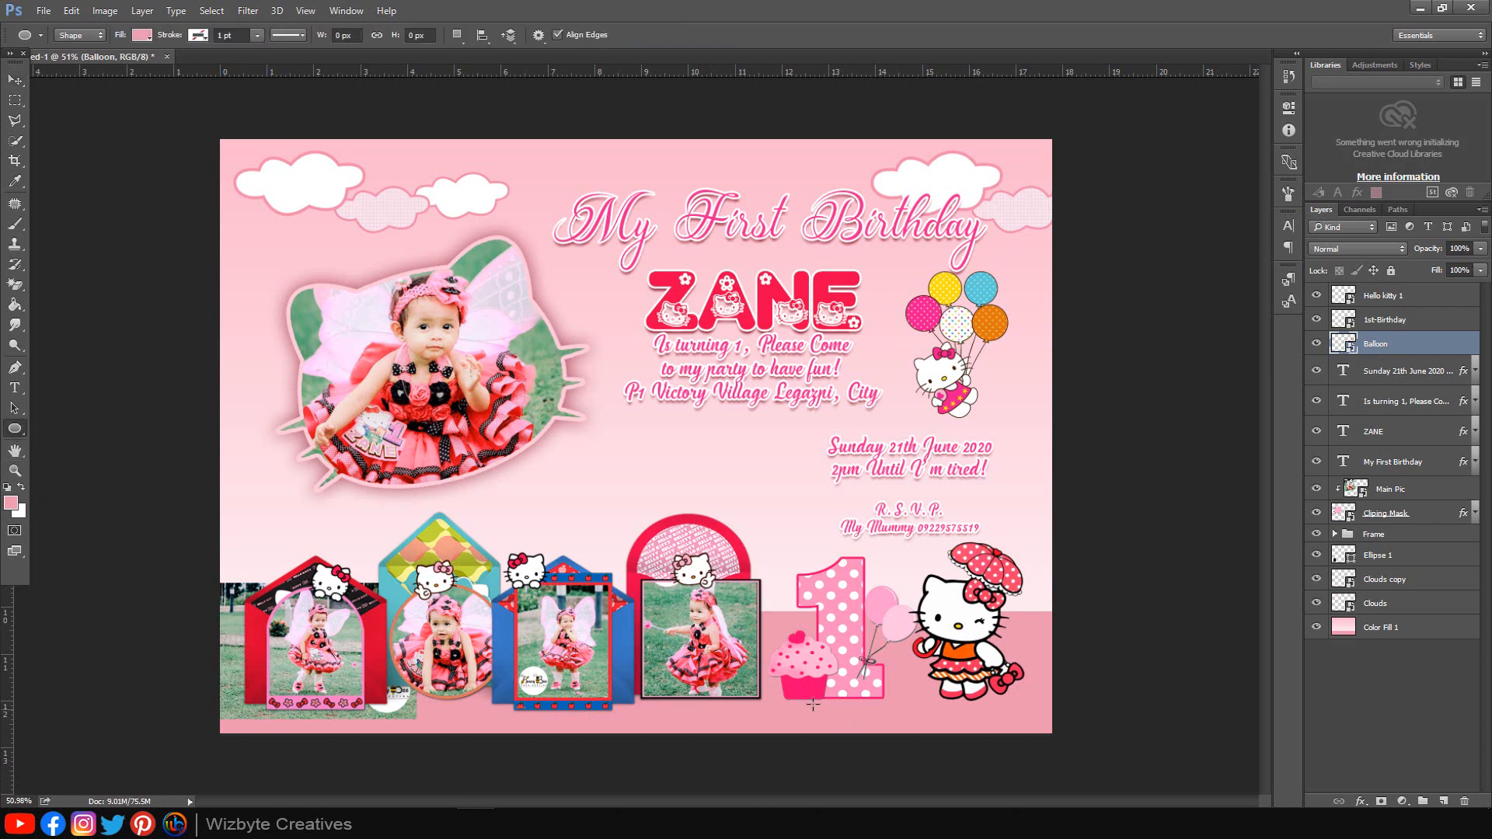
{"action": "left_click_drag", "start_coordinate": [754, 671], "coordinate": [905, 715]}
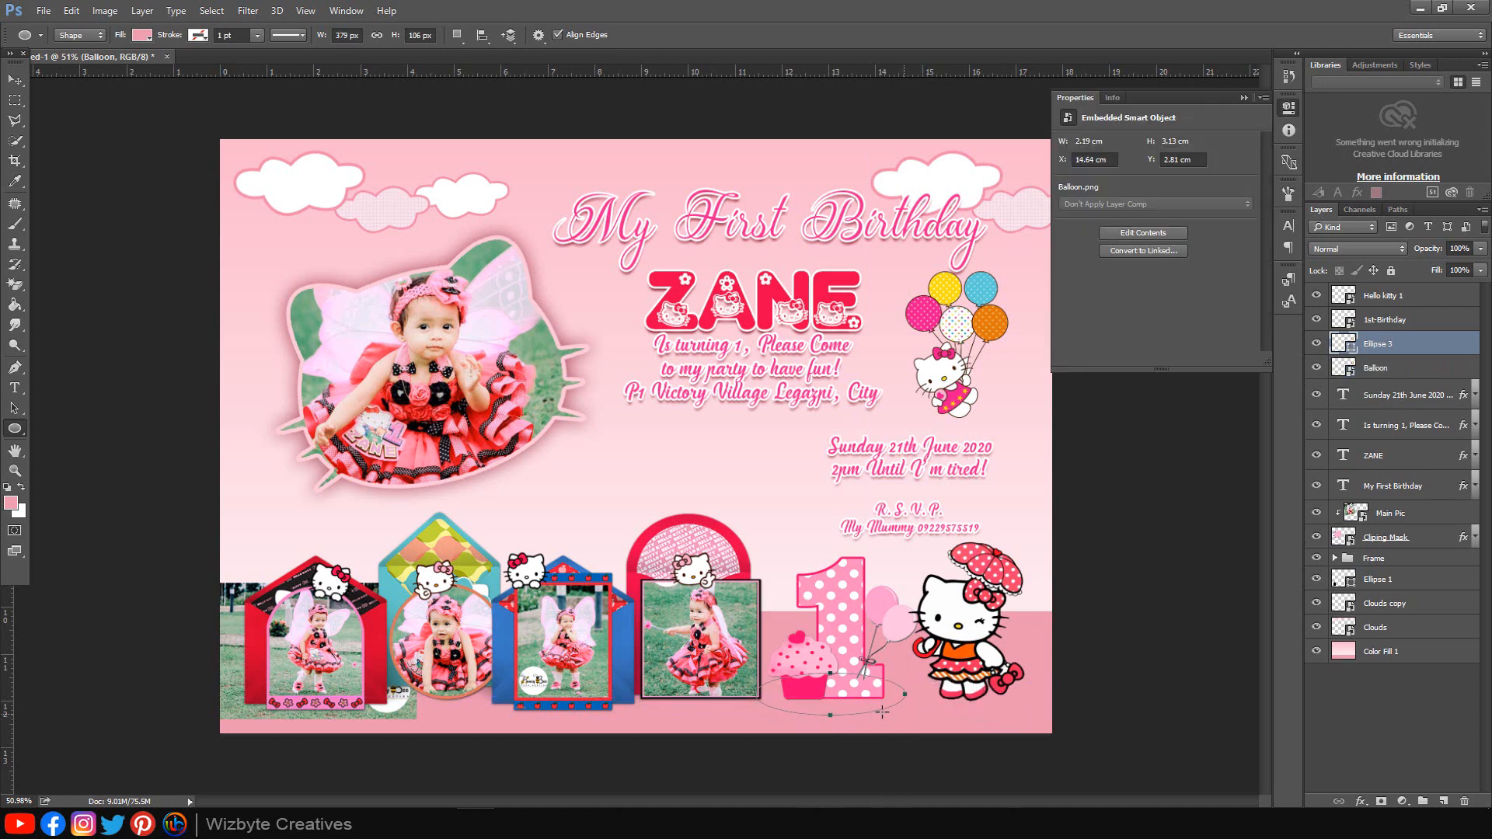
{"action": "left_click", "coordinate": [1069, 217]}
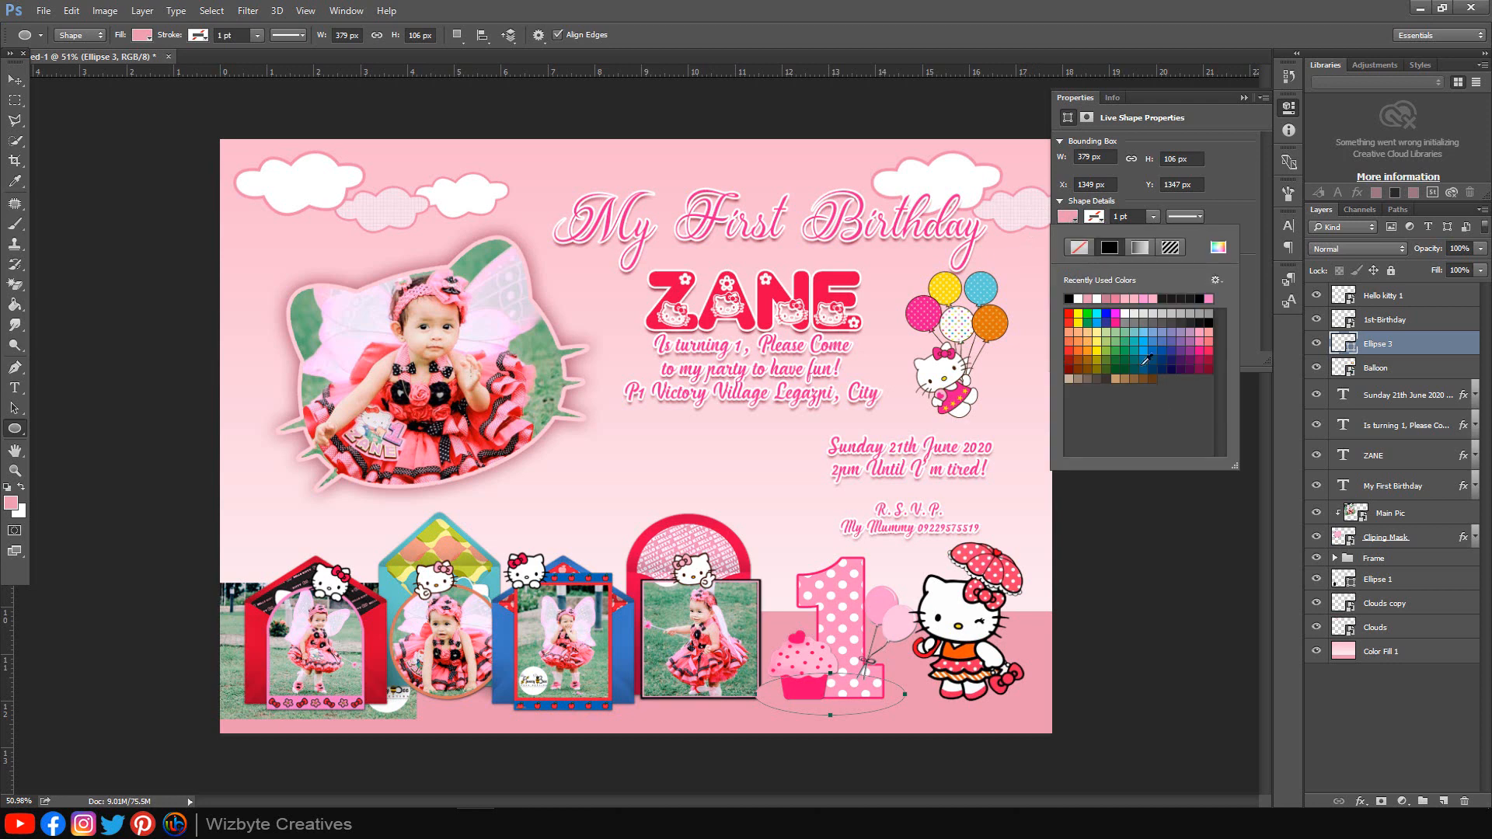
{"action": "left_click", "coordinate": [1216, 248]}
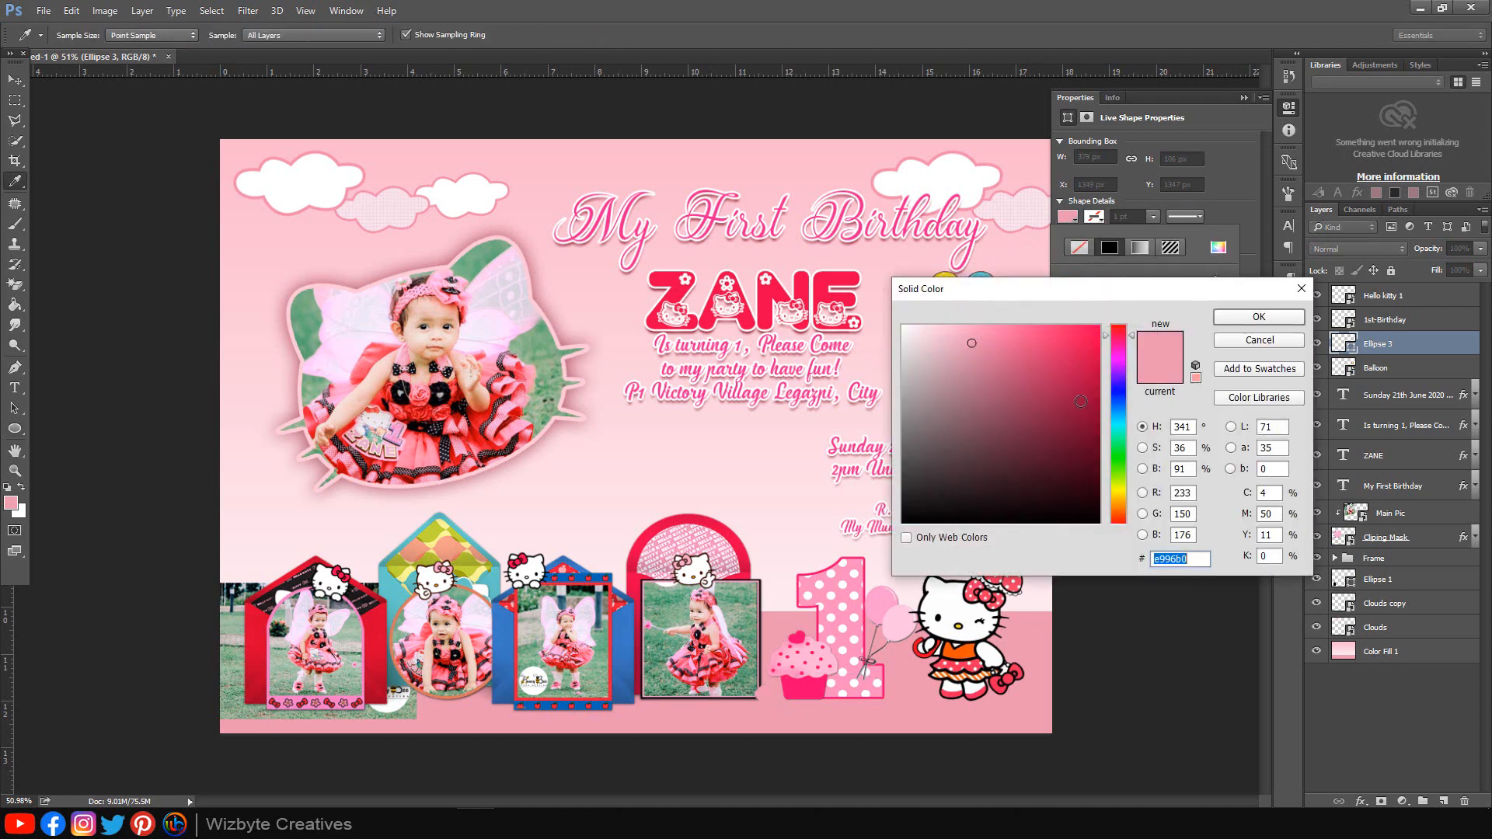
{"action": "left_click_drag", "start_coordinate": [984, 355], "coordinate": [983, 365]}
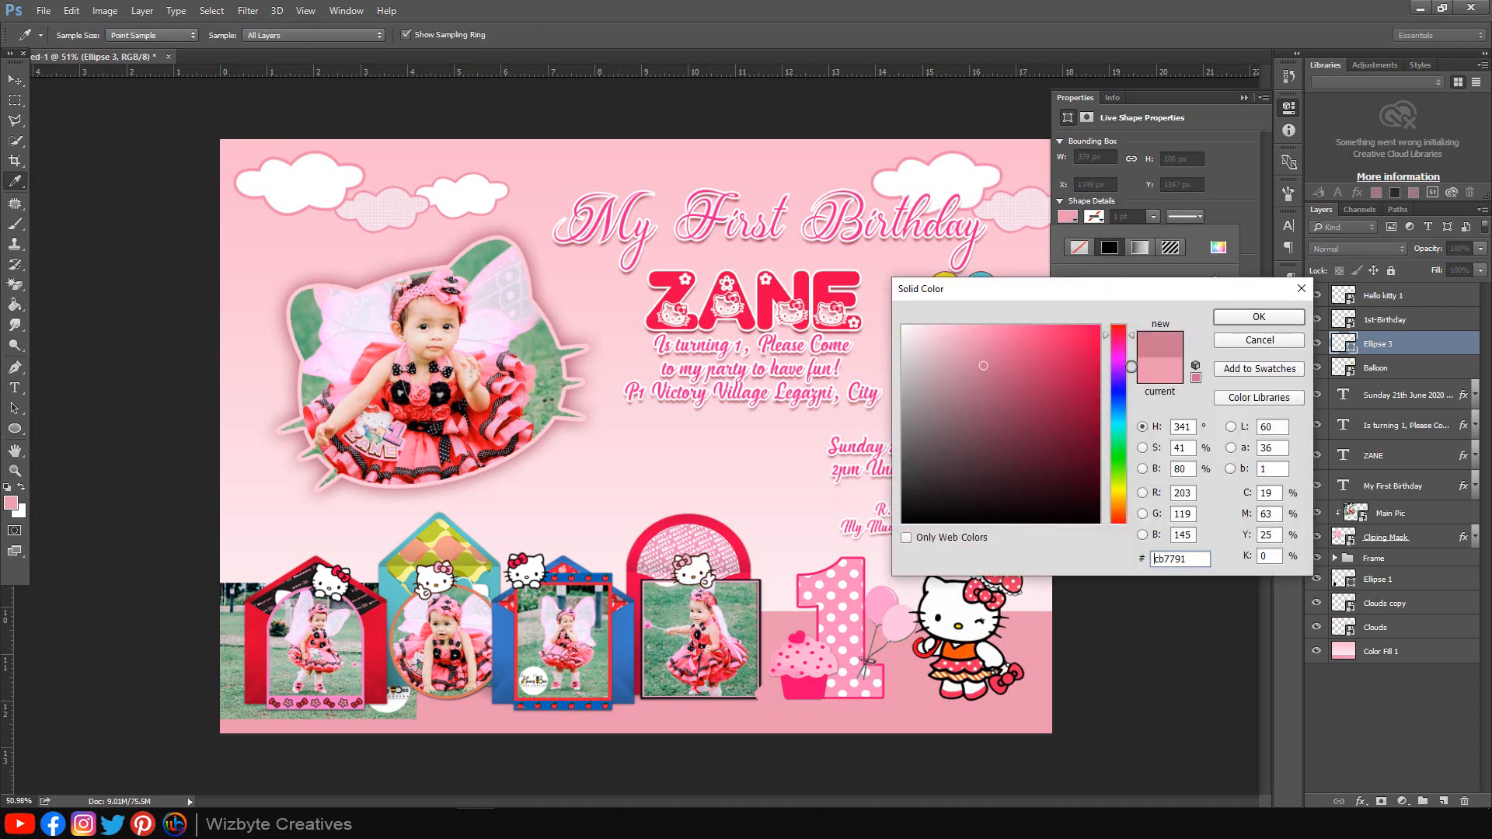
{"action": "left_click", "coordinate": [1275, 320]}
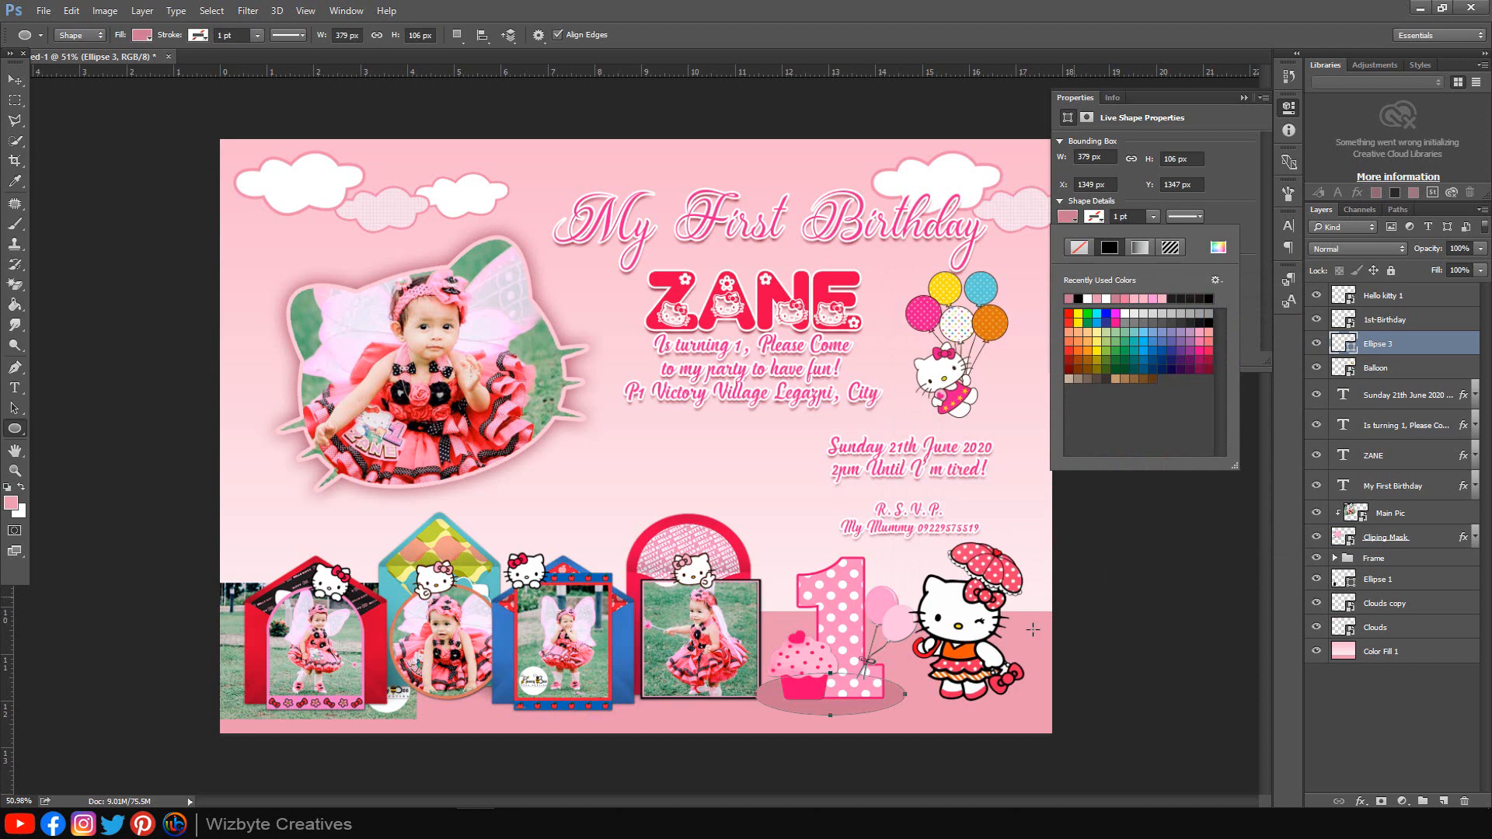
{"action": "left_click", "coordinate": [1240, 99]}
{"action": "left_click", "coordinate": [15, 82]}
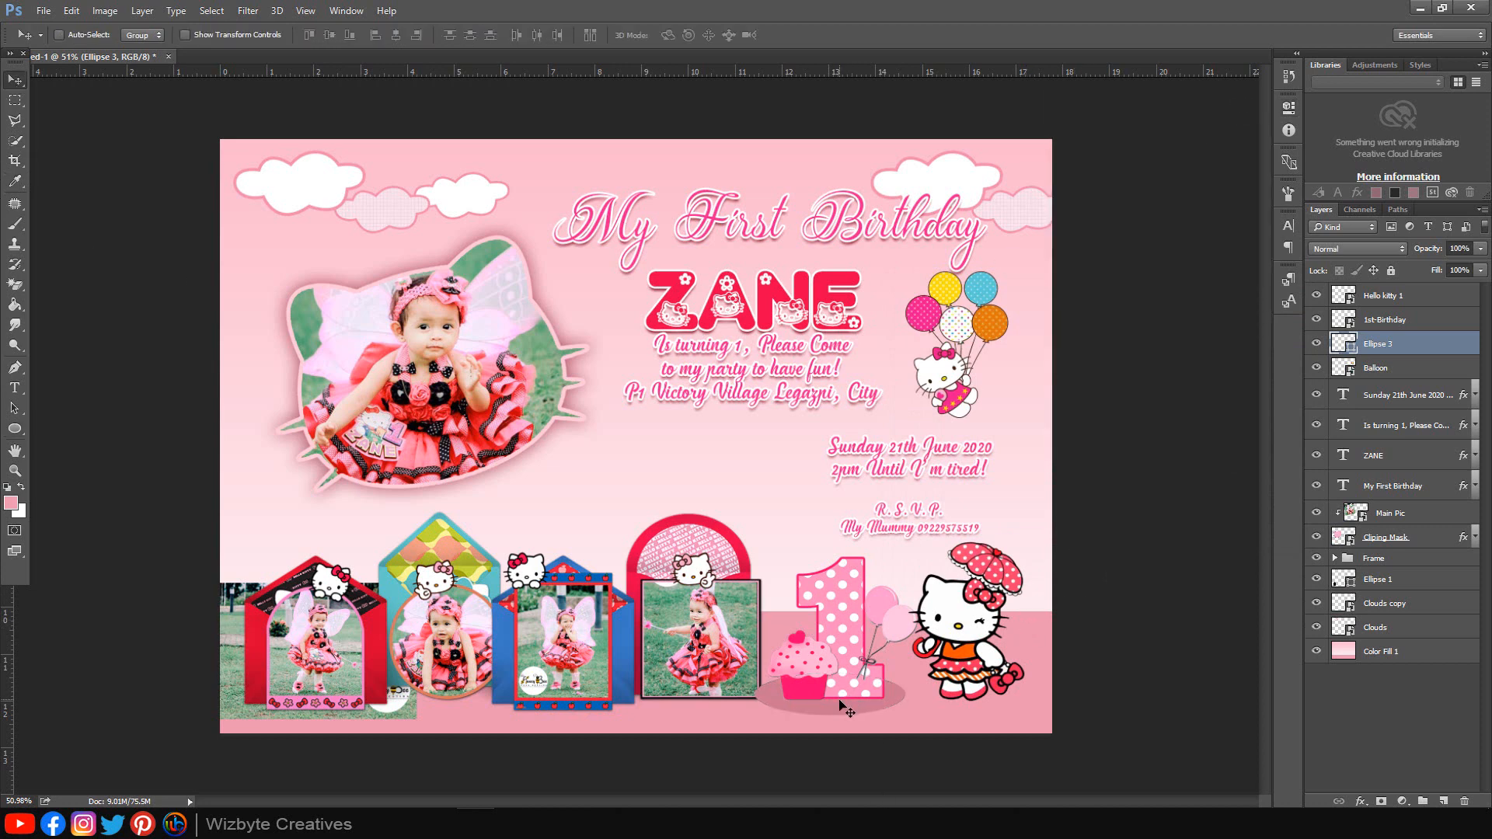
{"action": "left_click_drag", "start_coordinate": [839, 700], "coordinate": [981, 705]}
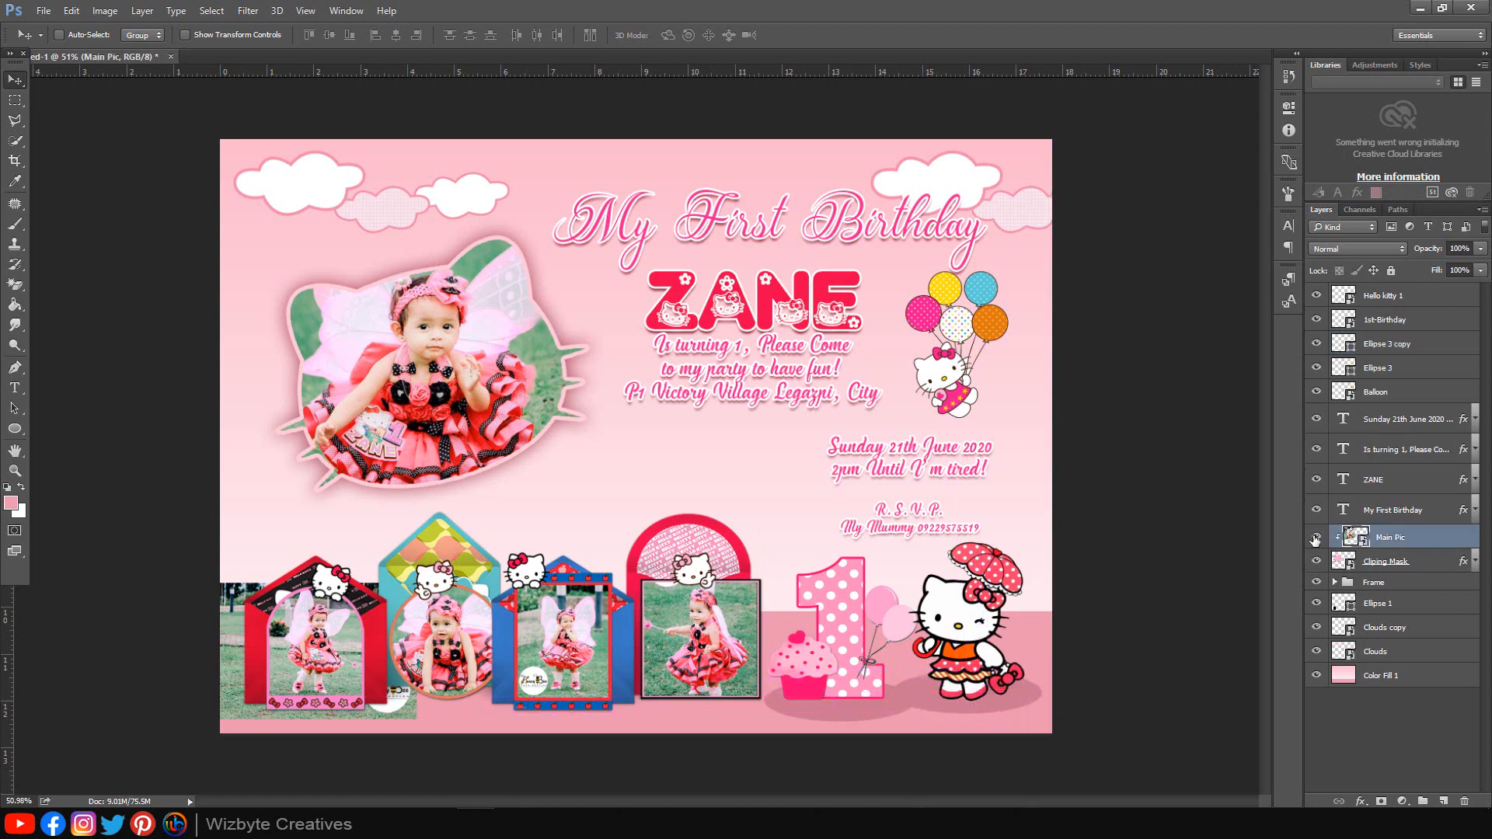
Step: Duplicate Main Pic with its Kitty clipping mask and merge the copy into one layer
{"action": "left_click", "coordinate": [1316, 538]}
{"action": "left_click", "coordinate": [1316, 538]}
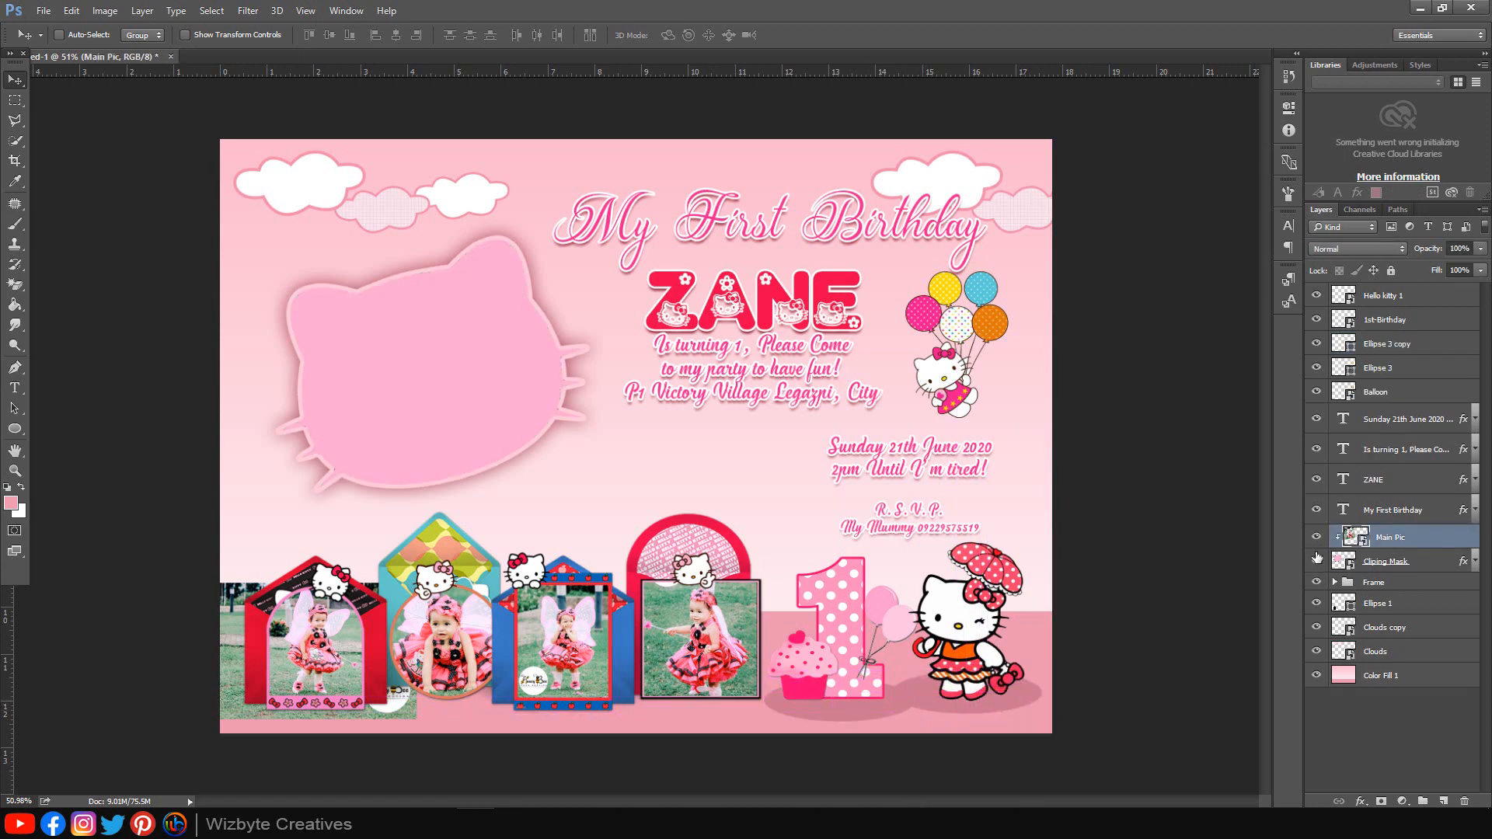
{"action": "left_click", "coordinate": [1316, 559]}
{"action": "left_click", "coordinate": [1316, 559]}
{"action": "left_click", "coordinate": [1316, 559]}
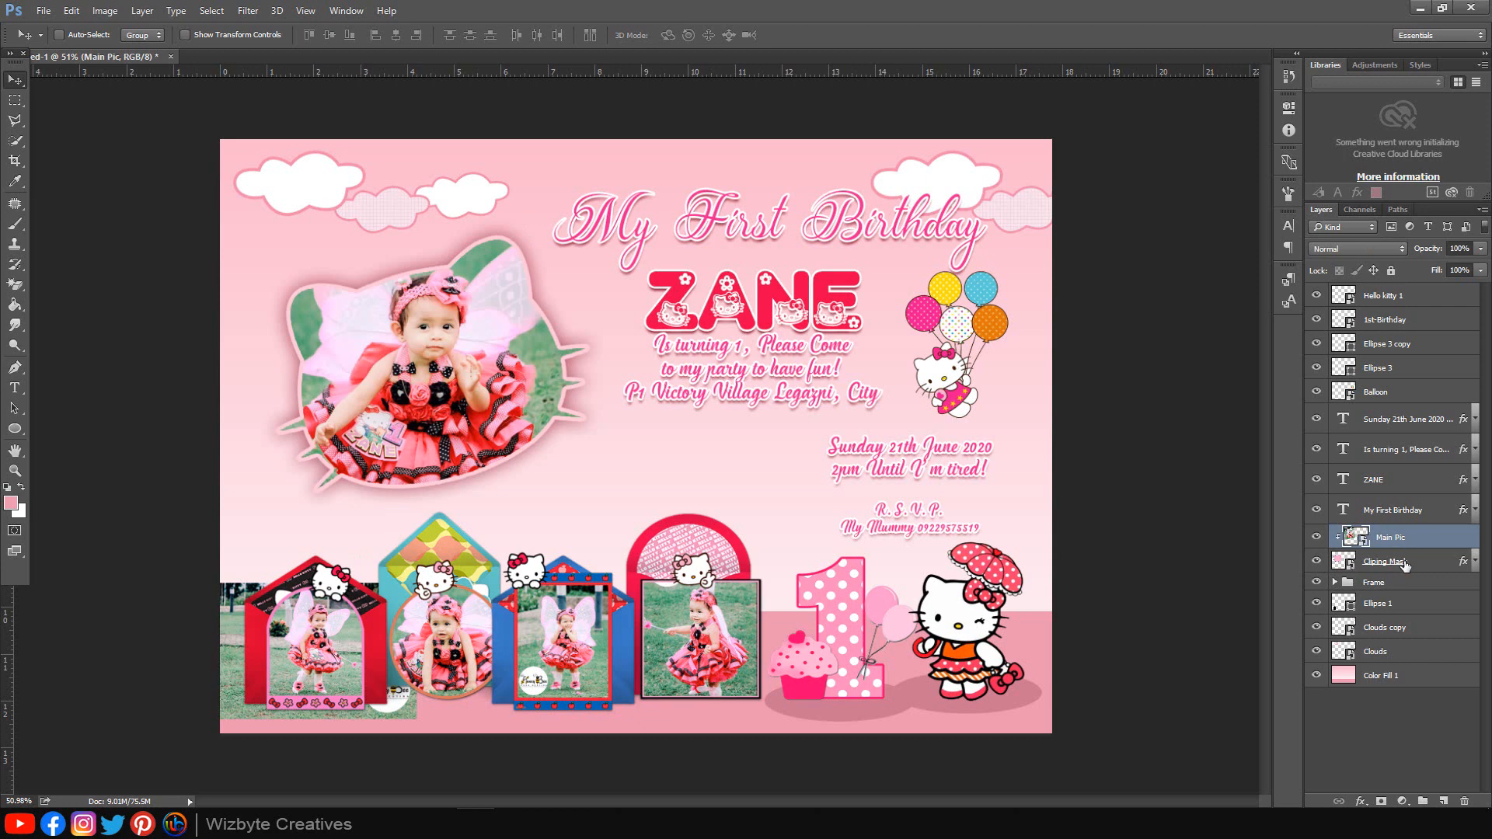
{"action": "left_click", "coordinate": [1405, 564], "text": "shift"}
{"action": "key", "text": "ctrl+j"}
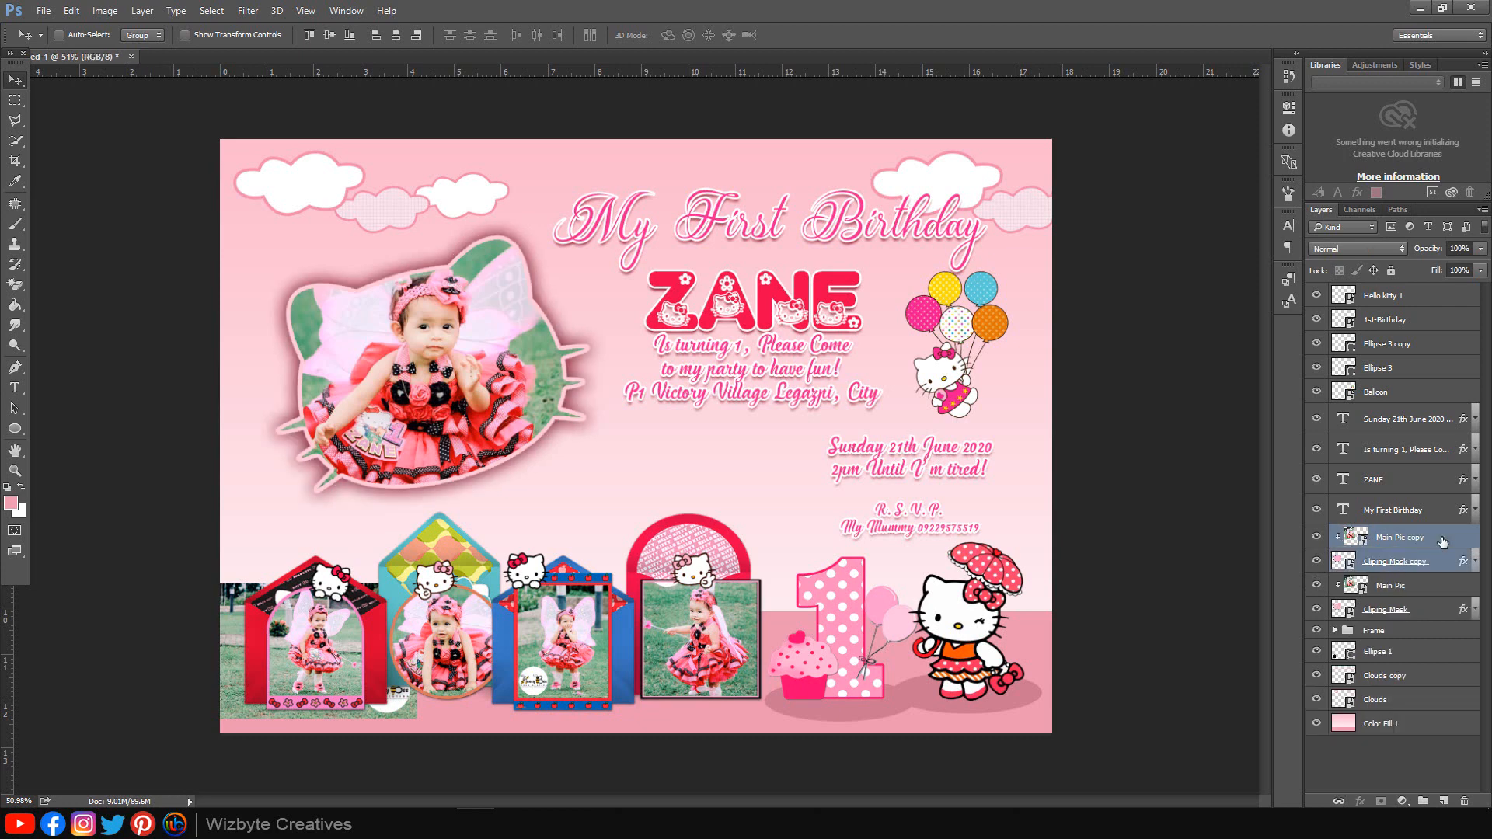
{"action": "key", "text": "ctrl+e"}
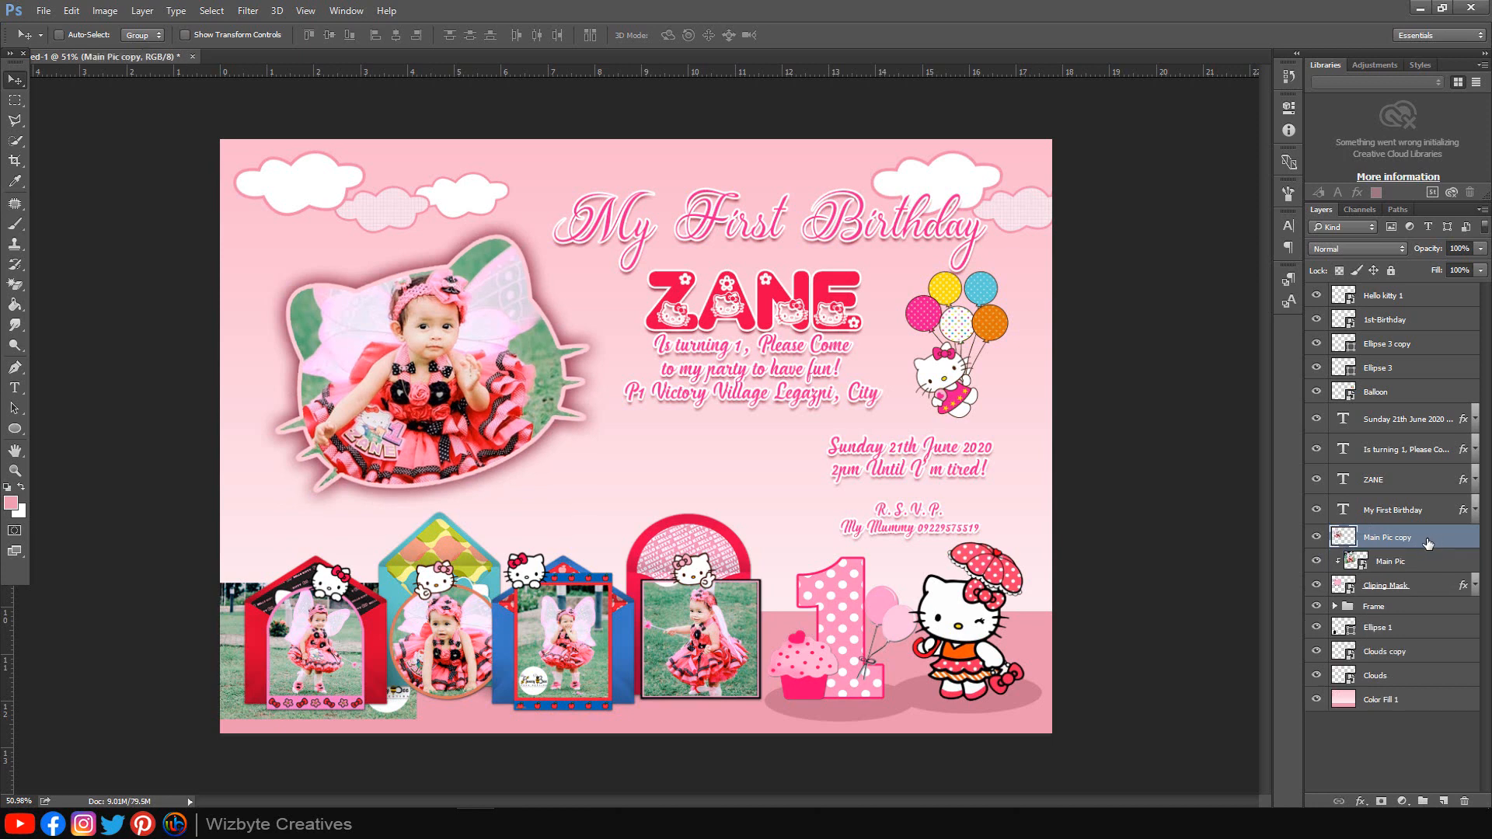
Step: Move the merged photo copy above Color Fill 1 and enlarge it to about 284%
{"action": "left_click_drag", "start_coordinate": [1421, 544], "coordinate": [1400, 680]}
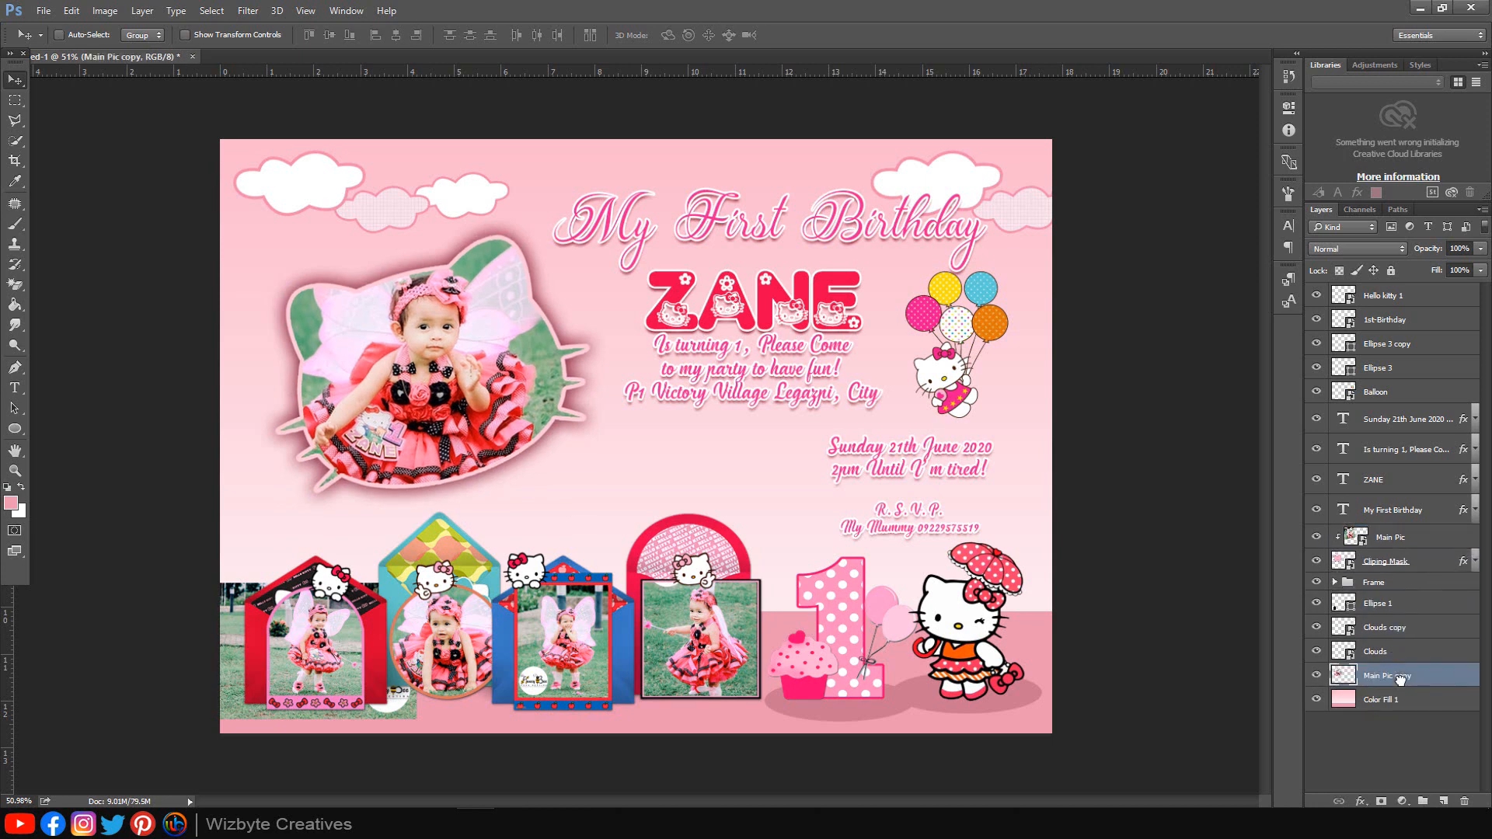
{"action": "key", "text": "ctrl"}
{"action": "key", "text": "ctrl+t"}
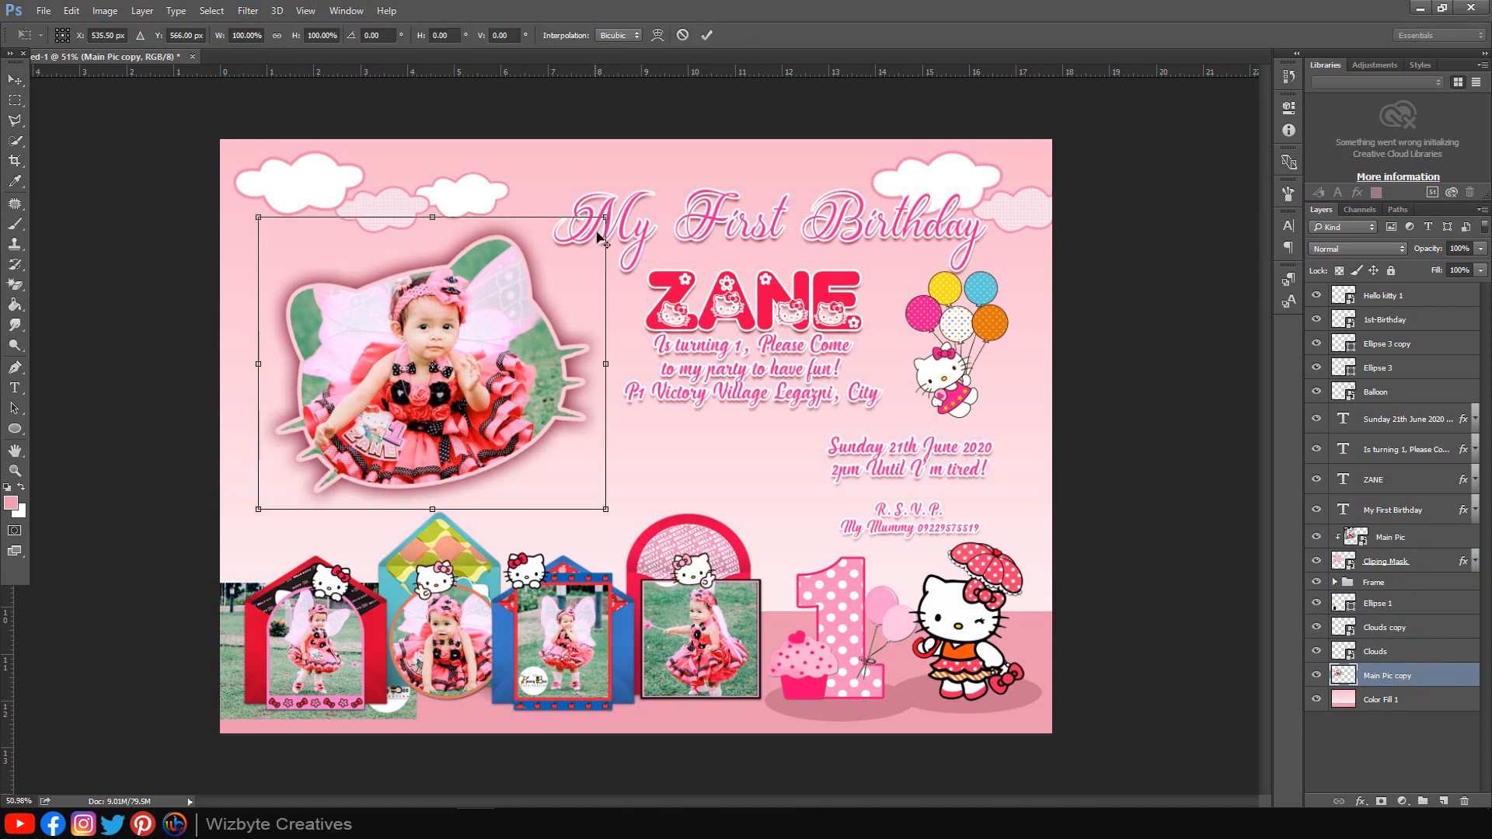
{"action": "left_click_drag", "start_coordinate": [659, 207], "coordinate": [794, 172]}
{"action": "left_click_drag", "start_coordinate": [837, 161], "coordinate": [846, 155]}
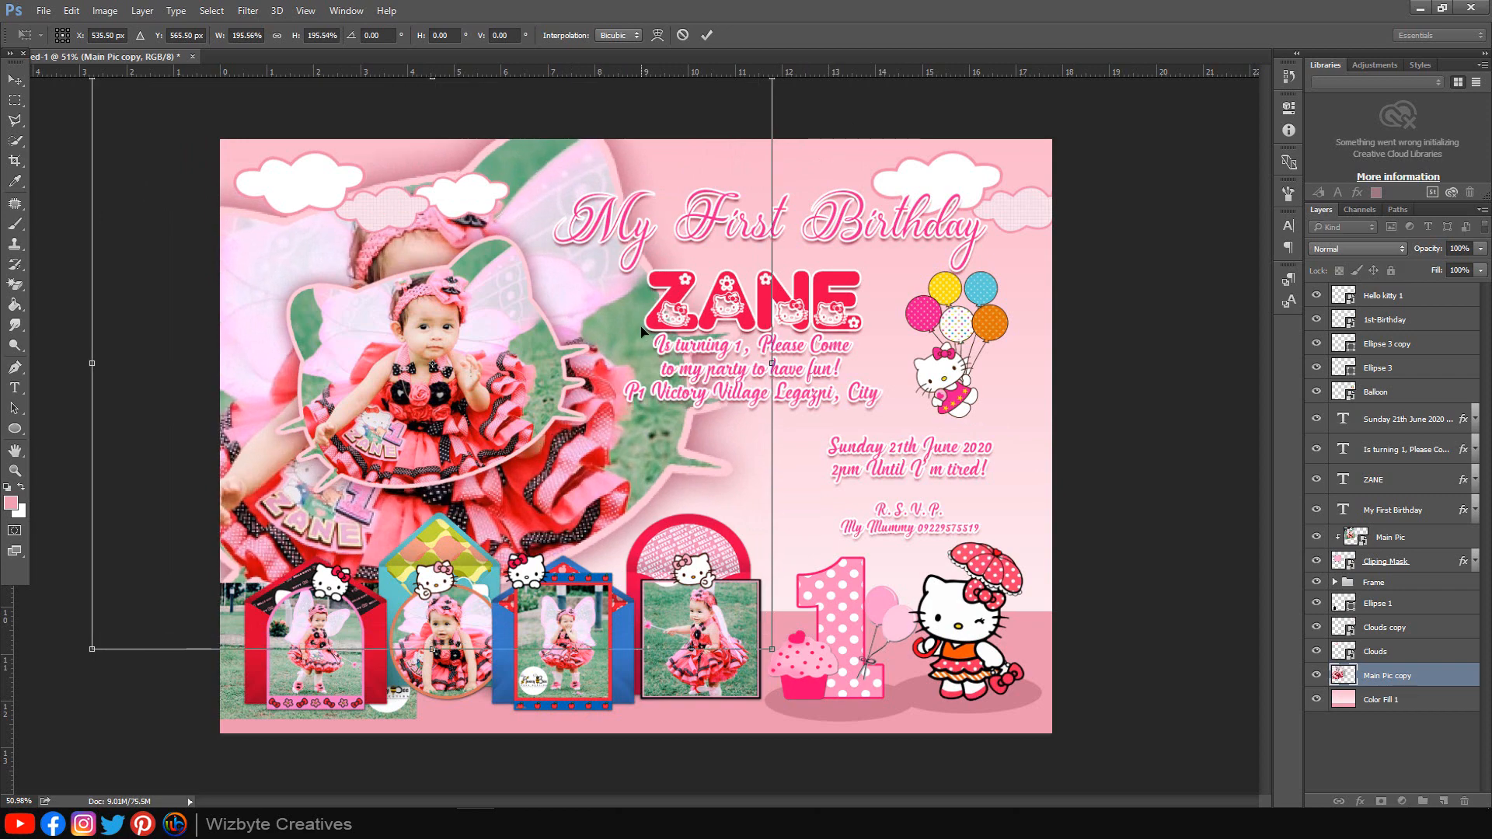
{"action": "left_click_drag", "start_coordinate": [643, 327], "coordinate": [849, 376]}
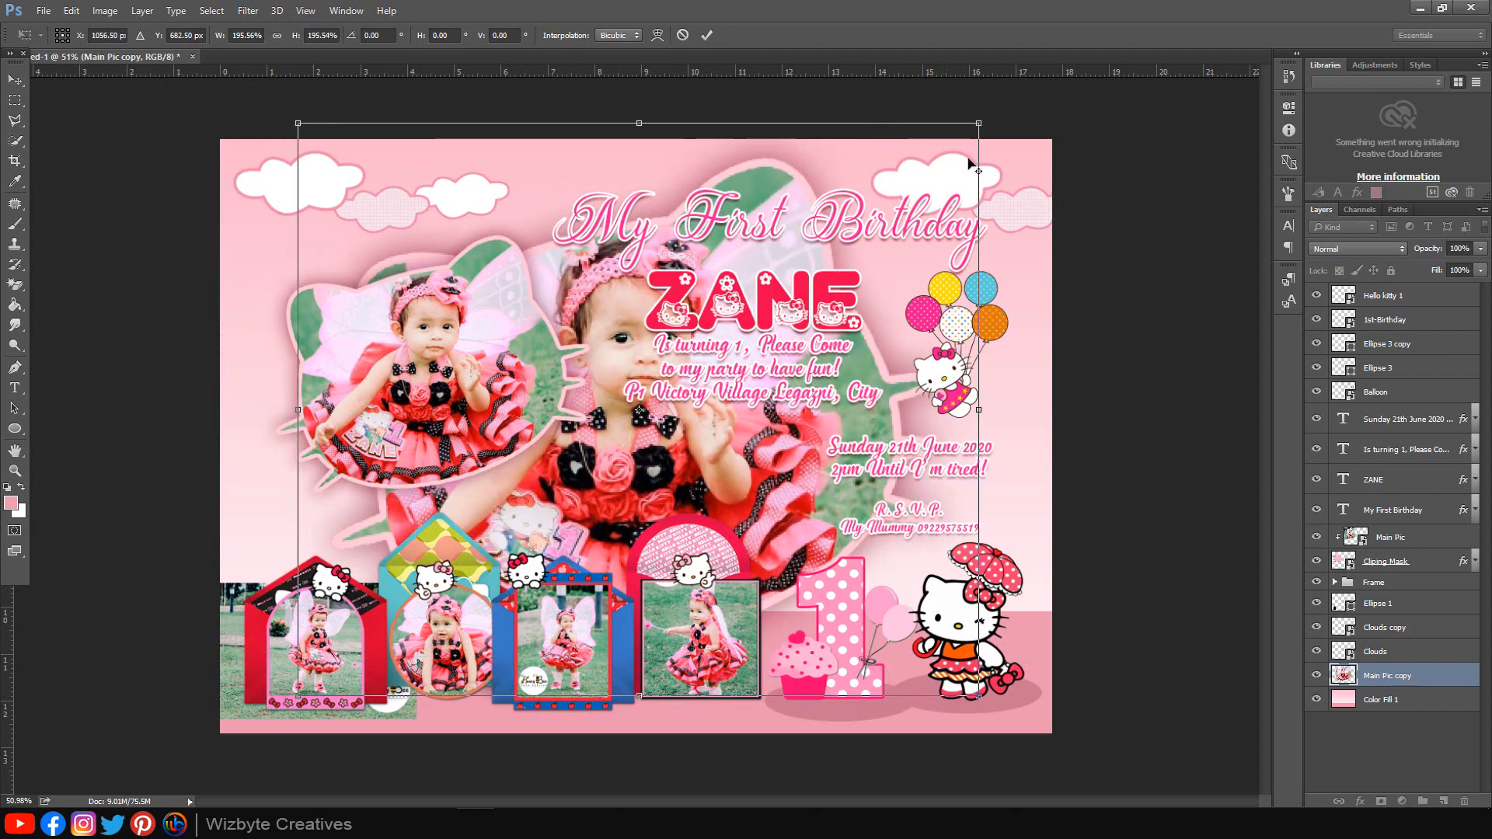
{"action": "left_click_drag", "start_coordinate": [978, 125], "coordinate": [1201, 57]}
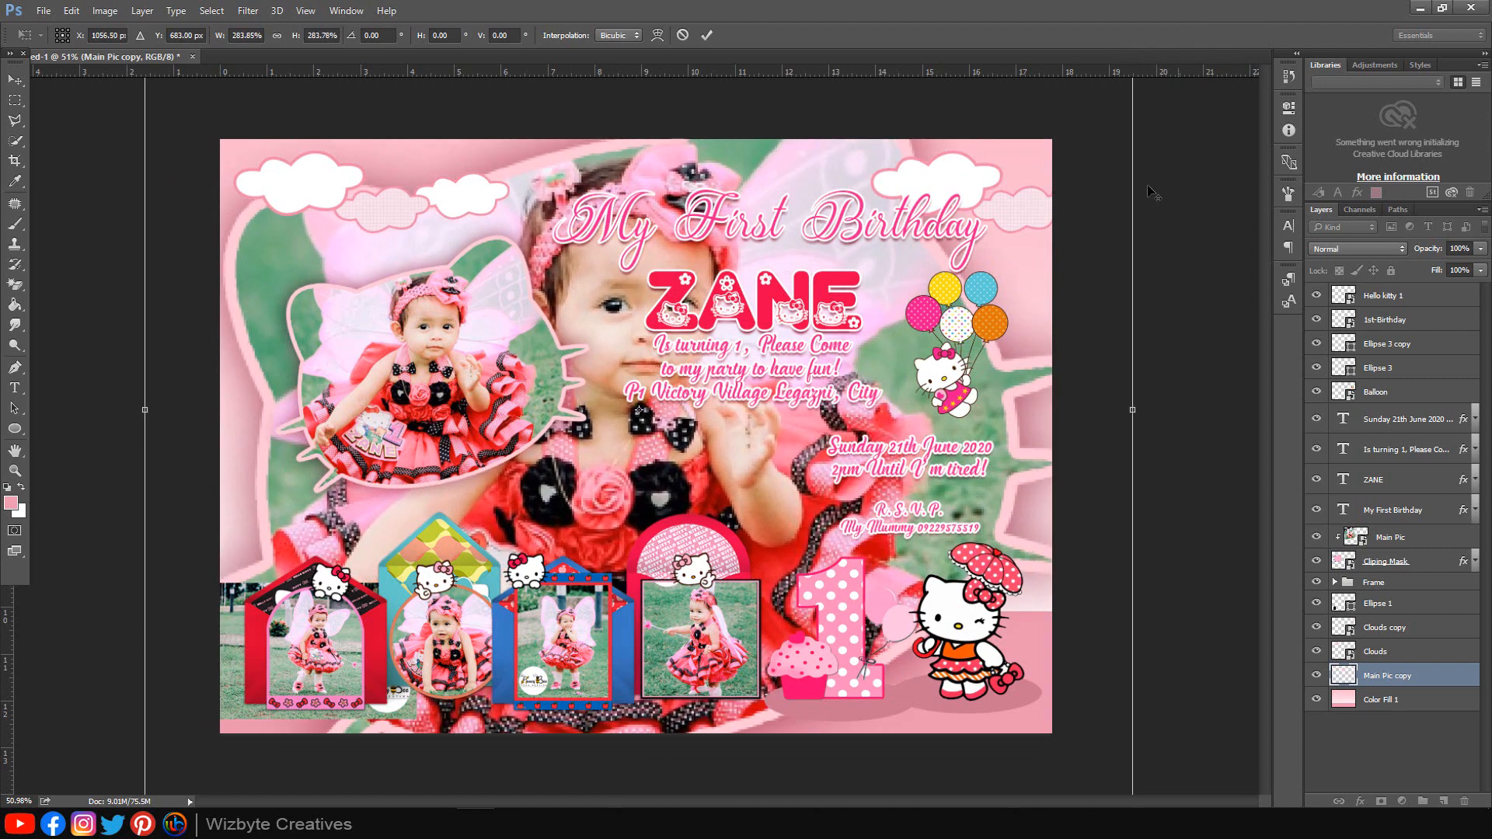
{"action": "left_click_drag", "start_coordinate": [963, 410], "coordinate": [924, 404]}
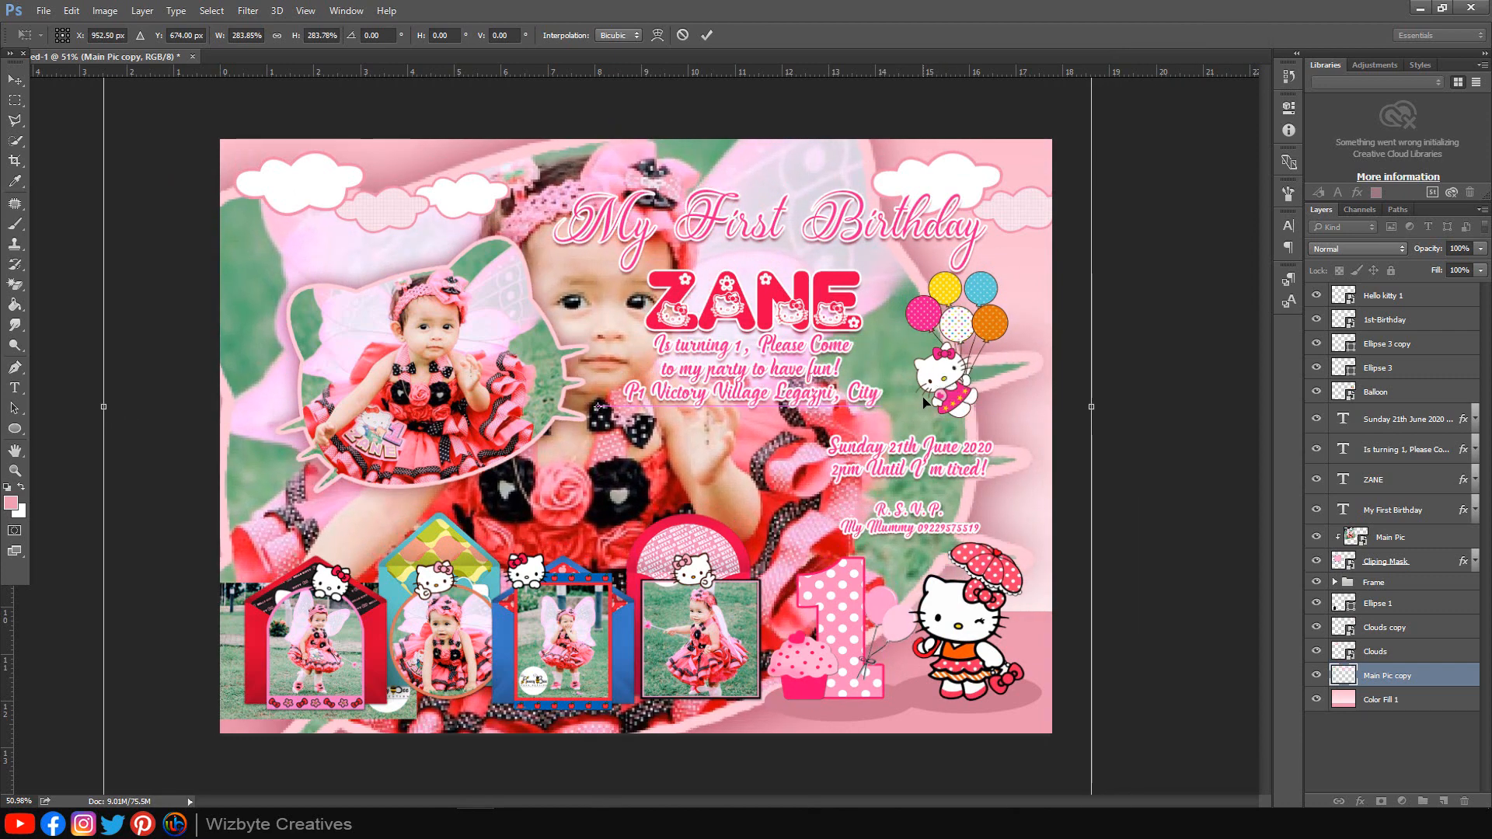
{"action": "left_click", "coordinate": [707, 35]}
Step: Set the background photo's blend mode to Soft Light
{"action": "left_click", "coordinate": [1373, 249]}
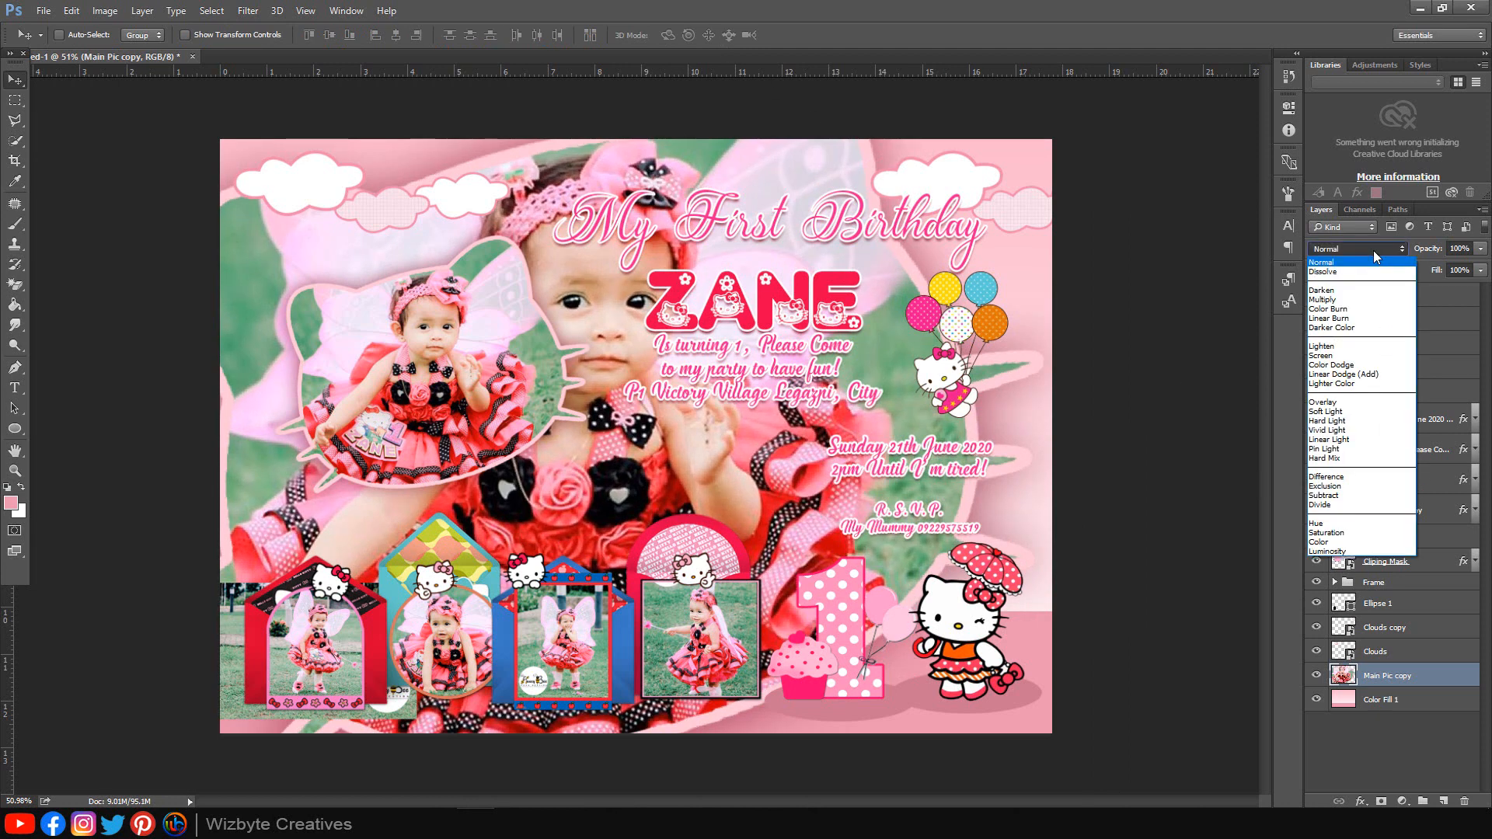
{"action": "left_click", "coordinate": [1351, 411]}
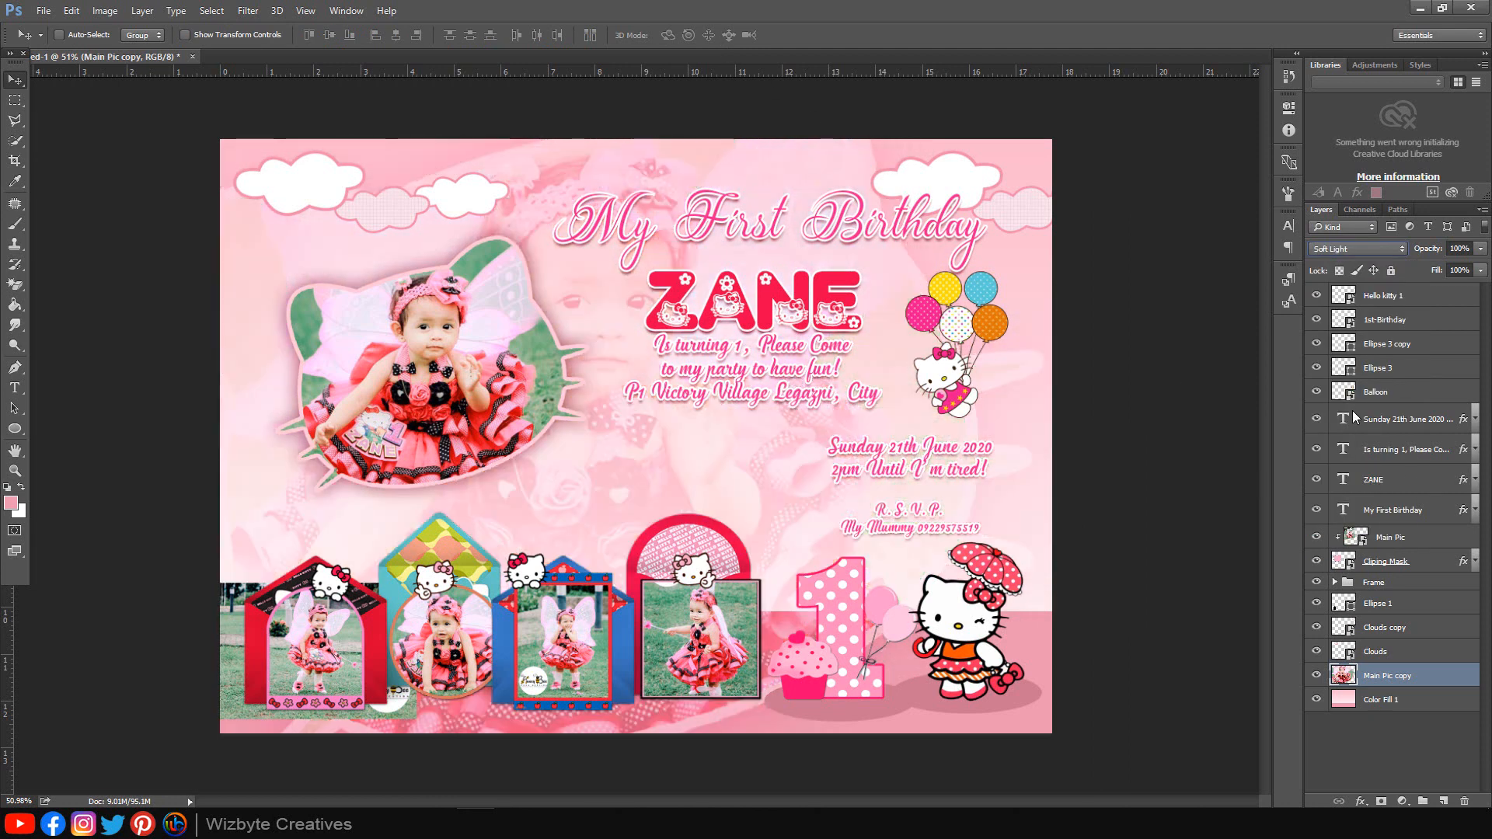
{"action": "left_click", "coordinate": [1417, 708]}
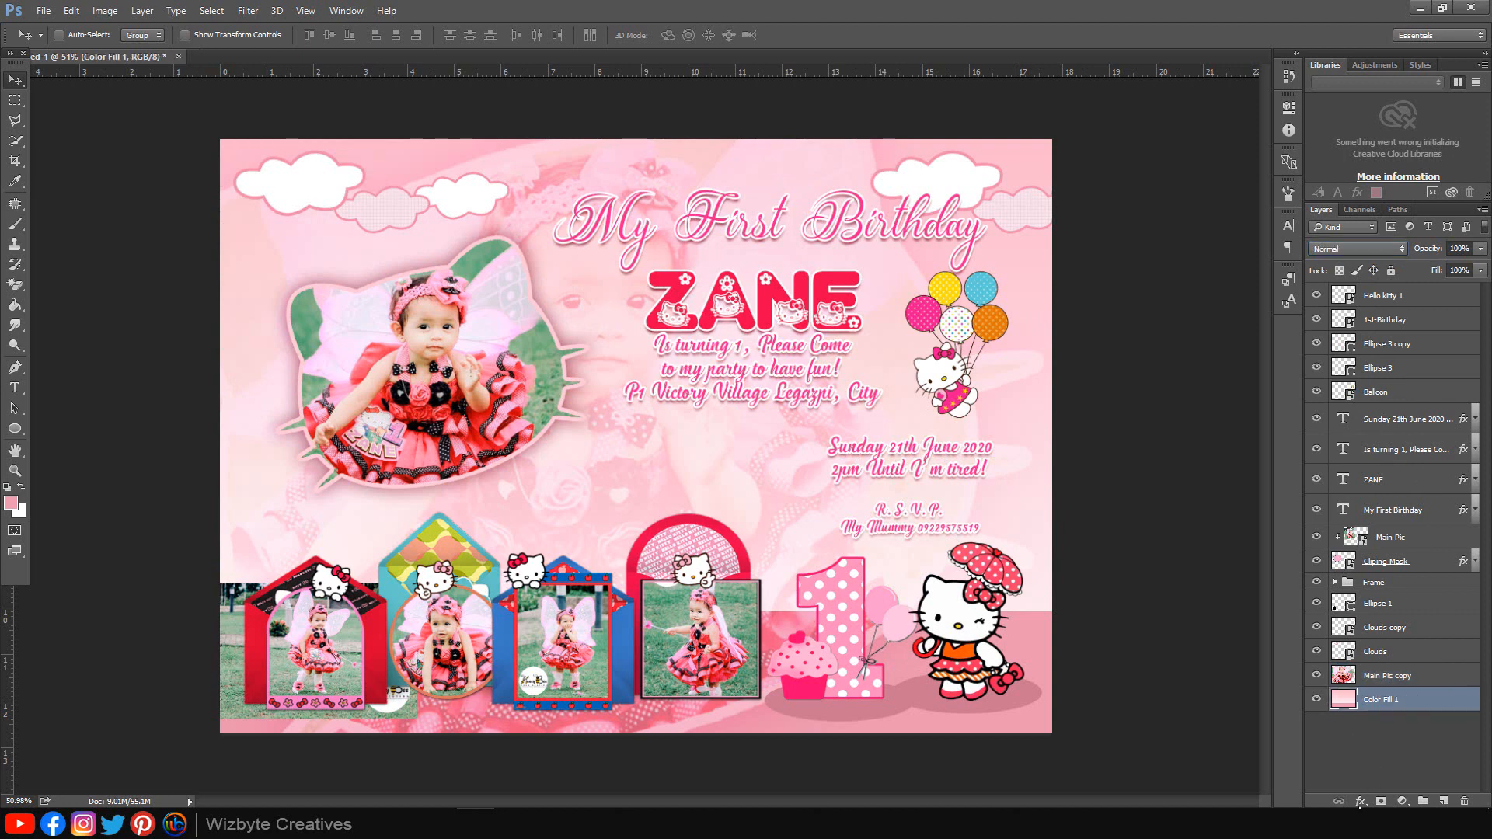
Step: Add a 25 px inside Stroke with a dotted pattern at 220% scale to Color Fill 1
{"action": "left_click", "coordinate": [1360, 802]}
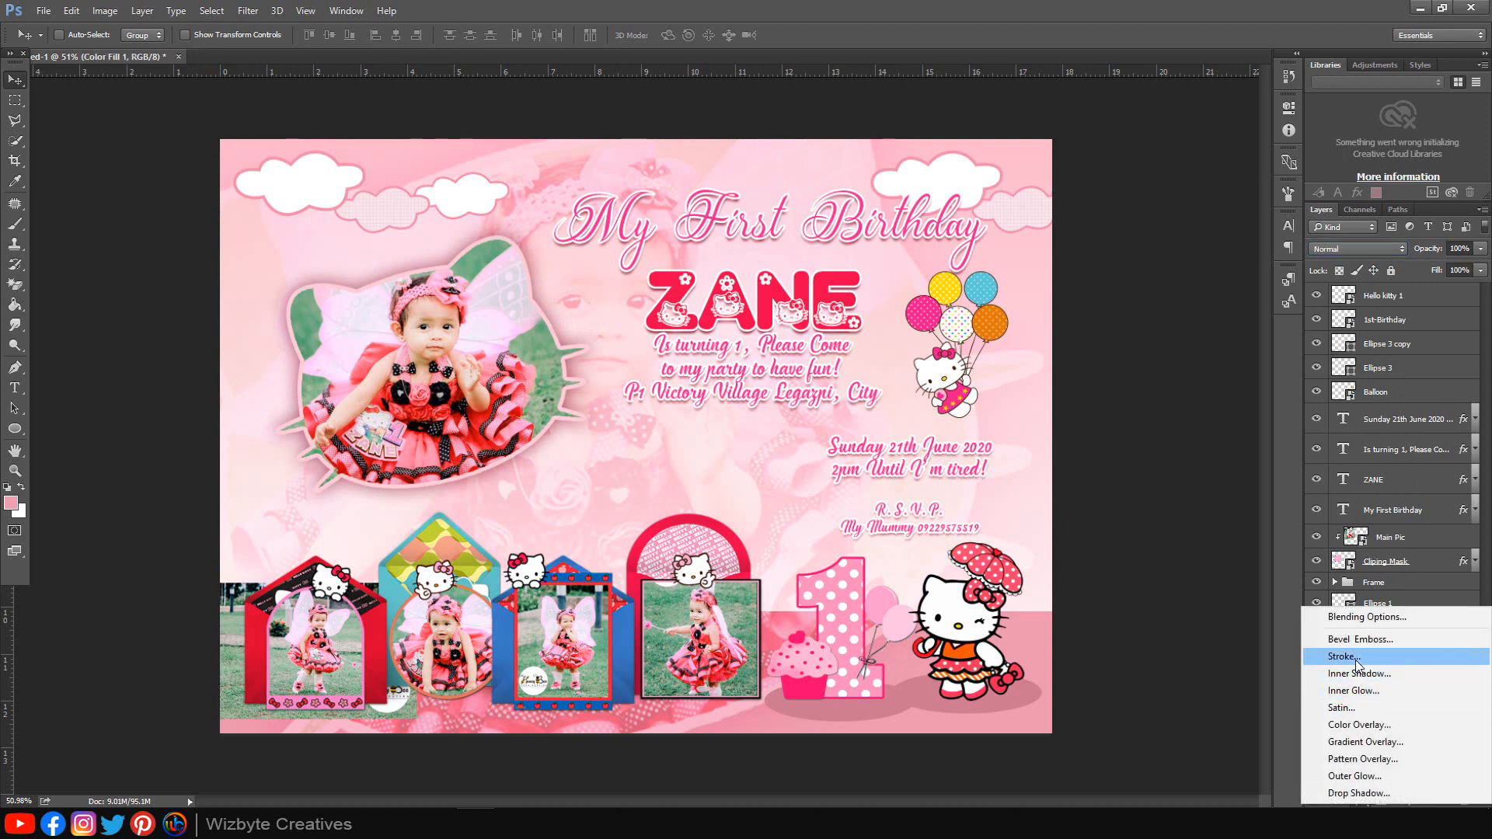
{"action": "left_click", "coordinate": [1356, 660]}
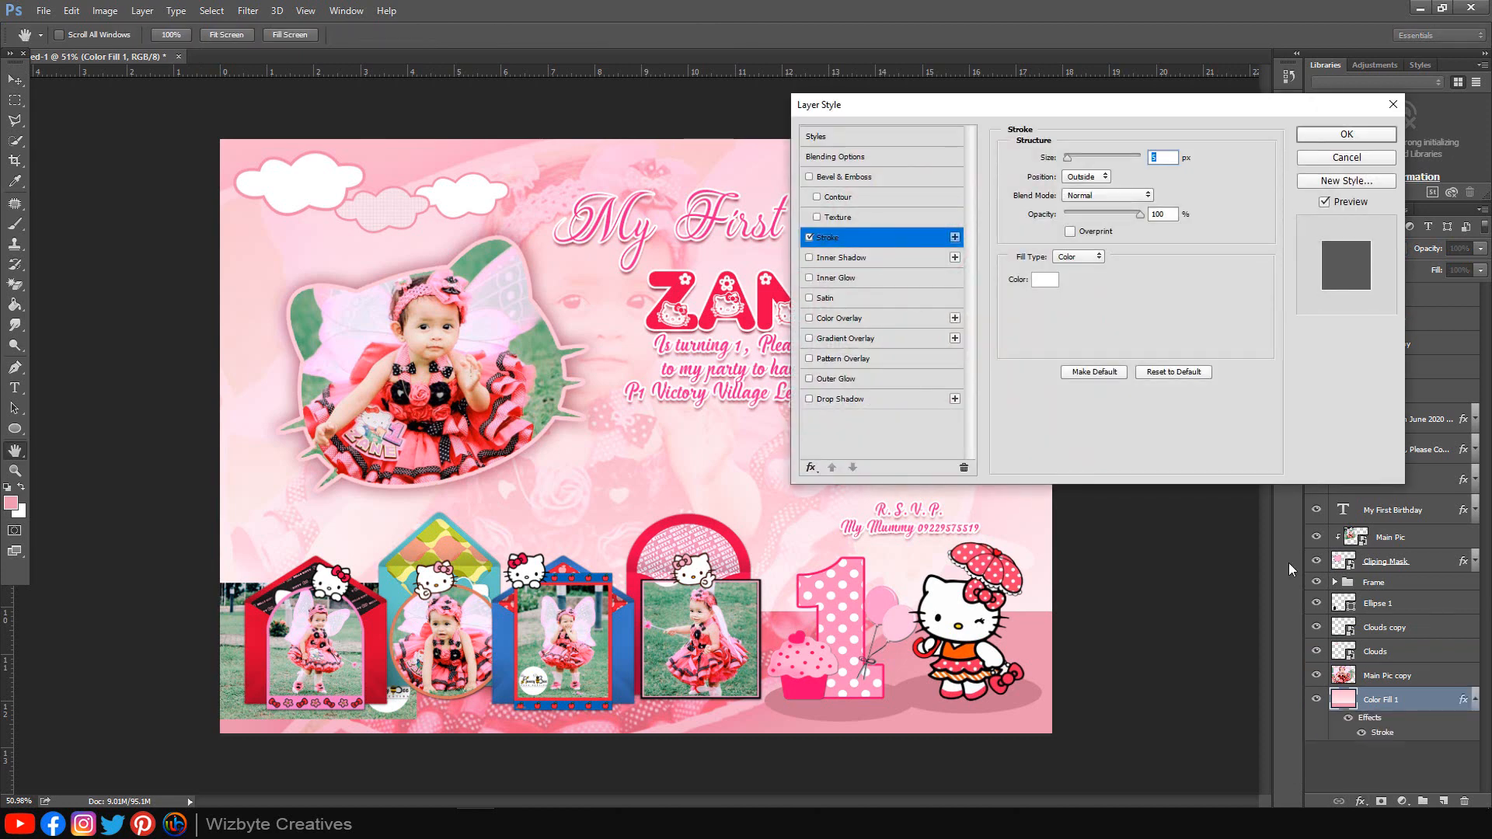
{"action": "left_click", "coordinate": [1103, 179]}
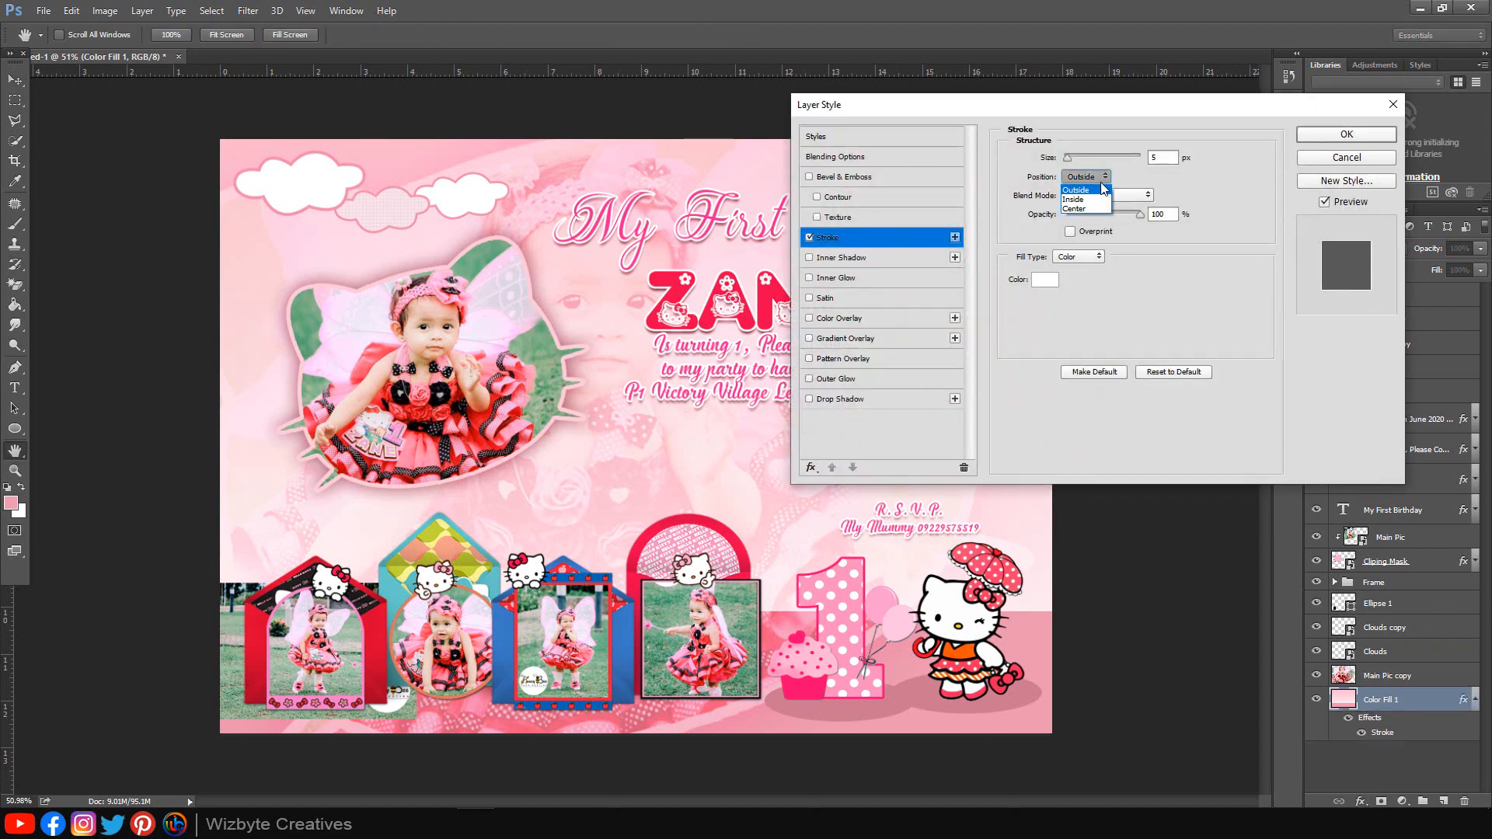
{"action": "left_click", "coordinate": [1092, 200]}
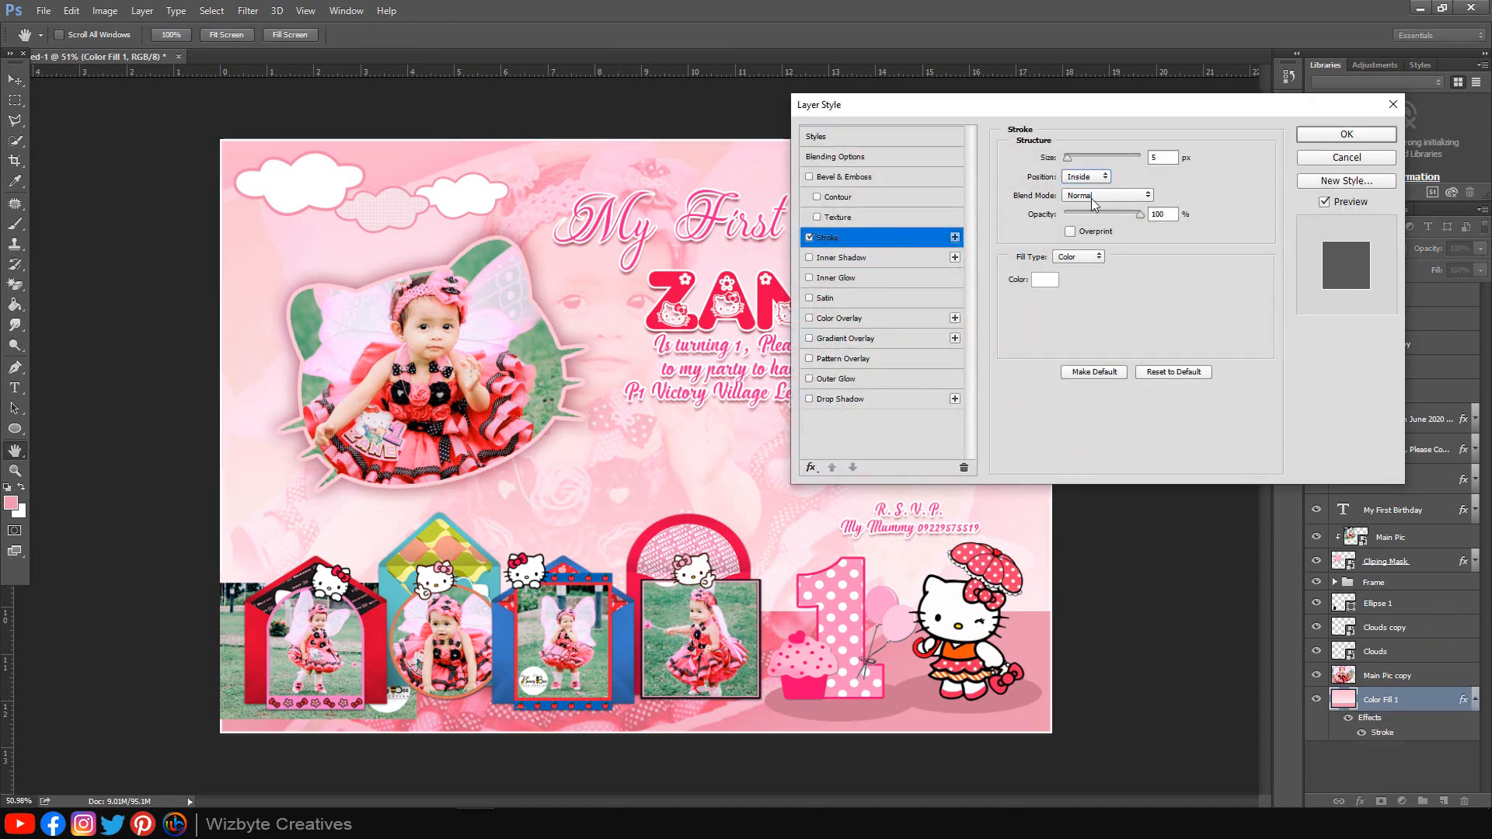
{"action": "left_click", "coordinate": [1097, 259]}
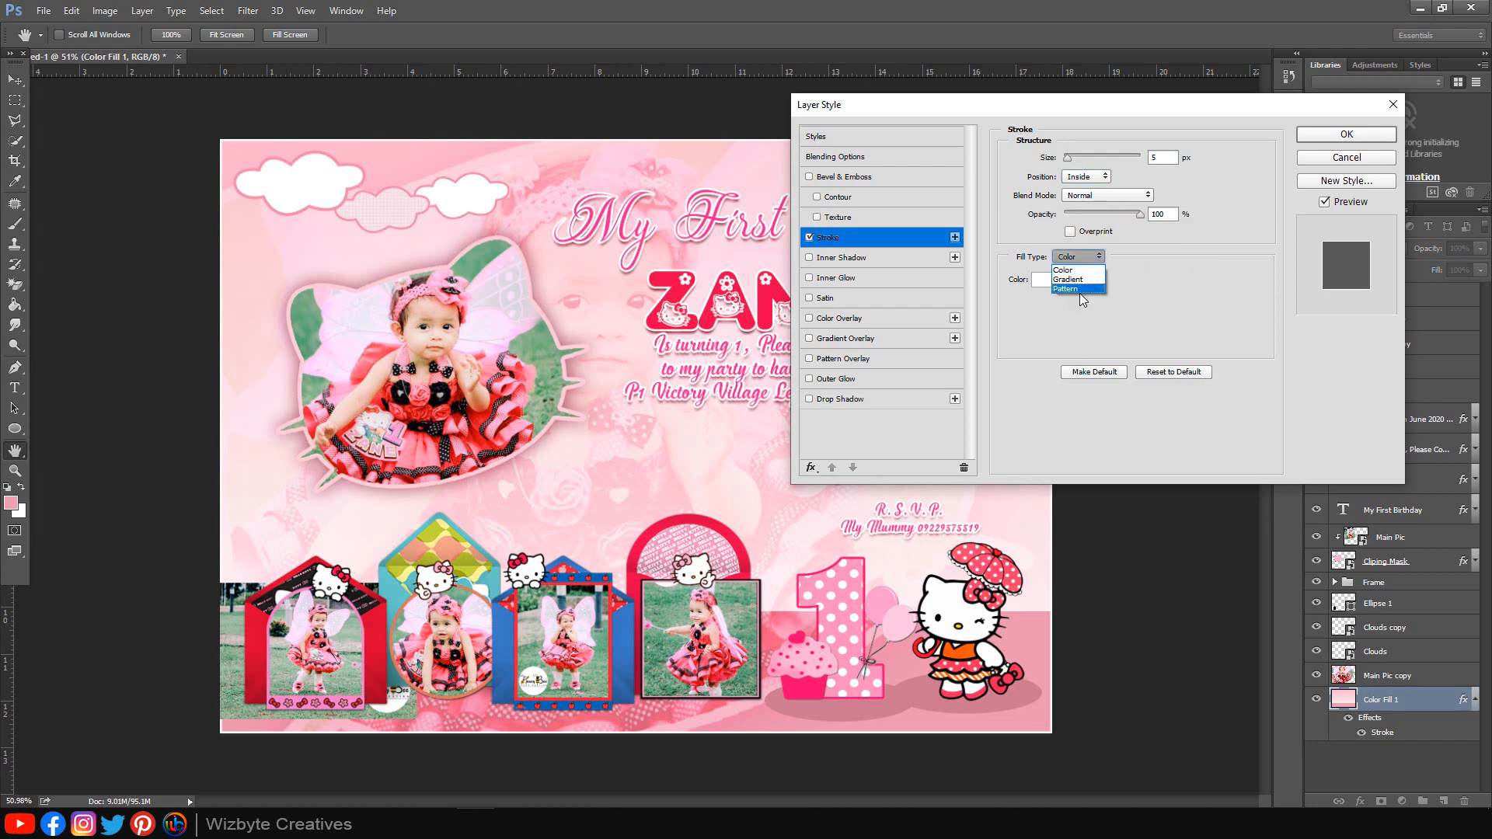
{"action": "left_click", "coordinate": [1079, 289]}
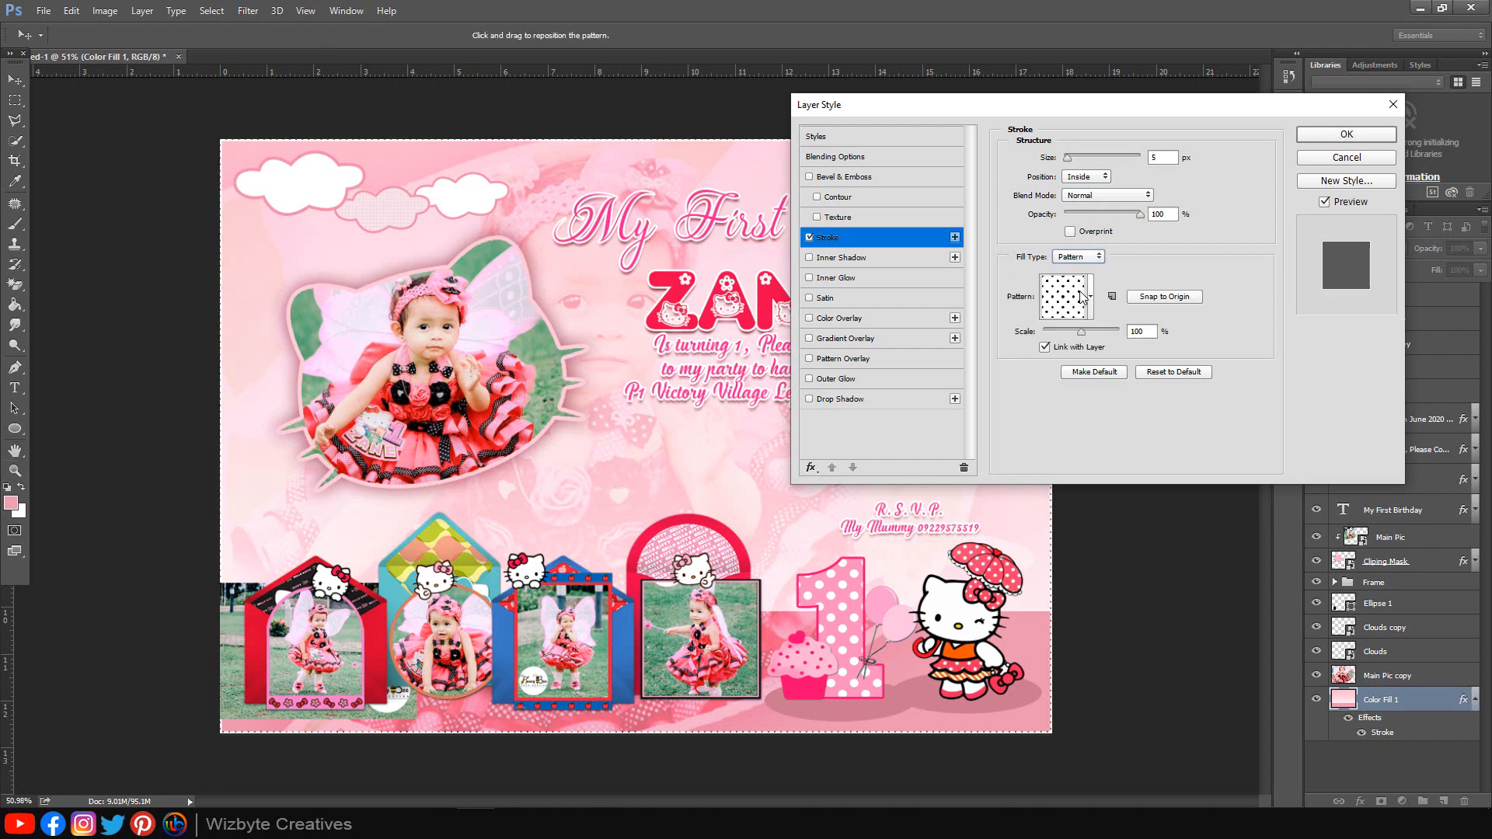
{"action": "left_click_drag", "start_coordinate": [1163, 158], "coordinate": [1132, 159]}
{"action": "type", "text": "25"}
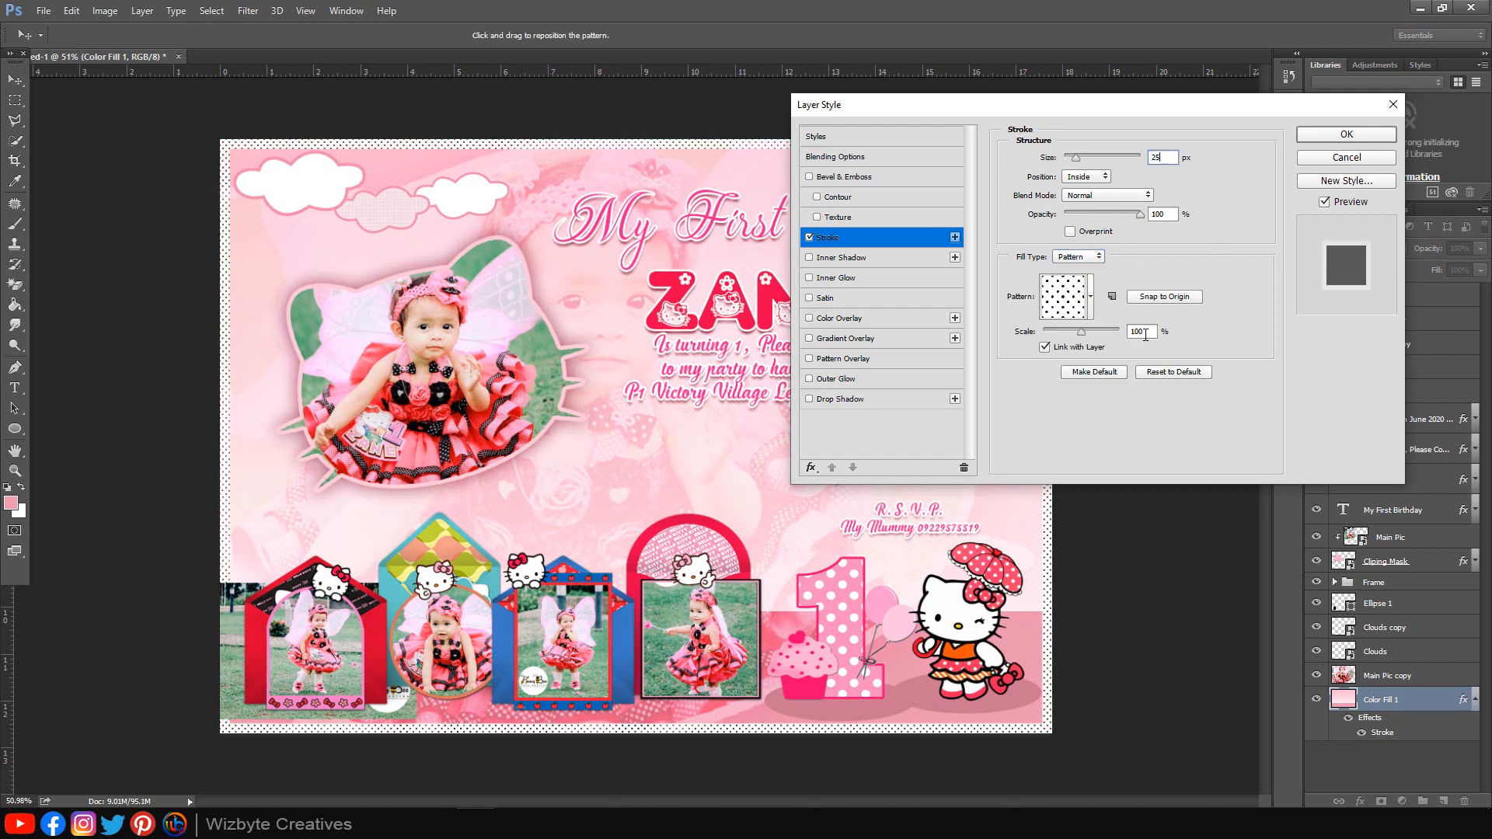
{"action": "left_click_drag", "start_coordinate": [1147, 333], "coordinate": [1107, 332]}
{"action": "type", "text": "220"}
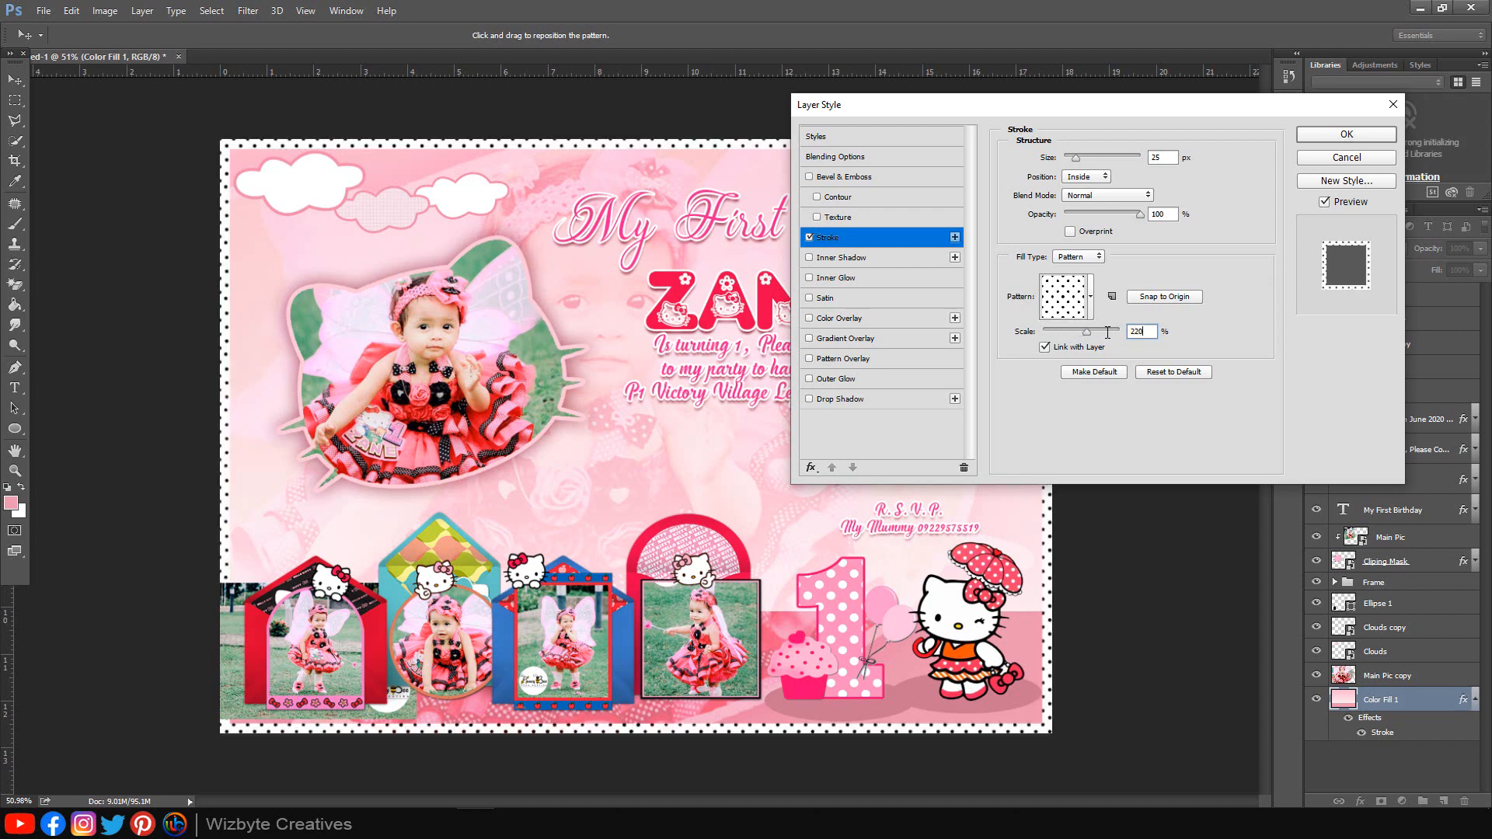
{"action": "left_click", "coordinate": [1347, 137]}
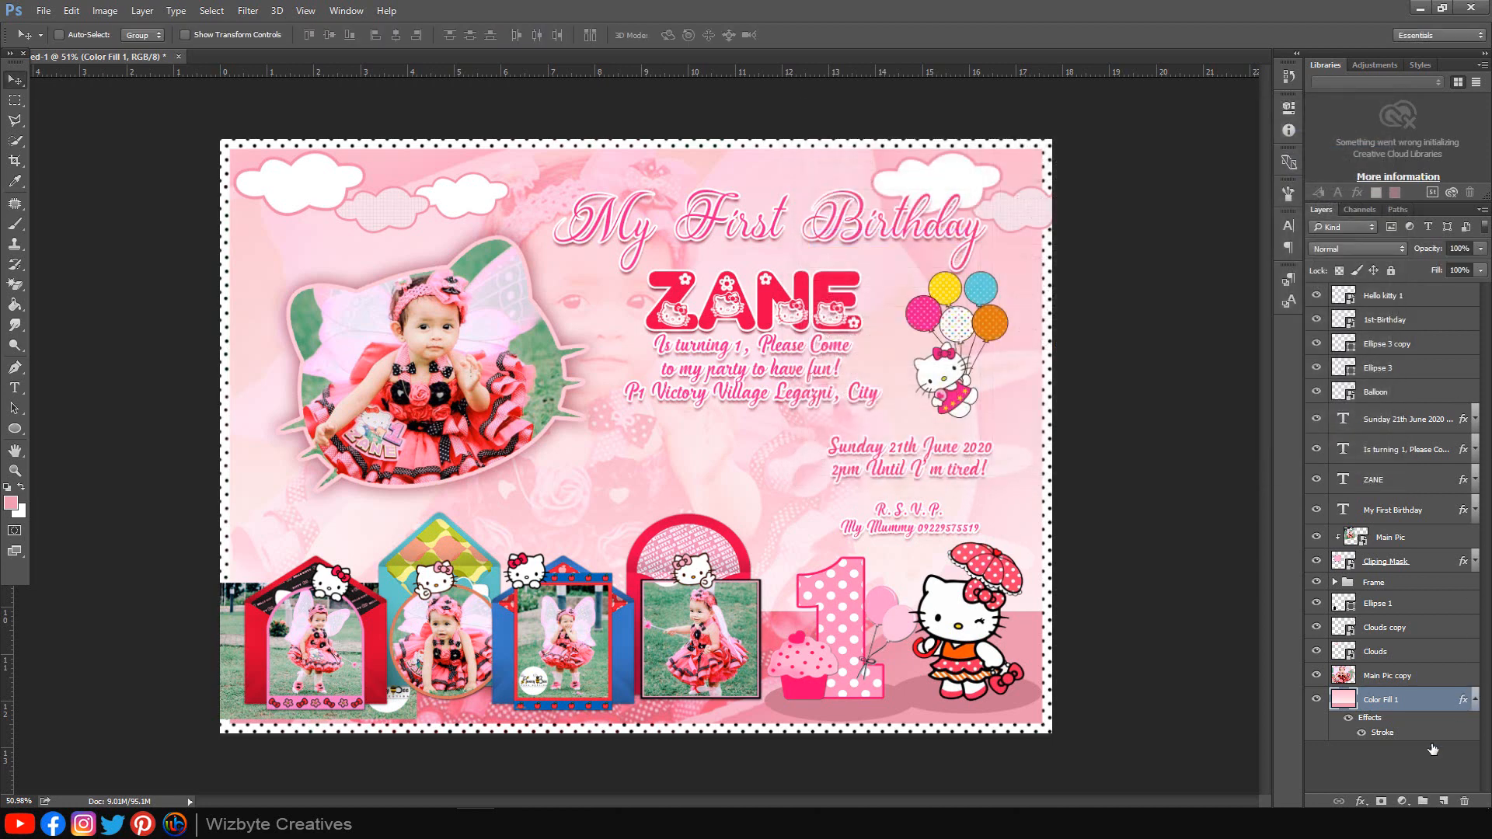
Step: Convert the Stroke into its own Inner Stroke layer, release its clipping, and move it to the top
{"action": "right_click", "coordinate": [1382, 729]}
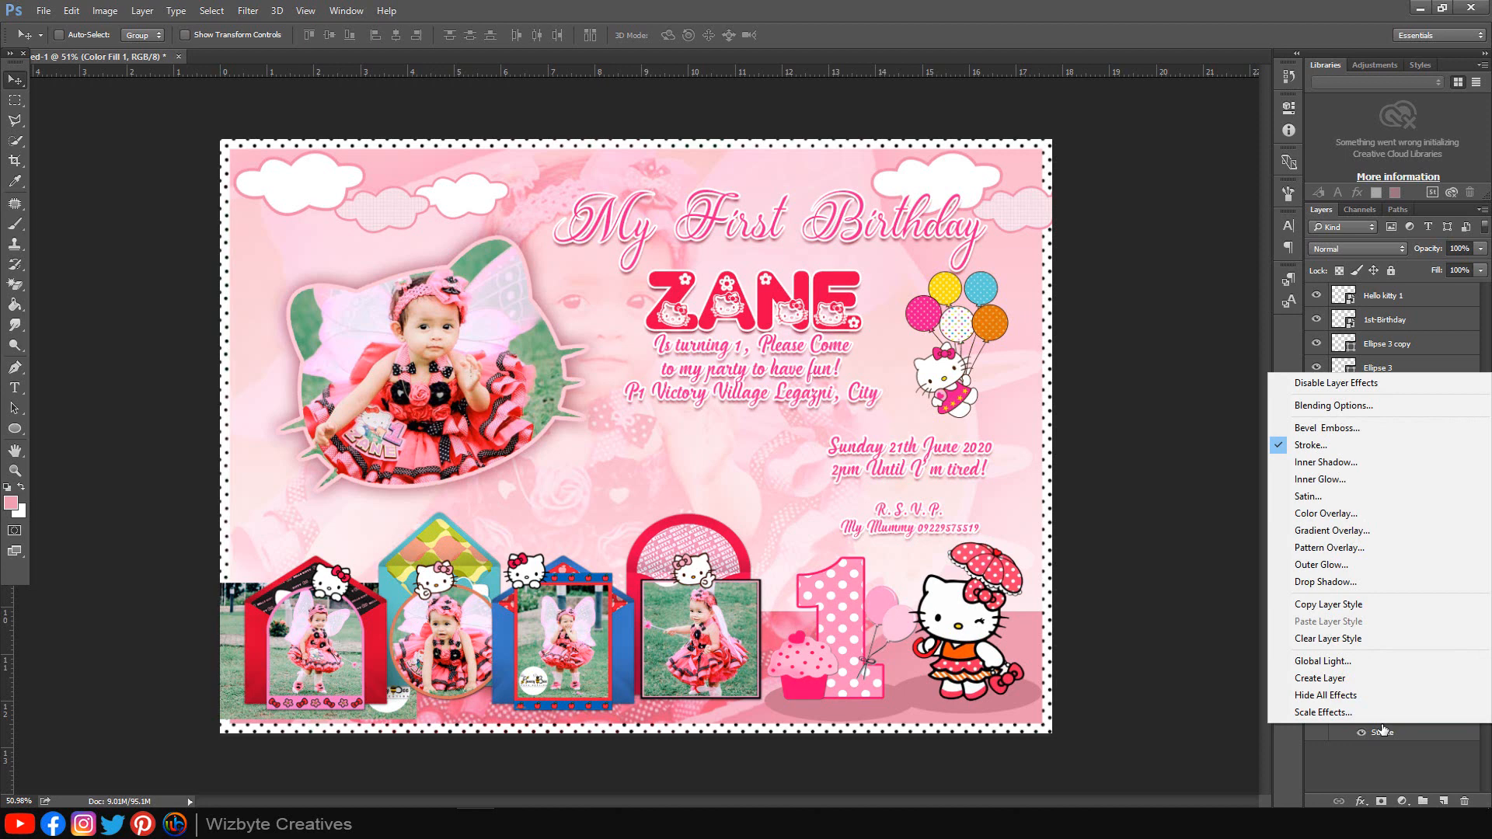
{"action": "left_click", "coordinate": [1348, 677]}
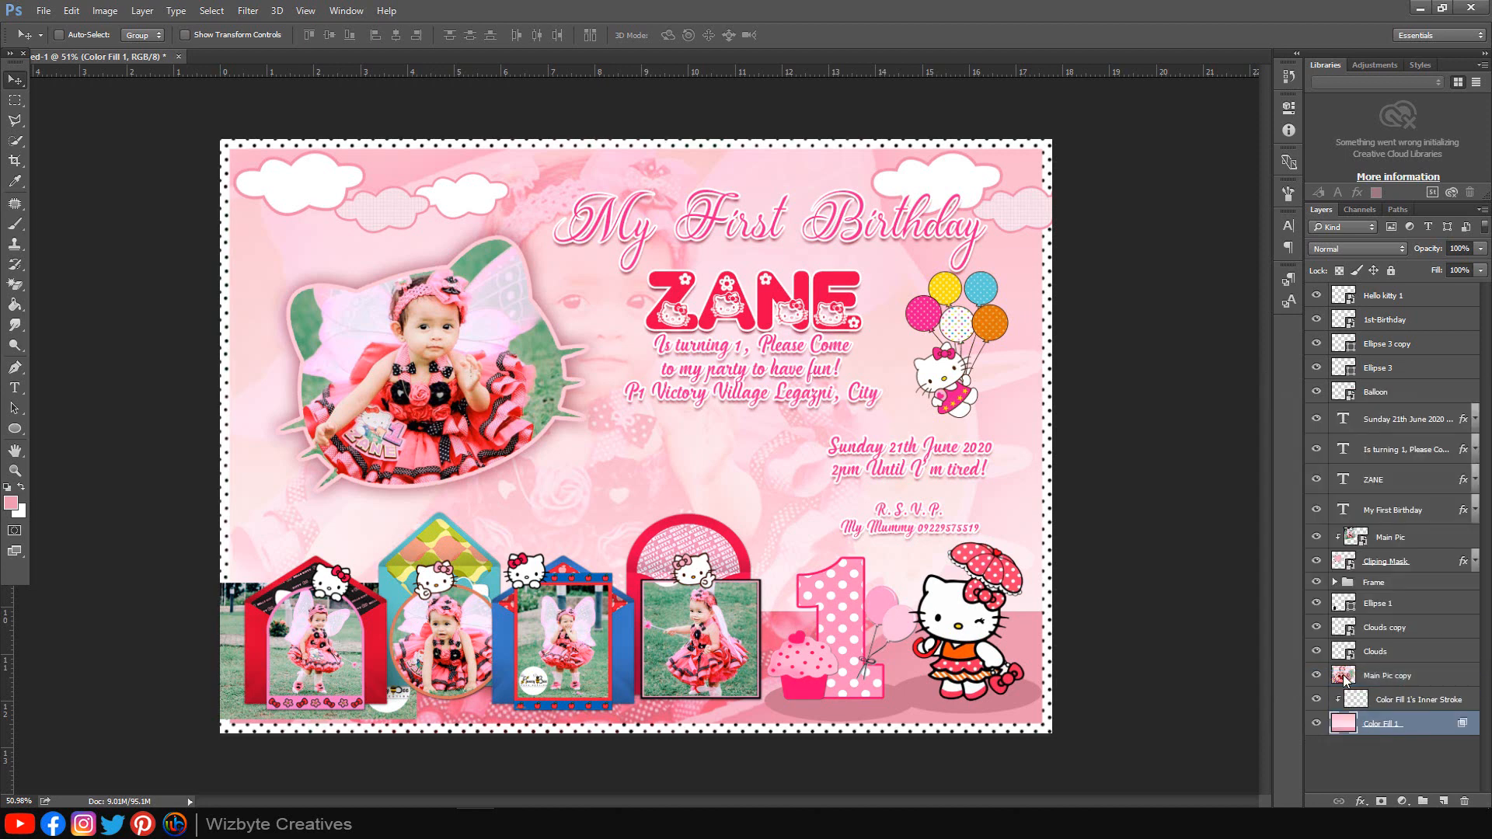
{"action": "left_click", "coordinate": [1389, 701]}
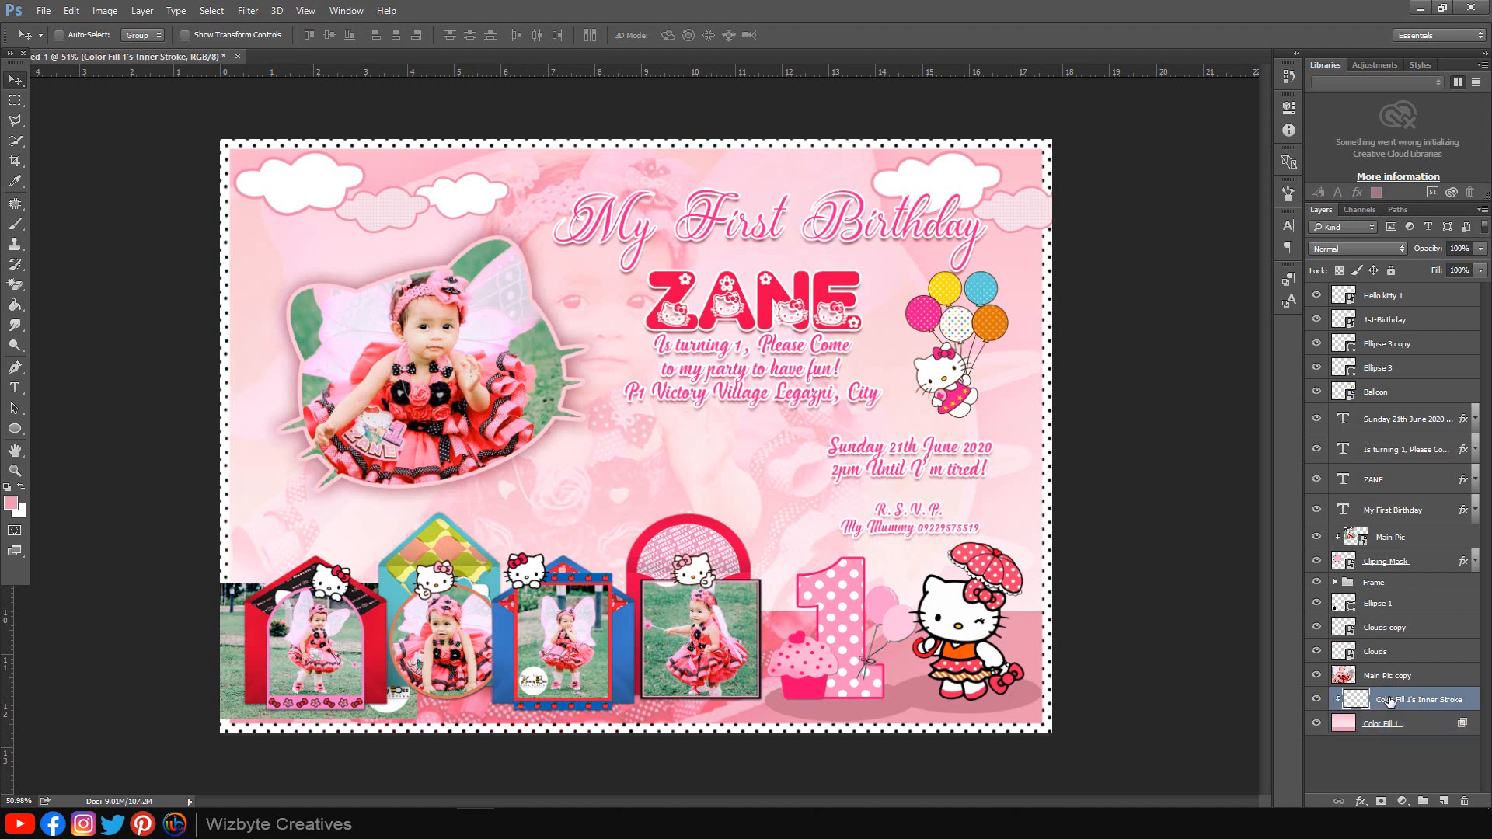
{"action": "right_click", "coordinate": [1389, 701]}
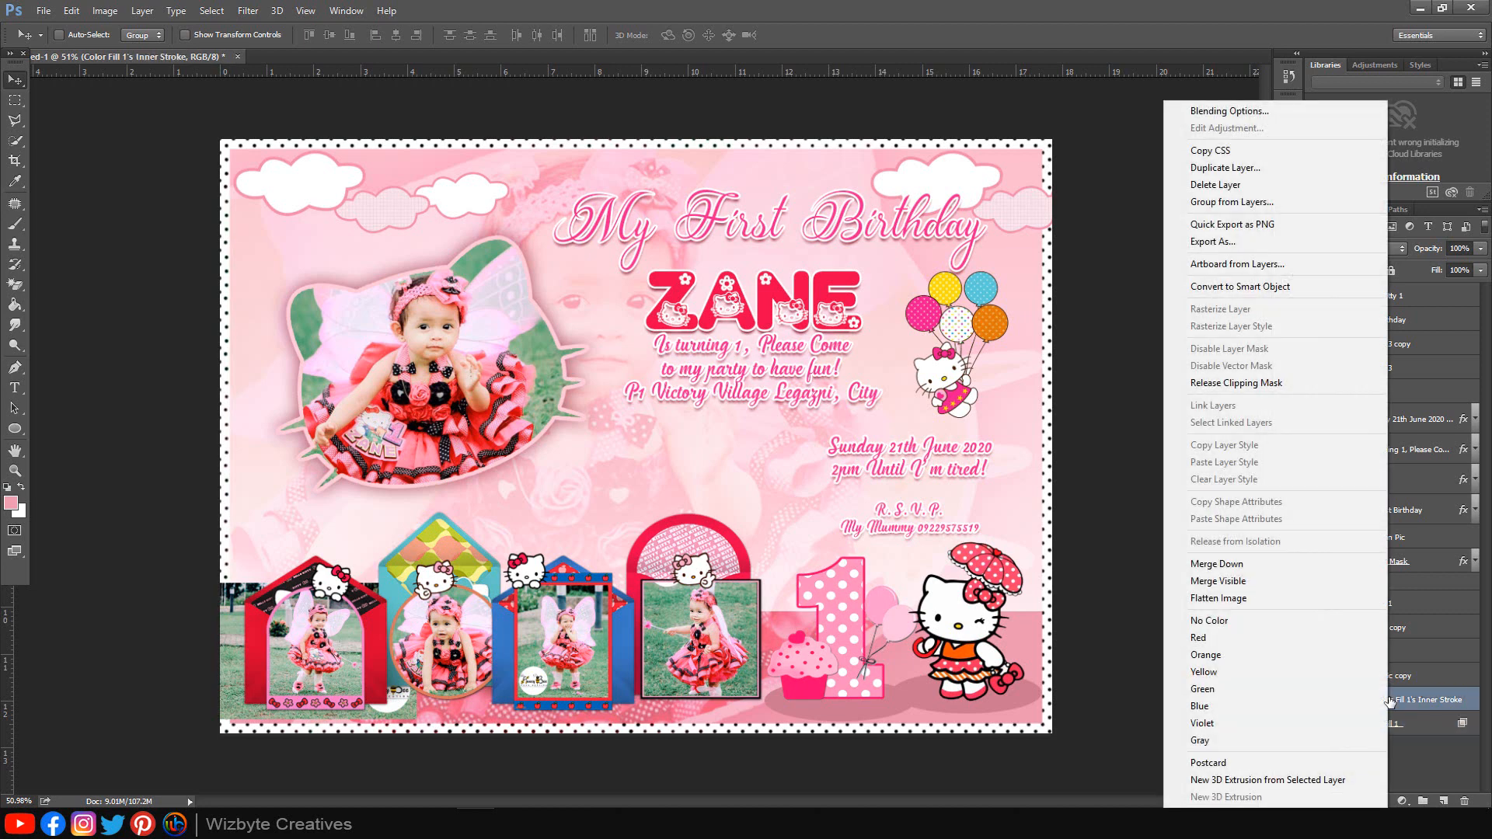
{"action": "left_click", "coordinate": [1243, 385]}
{"action": "mouse_move", "coordinate": [1415, 709]}
{"action": "left_mouse_down"}
{"action": "mouse_move", "coordinate": [1388, 268]}
{"action": "mouse_move", "coordinate": [1390, 288]}
{"action": "left_mouse_up"}
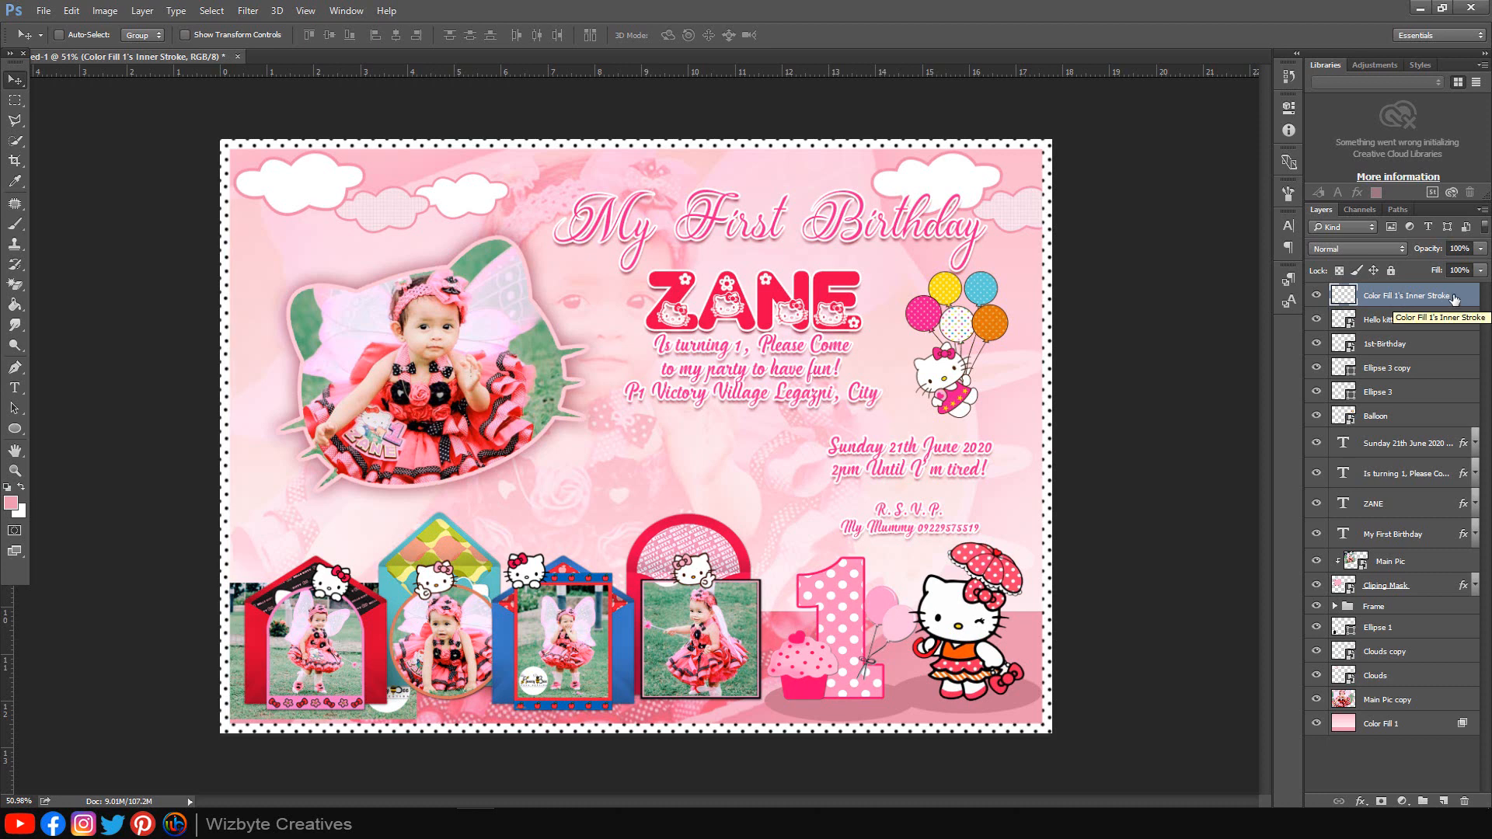
Step: Add a Color Overlay to the dotted border using the arch's red, in Darker Color mode at 51% opacity
{"action": "left_click", "coordinate": [1358, 801]}
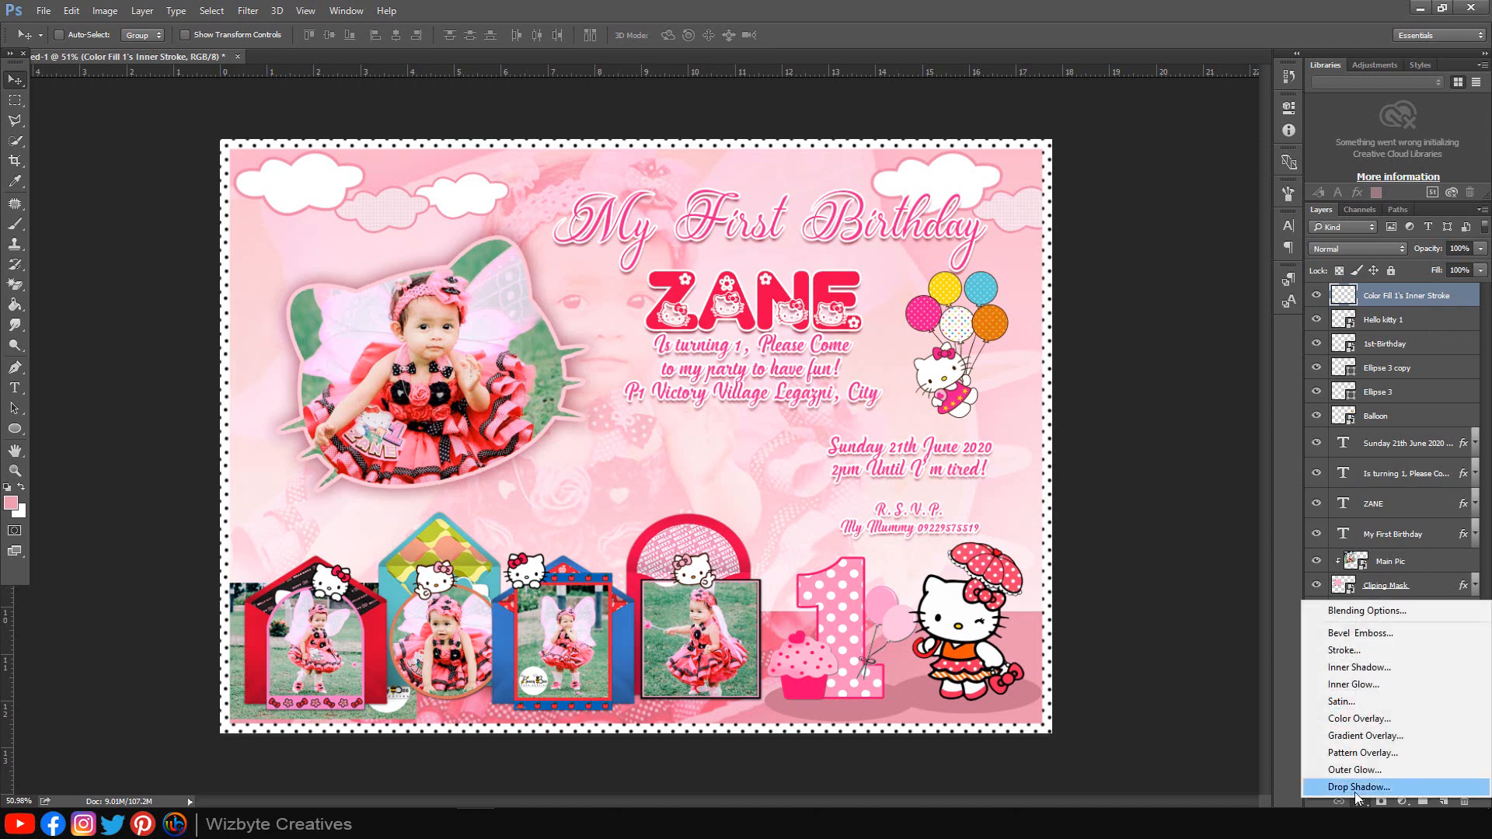
{"action": "left_click", "coordinate": [1385, 720]}
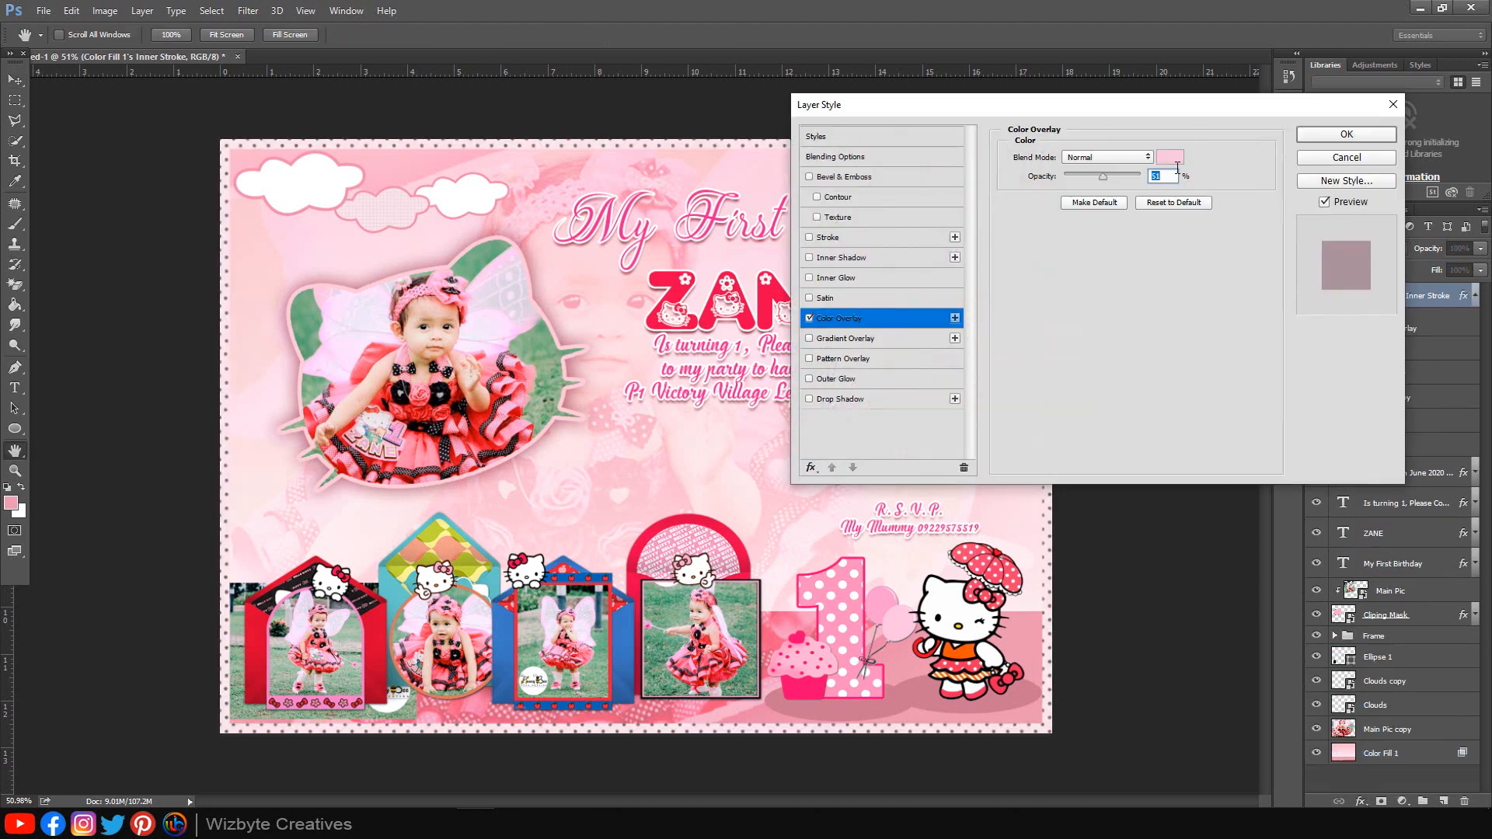
{"action": "left_click", "coordinate": [1170, 158]}
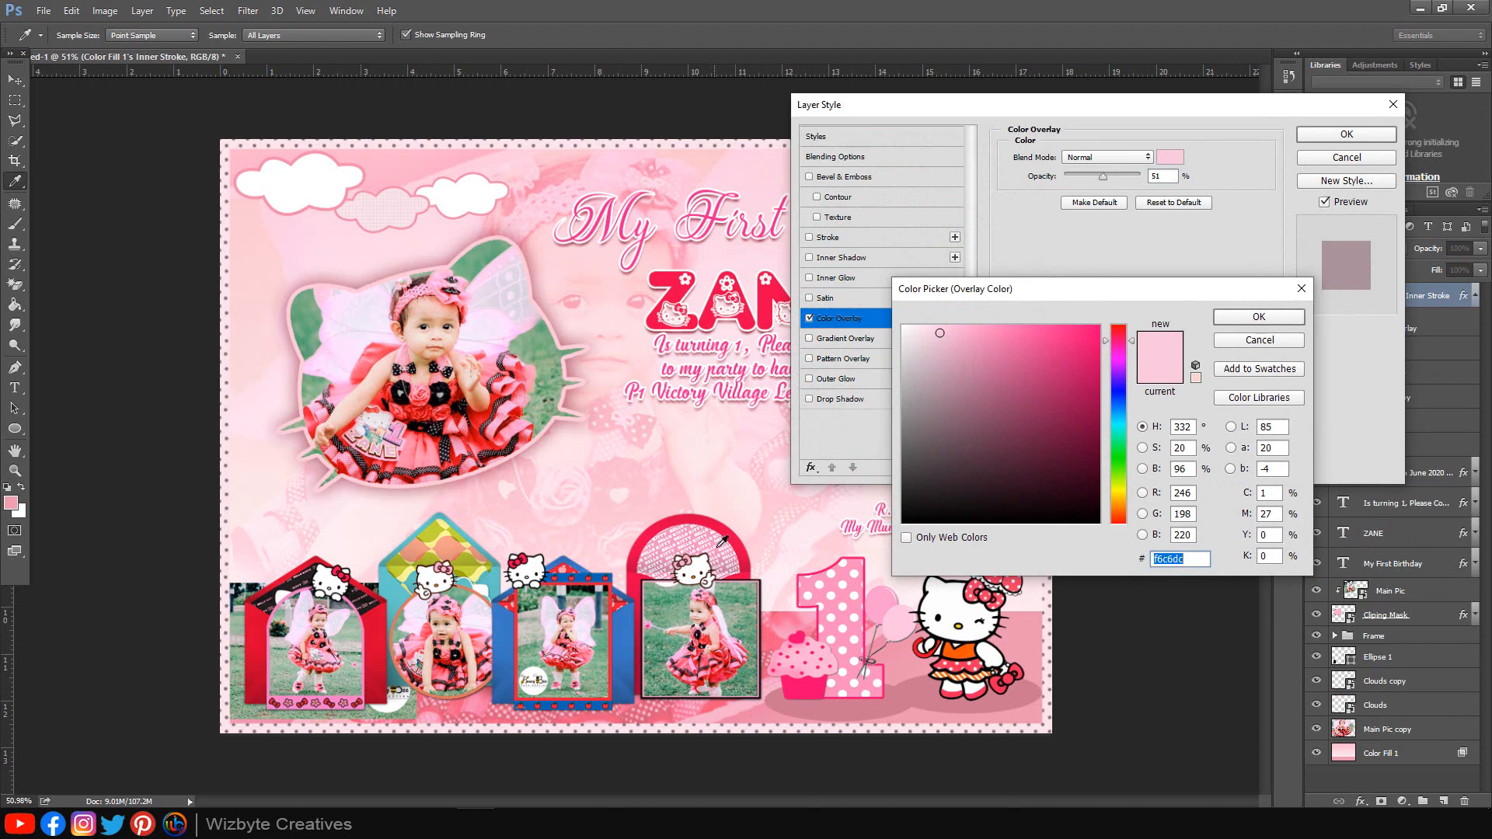
{"action": "left_click", "coordinate": [741, 544]}
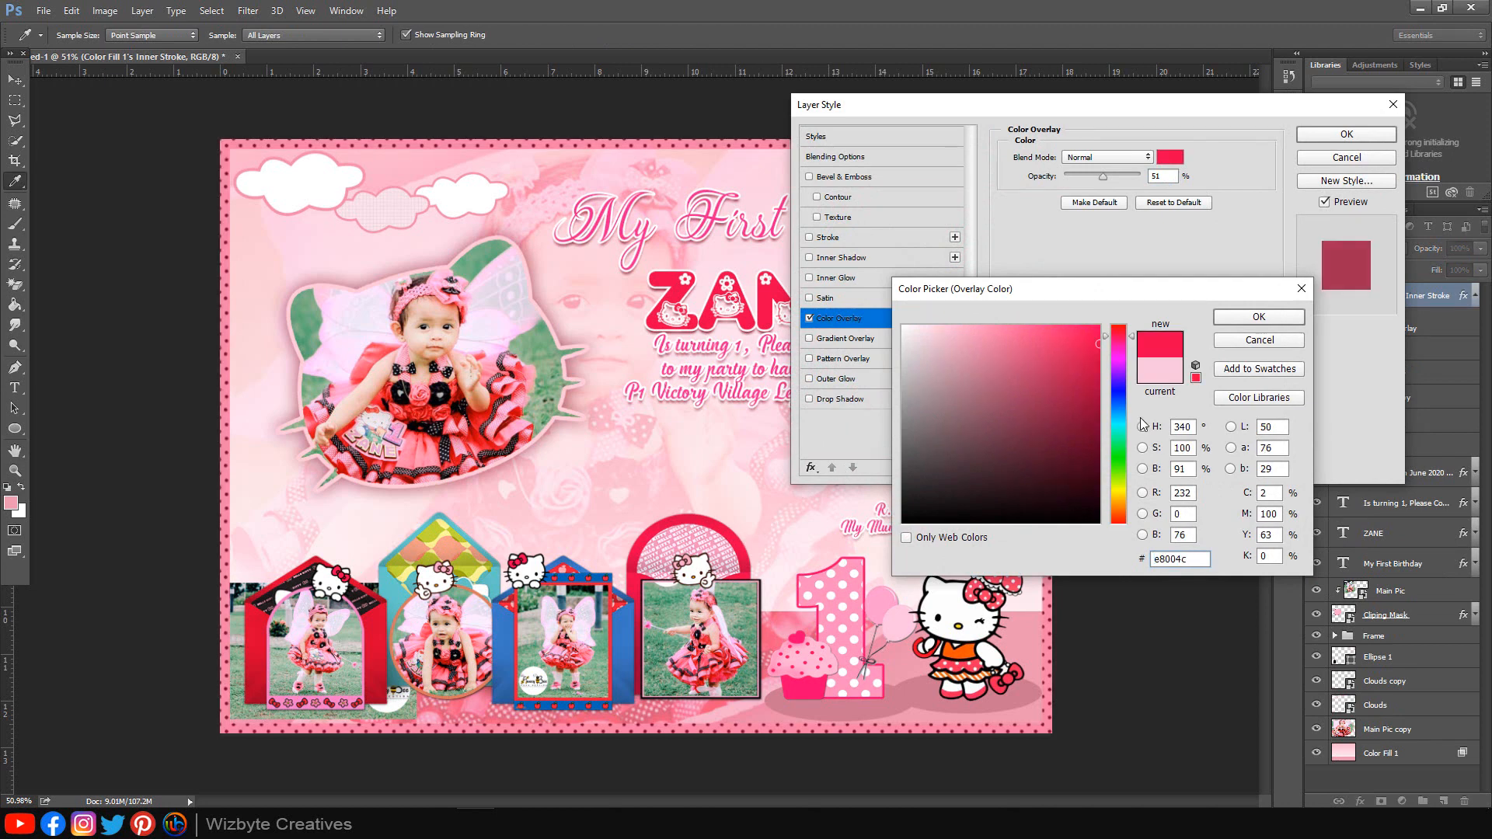
{"action": "left_click", "coordinate": [1258, 319]}
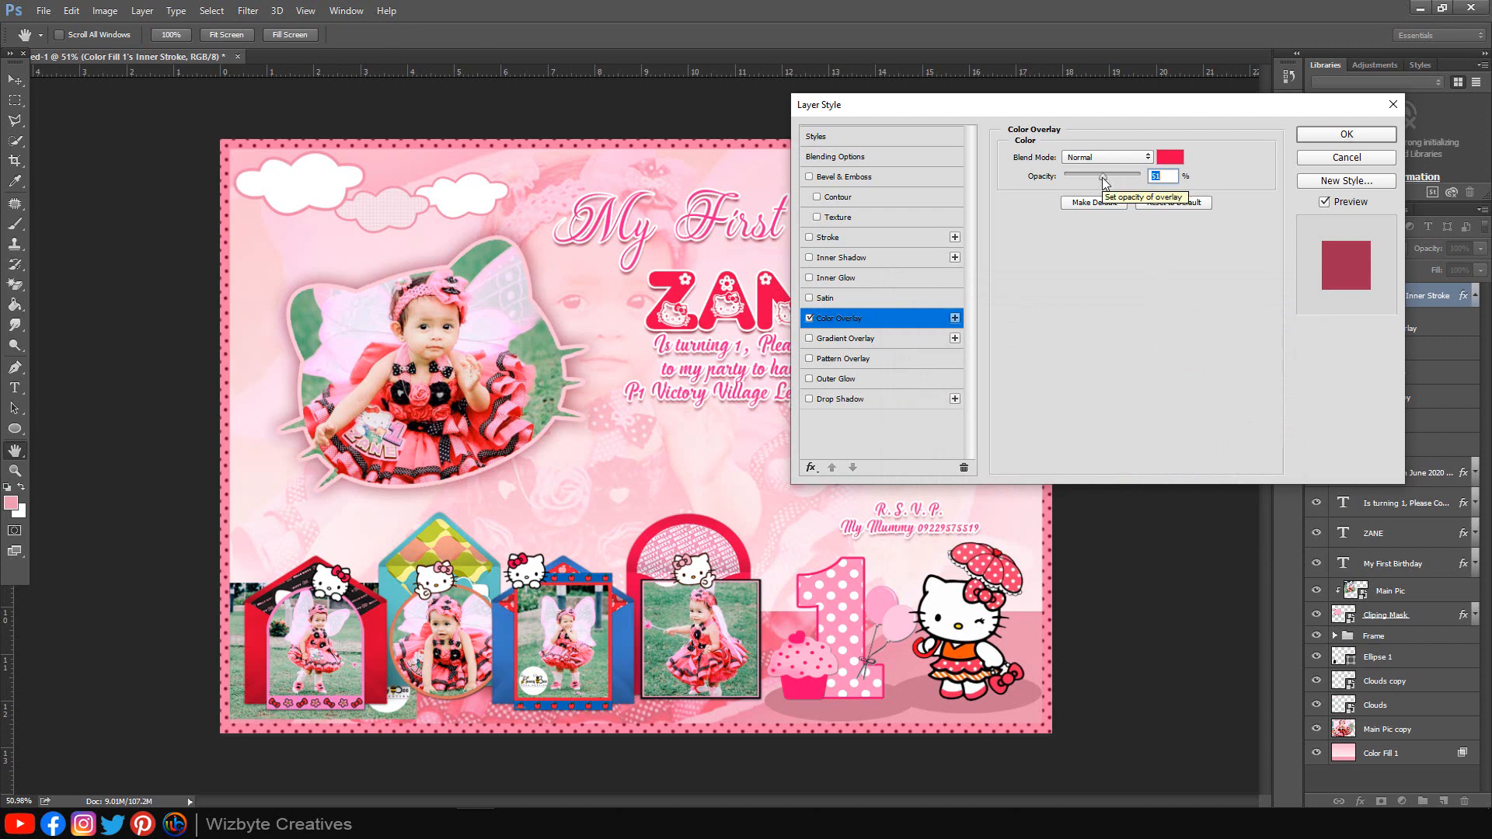
{"action": "left_click", "coordinate": [1135, 158]}
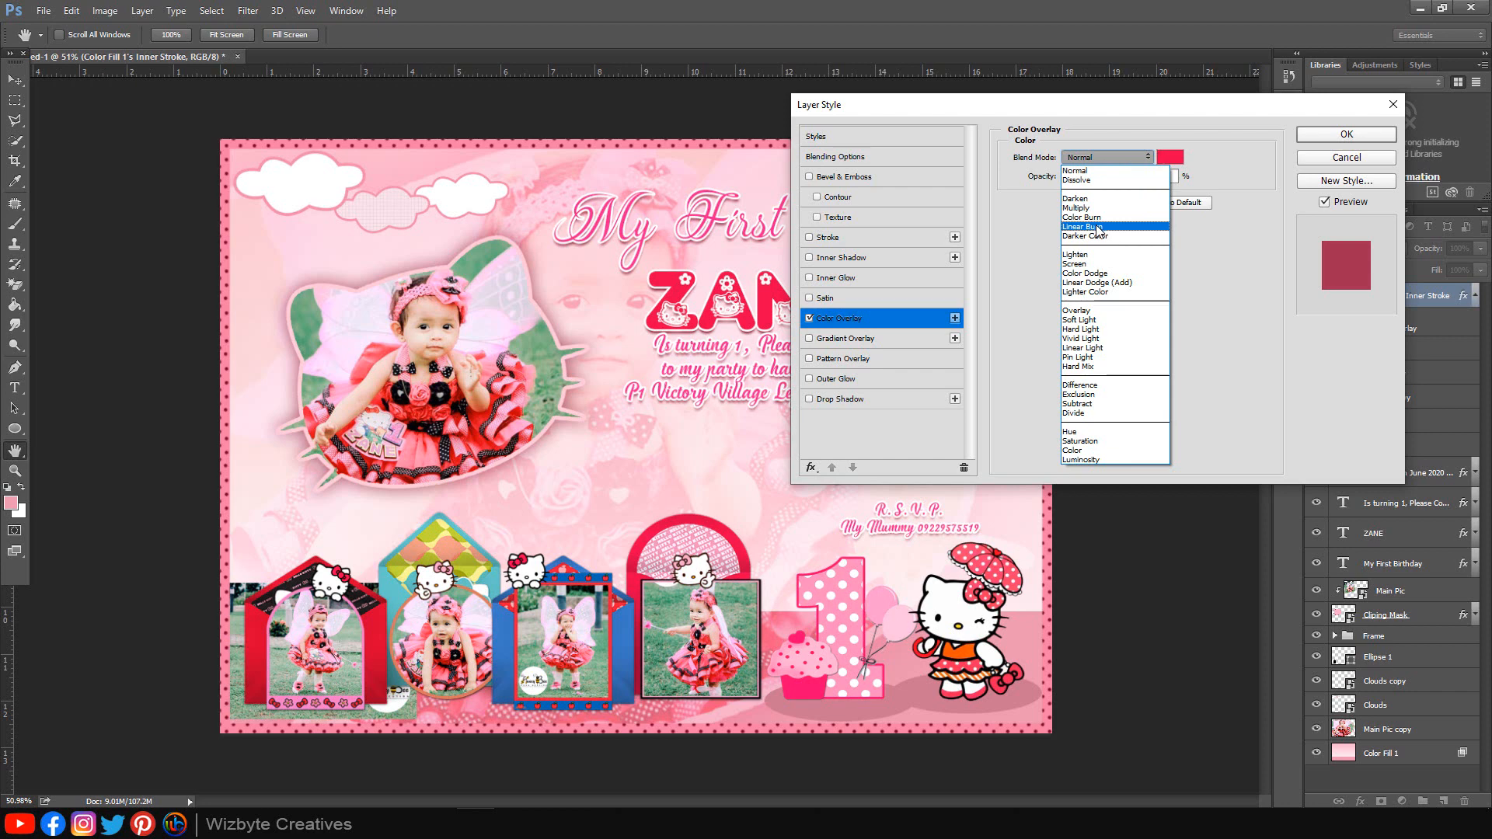
{"action": "left_click", "coordinate": [1092, 252]}
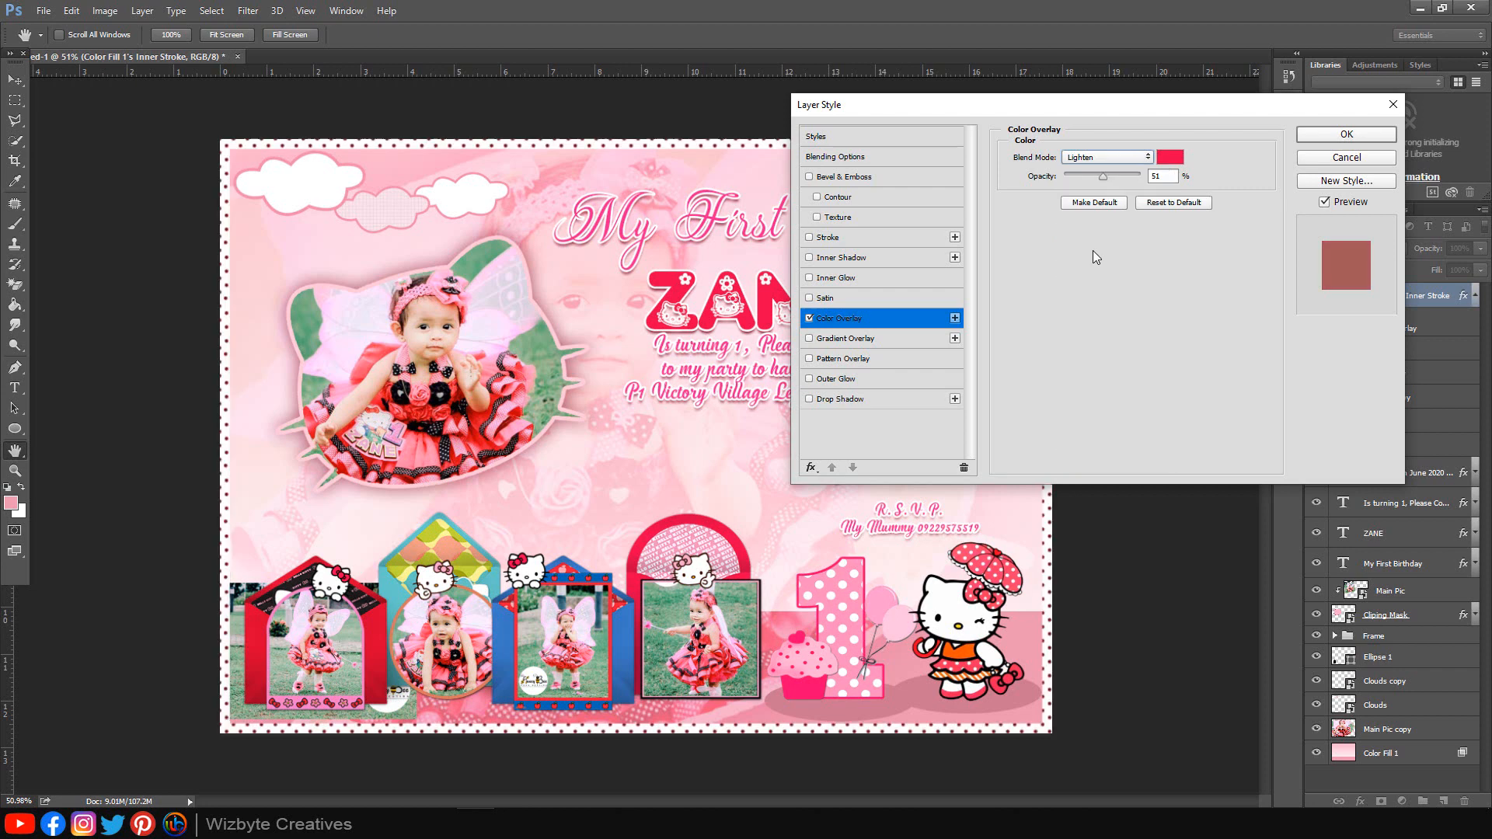
{"action": "left_click", "coordinate": [1126, 156]}
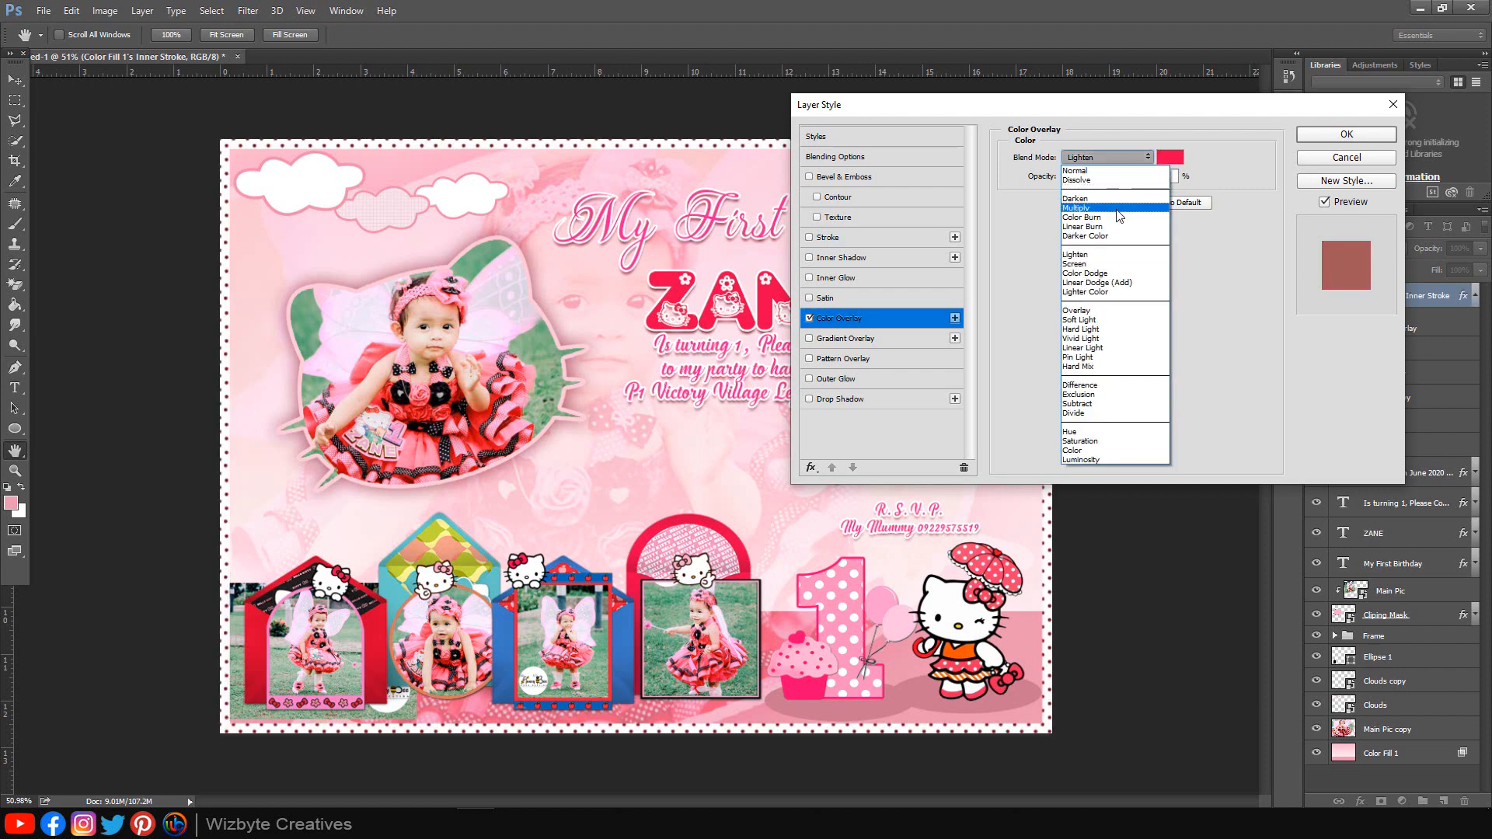
{"action": "left_click", "coordinate": [1116, 236]}
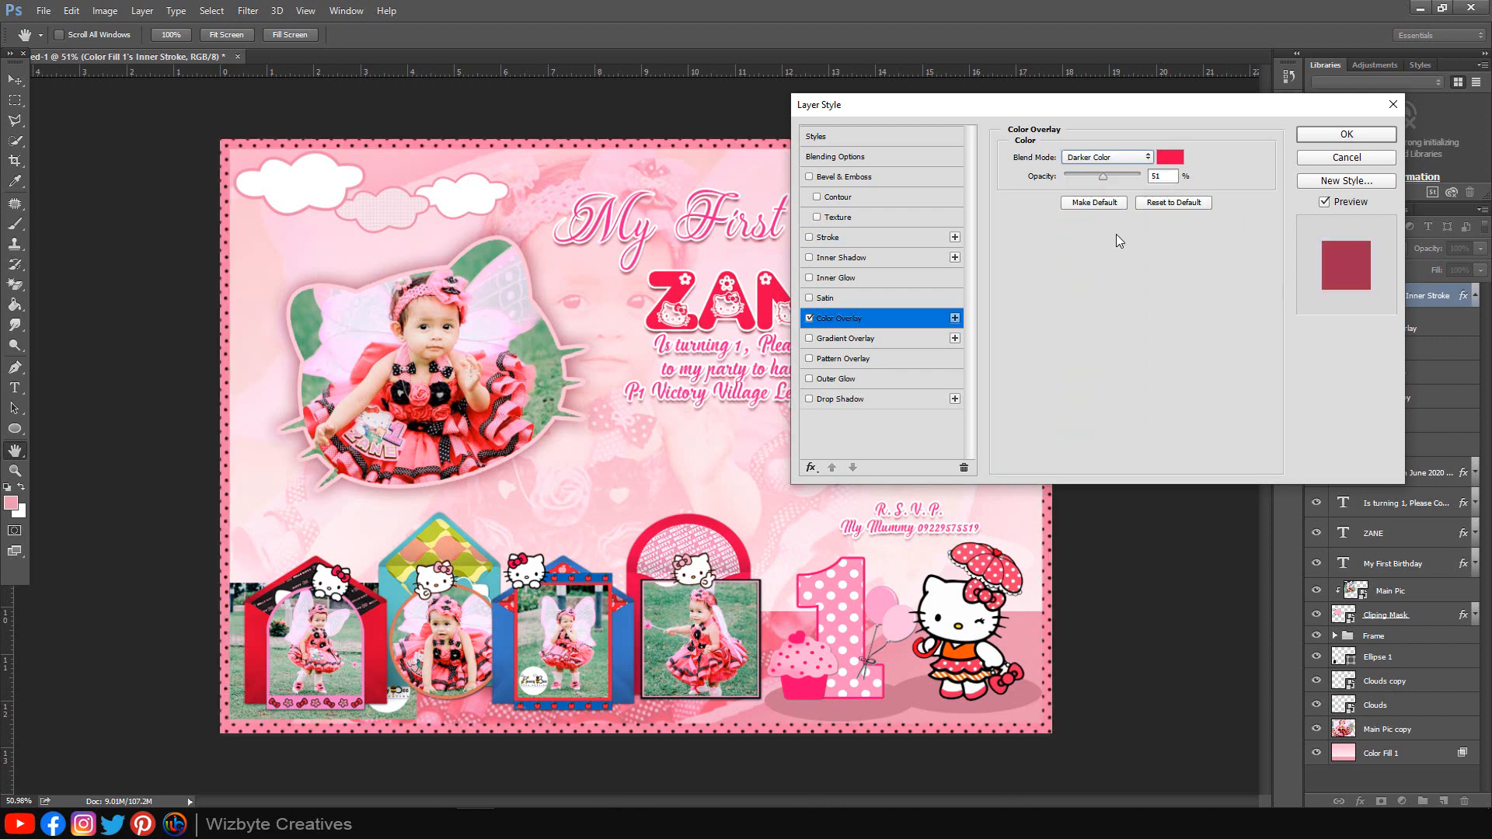
{"action": "left_click", "coordinate": [1337, 136]}
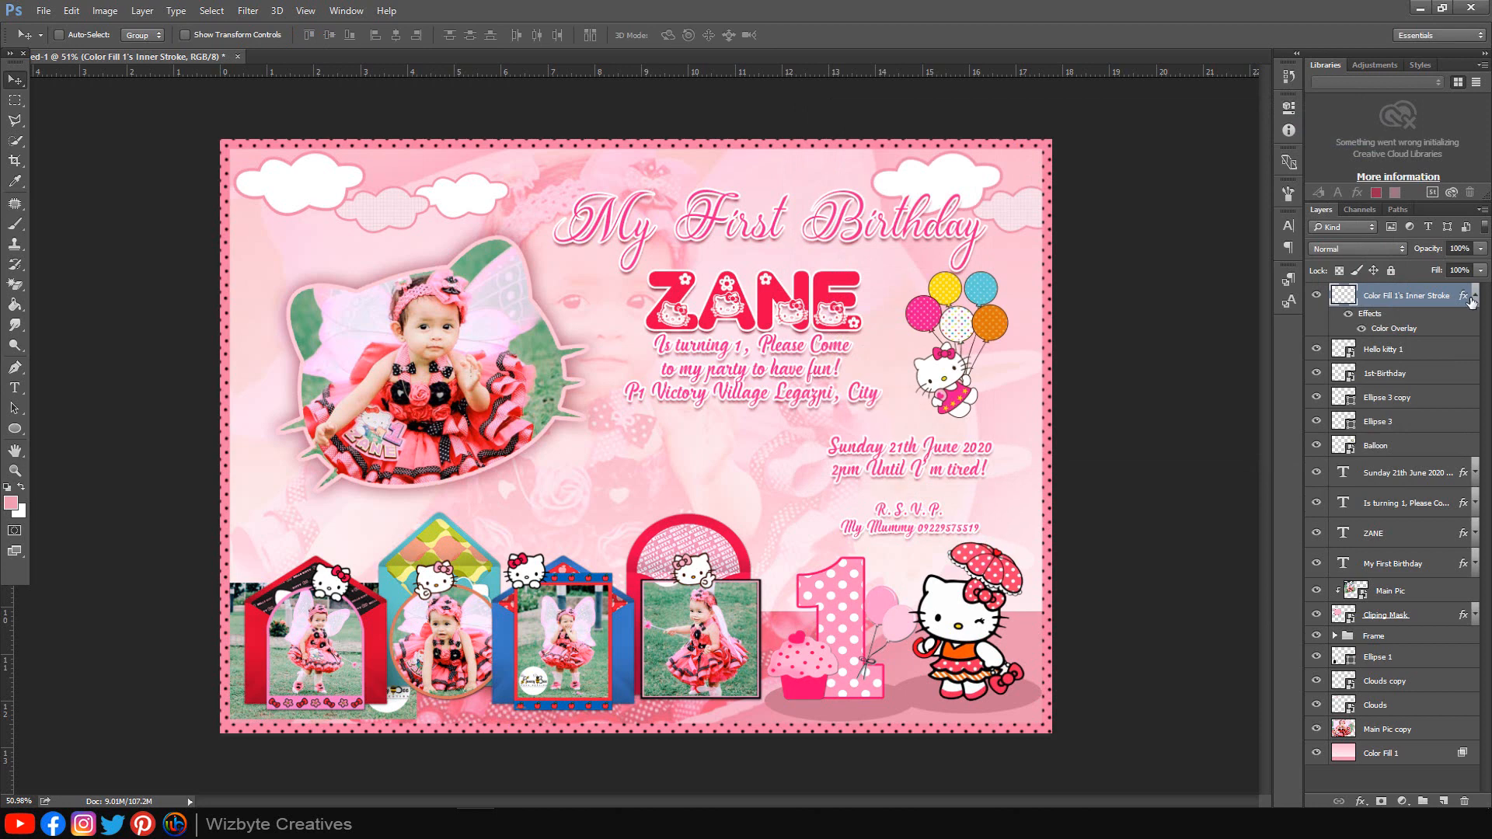
Step: Scale the ZANE and 'Is turning 1' text layers together to about 105% and shift them under the title
{"action": "left_click", "coordinate": [1474, 296]}
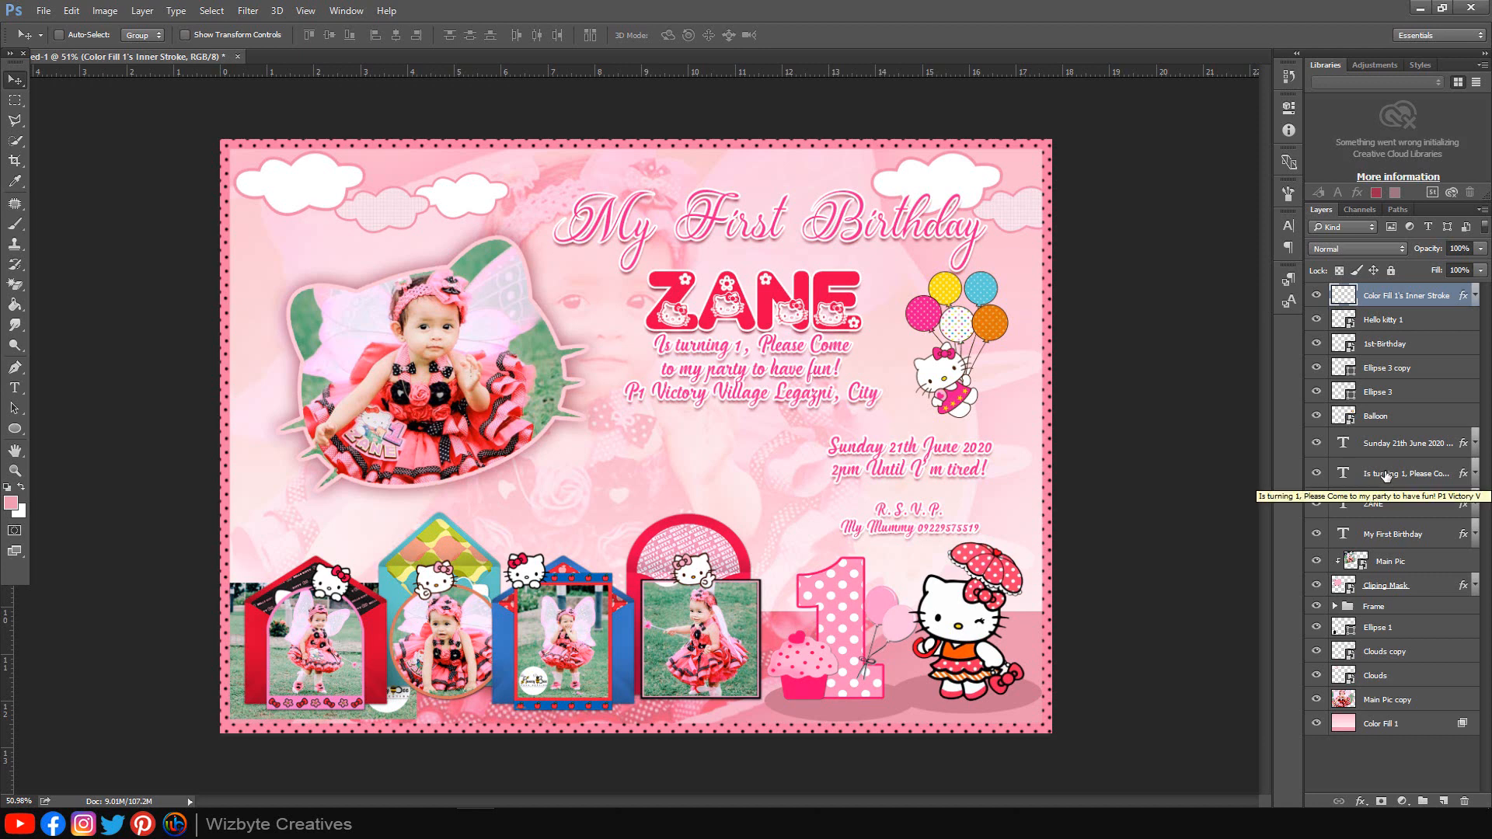
{"action": "left_click", "coordinate": [1382, 509]}
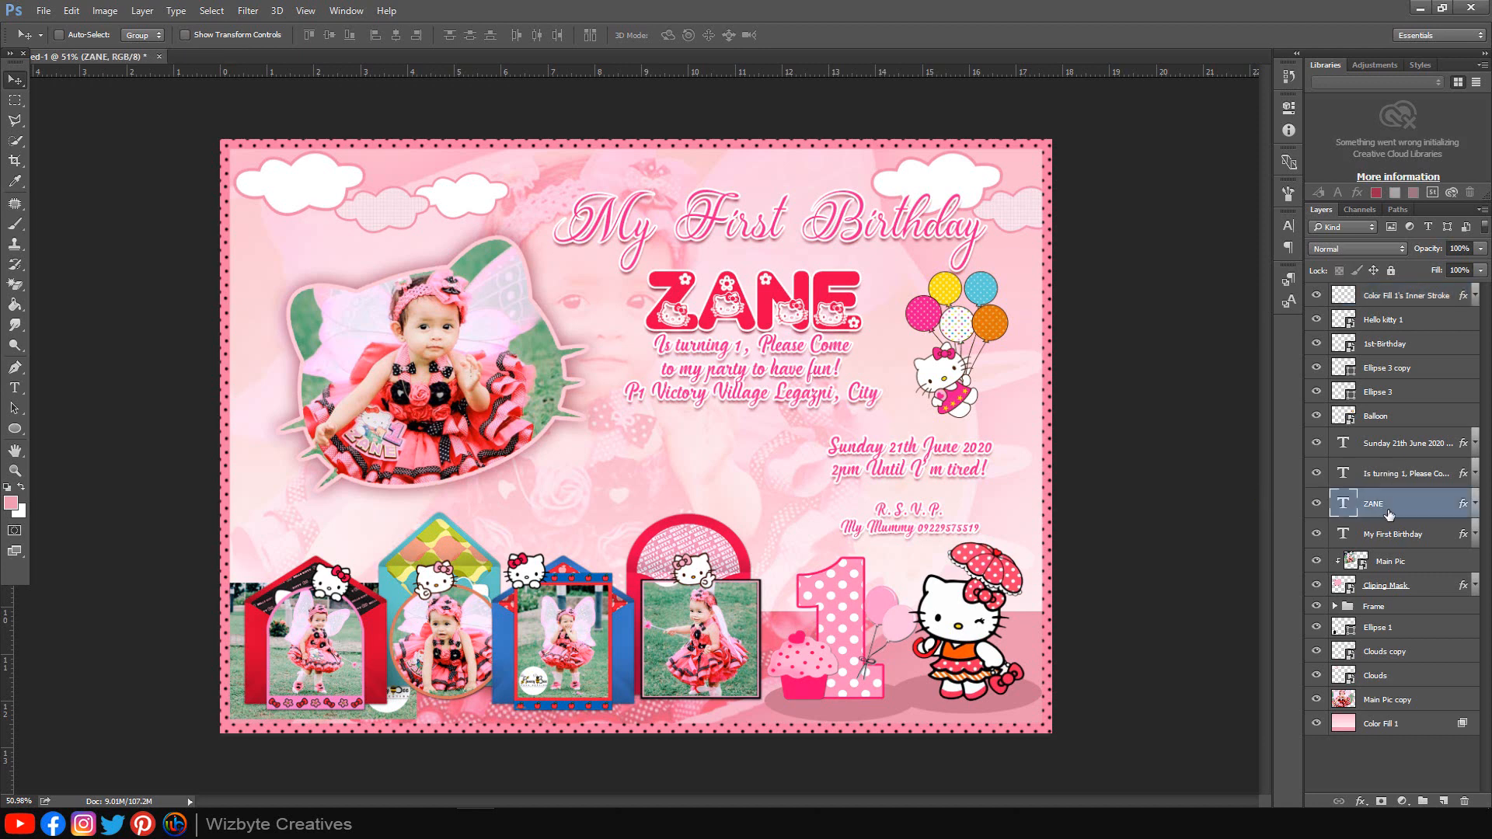
{"action": "left_click", "coordinate": [1388, 482], "text": "shift"}
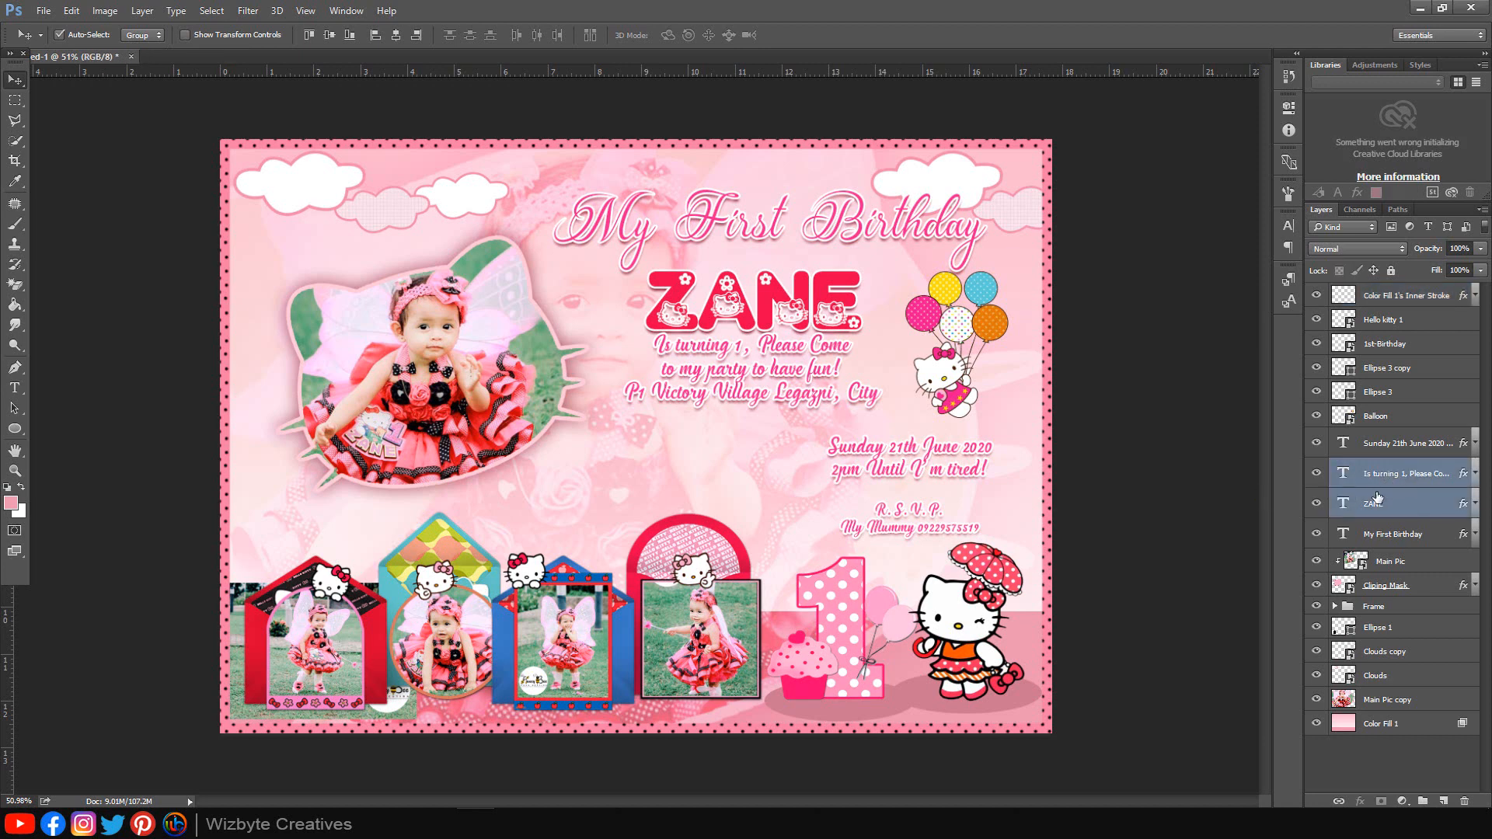
{"action": "key", "text": "ctrl+t"}
{"action": "left_click_drag", "start_coordinate": [884, 268], "coordinate": [906, 257]}
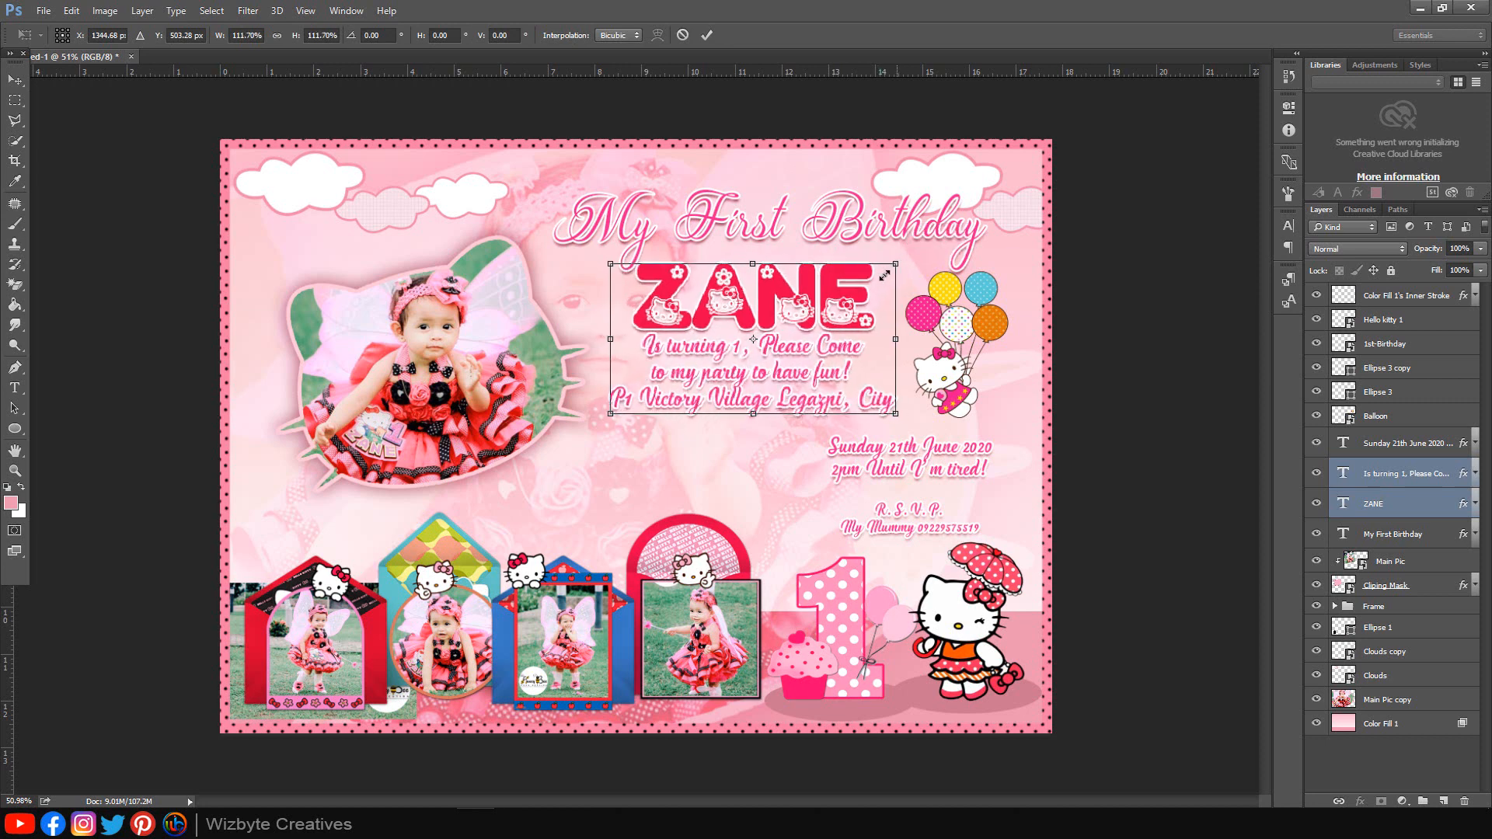
{"action": "left_click_drag", "start_coordinate": [839, 342], "coordinate": [834, 349]}
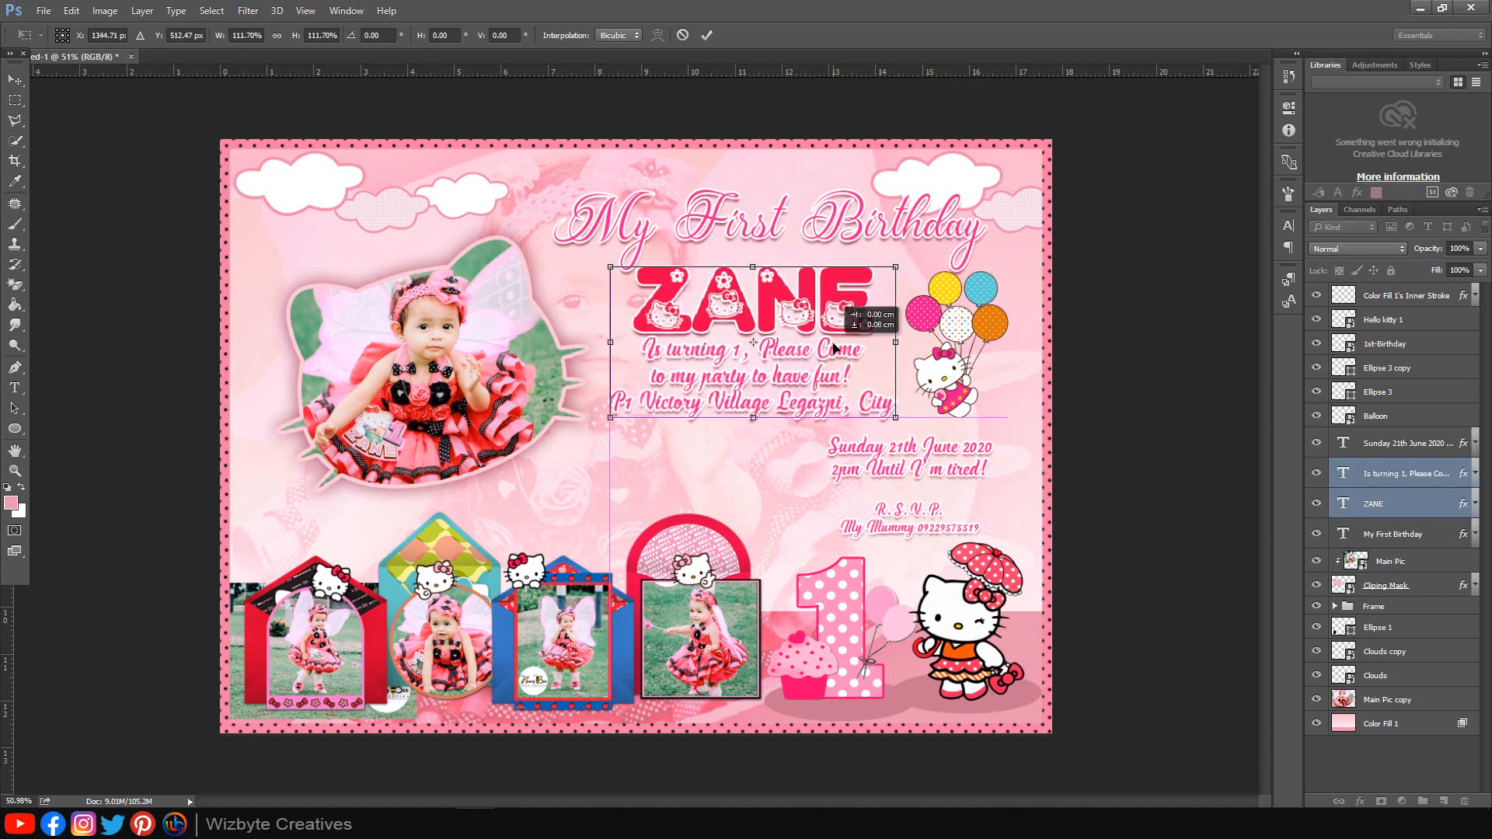
{"action": "left_click_drag", "start_coordinate": [893, 267], "coordinate": [881, 274]}
{"action": "left_click", "coordinate": [707, 37]}
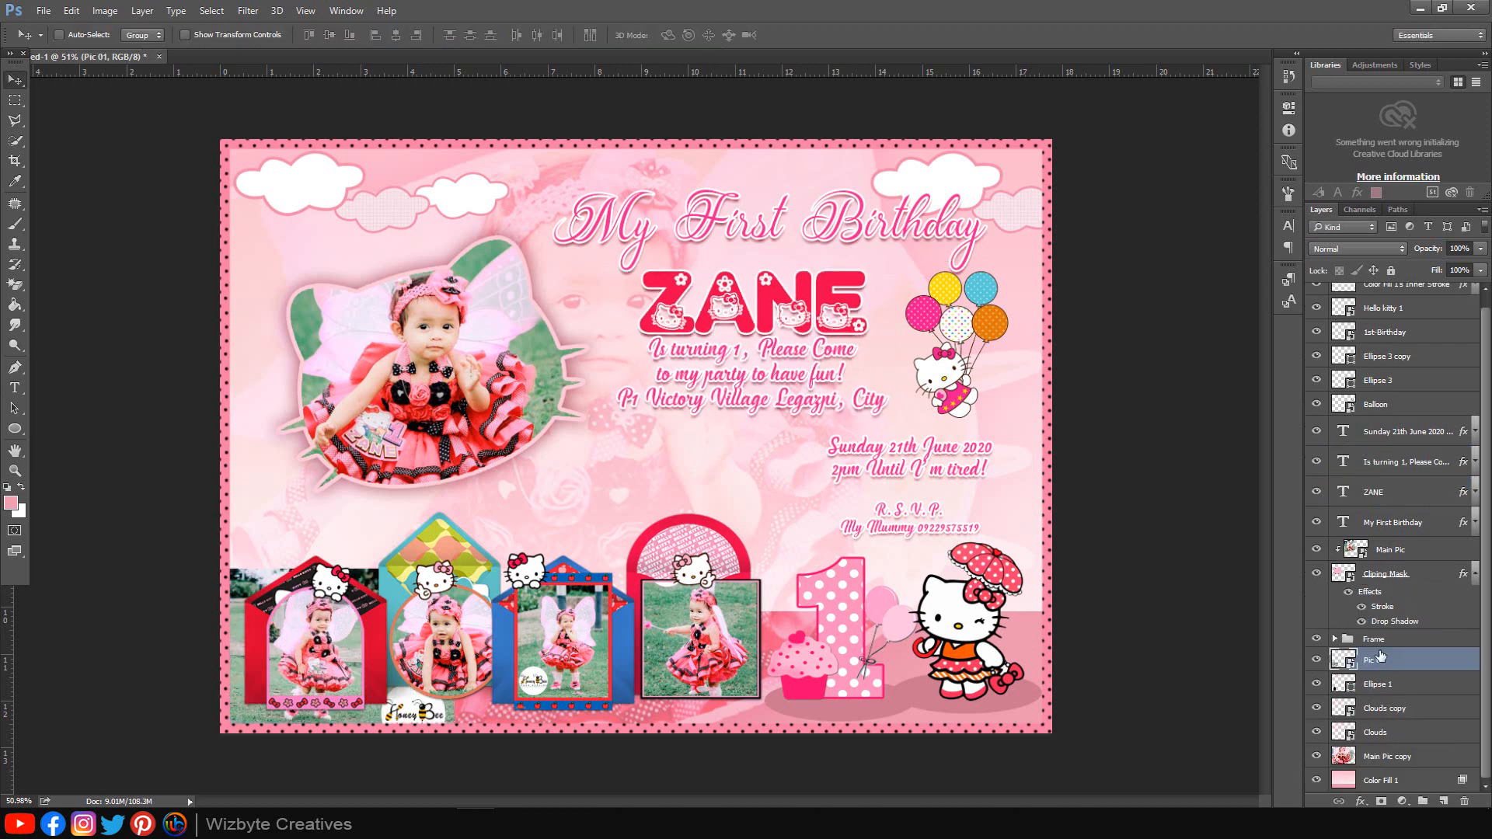
Step: Clip Pic 01 into Ellipse 1 in the Frame group so the photo shows only inside the left frame
{"action": "left_click", "coordinate": [1334, 639]}
{"action": "scroll", "coordinate": [1387, 673], "scroll_direction": "down", "scroll_amount": 3}
{"action": "scroll", "coordinate": [1387, 673], "scroll_direction": "down", "scroll_amount": 1}
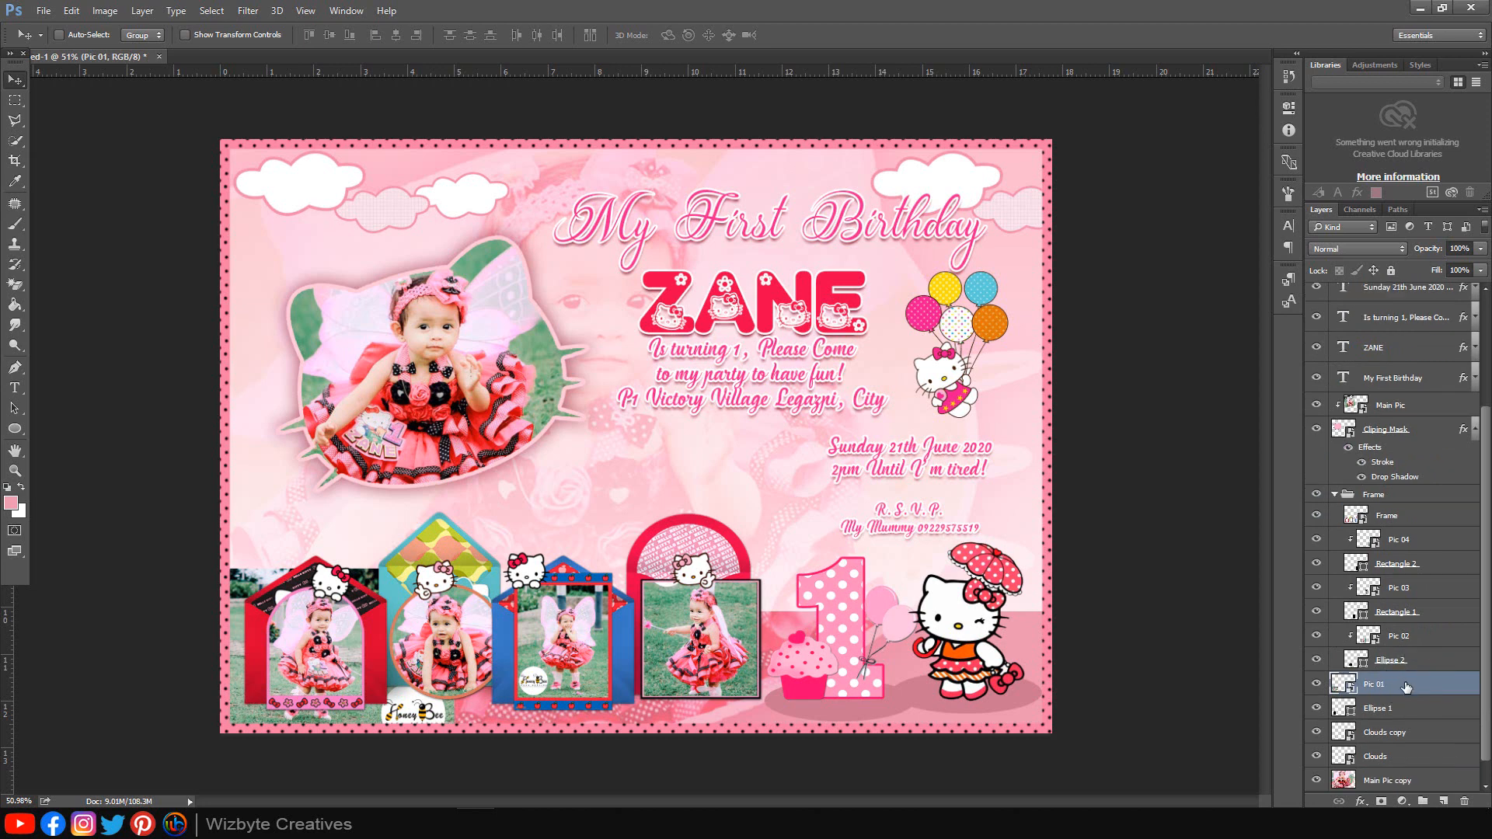
{"action": "right_click", "coordinate": [1405, 687]}
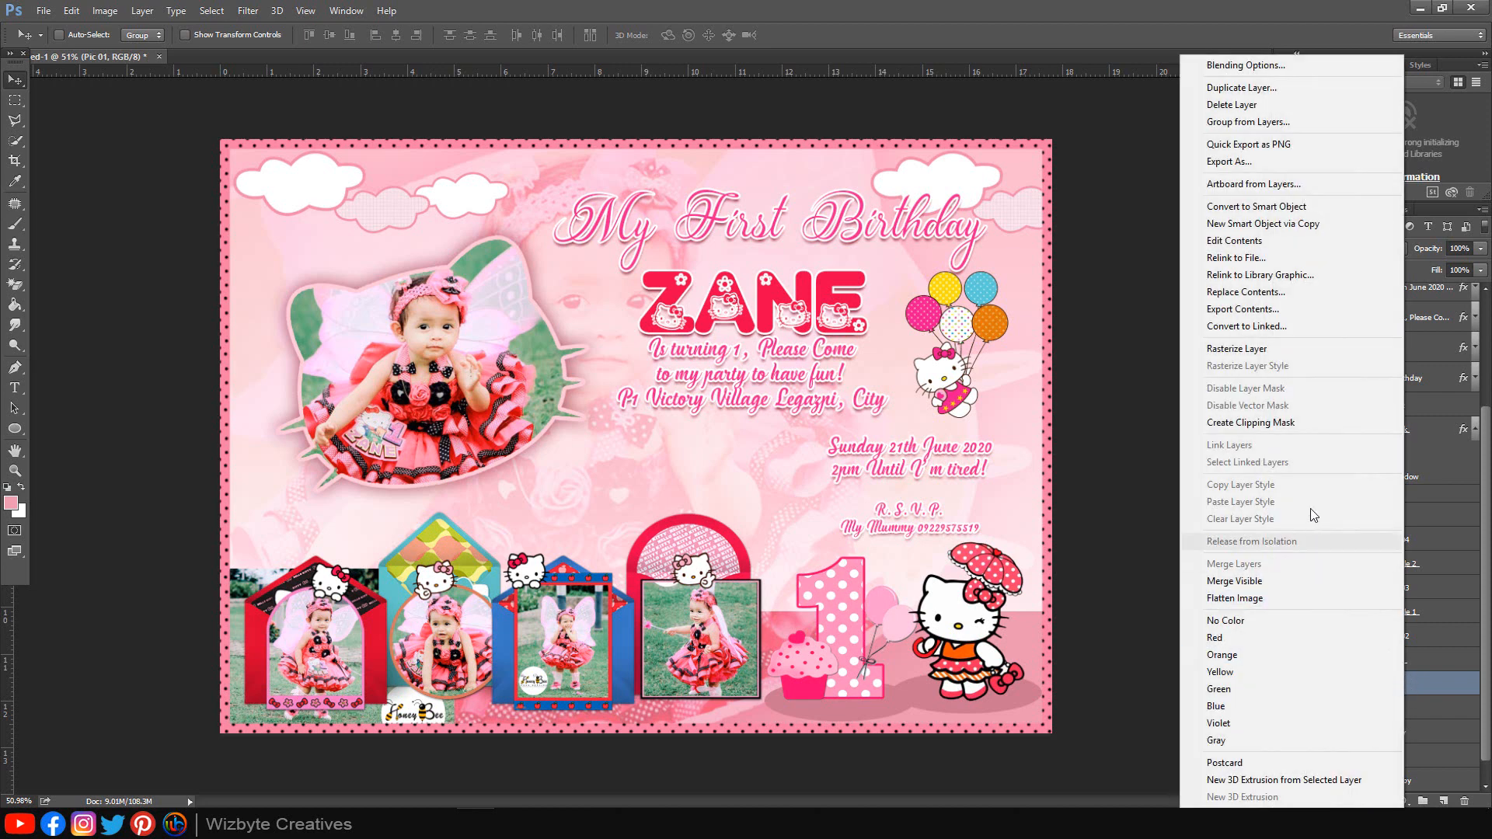
{"action": "left_click", "coordinate": [1293, 424]}
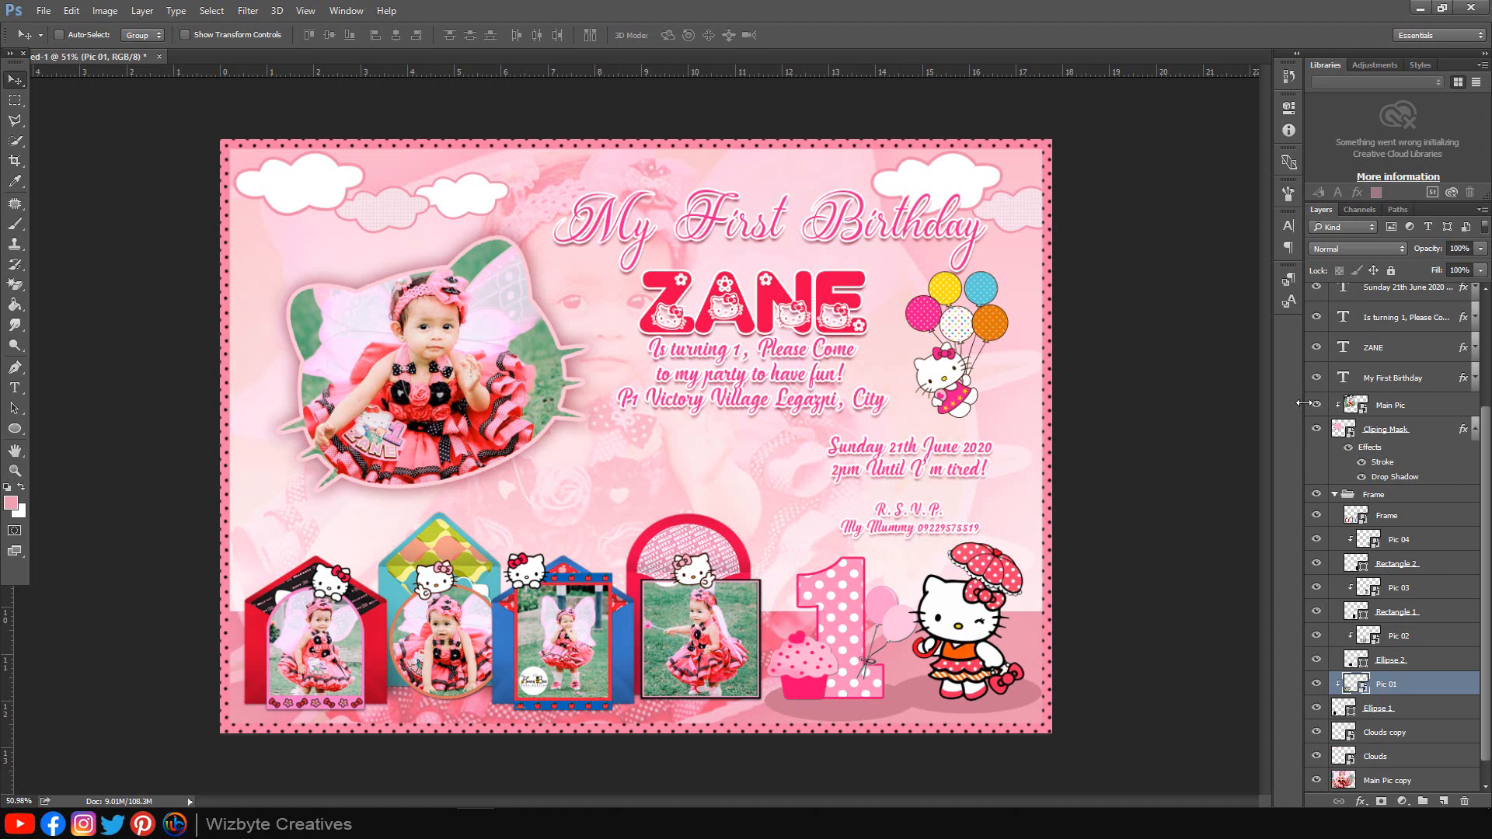
{"action": "scroll", "coordinate": [1368, 359], "scroll_direction": "up", "scroll_amount": 4}
{"action": "left_click_drag", "start_coordinate": [1486, 412], "coordinate": [1486, 513]}
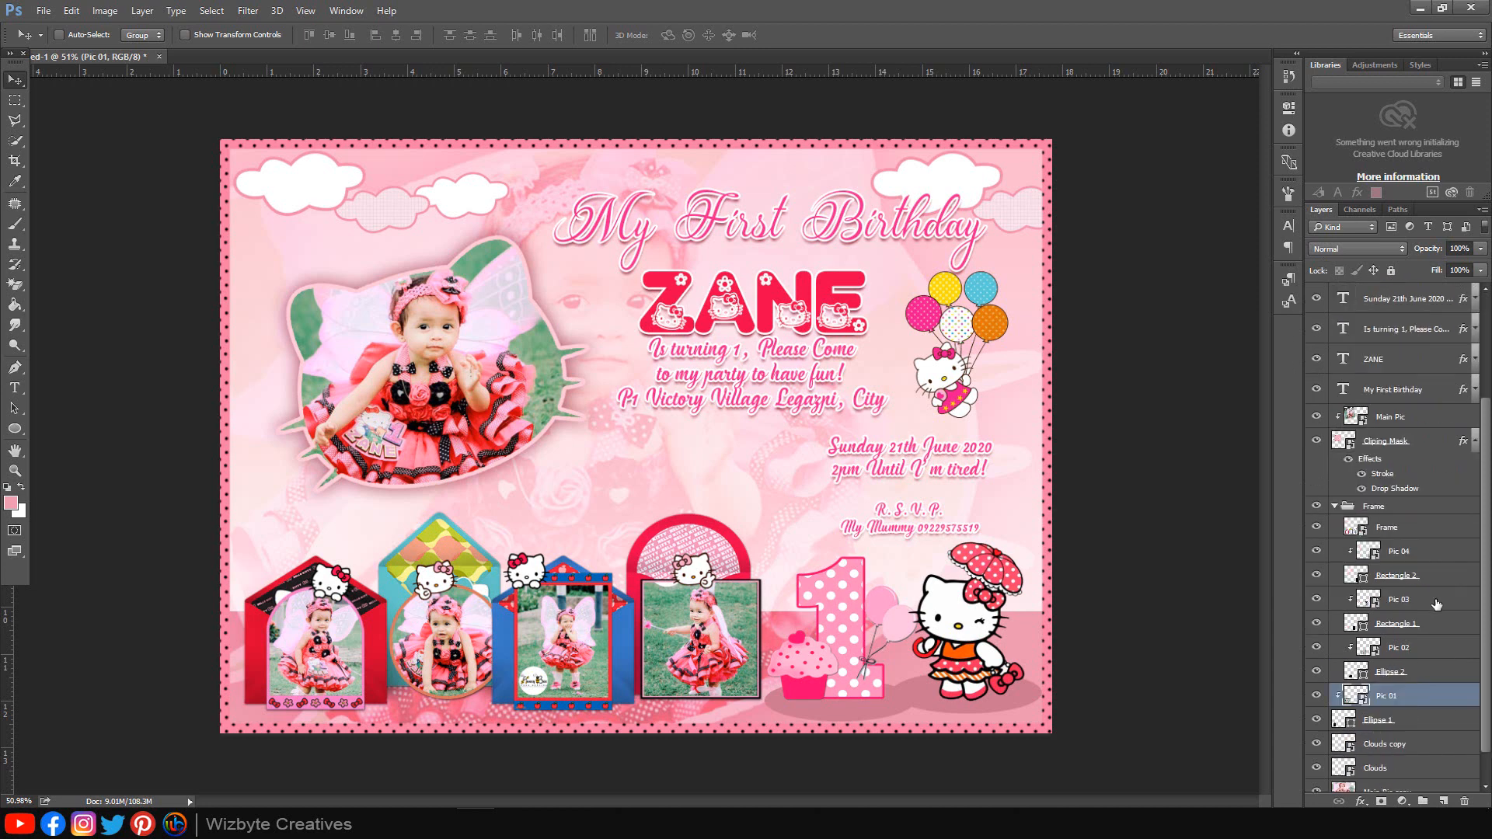
{"action": "left_click", "coordinate": [1334, 506]}
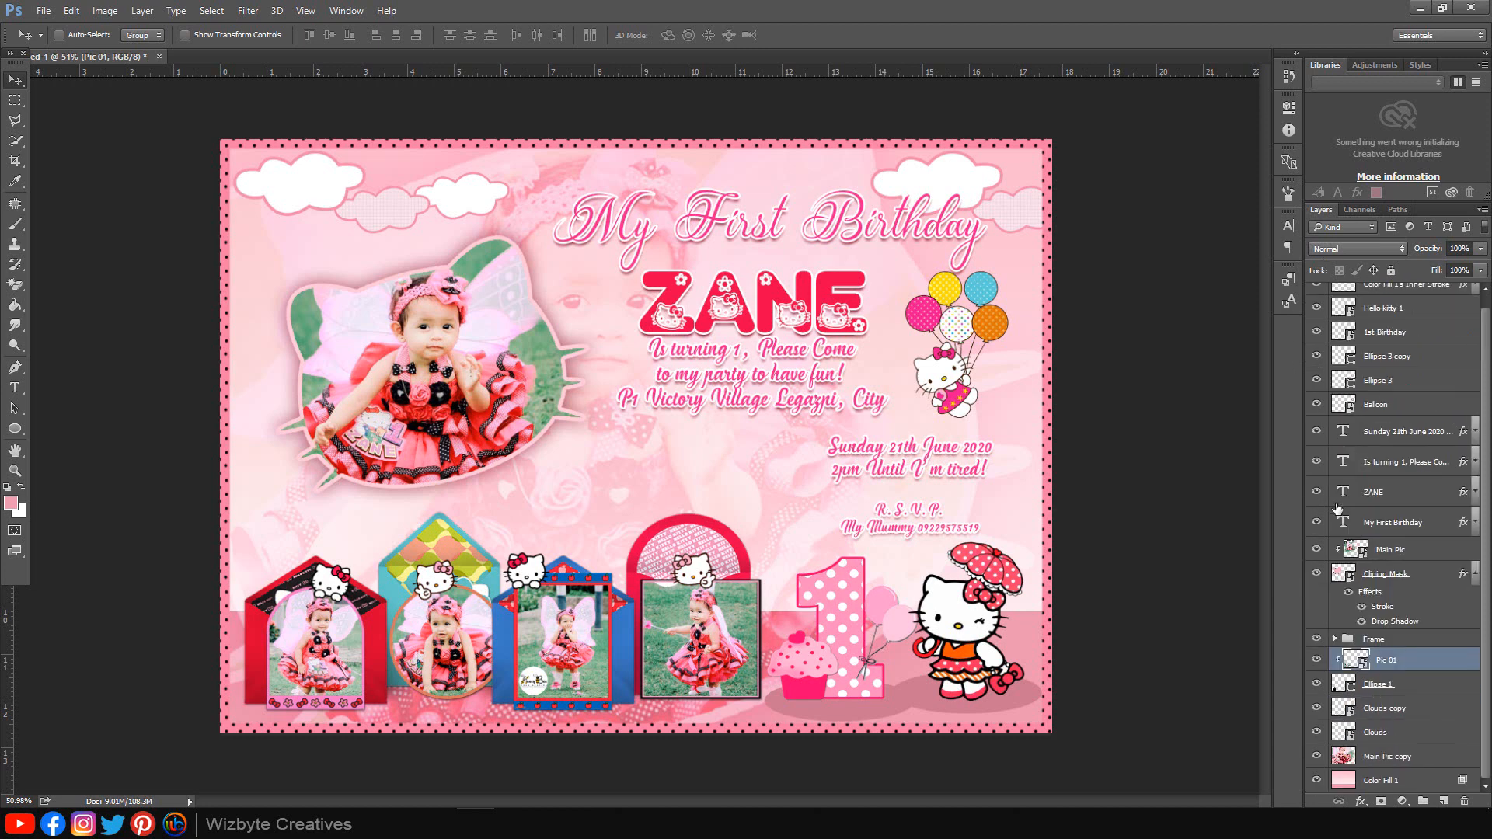
{"action": "left_click", "coordinate": [1474, 575]}
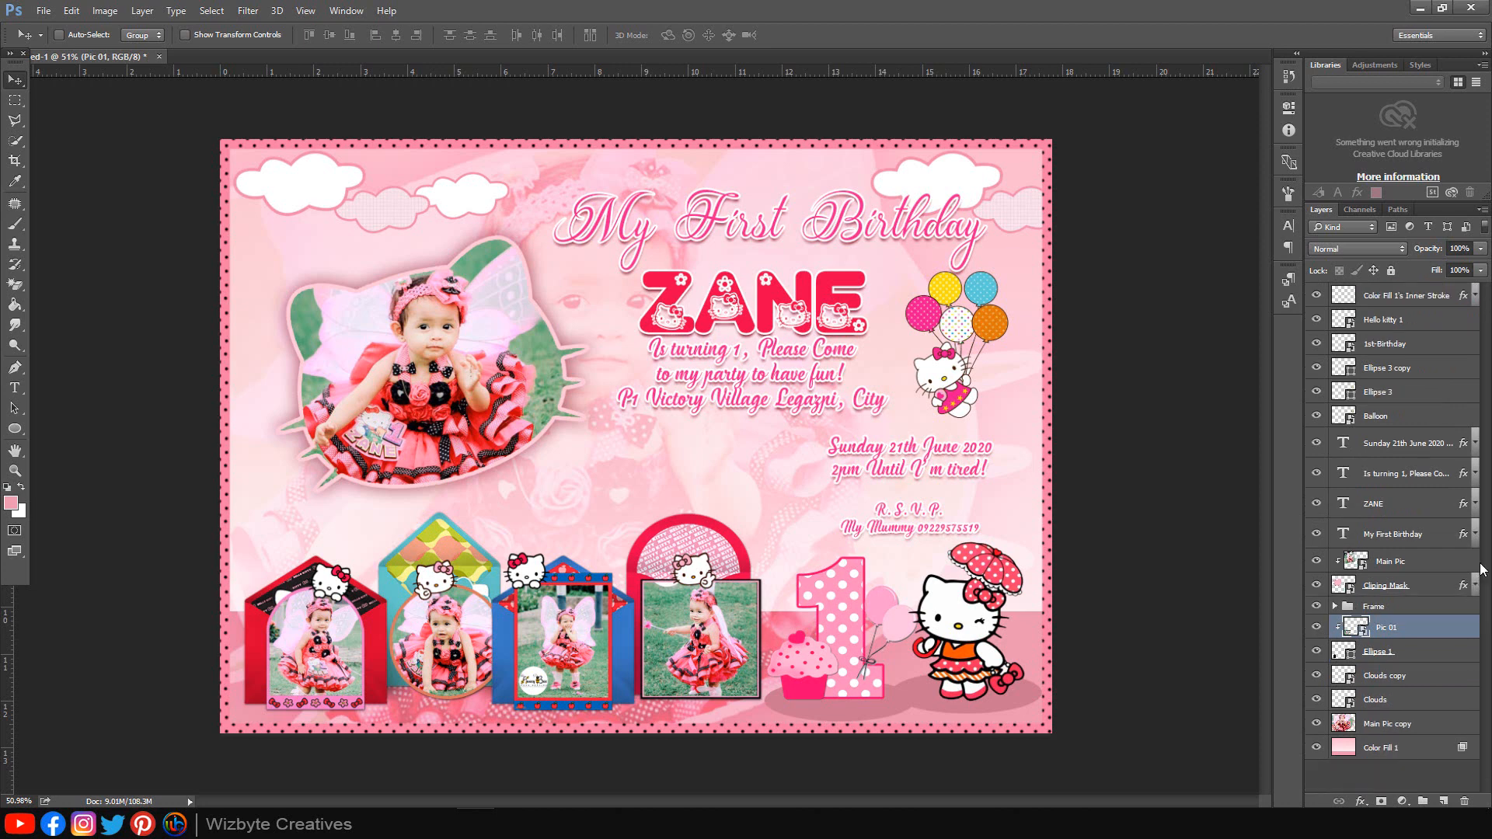
{"action": "left_click", "coordinate": [1430, 320]}
Step: Add a Vibrance adjustment at -100 clipped to Hello kitty 1, then fit the invitation on screen
{"action": "left_click", "coordinate": [1403, 799]}
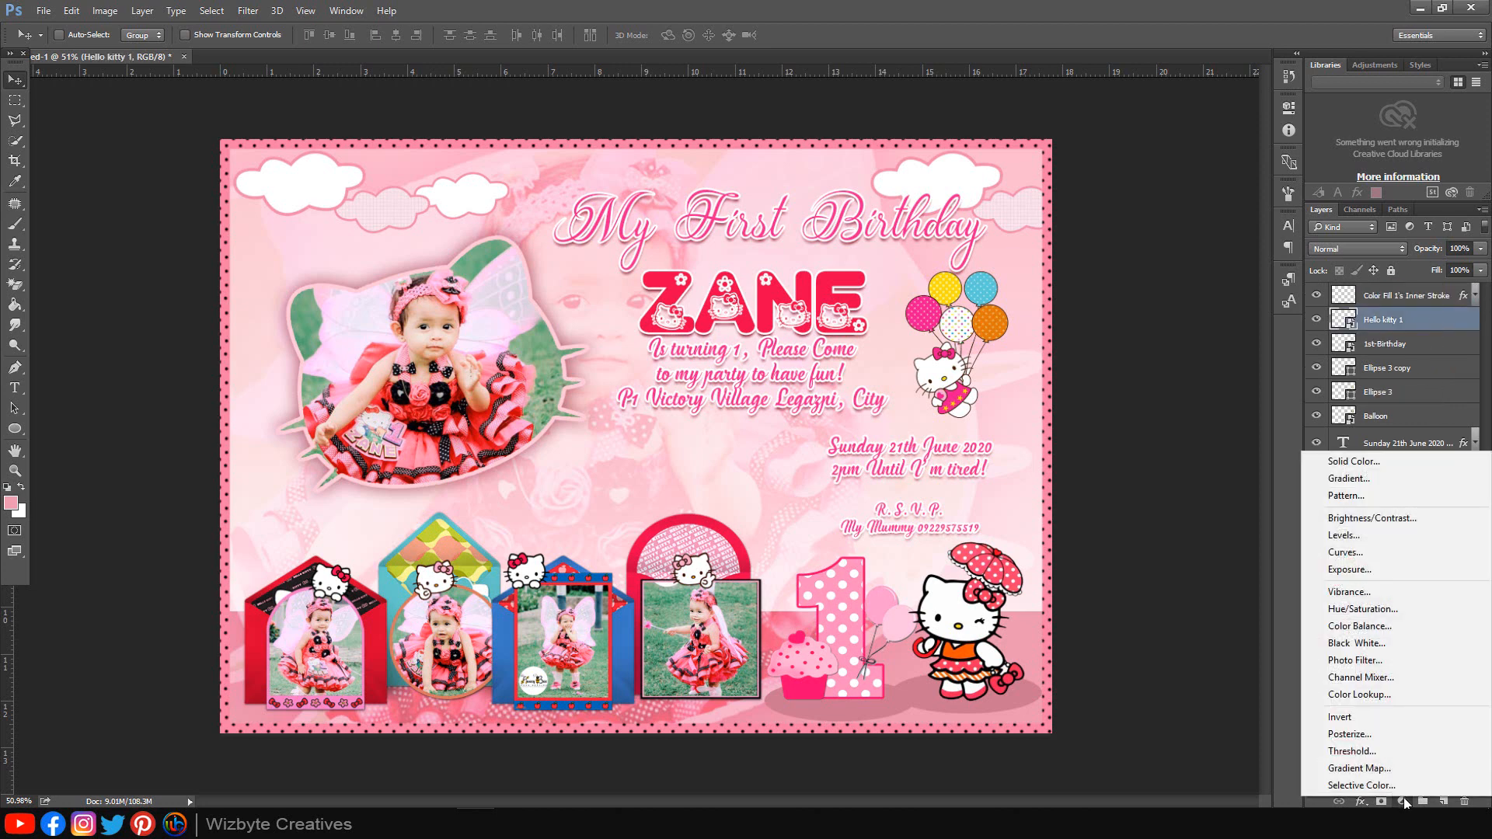
{"action": "left_click", "coordinate": [1350, 592]}
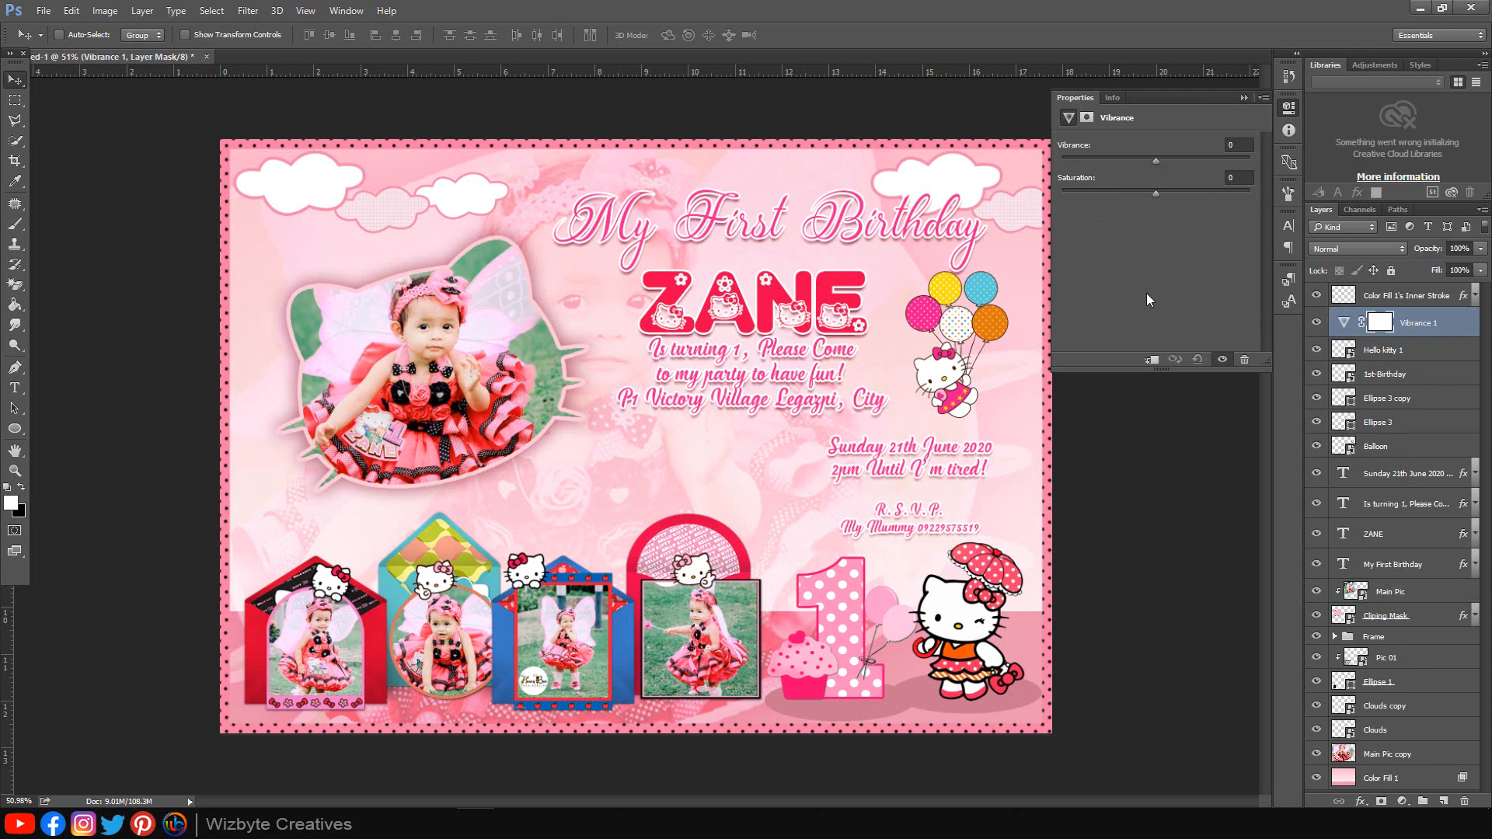
{"action": "left_click", "coordinate": [1151, 359]}
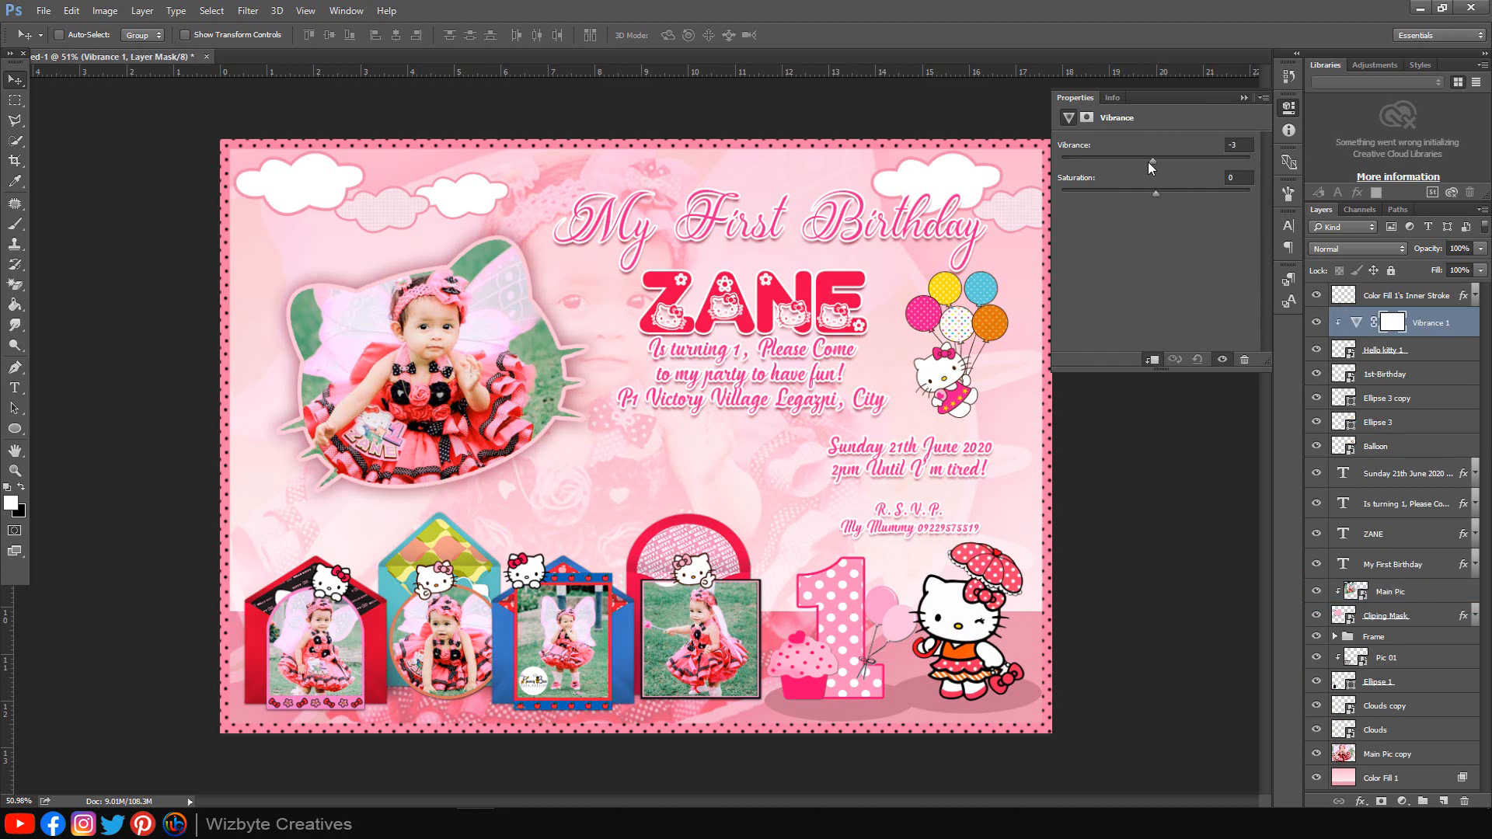
{"action": "left_click_drag", "start_coordinate": [1150, 163], "coordinate": [1044, 161]}
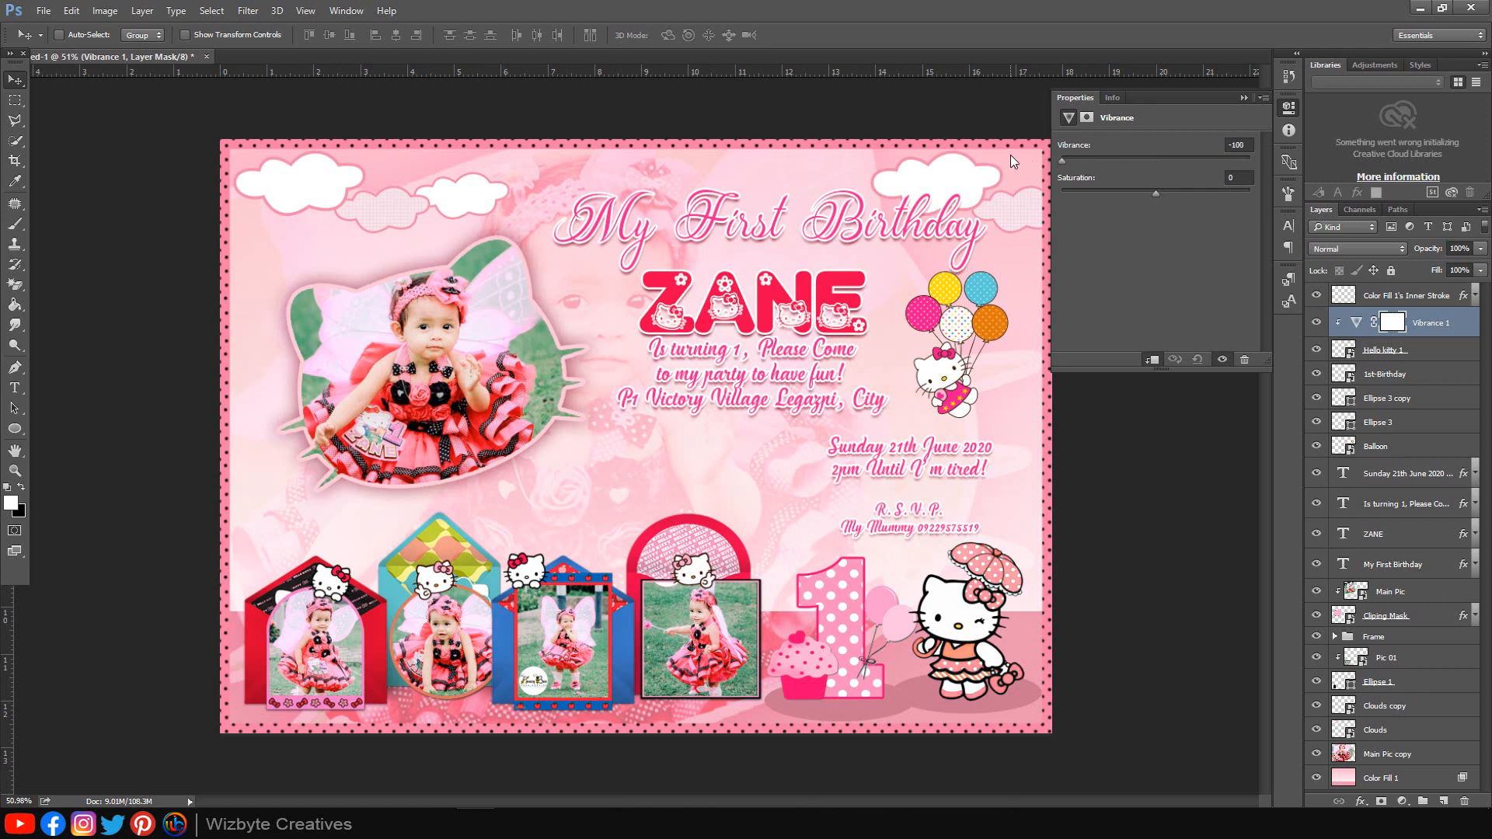
{"action": "left_click", "coordinate": [1243, 98]}
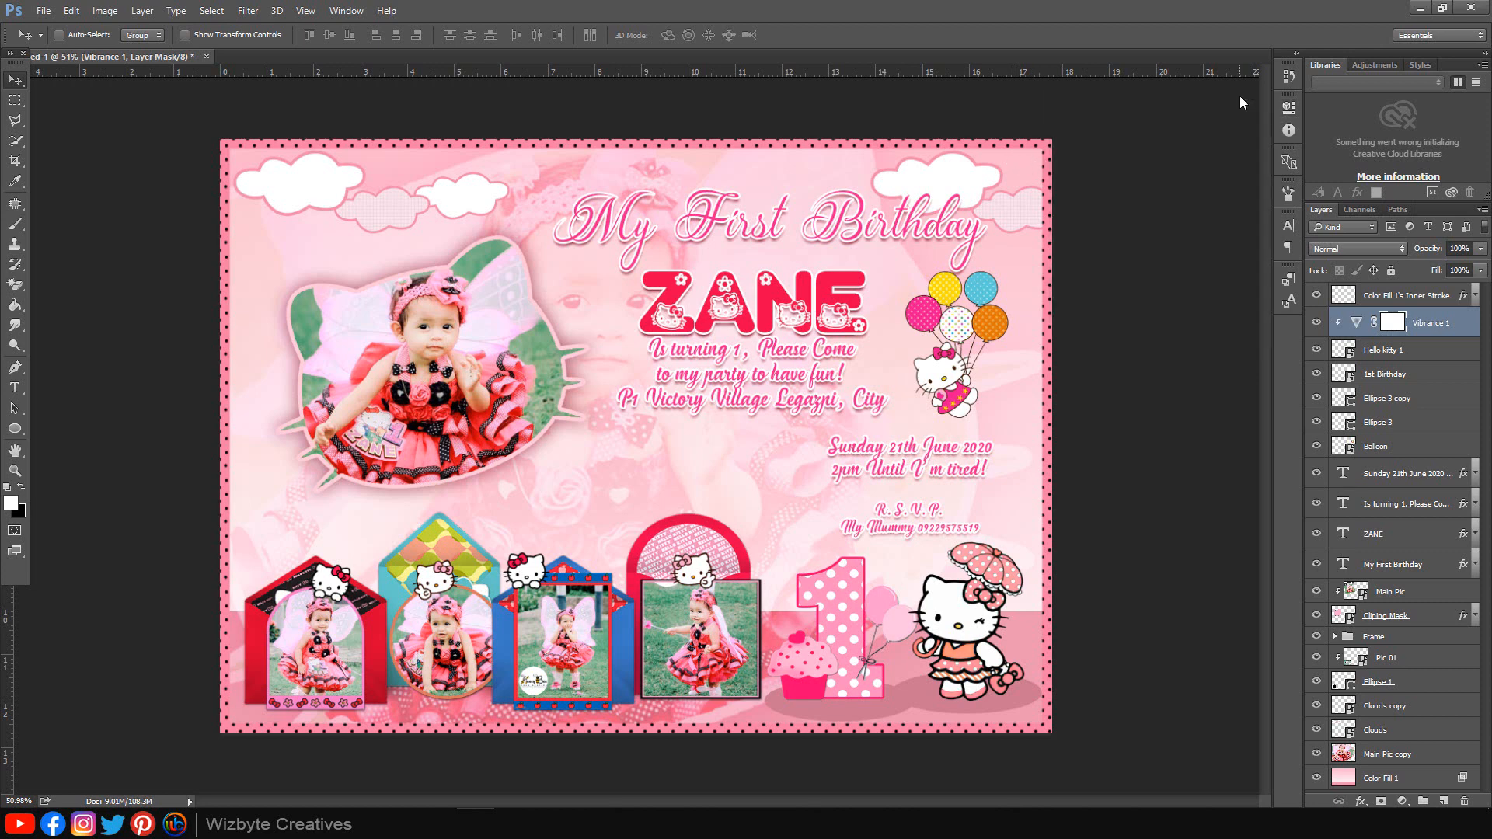
{"action": "key", "text": "ctrl+0"}
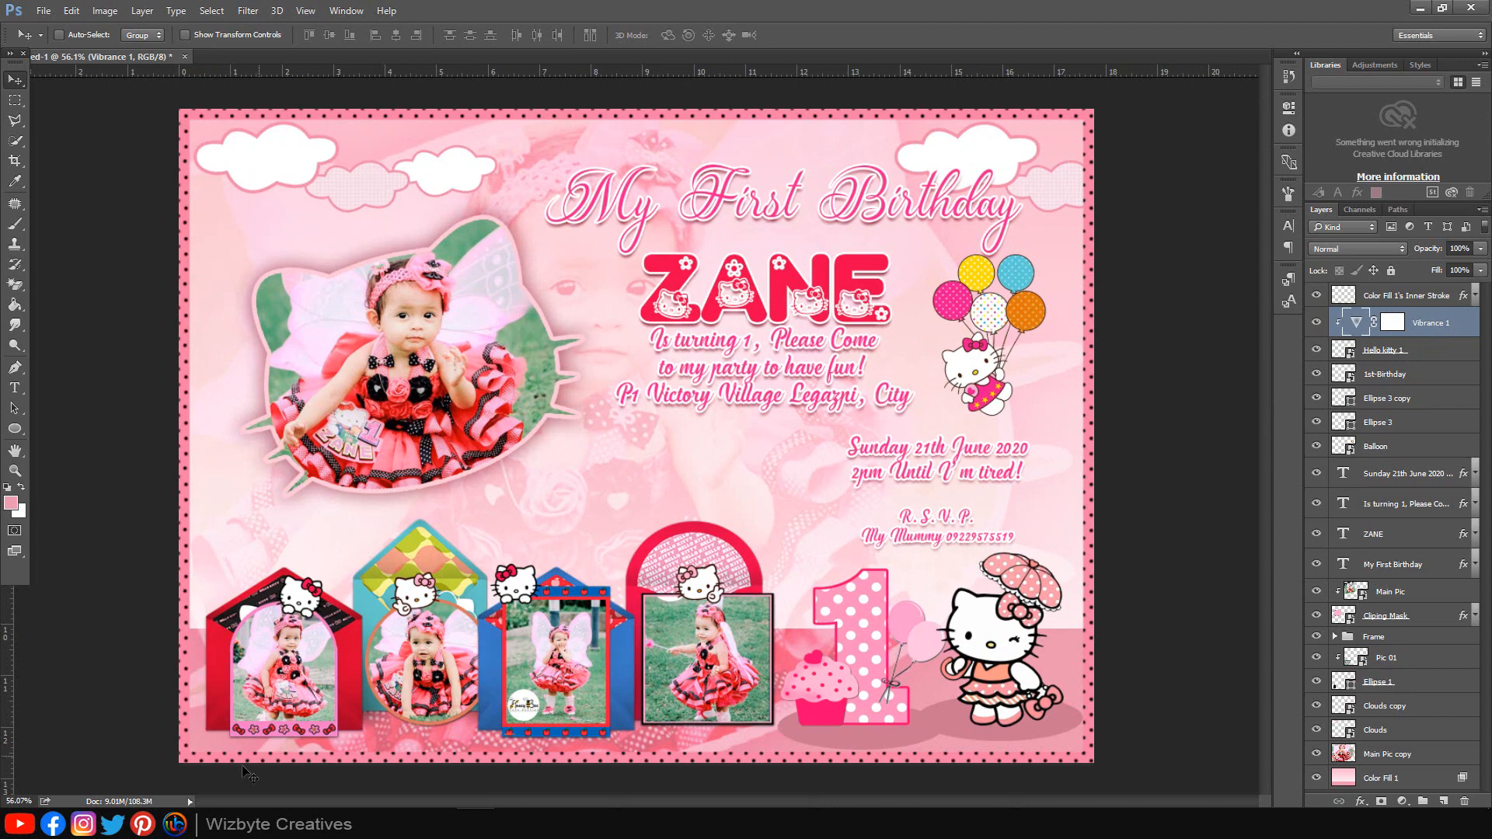
Step: Drag Ribon.png from the invitation assets folder onto the canvas
{"action": "left_click", "coordinate": [222, 789]}
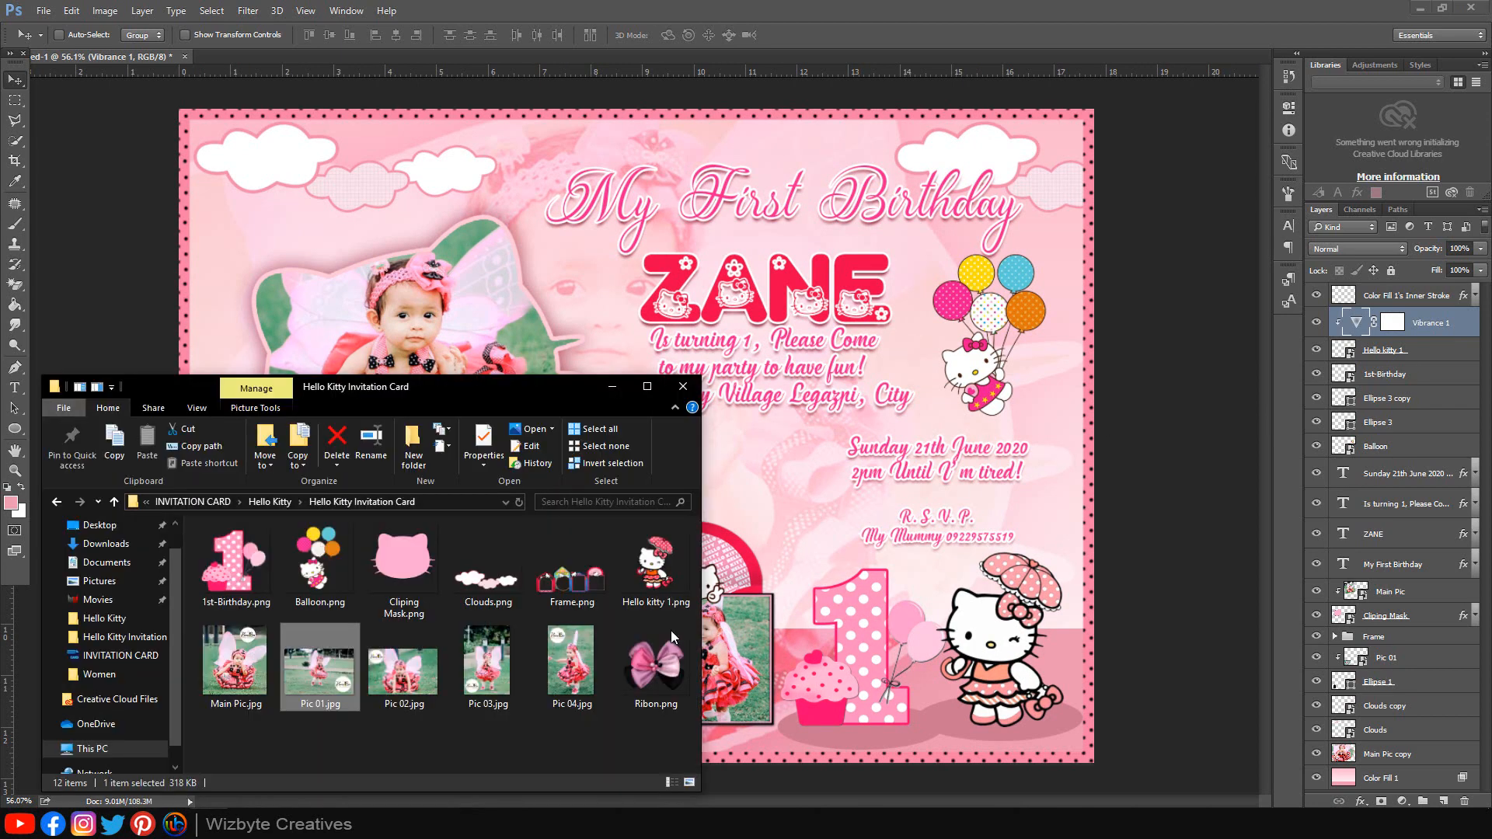
{"action": "left_click", "coordinate": [657, 677]}
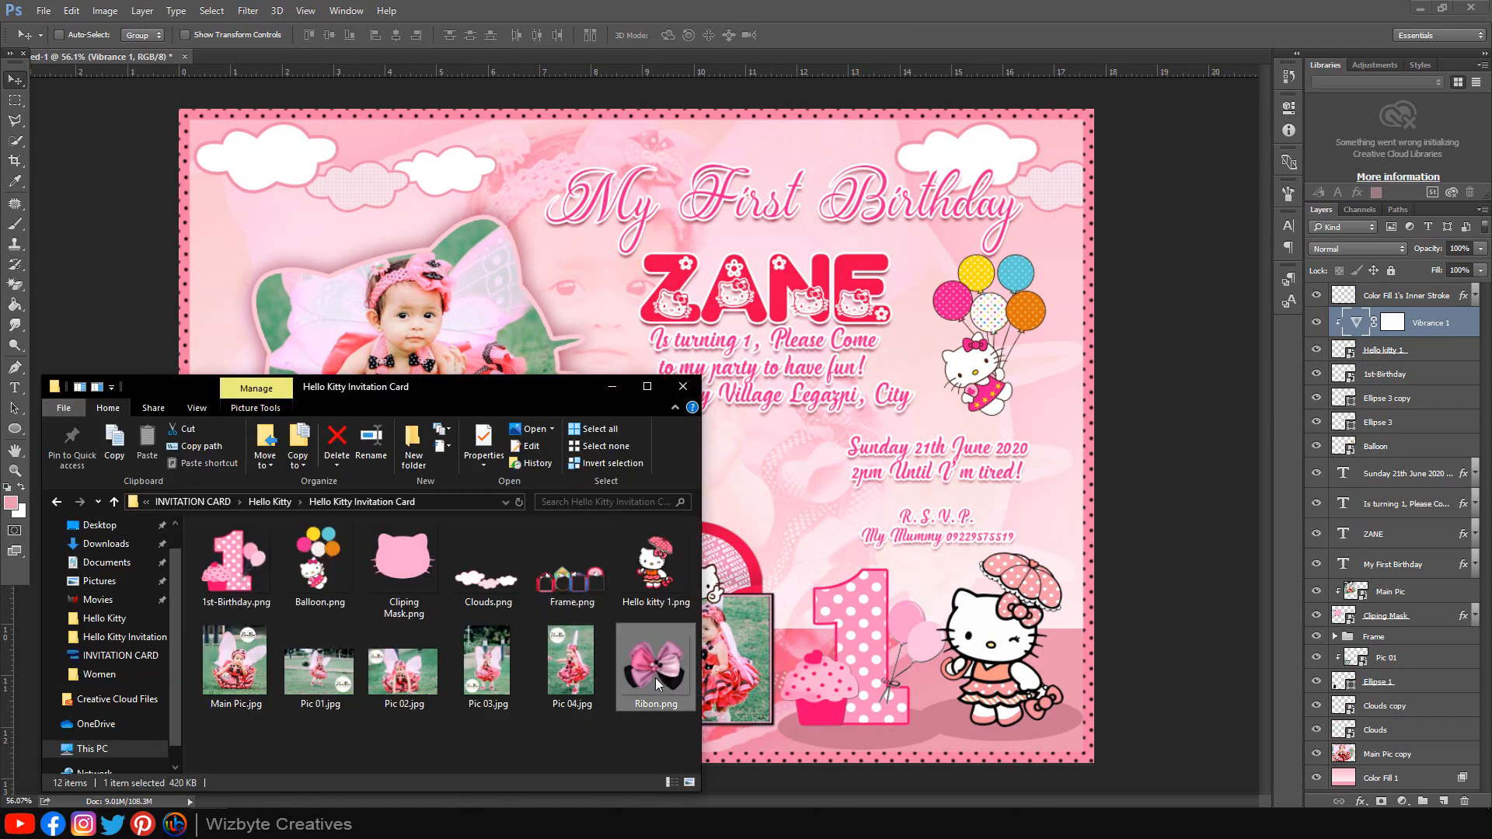
{"action": "left_click_drag", "start_coordinate": [655, 678], "coordinate": [903, 471]}
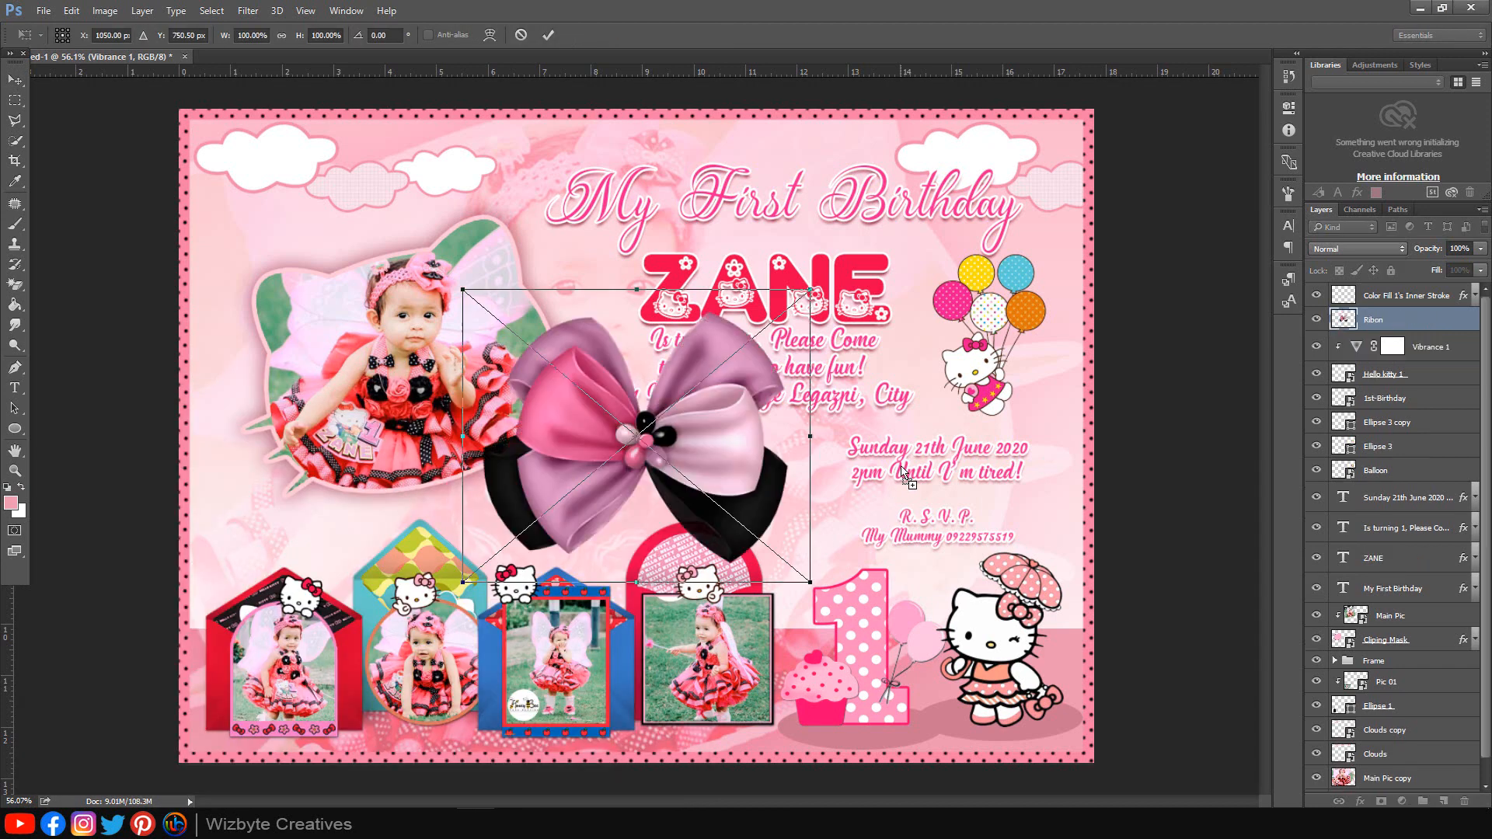
Step: Shrink the ribbon to roughly 38%, tilt it at an angle, and nudge it into place beside the text
{"action": "left_click_drag", "start_coordinate": [814, 283], "coordinate": [723, 365]}
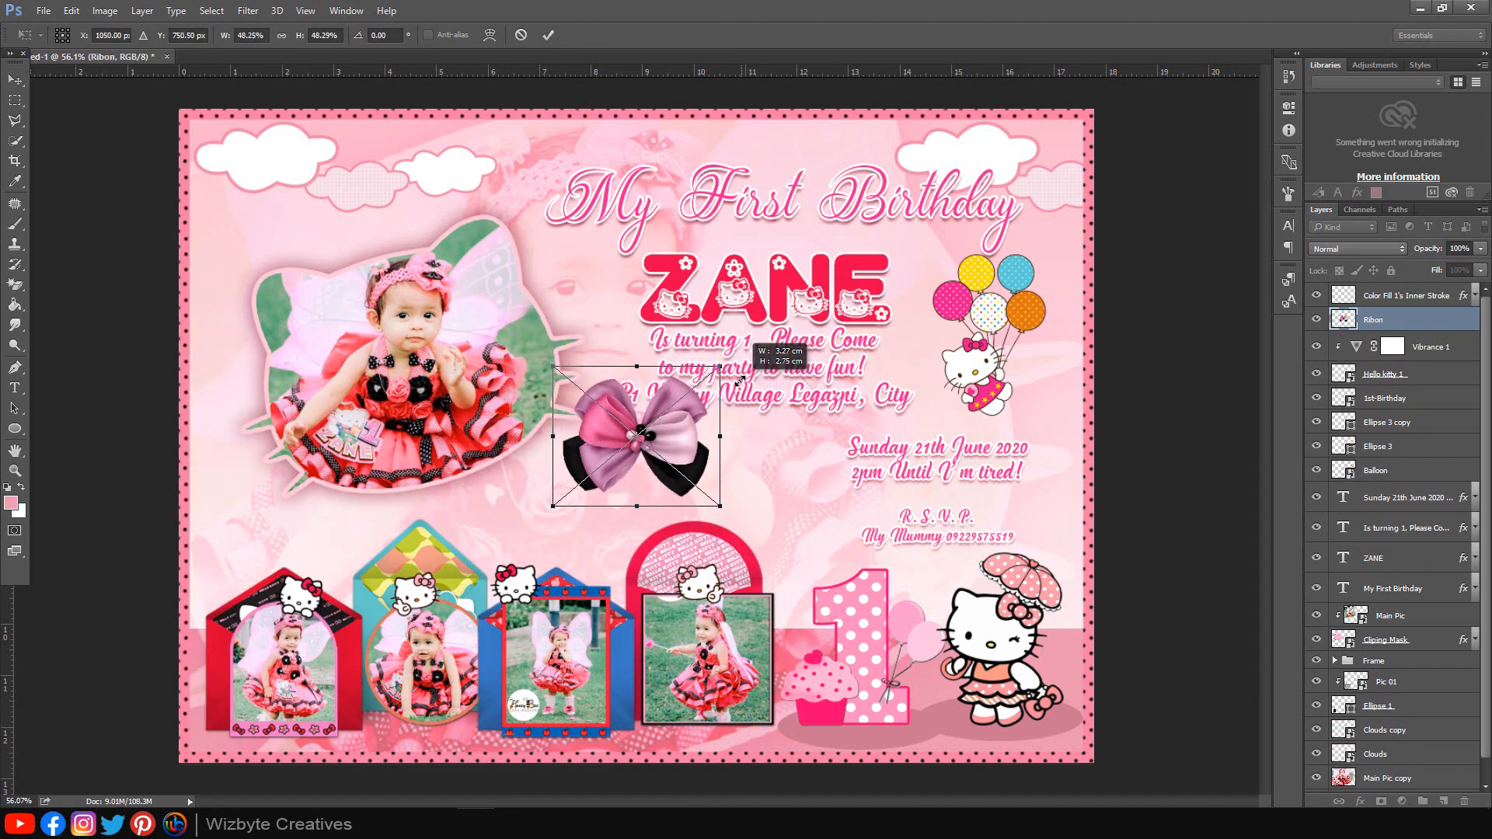
{"action": "left_click_drag", "start_coordinate": [772, 422], "coordinate": [571, 236]}
{"action": "left_click_drag", "start_coordinate": [569, 285], "coordinate": [585, 276]}
{"action": "left_click_drag", "start_coordinate": [536, 280], "coordinate": [529, 273]}
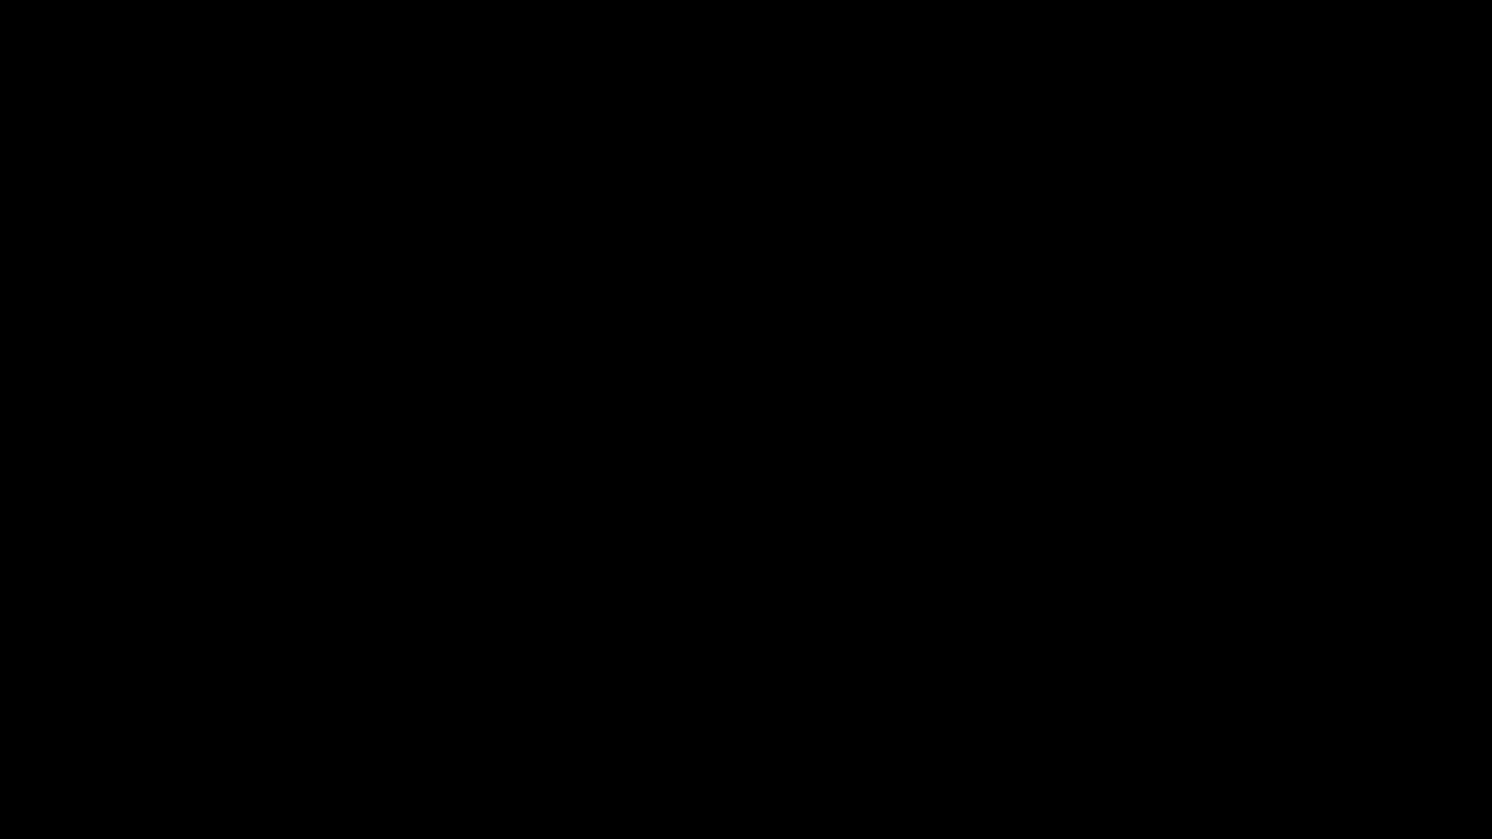